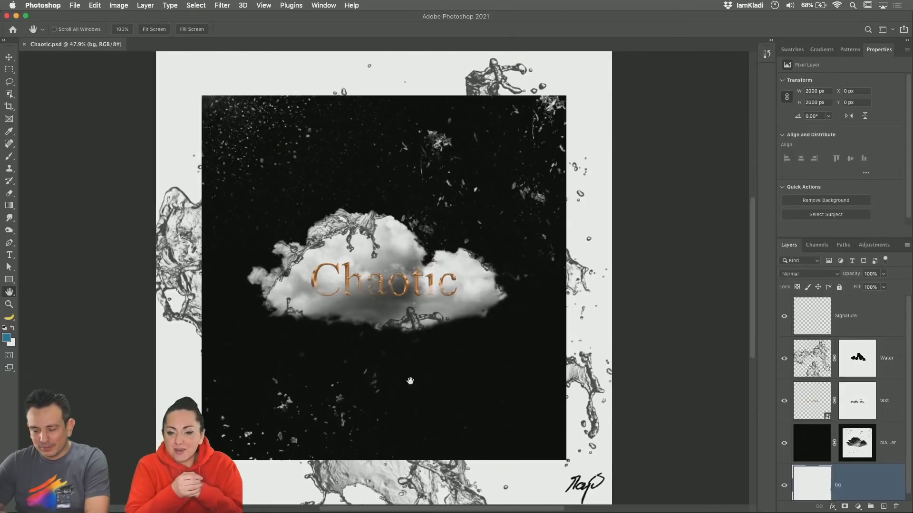
click(10, 61)
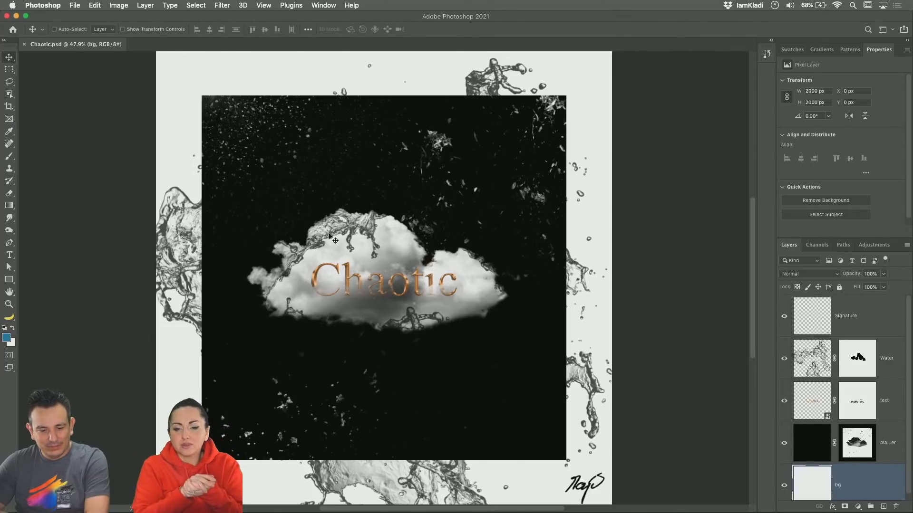
scroll(338, 236, down, 1)
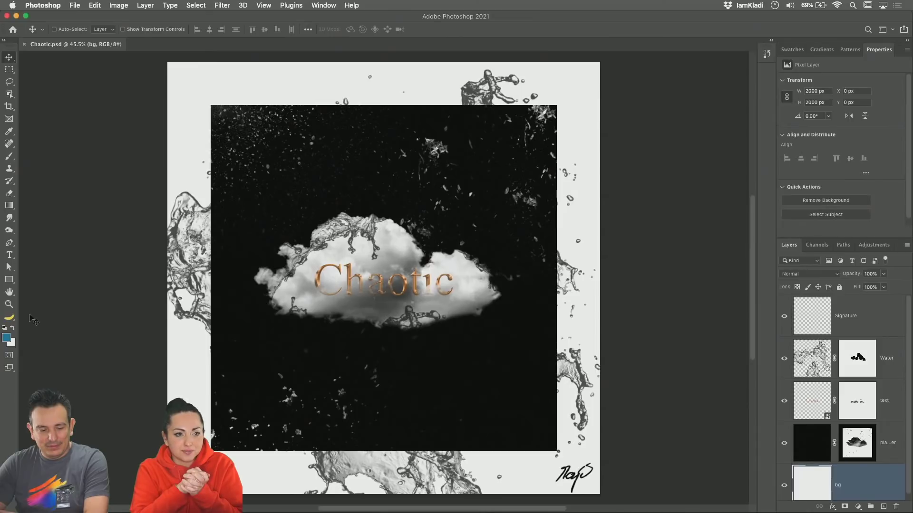
click(9, 304)
double_click(9, 292)
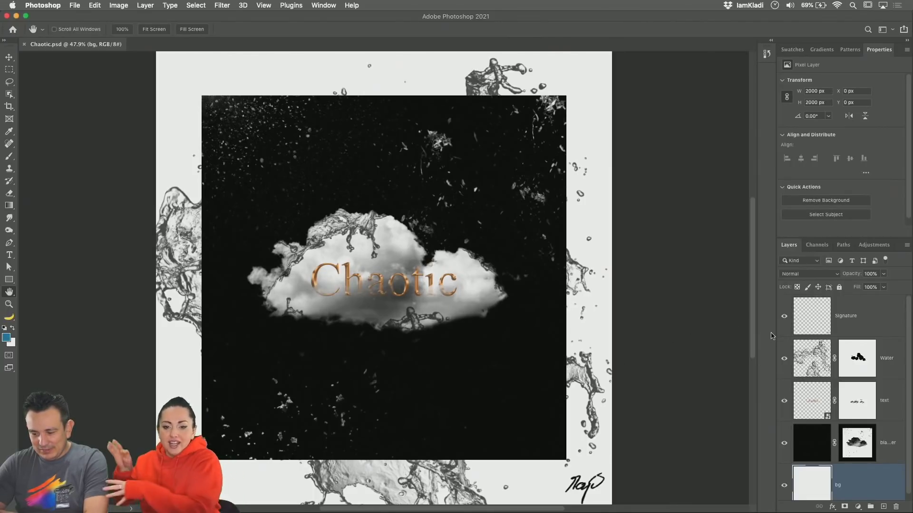
Step: Widen the panel column until the full layer names are readable
drag(776, 330, 694, 332)
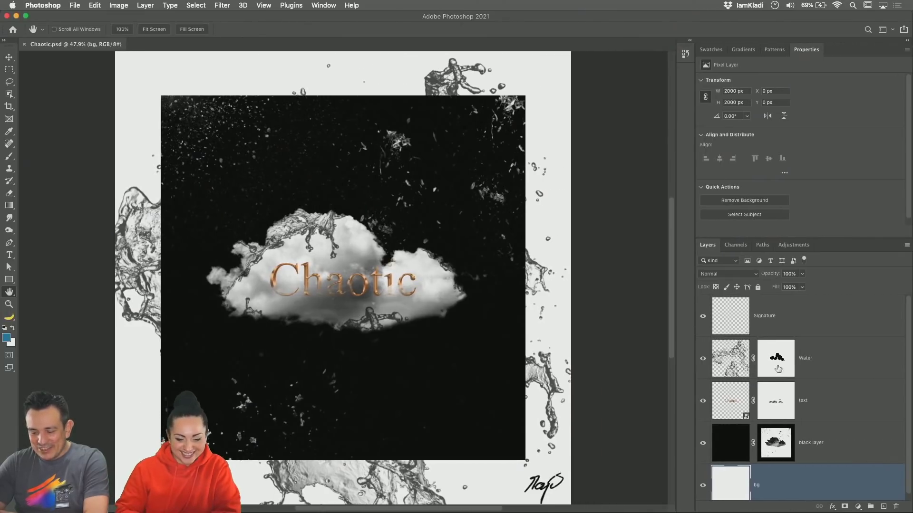
scroll(789, 373, down, 1)
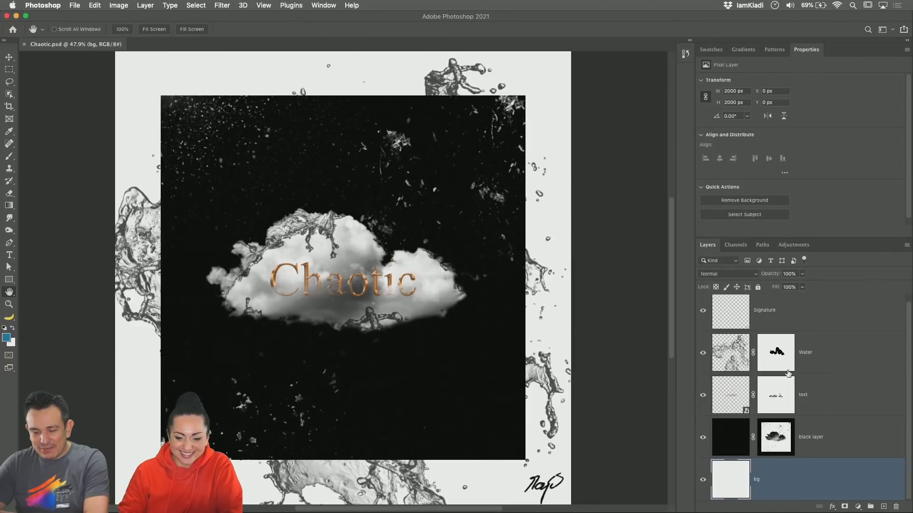
scroll(789, 373, up, 1)
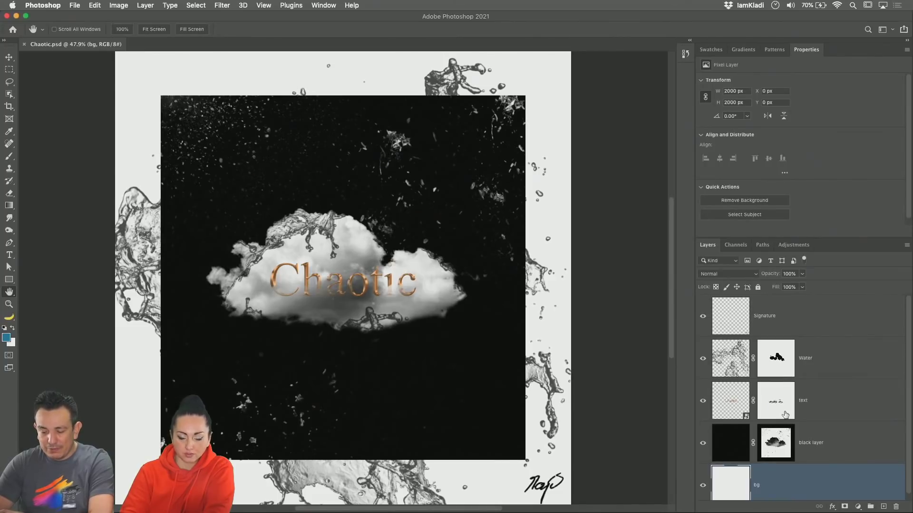
scroll(784, 408, down, 1)
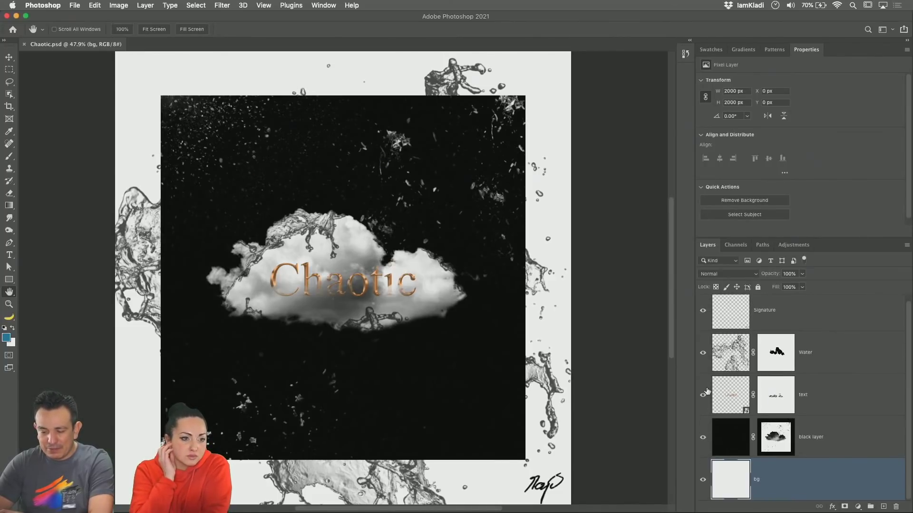
scroll(706, 391, up, 1)
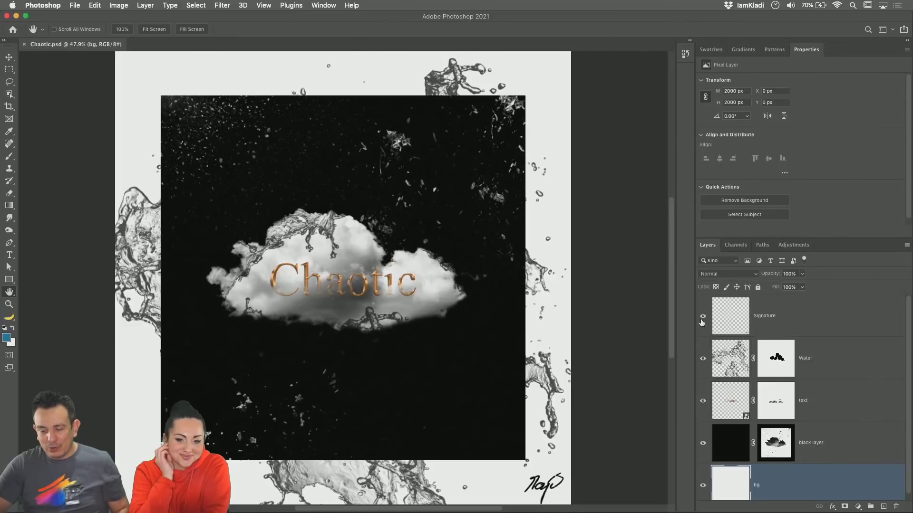
Step: Hide every layer, then show only the bg layer and the black layer
drag(703, 321, 699, 490)
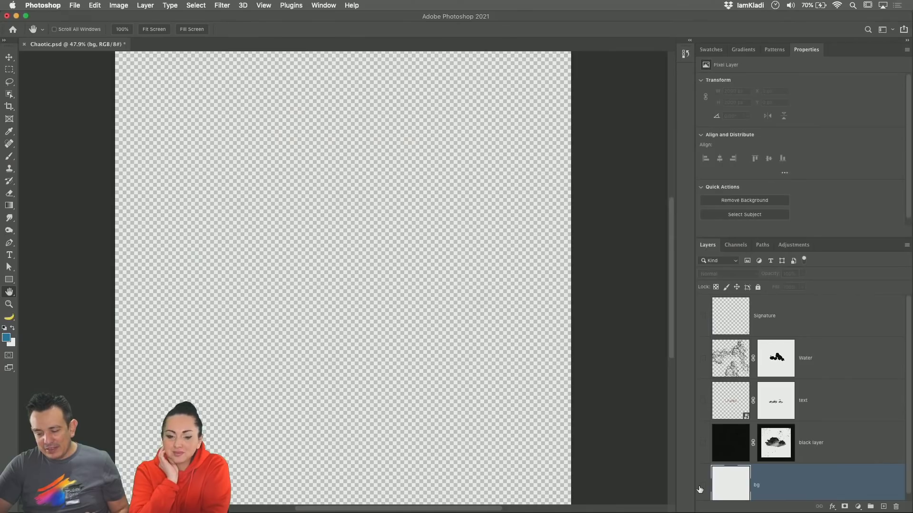
scroll(705, 482, down, 1)
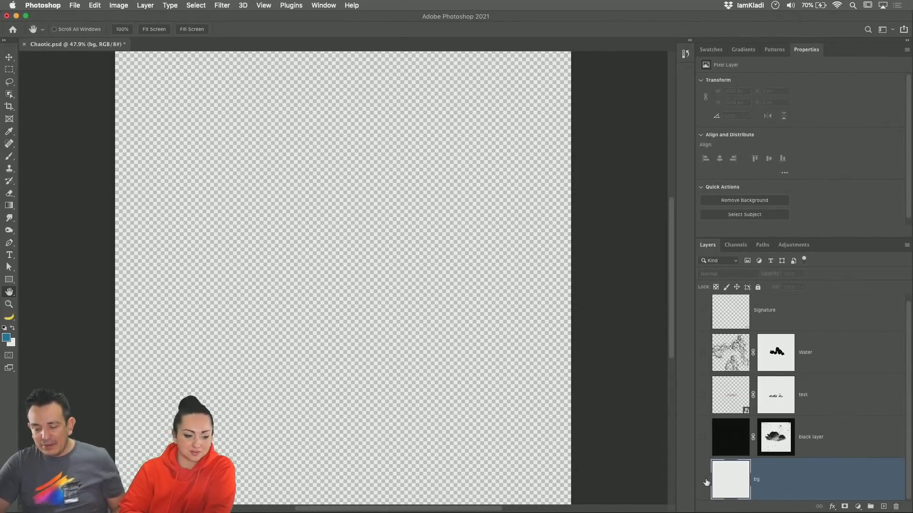
click(703, 480)
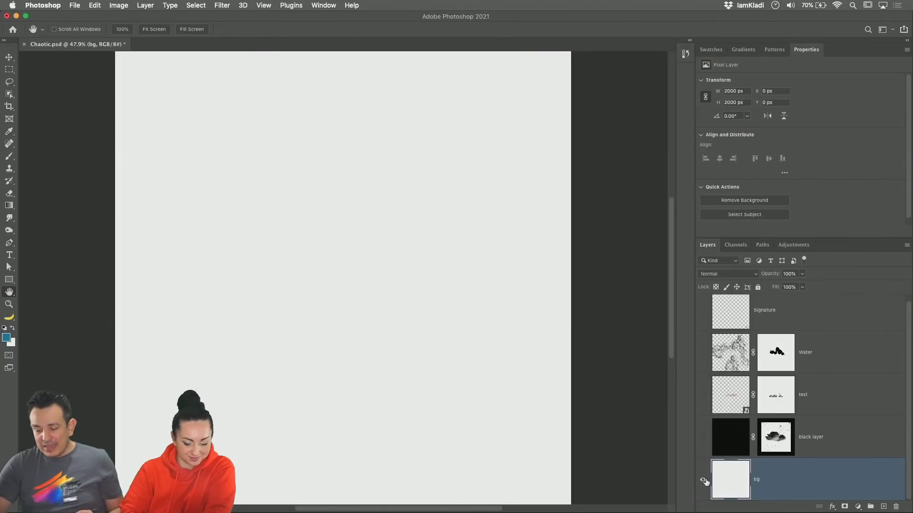
click(702, 447)
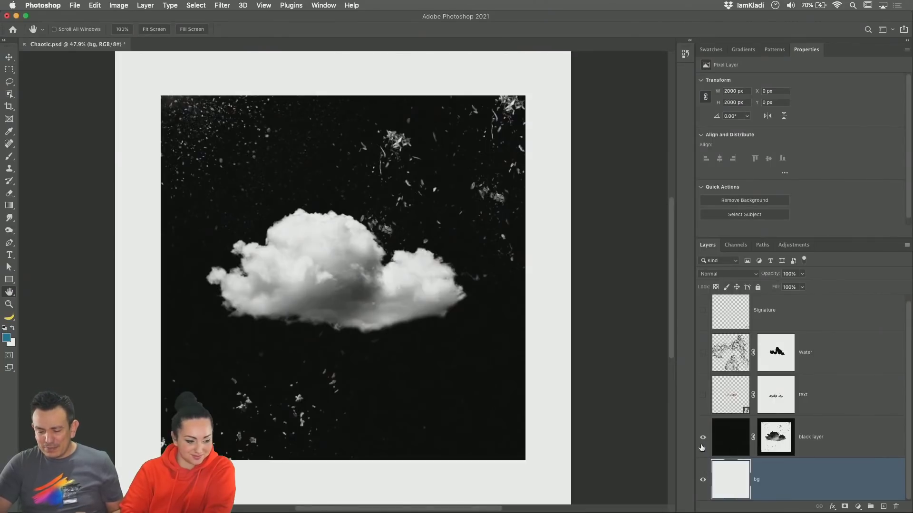
Step: View the black layer's mask on its own in the canvas and return to the normal image
click(770, 448)
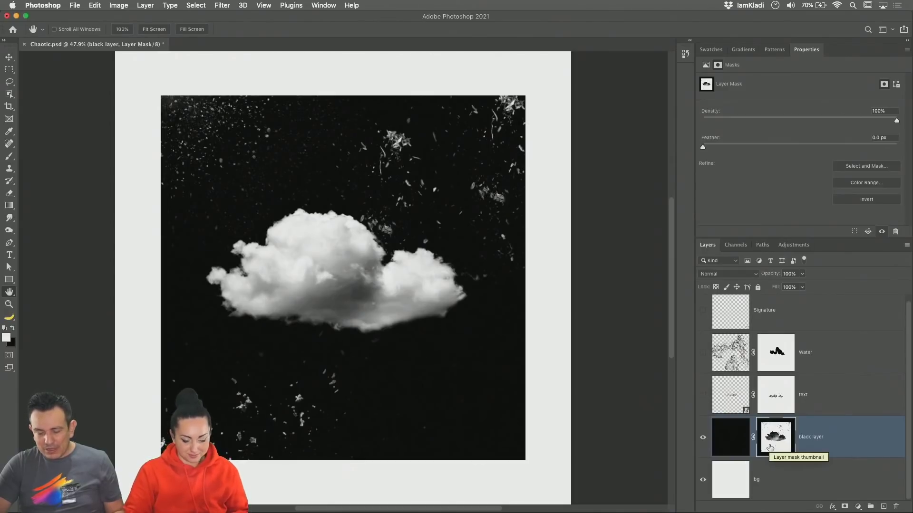
alt+click(770, 447)
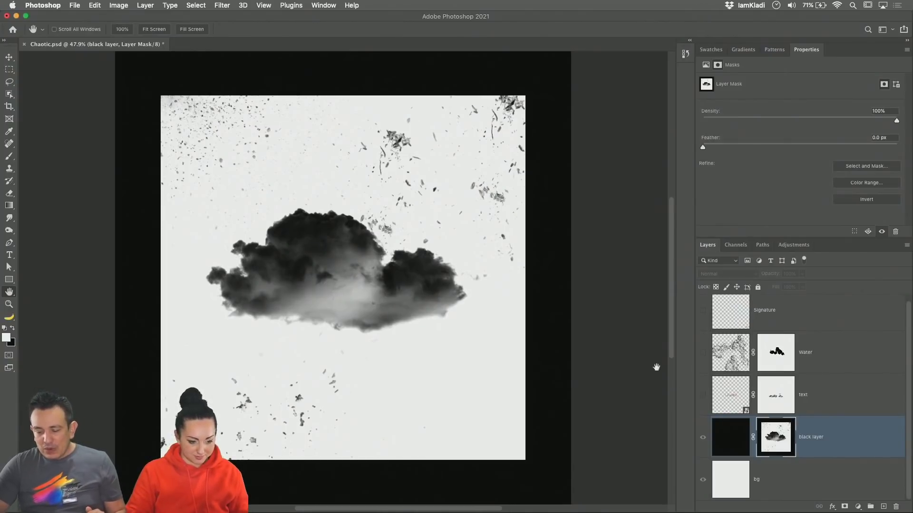
click(702, 438)
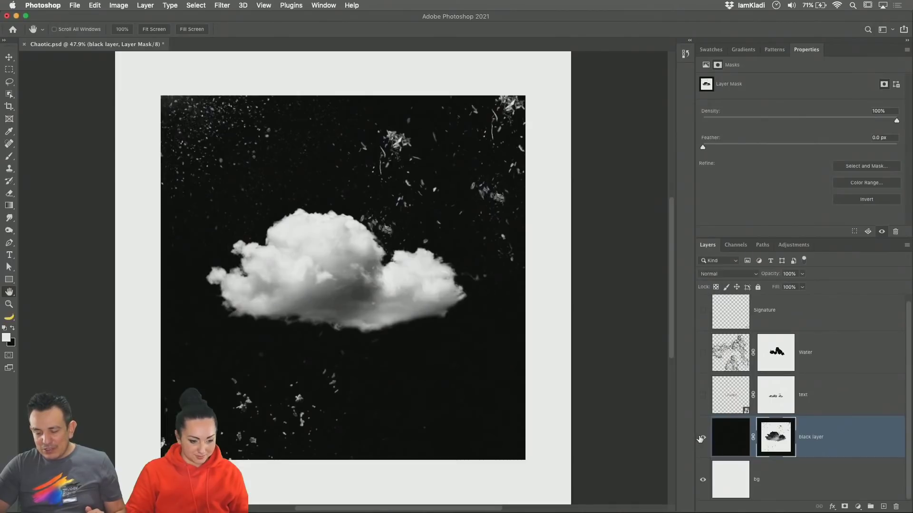
Step: Select the bg layer and compare the image with the black layer hidden and shown
click(745, 479)
click(702, 443)
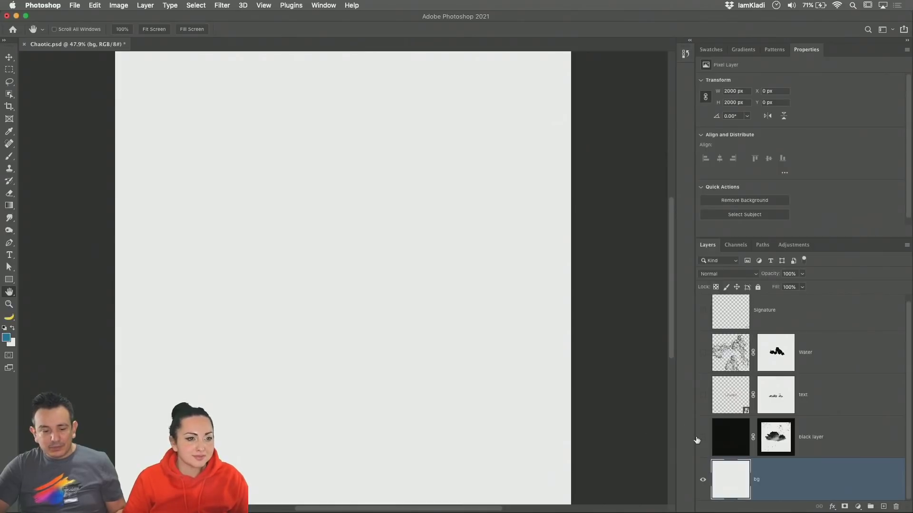
click(702, 437)
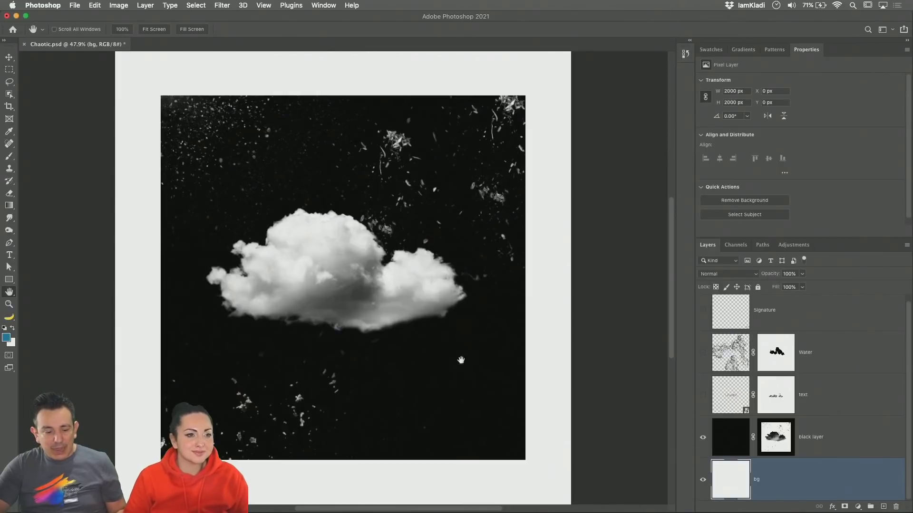
Step: Draw a dark grey rectangle shape about 1192 by 1483 px just above the bg layer
click(9, 280)
right_click(9, 280)
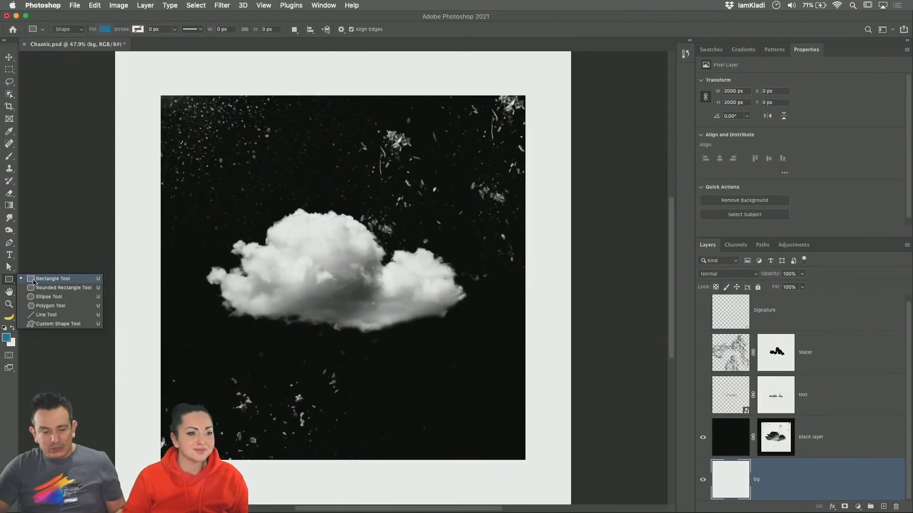
click(33, 281)
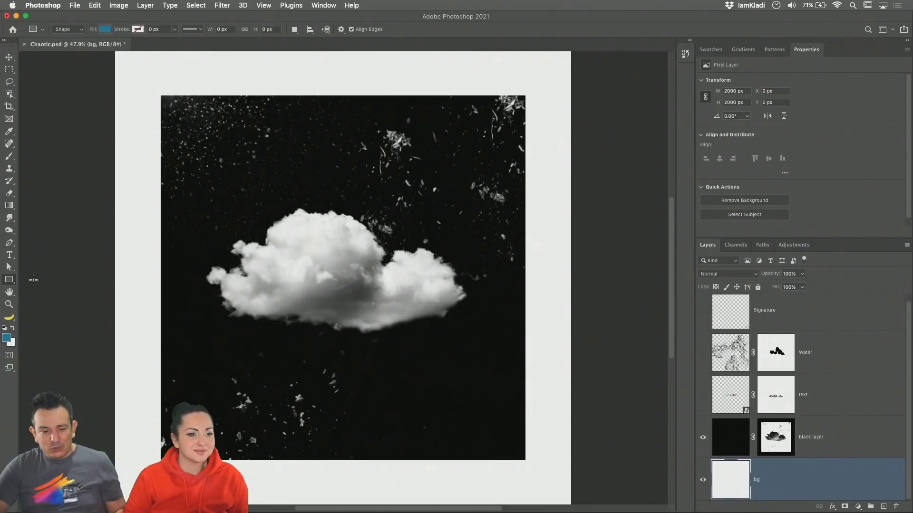
click(105, 30)
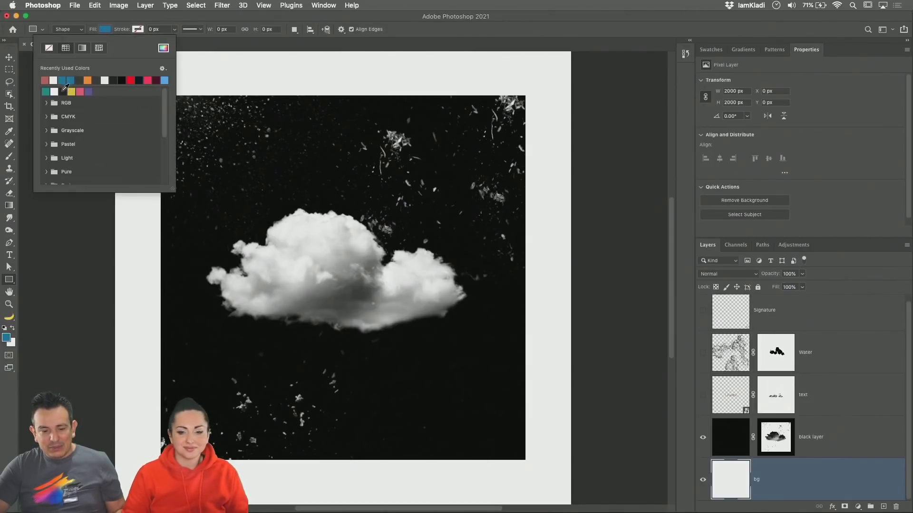
click(62, 91)
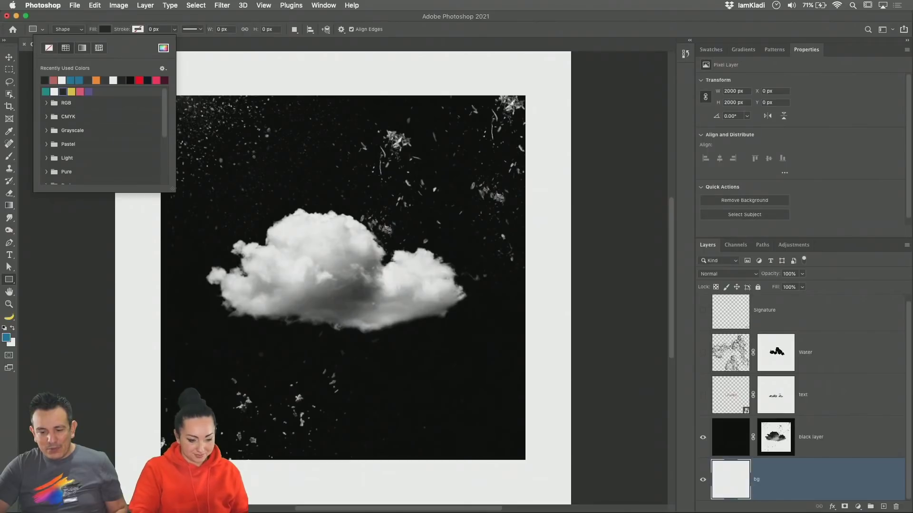
drag(524, 95, 389, 263)
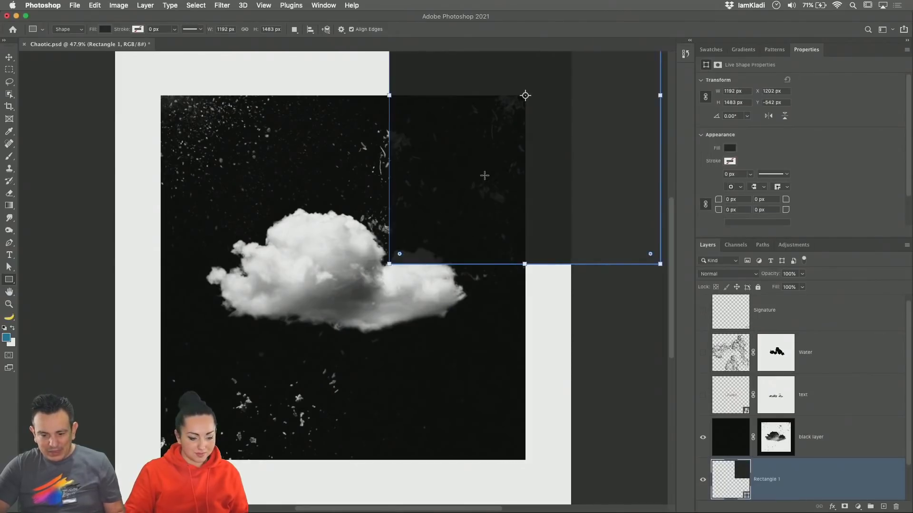
Step: Move the rectangle to the black square's upper-left corner and stretch it to about 1591 by 1596 px to cover the square
key(v)
drag(495, 164, 281, 324)
key(t)
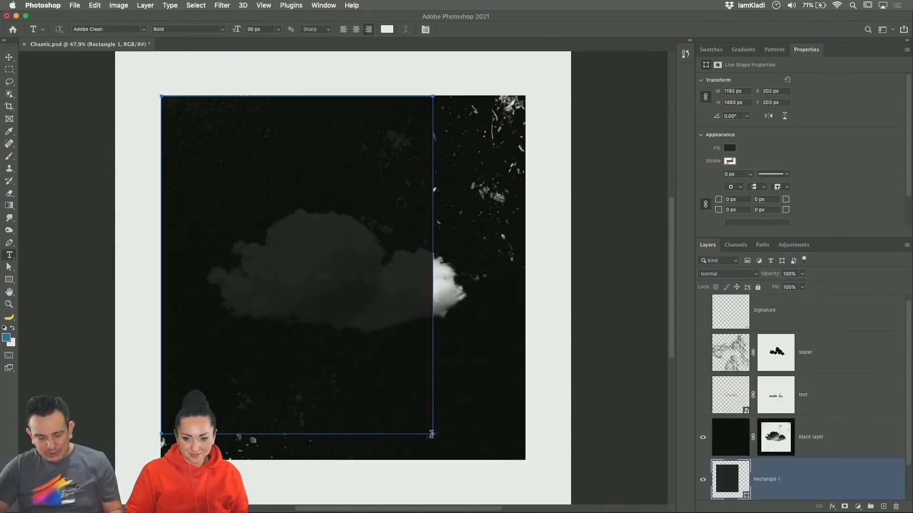
key(v)
key(super+t)
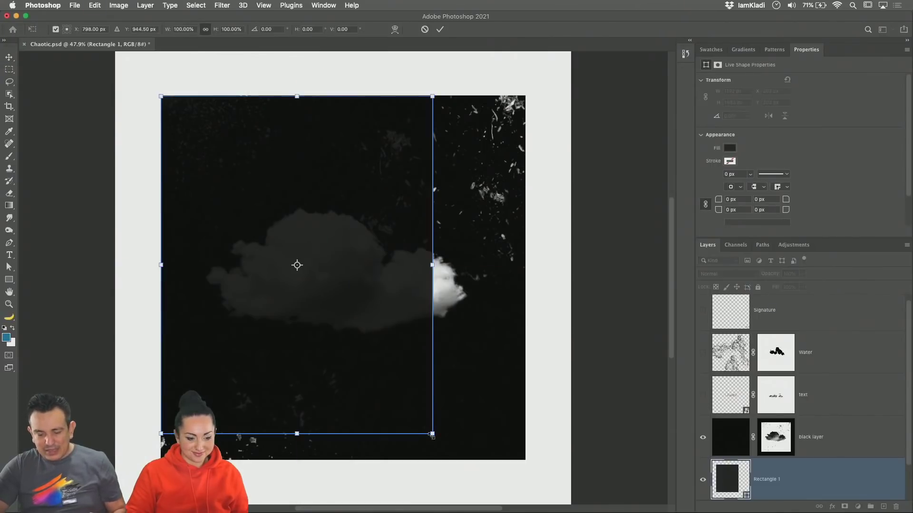
drag(434, 434, 525, 462)
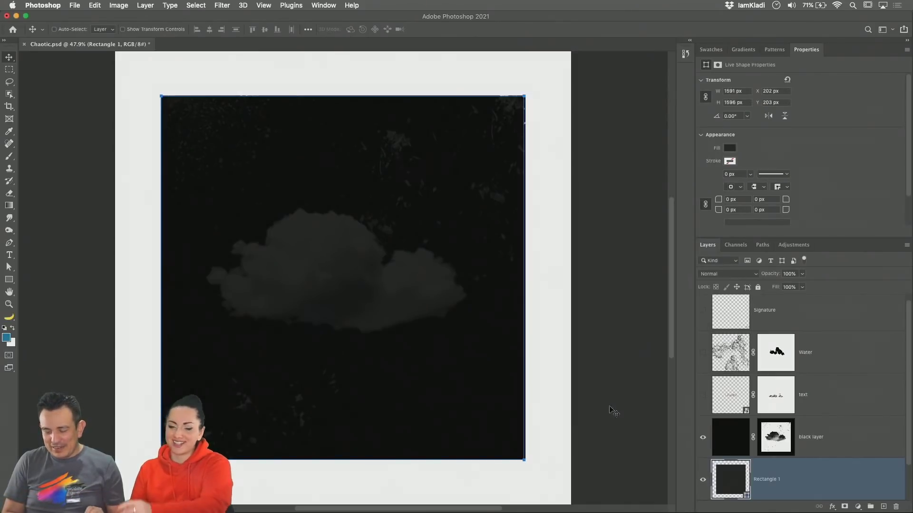
Step: Compare the rectangle with the black layer hidden and shown, and change its fill colour to black (000000)
click(703, 437)
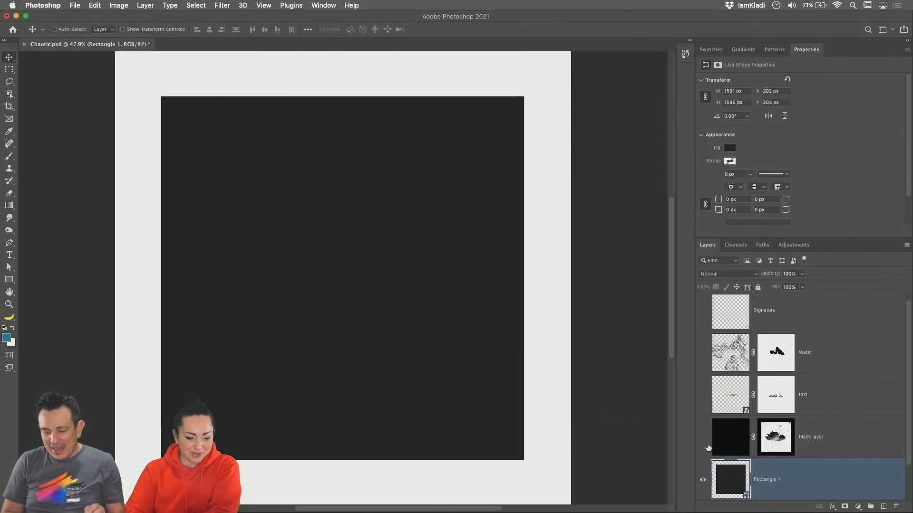
click(703, 438)
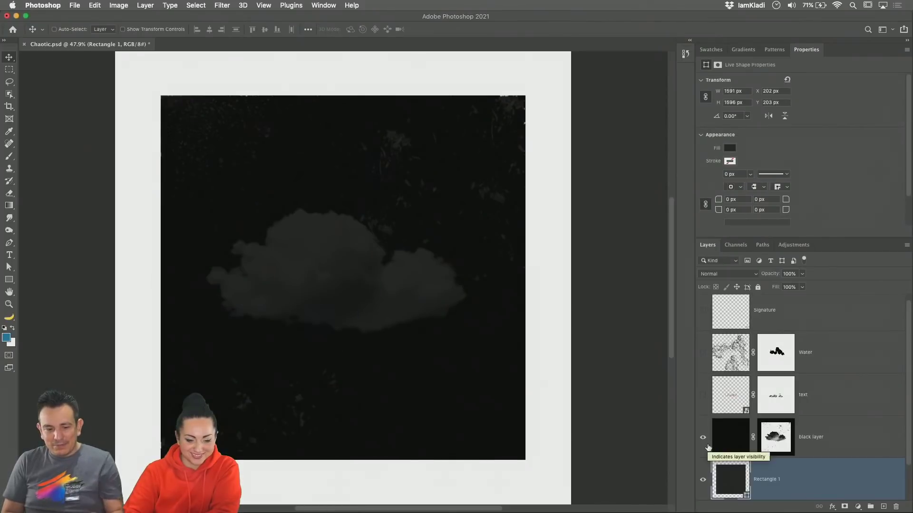
double_click(727, 480)
drag(575, 305, 537, 314)
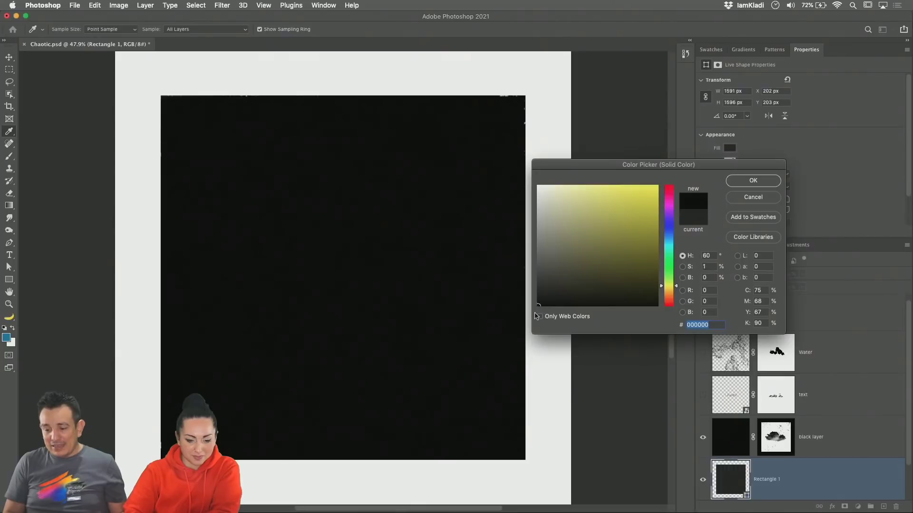
click(750, 180)
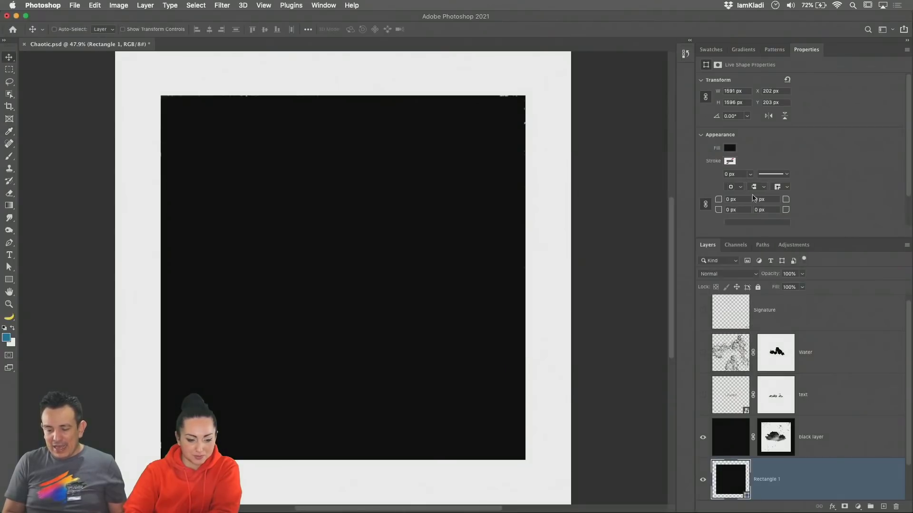
click(702, 436)
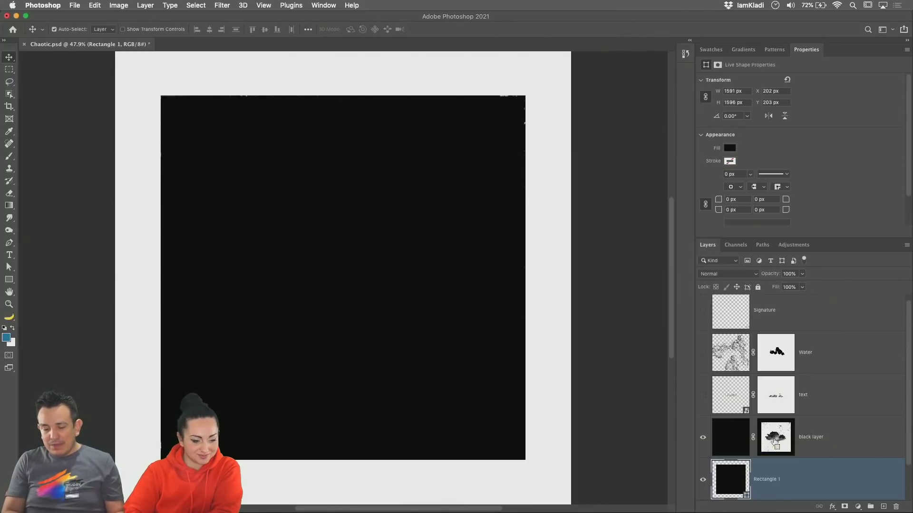
Step: Load the black layer's mask as a selection and add a new empty layer above the black layer
super+click(773, 441)
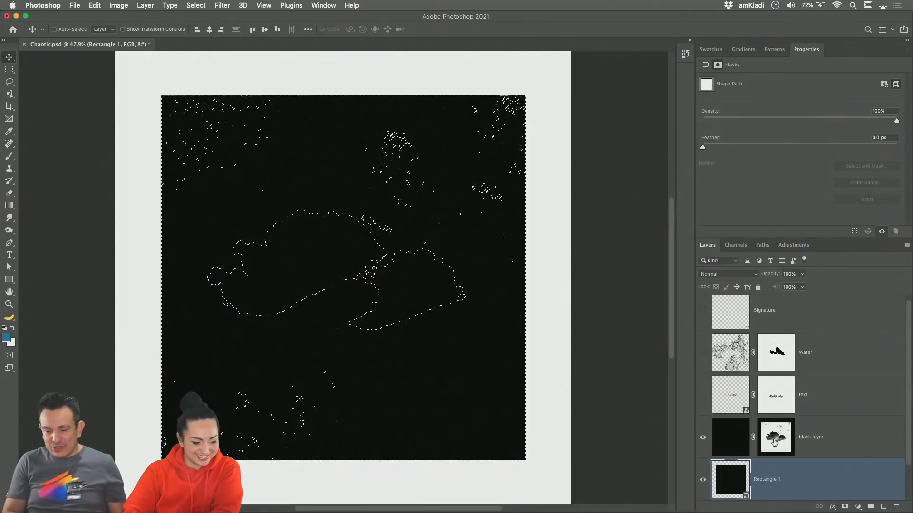
click(821, 451)
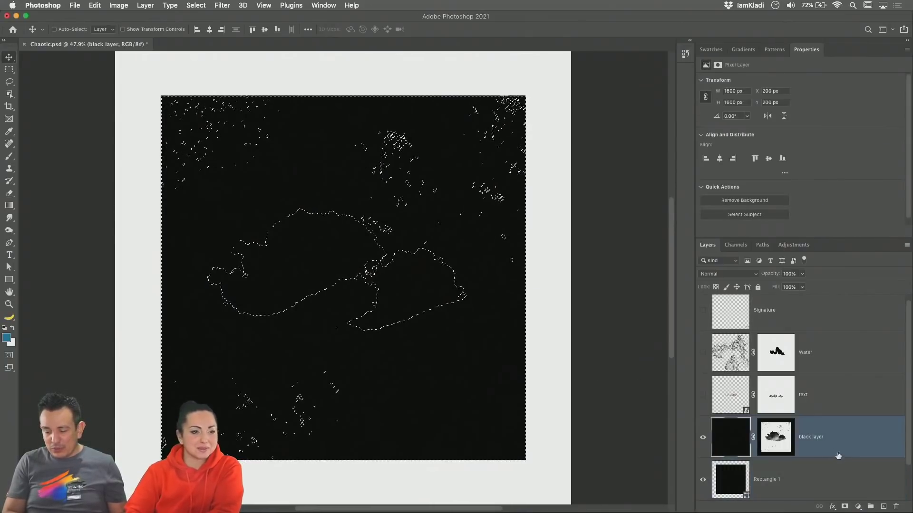
click(883, 507)
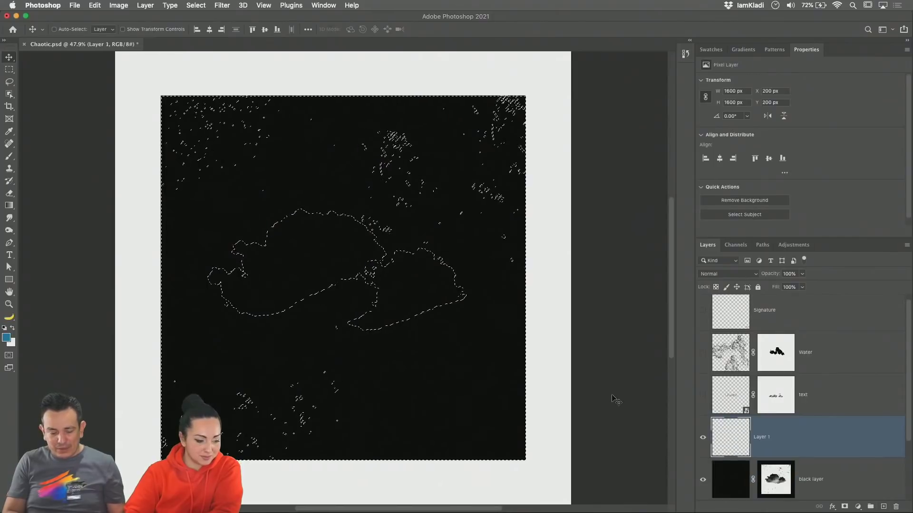
right_click(412, 295)
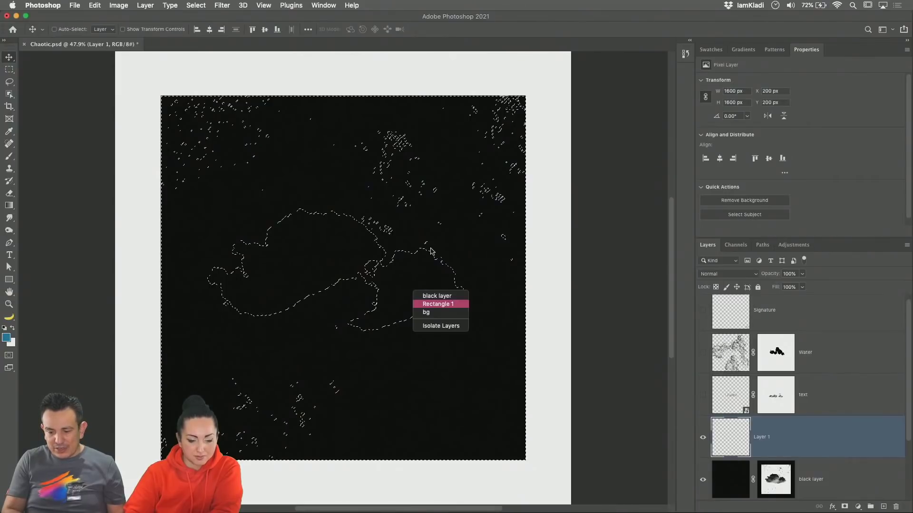
click(442, 266)
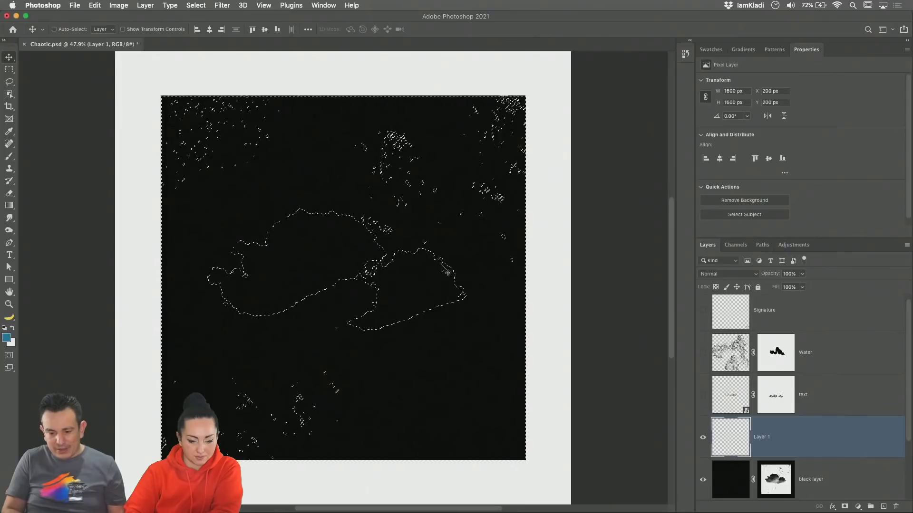
Step: Invert the mask selection, fill it on Layer 1 with the light background colour and deselect
right_click(539, 244)
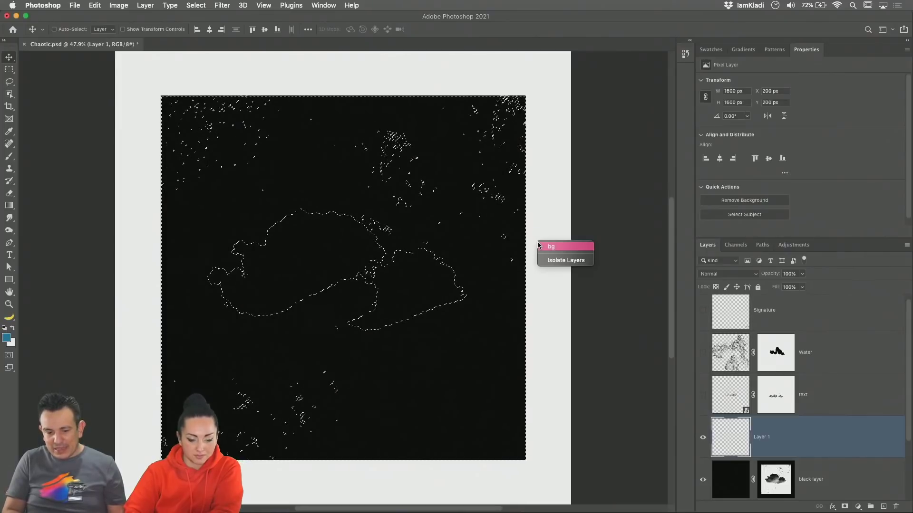
click(536, 224)
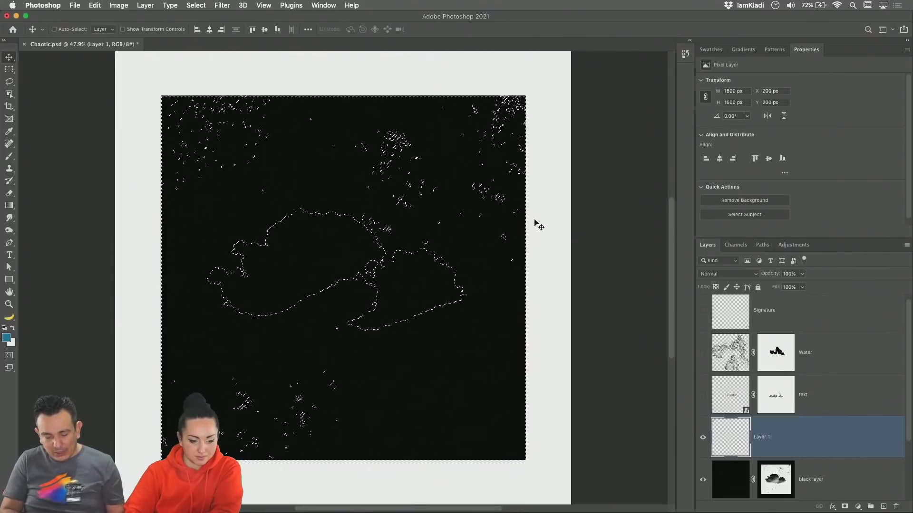
key(super)
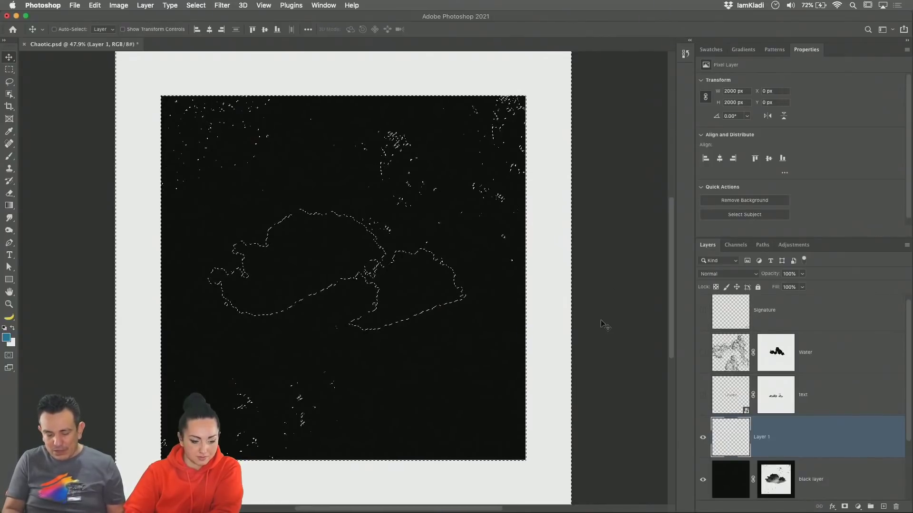
key(super+BackSpace)
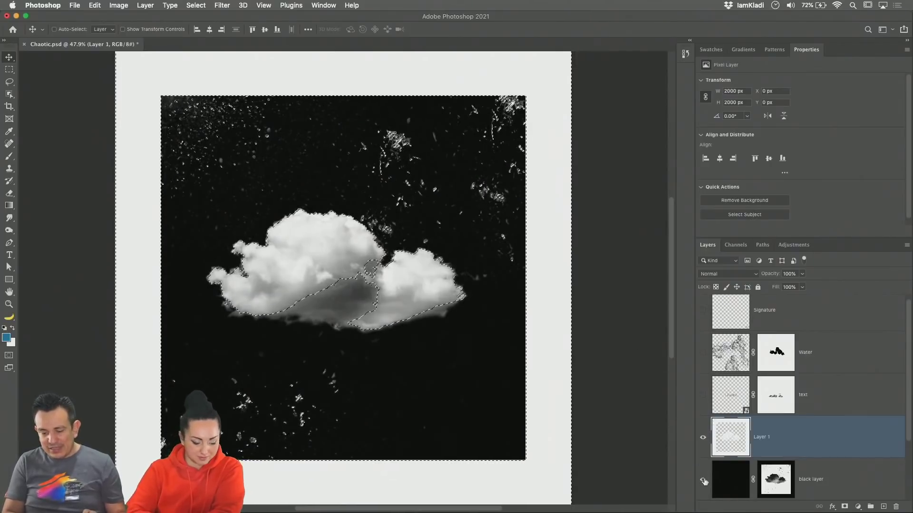
key(super+d)
Step: Delete the black layer with its mask and compare the artwork with Layer 1 hidden and shown
scroll(704, 481, down, 3)
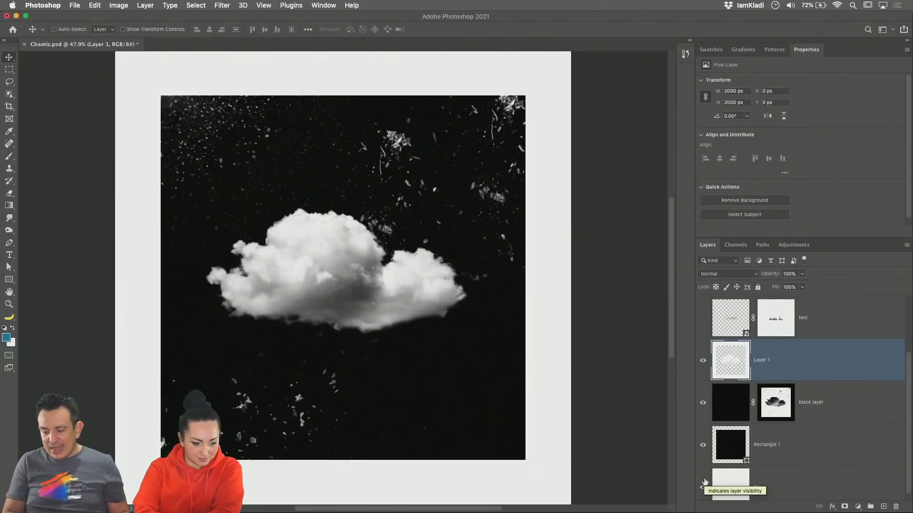
click(811, 414)
key(Delete)
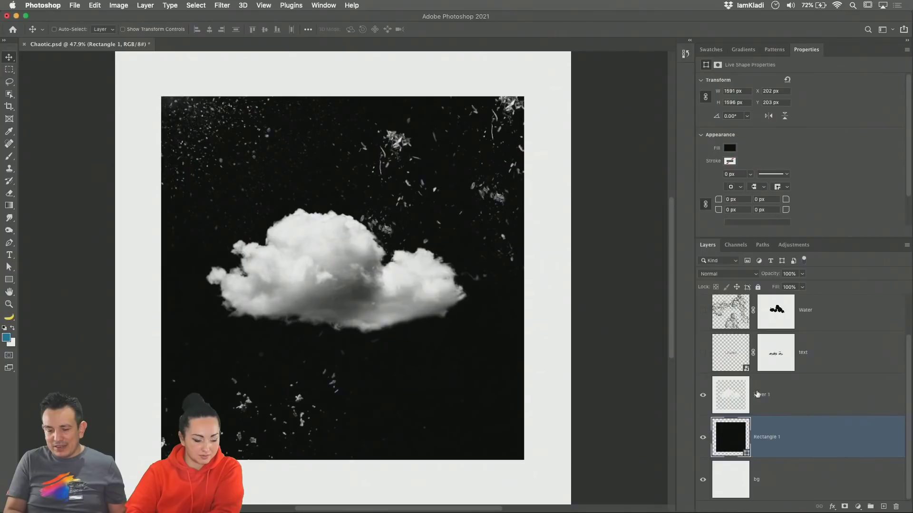
click(704, 396)
click(705, 396)
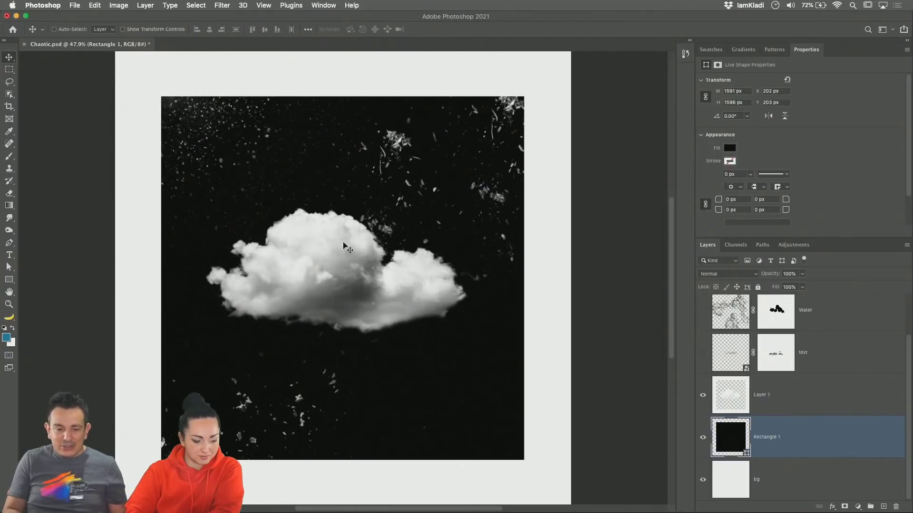
Step: Hide the rectangle and bg layers and make a rectangular marquee selection around the inner square containing the cloud
click(10, 69)
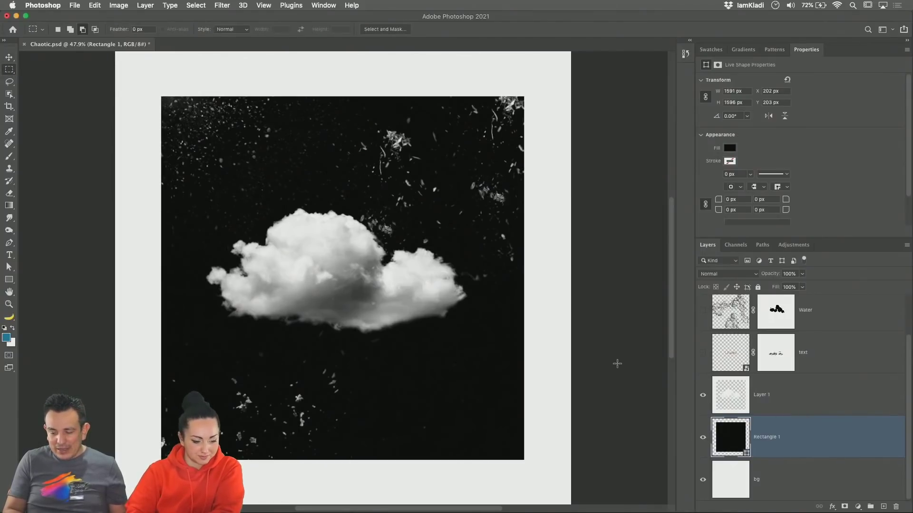
click(703, 478)
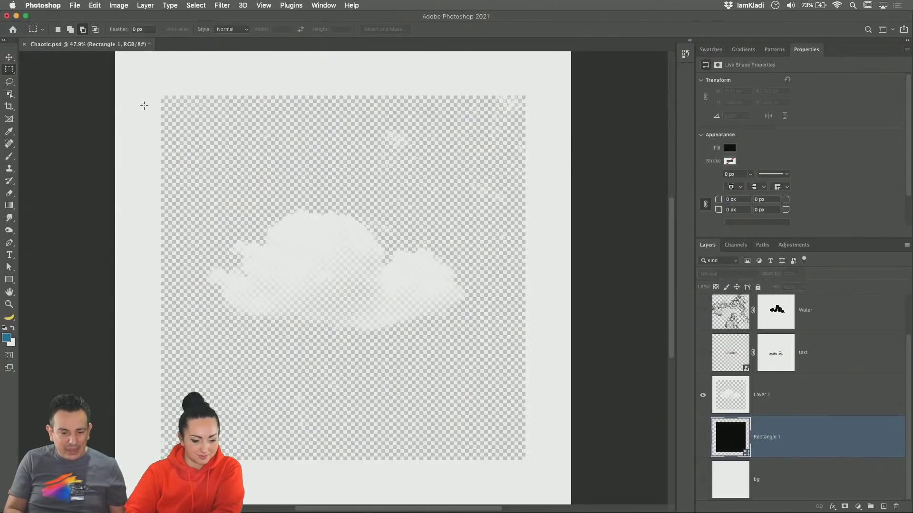
drag(161, 97, 525, 459)
Step: Add a layer mask to Layer 1 from the square selection and apply it to trim off the outer frame
click(761, 413)
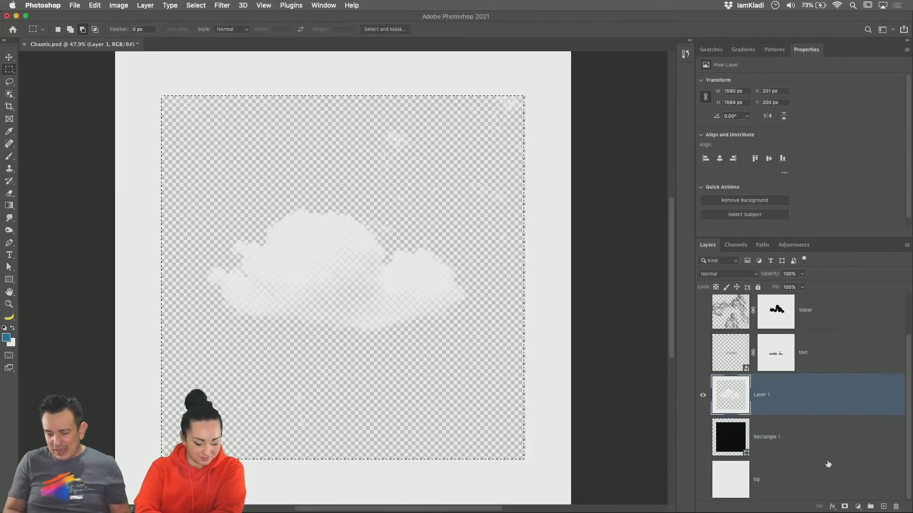
click(844, 506)
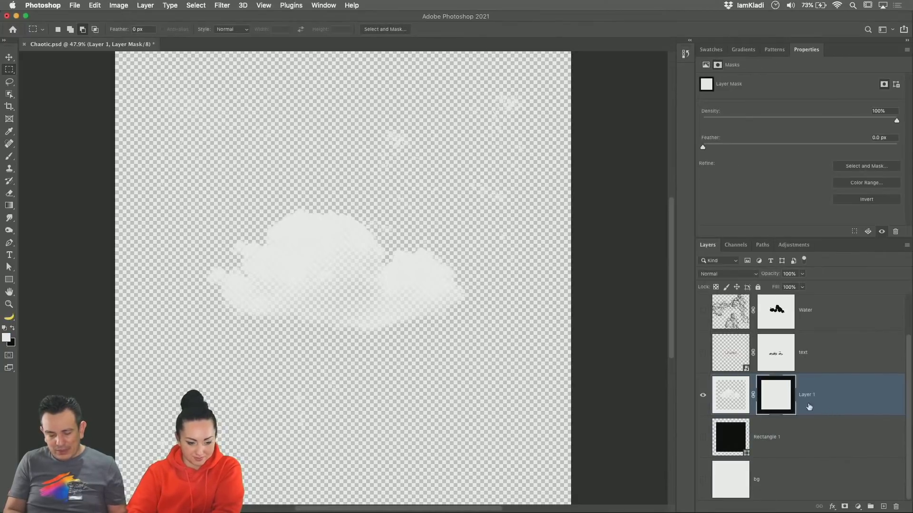
right_click(788, 403)
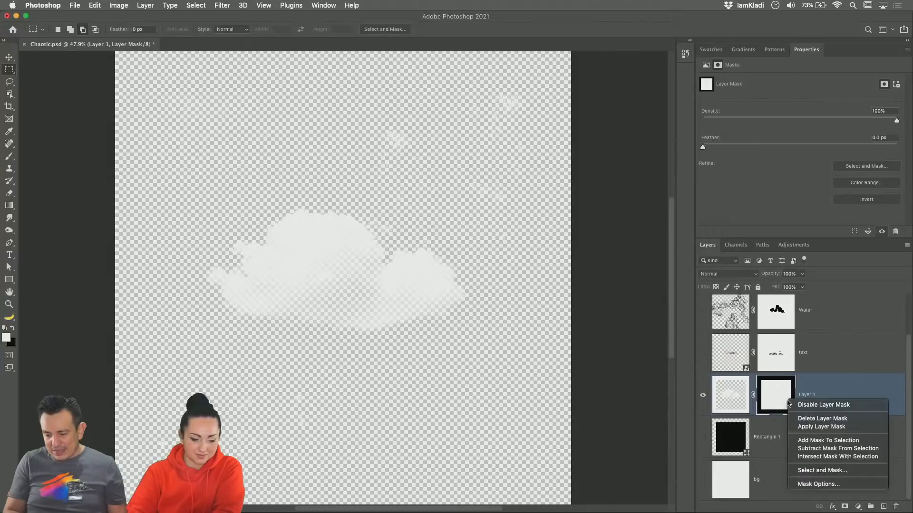
click(821, 426)
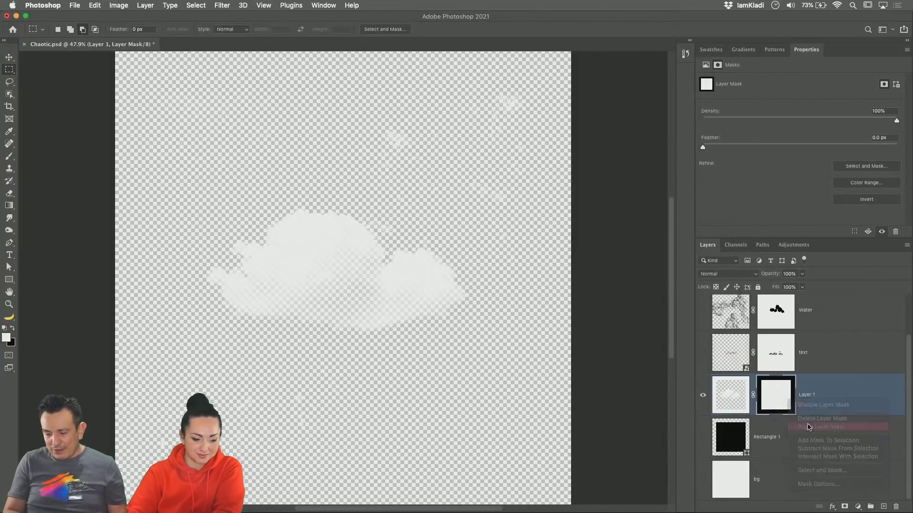
Step: Show the rectangle layer again and clip Layer 1 to it
click(702, 438)
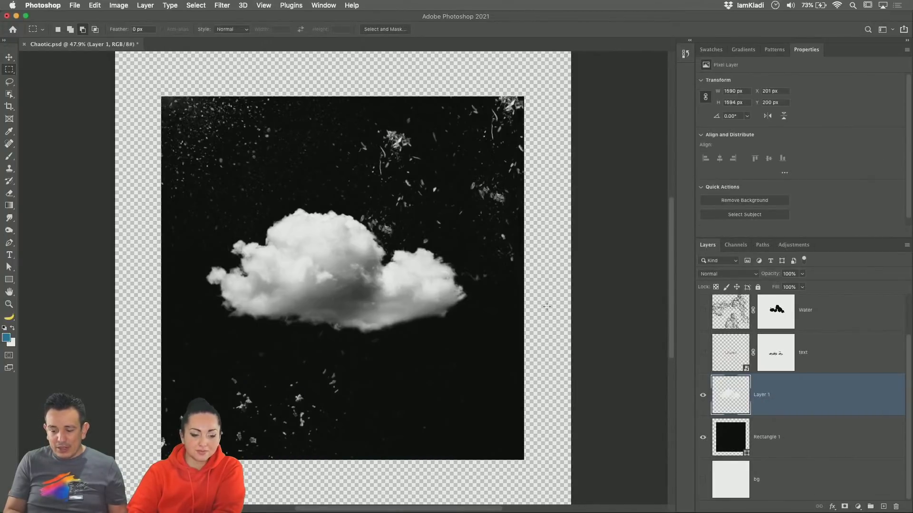
alt+click(766, 423)
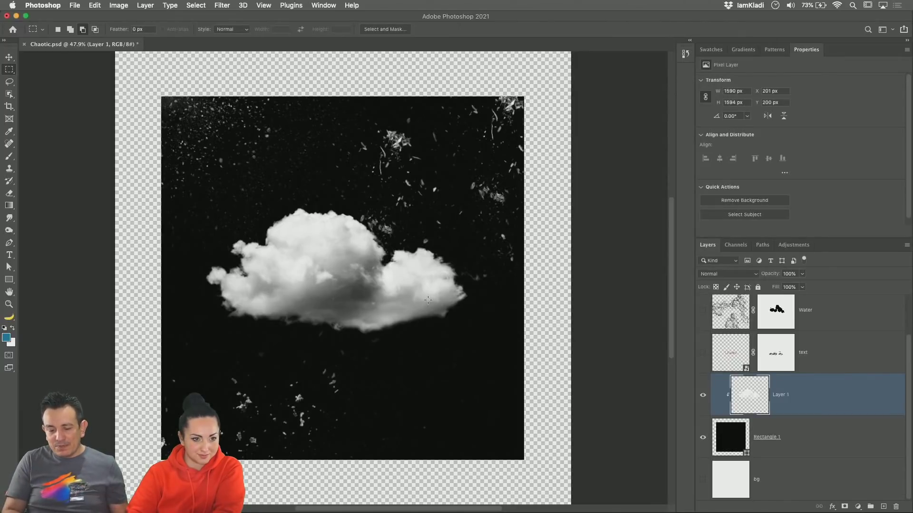
Step: Move the clipped cloud layer to about X 274, Y 132 px and show the bg layer again
click(15, 57)
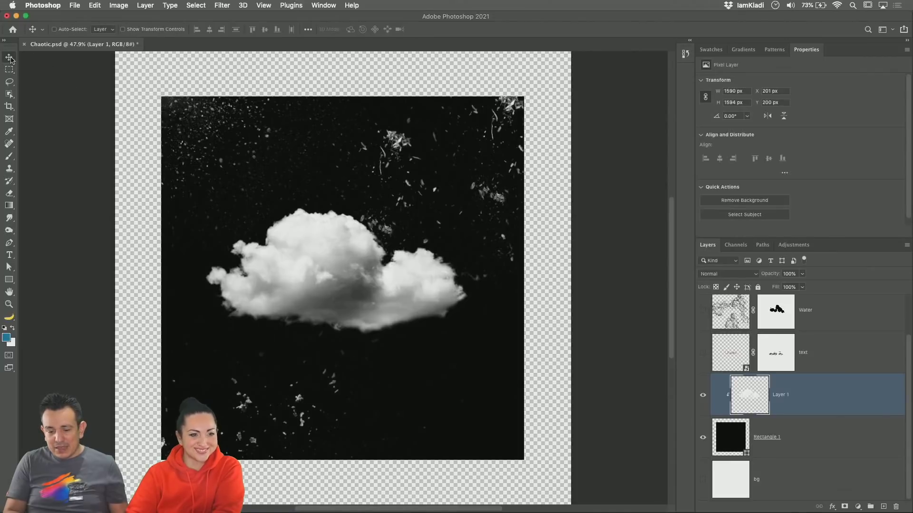
drag(315, 240, 341, 241)
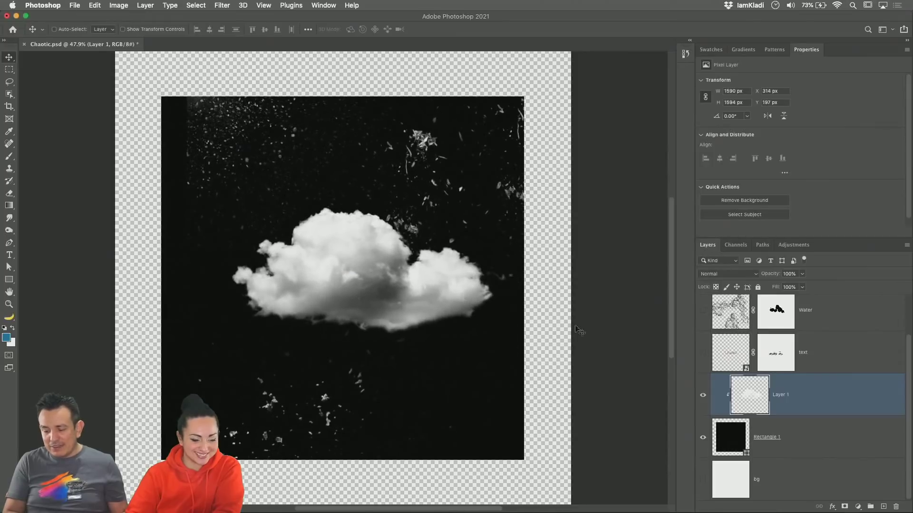
click(702, 479)
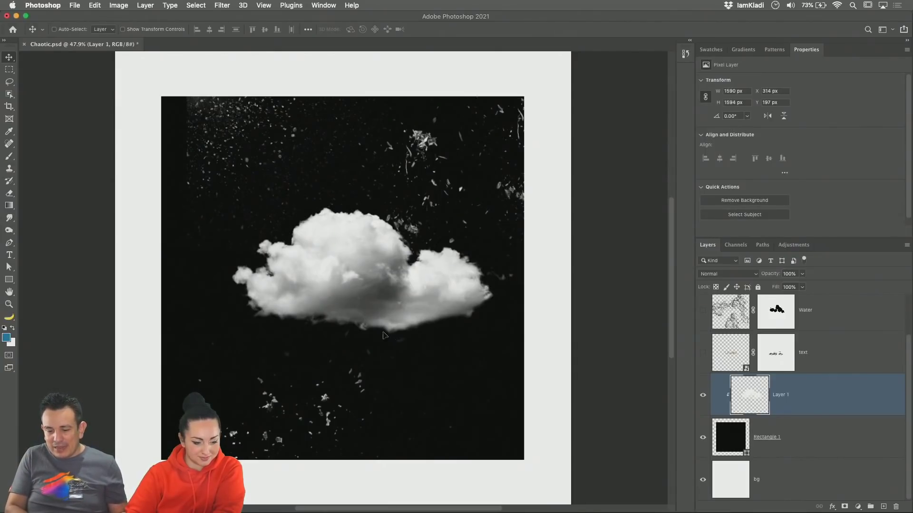
drag(385, 332, 374, 317)
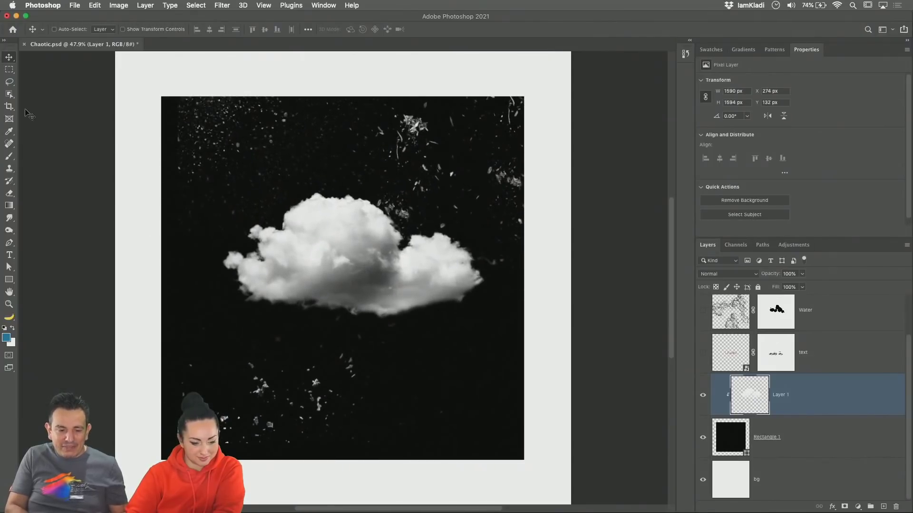
Step: Lasso around the cloud on Layer 1 and cut it out to its own new layer
click(12, 82)
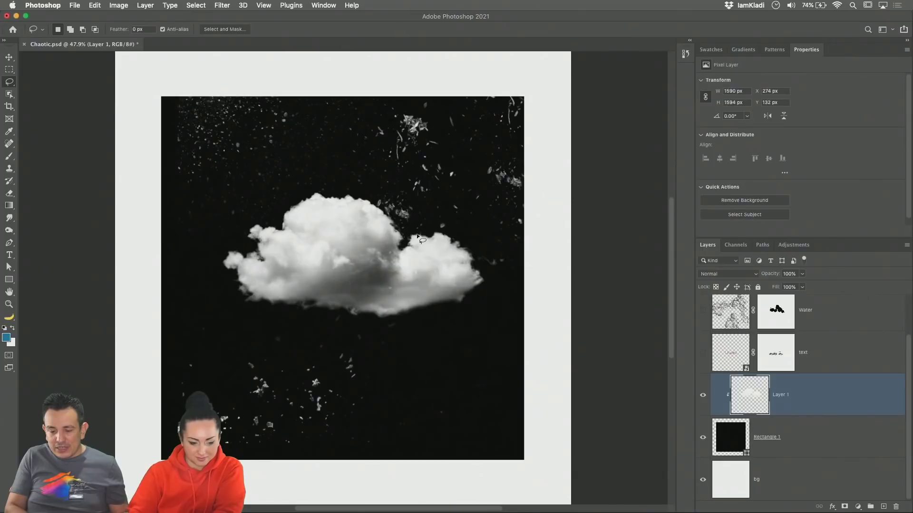
mouse_move(417, 235)
mouse_down()
mouse_move(460, 236)
mouse_move(497, 279)
mouse_move(419, 322)
mouse_move(364, 329)
mouse_move(324, 311)
mouse_move(289, 321)
mouse_move(239, 306)
mouse_move(221, 254)
mouse_move(260, 219)
mouse_up()
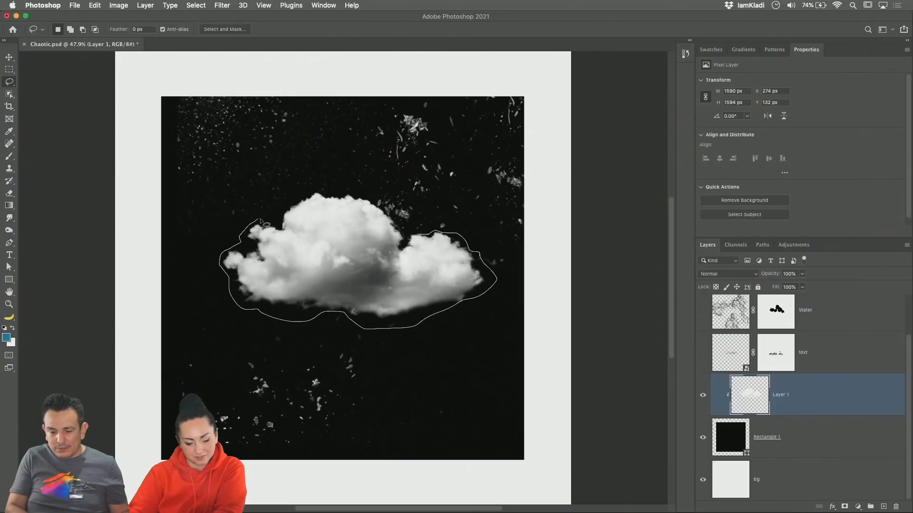
mouse_move(334, 189)
mouse_down()
mouse_move(371, 197)
mouse_move(412, 234)
mouse_up()
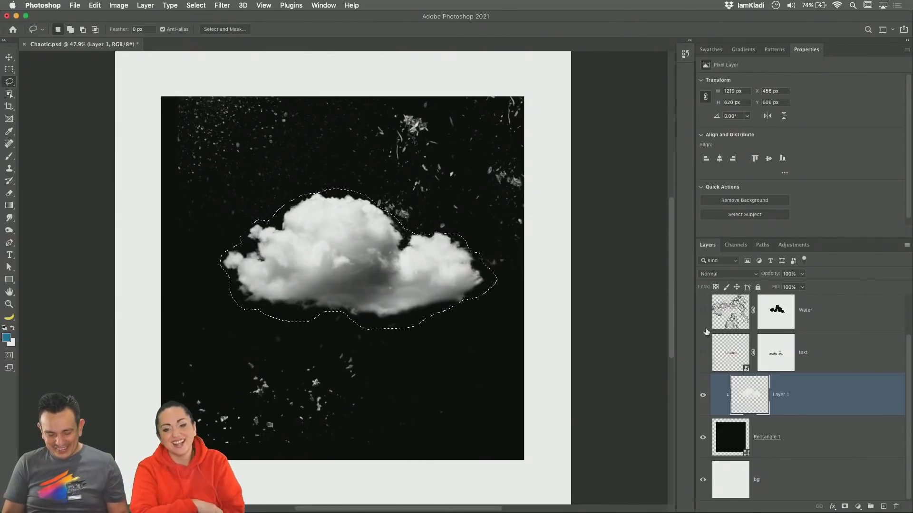
key(super+j)
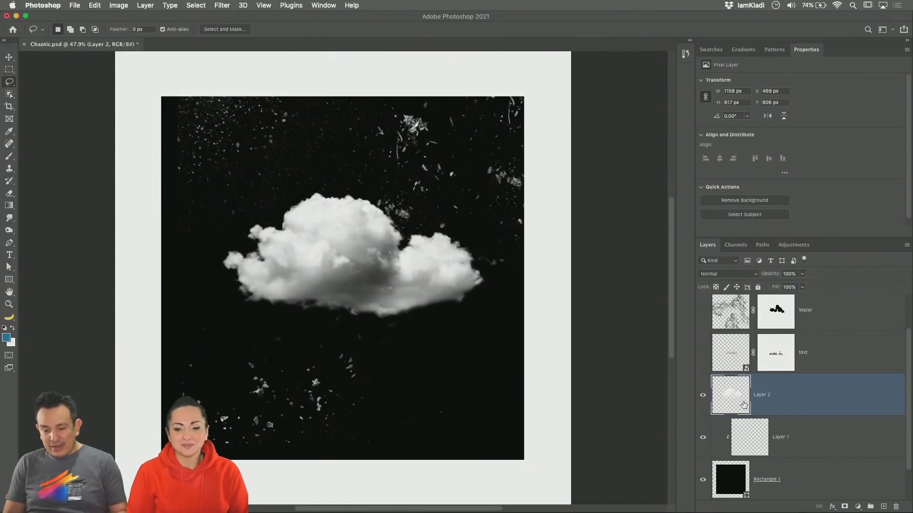
key(super+z)
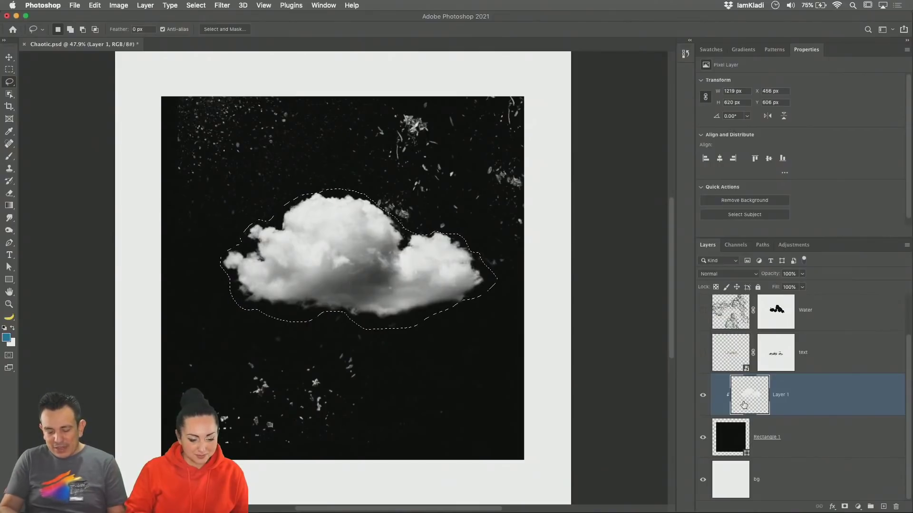
key(super+shift+j)
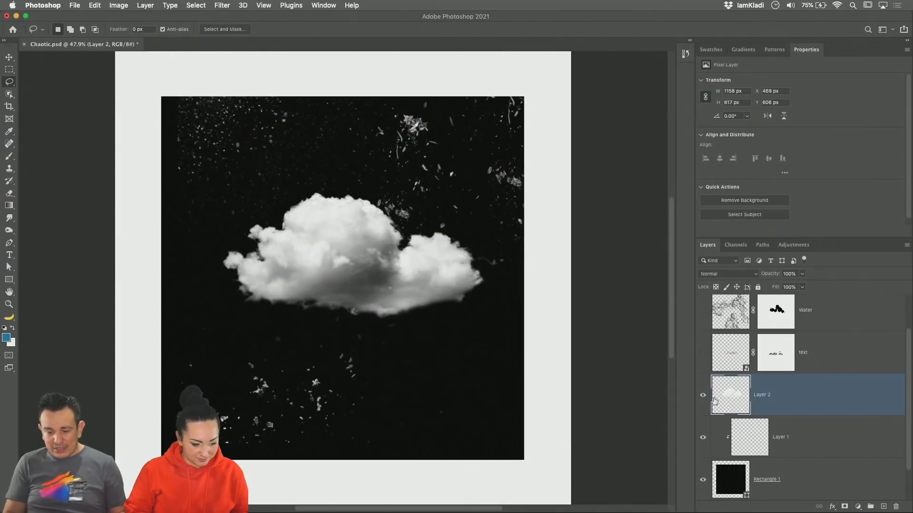
Step: Clip the separated cloud layer into the rectangle's clipping group and move it to about X 480, Y 654 px
key(v)
mouse_move(433, 298)
mouse_down()
mouse_move(481, 278)
mouse_move(417, 290)
mouse_move(425, 301)
mouse_up()
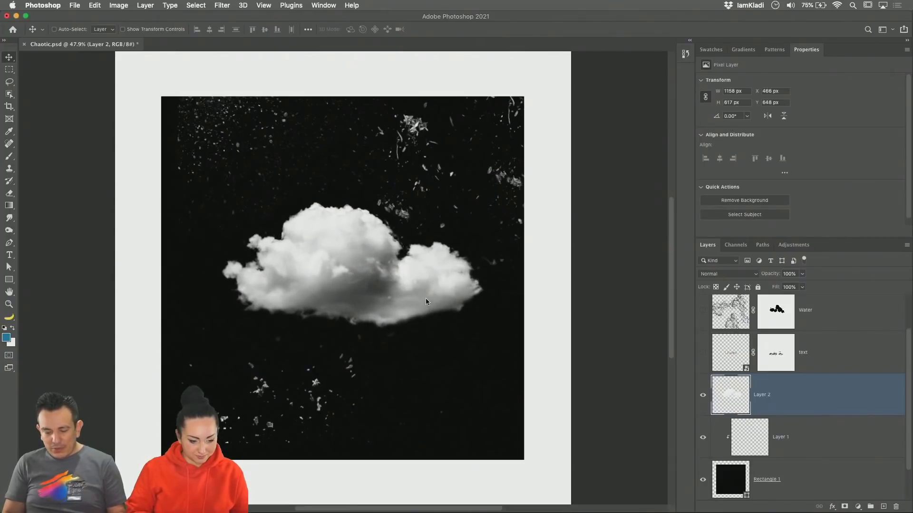
key(super+z)
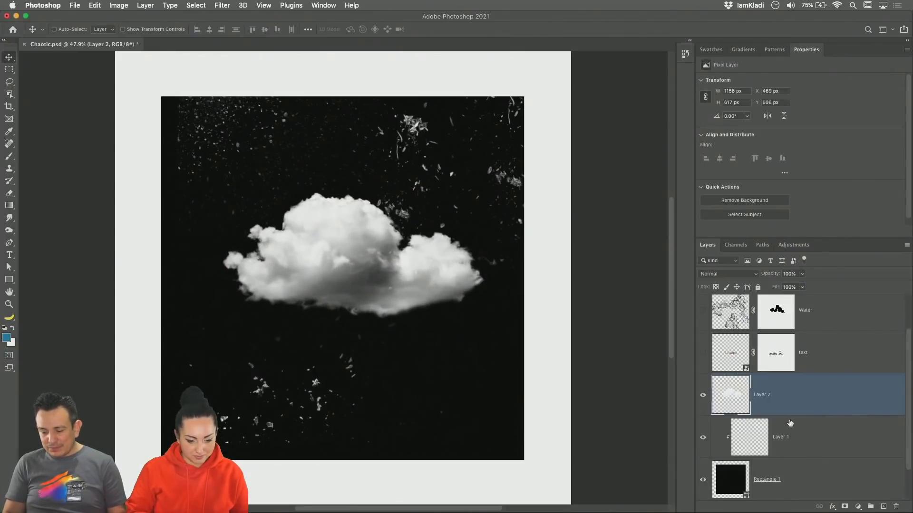
alt+click(793, 414)
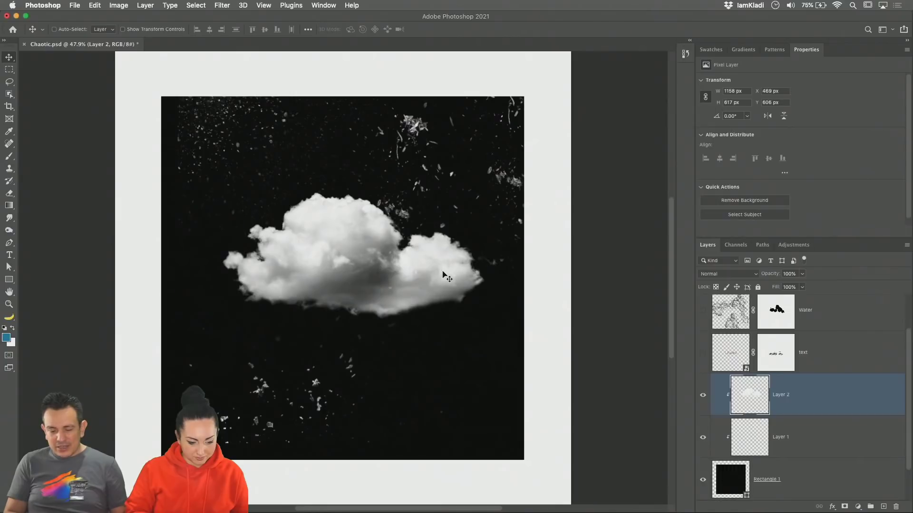
mouse_move(445, 276)
mouse_down()
mouse_move(452, 342)
mouse_move(495, 413)
mouse_move(338, 291)
mouse_move(472, 201)
mouse_move(390, 238)
mouse_move(421, 270)
mouse_move(434, 271)
mouse_move(439, 288)
mouse_up()
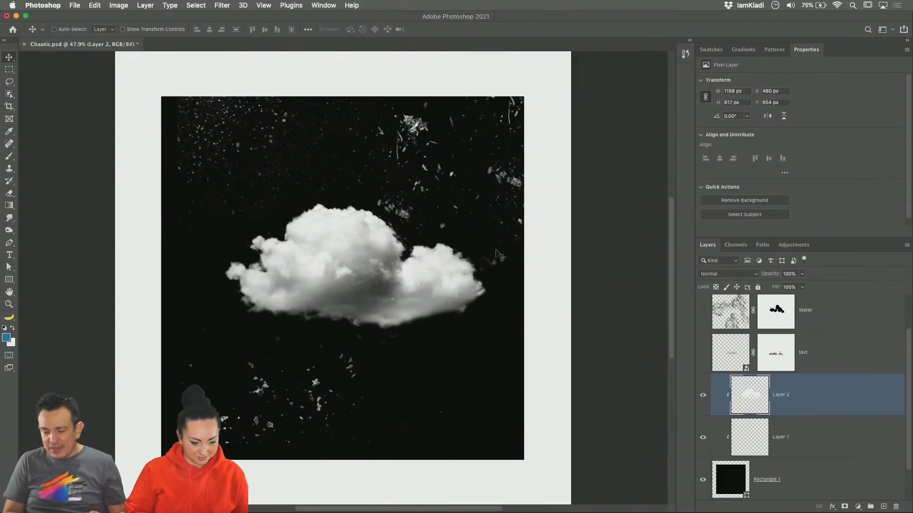
Step: Show the text layer and open its smart object contents for inspection, returning to the main document
click(702, 352)
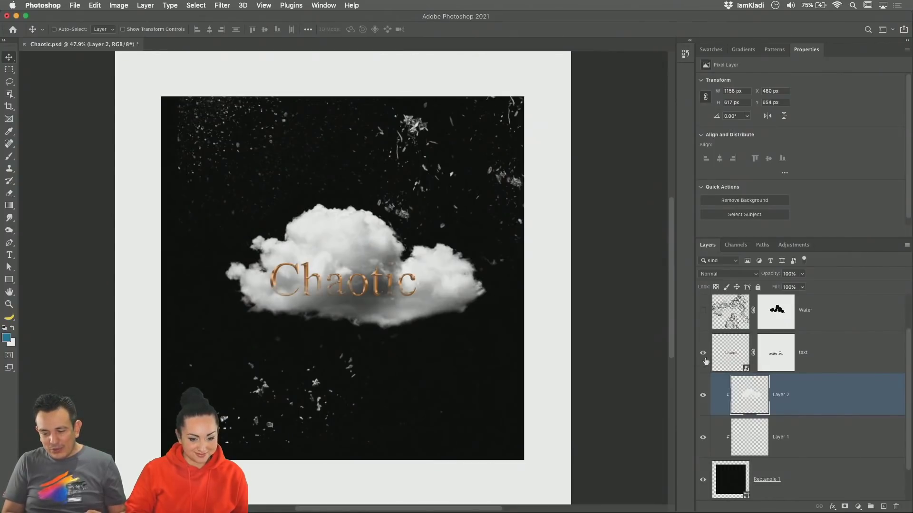
click(722, 360)
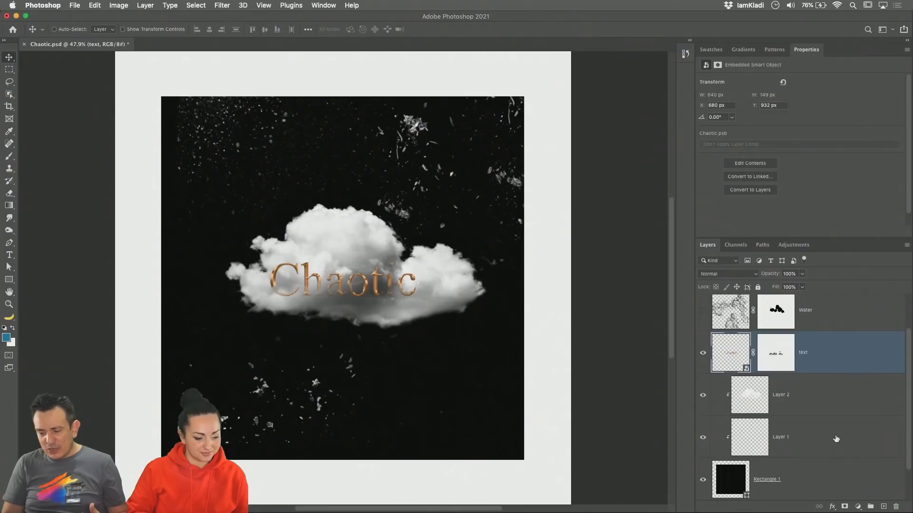
double_click(738, 369)
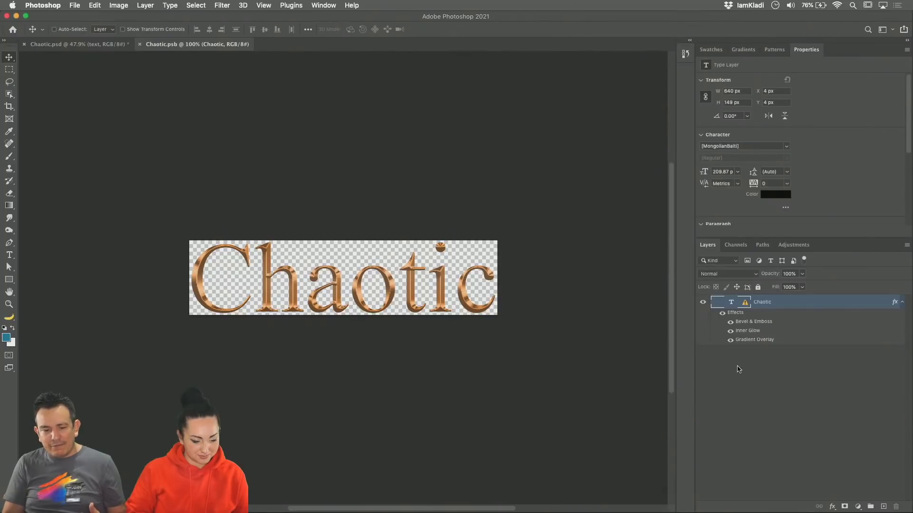
click(141, 44)
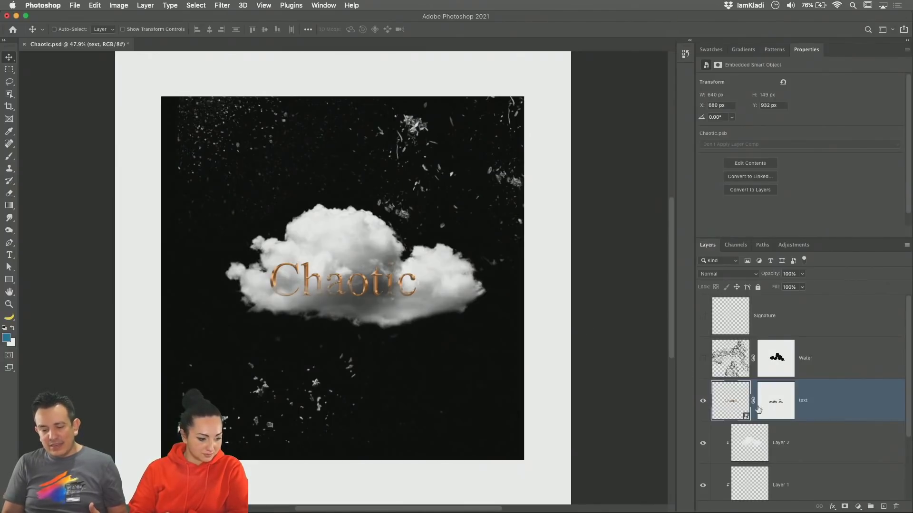
Step: Convert the text smart object to layers to get an editable type layer with its effects and mask
right_click(831, 412)
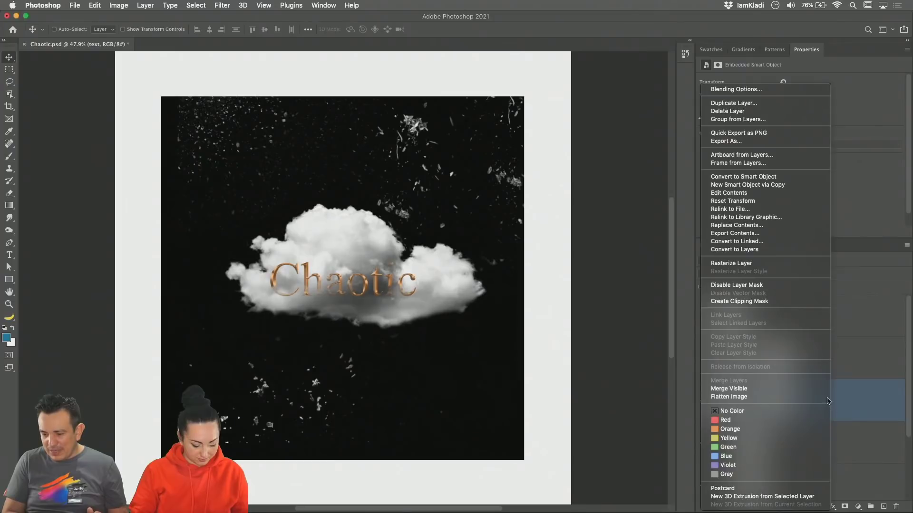
click(771, 250)
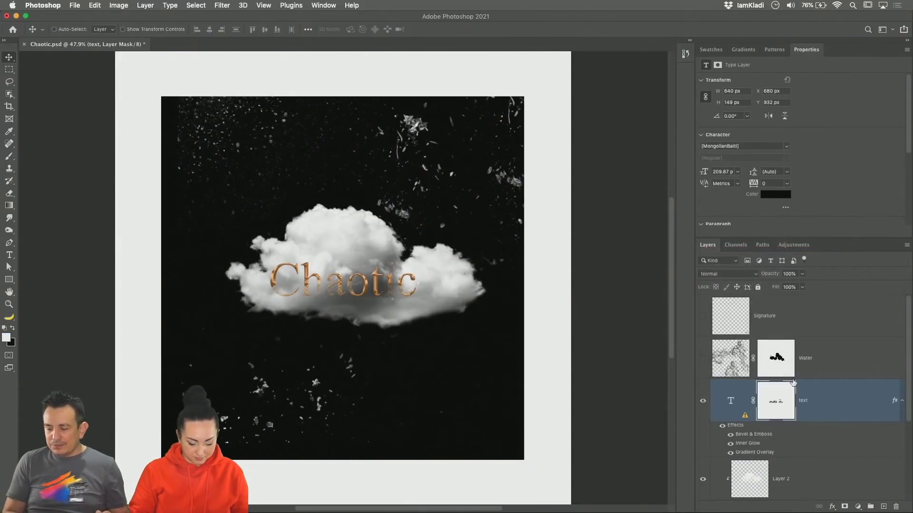
Step: Try to edit the text layer's type, declining to replace the missing MongolianBaiti font
click(901, 401)
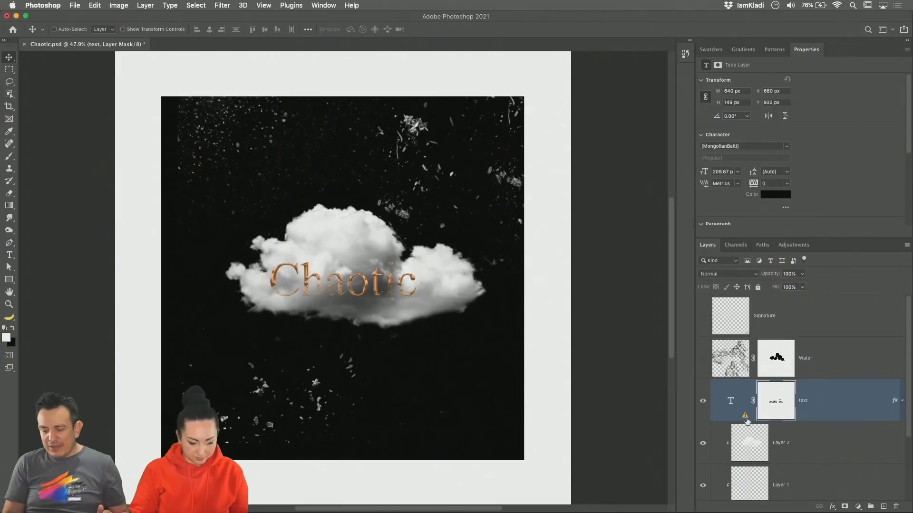
double_click(732, 415)
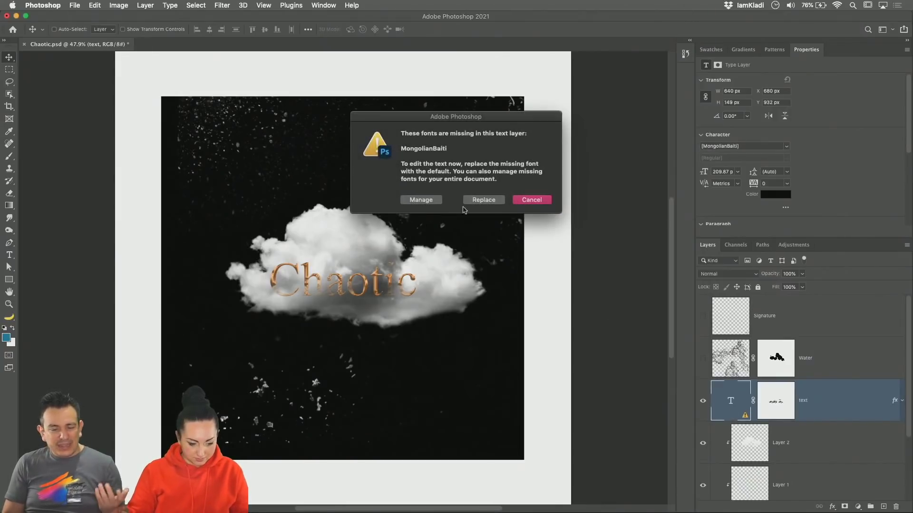
click(531, 200)
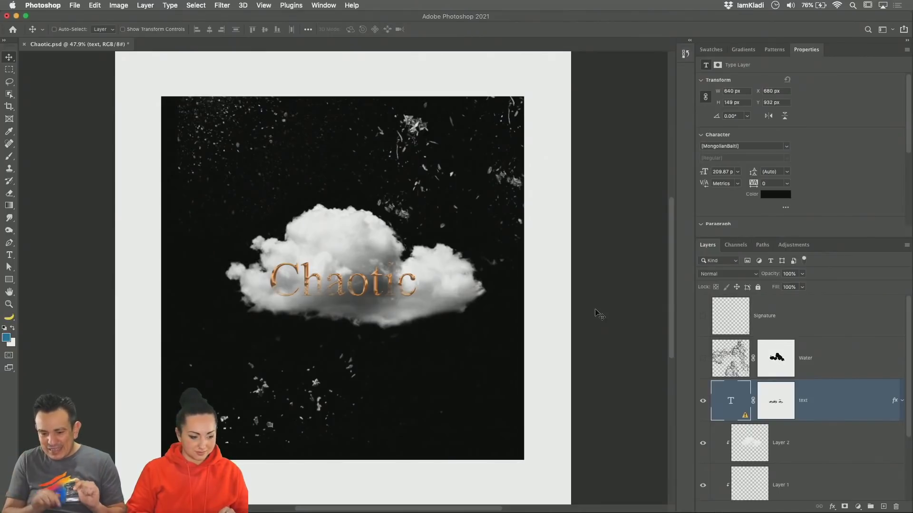
Step: Inspect the text layer's effects list and its Scale Effects option, cancelling without changing the scale
click(902, 402)
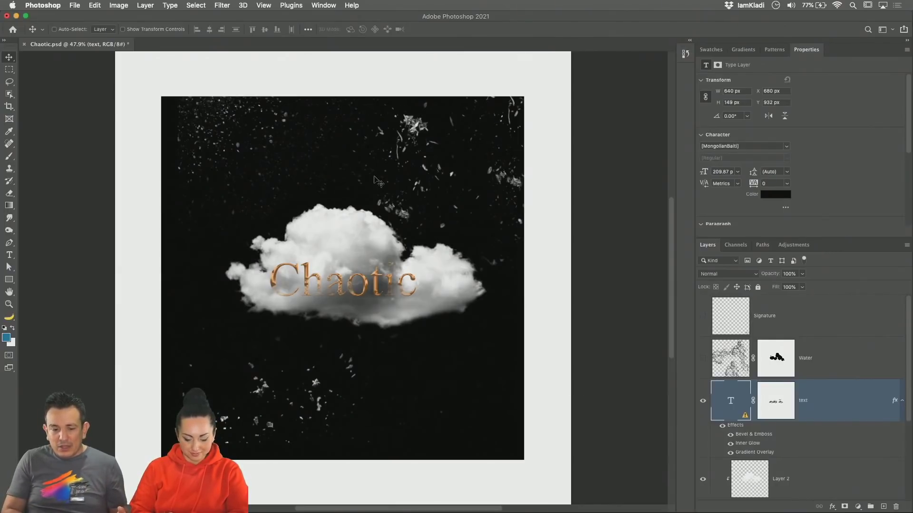
click(154, 6)
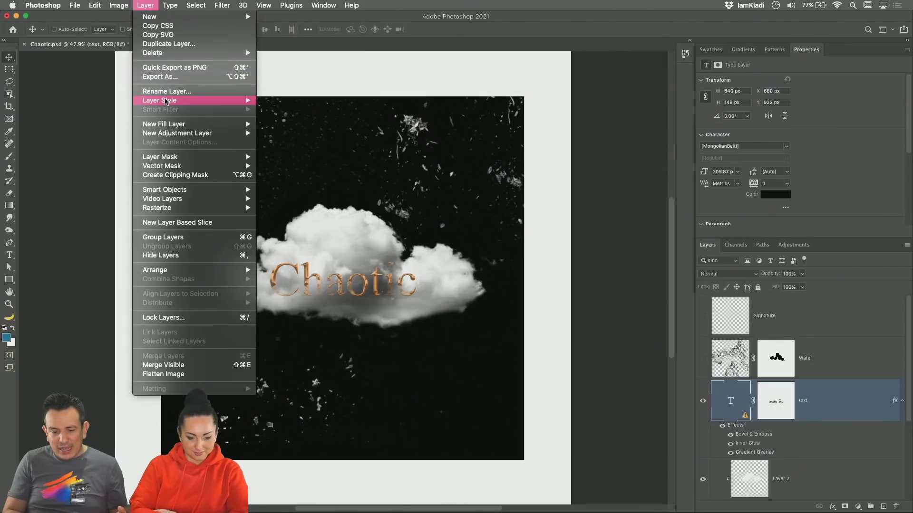
mouse_move(185, 100)
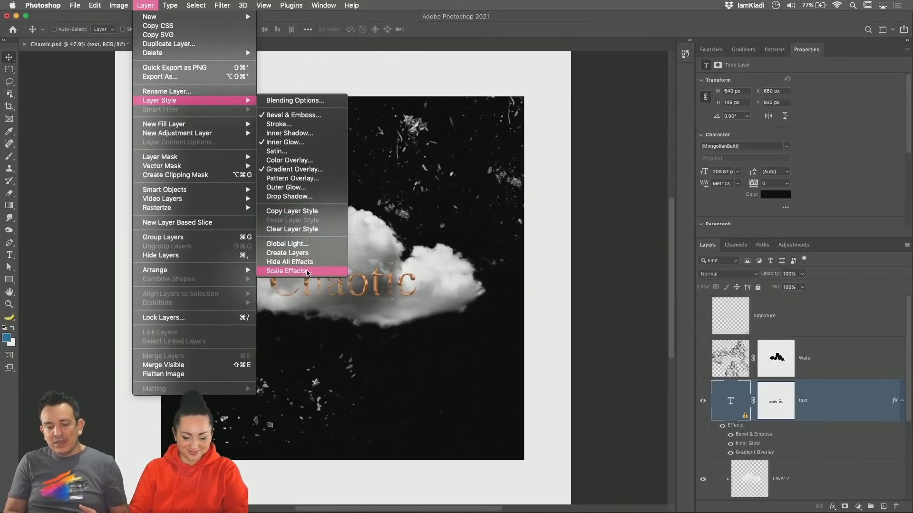
click(320, 273)
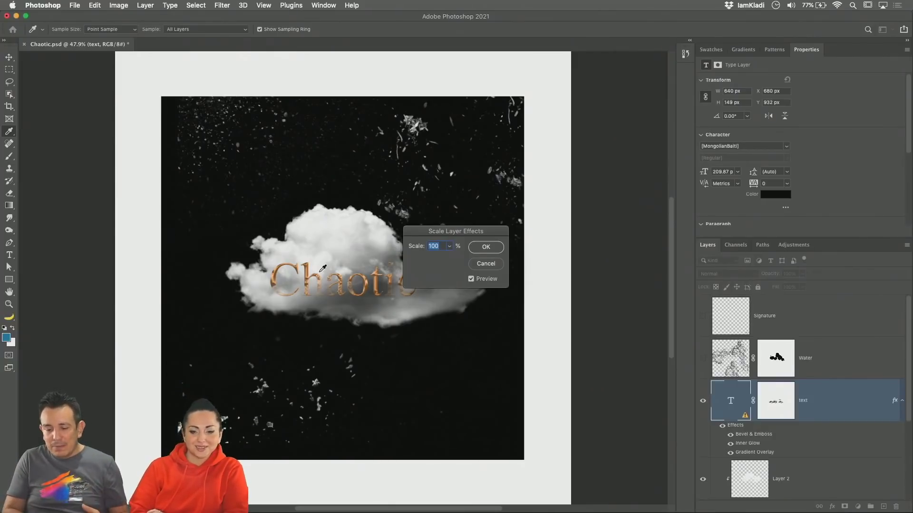
click(485, 264)
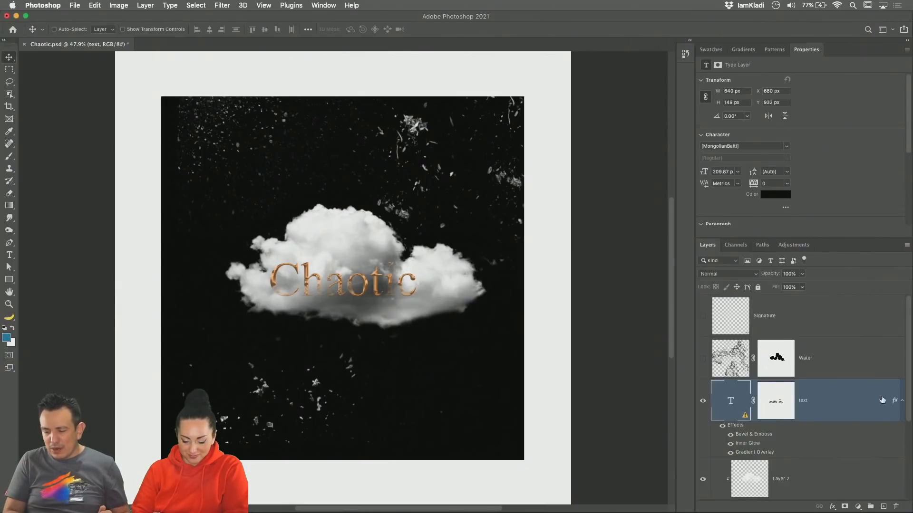
click(901, 403)
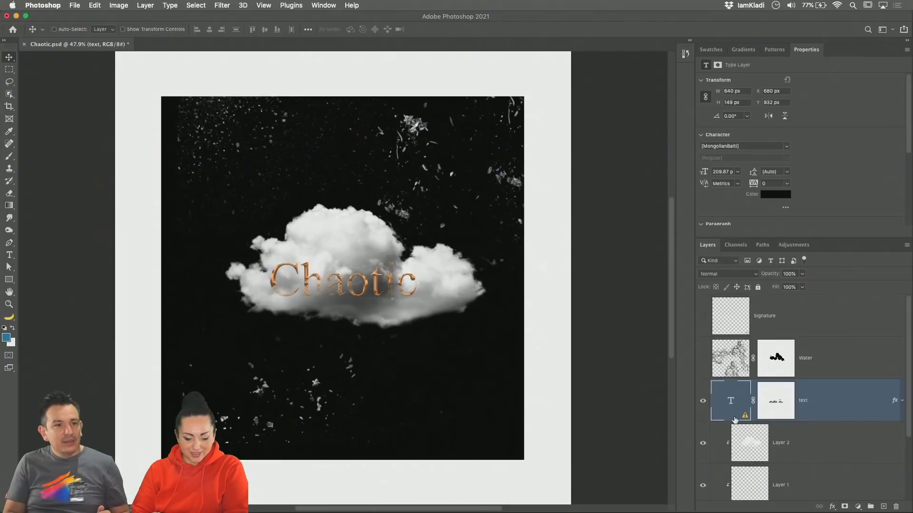
Step: Compare the Chaotic lettering with the text layer hidden and shown, and with its layer mask disabled and enabled
mouse_move(734, 419)
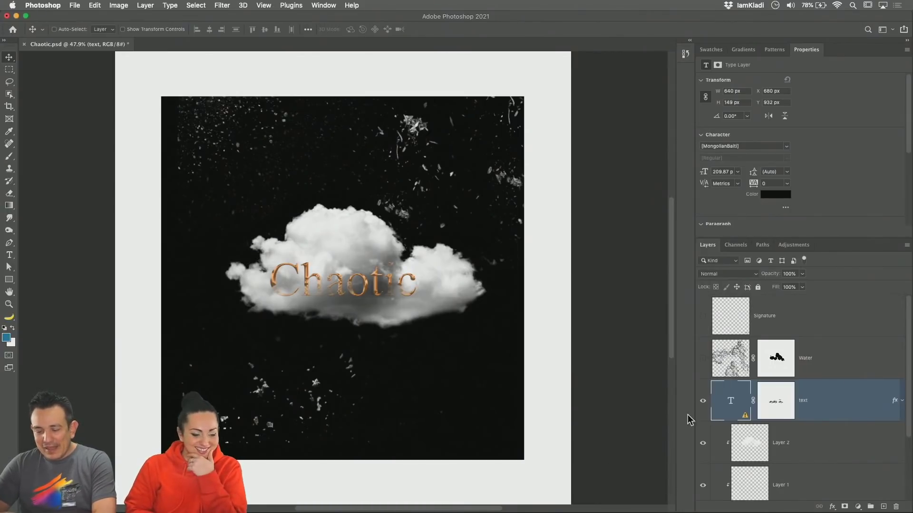
click(703, 403)
click(703, 402)
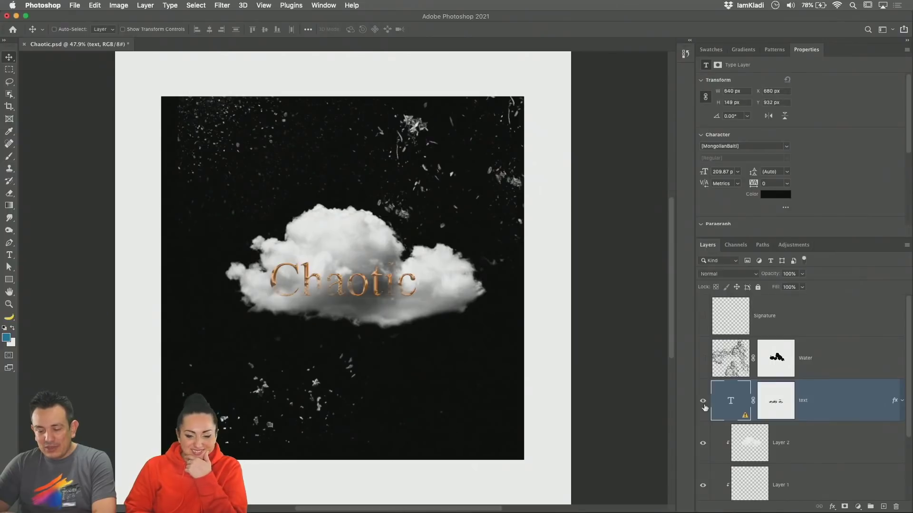
click(703, 402)
click(703, 402)
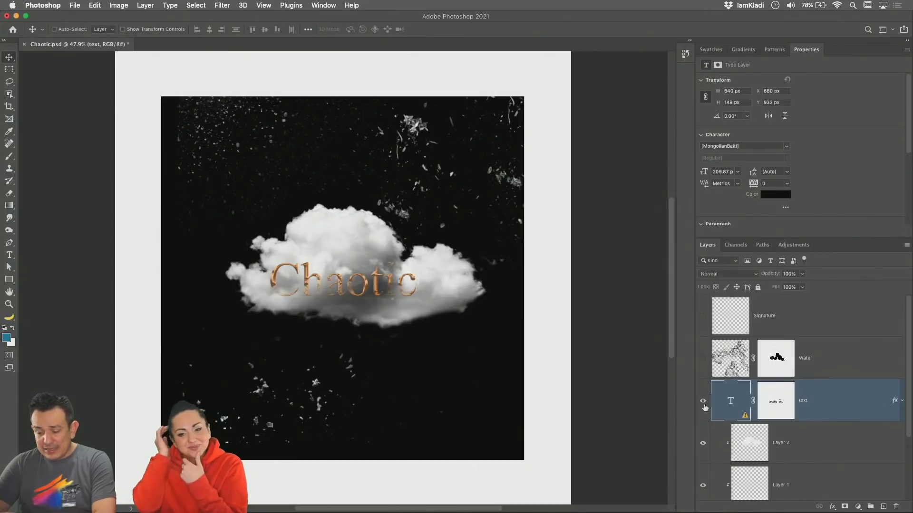
shift+click(770, 403)
shift+click(770, 403)
shift+click(771, 404)
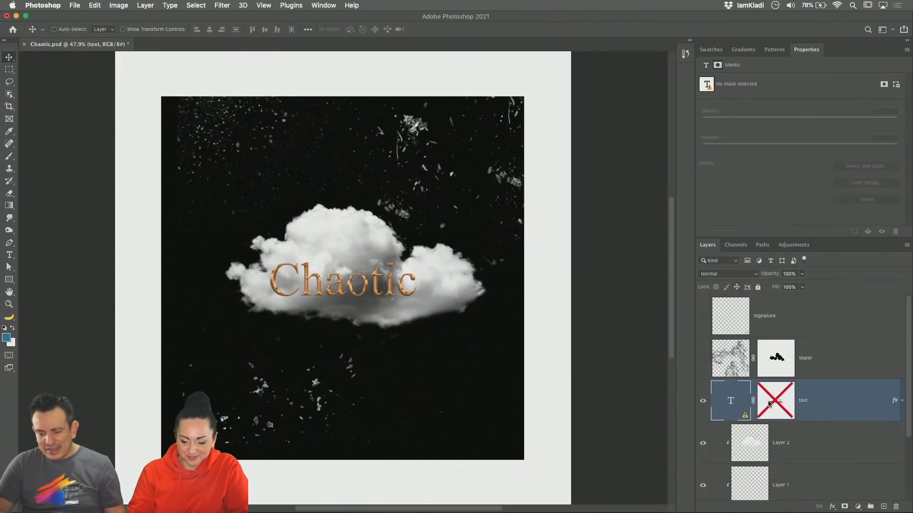
shift+click(771, 404)
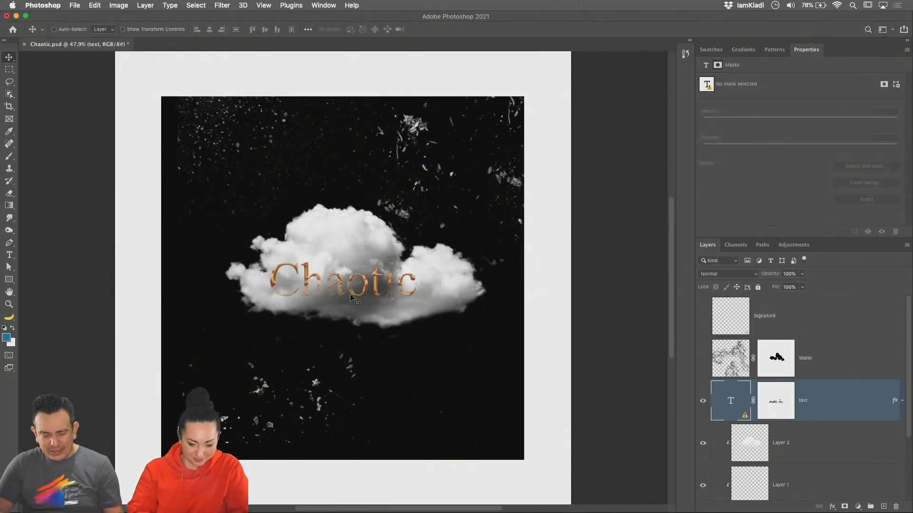
Step: Examine the masked Chaotic lettering up close and disable the text layer's mask, keeping the text layer selected
key(z)
click(300, 287)
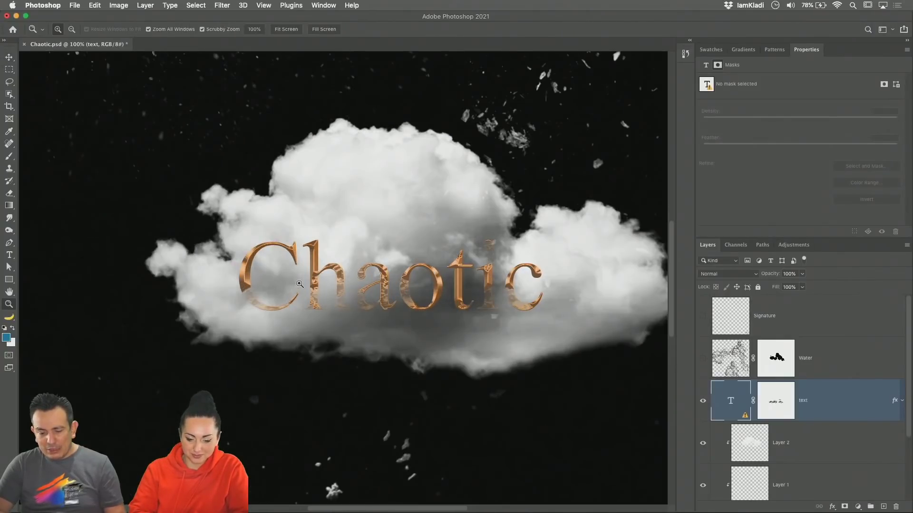
click(300, 284)
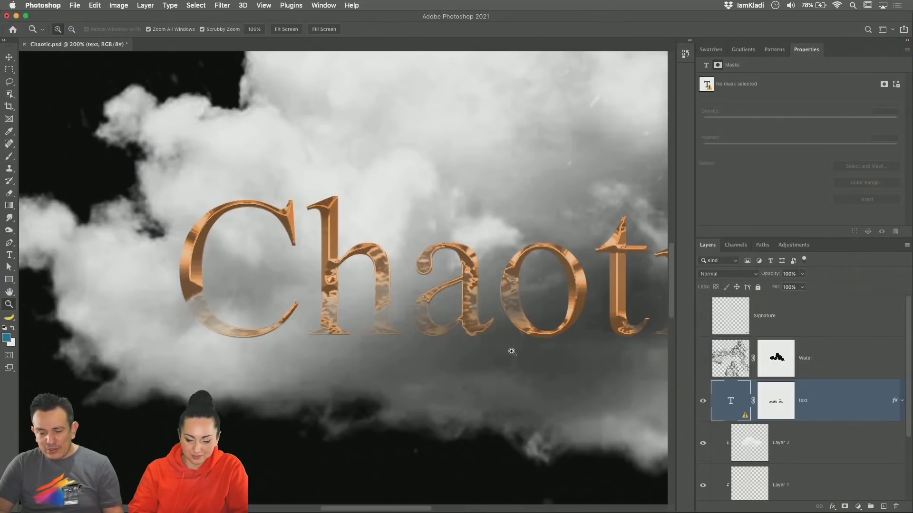
drag(509, 351, 326, 338)
alt+click(326, 338)
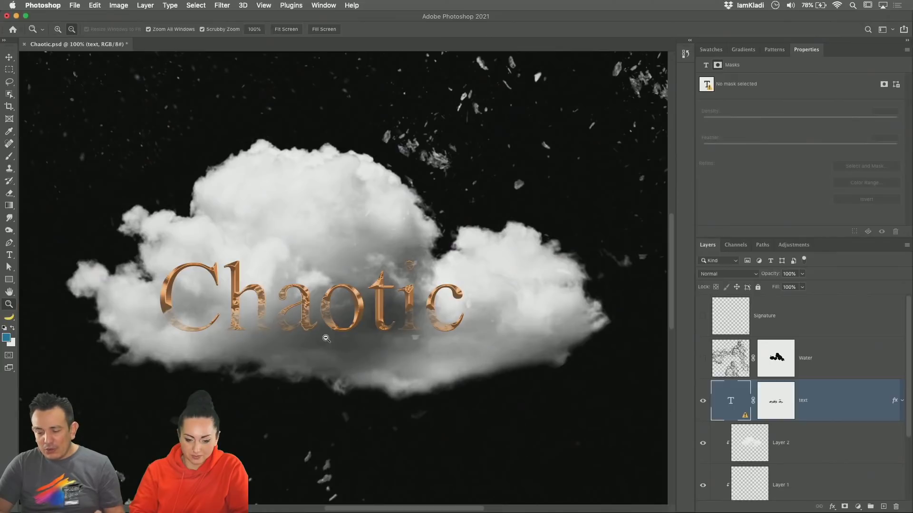
shift+click(776, 400)
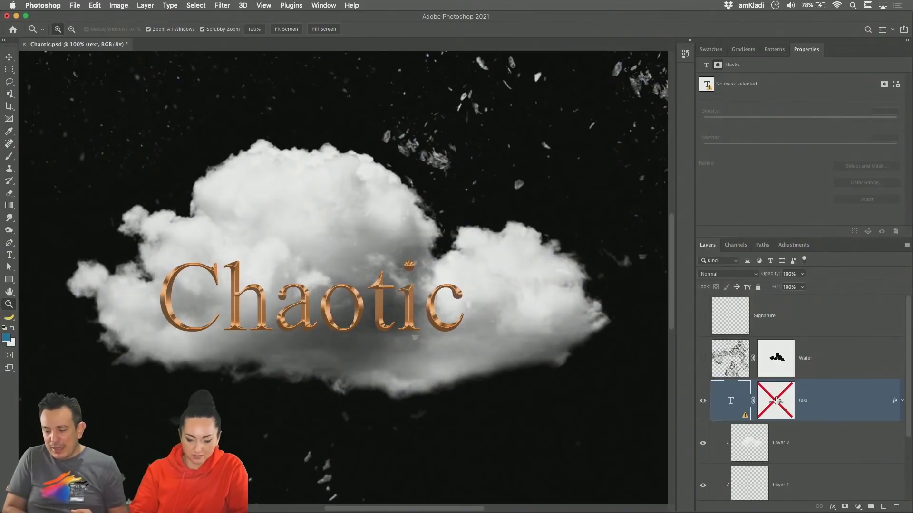
click(872, 409)
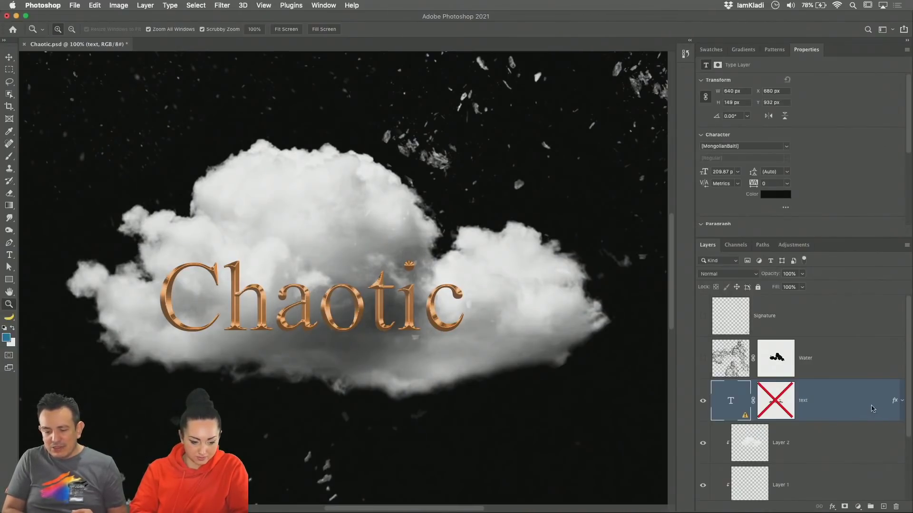
Step: In the text layer's blending options, split the Underlying Layer highlight threshold of Blend If to 145 / 255
double_click(872, 410)
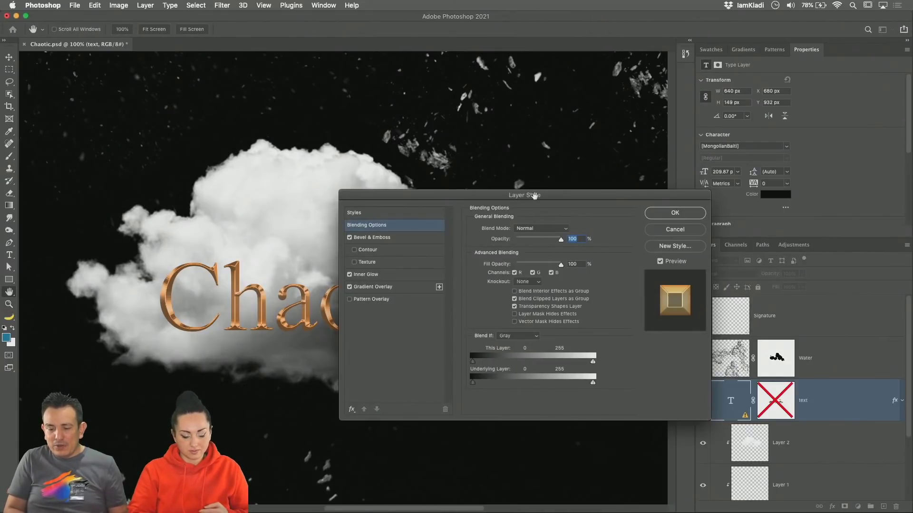
drag(534, 195, 702, 75)
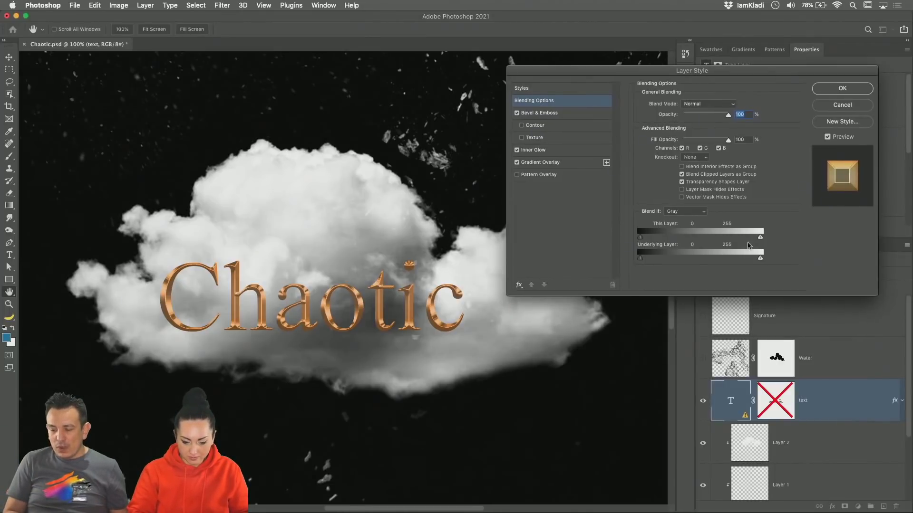
drag(758, 259, 722, 253)
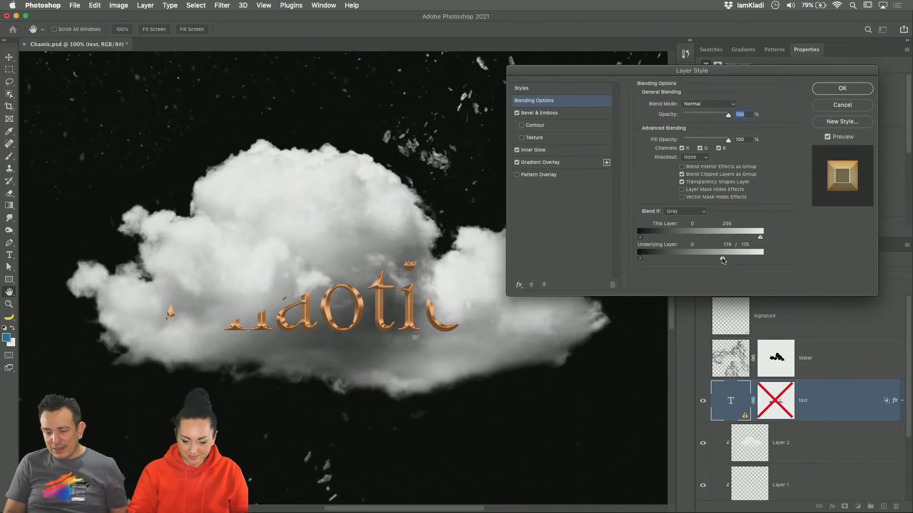
drag(722, 260, 759, 262)
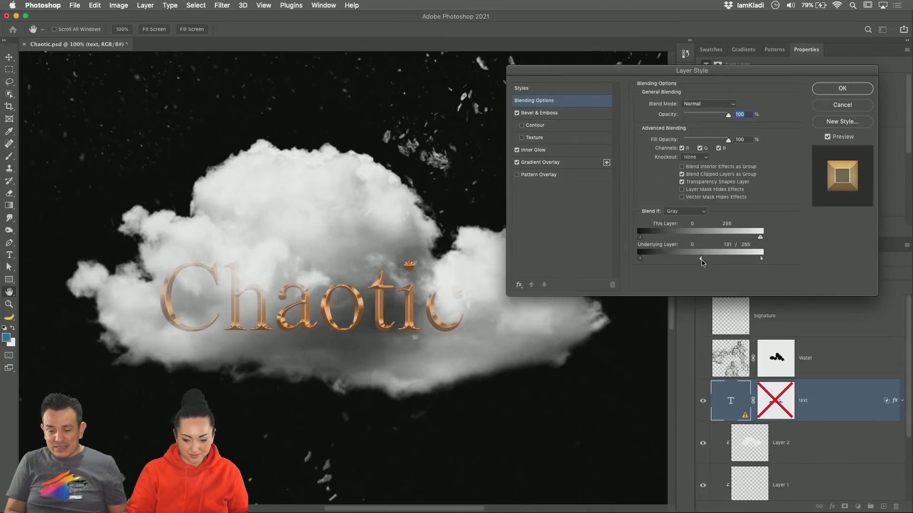
mouse_move(701, 259)
mouse_down()
mouse_move(721, 261)
mouse_move(689, 262)
mouse_move(720, 262)
mouse_move(708, 267)
mouse_up()
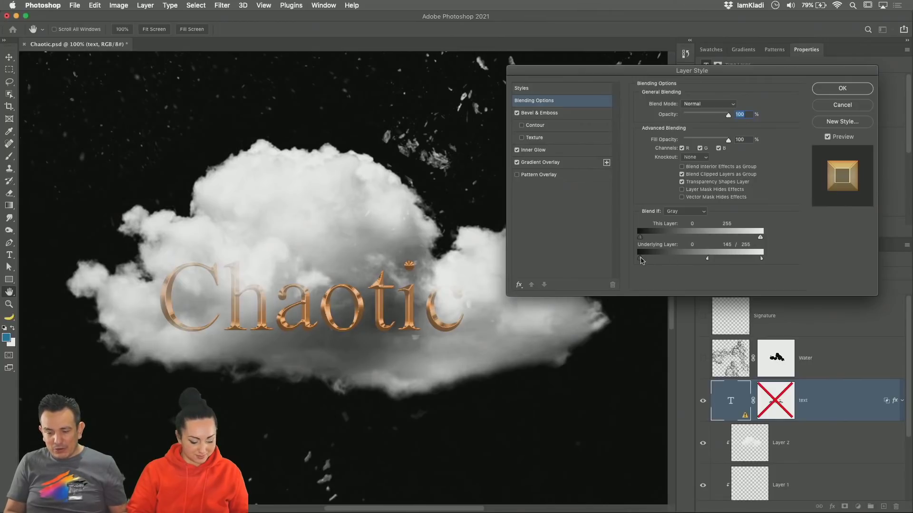
Step: Split the Underlying Layer shadow threshold to 11 / 69, refine the highlight threshold to 149 / 255, and apply the layer style
drag(640, 259, 660, 260)
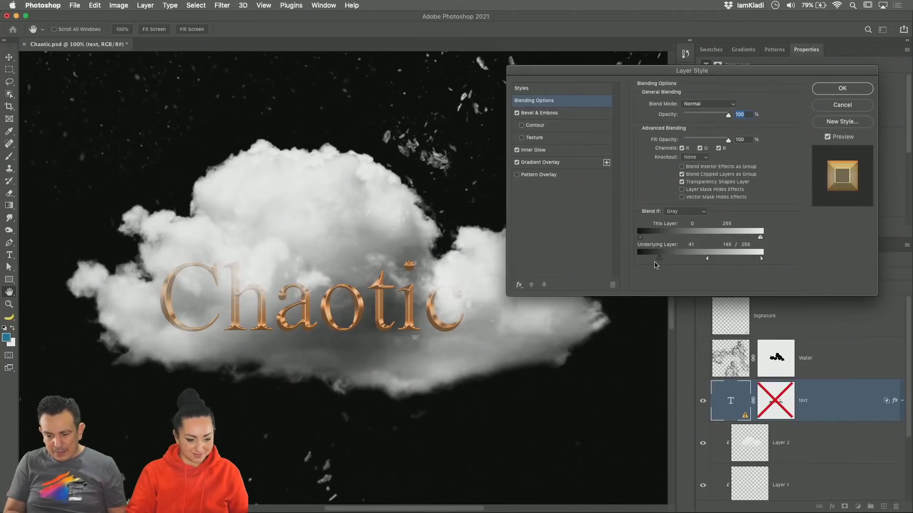
mouse_move(657, 261)
mouse_down()
mouse_move(671, 260)
mouse_move(645, 262)
mouse_up()
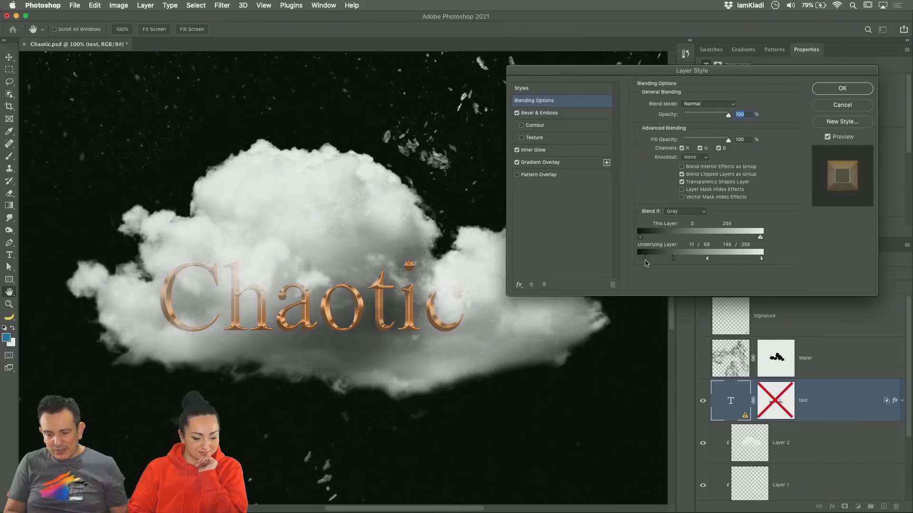
drag(704, 262, 707, 263)
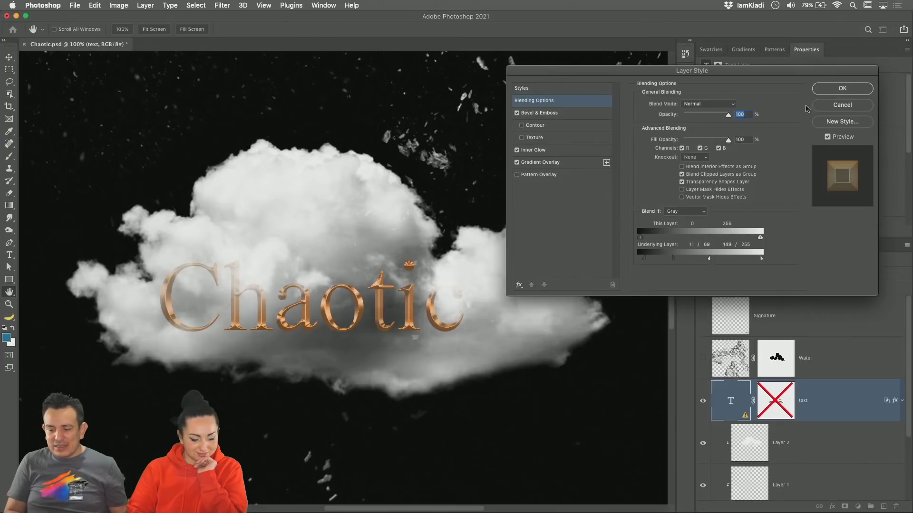
click(841, 88)
Step: Move the Chaotic text across the cloud to about X 770, Y 897 px
key(z)
click(9, 58)
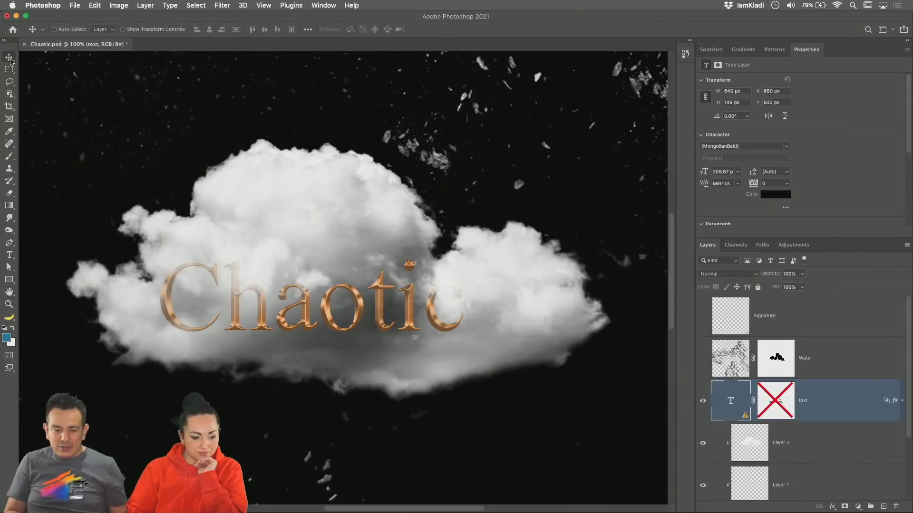
drag(308, 312, 351, 295)
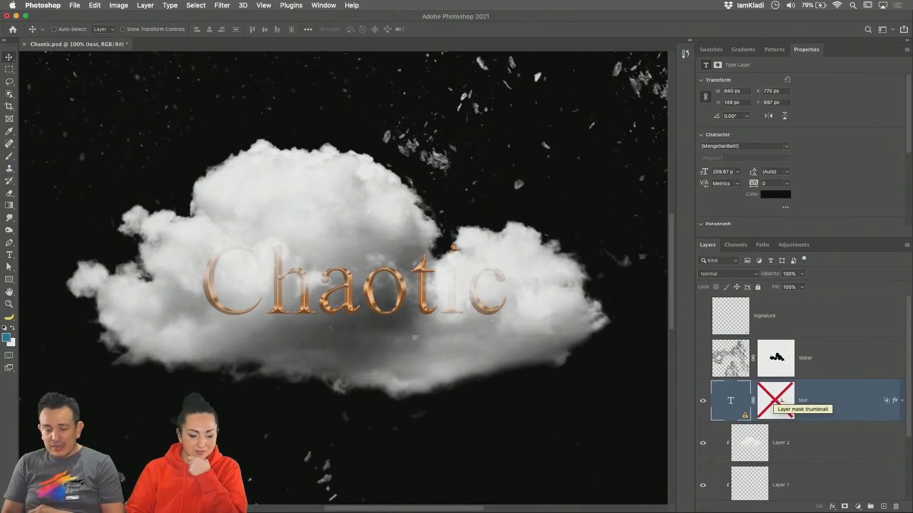
Step: Show the Water layer and raise its opacity to about 95%
click(703, 360)
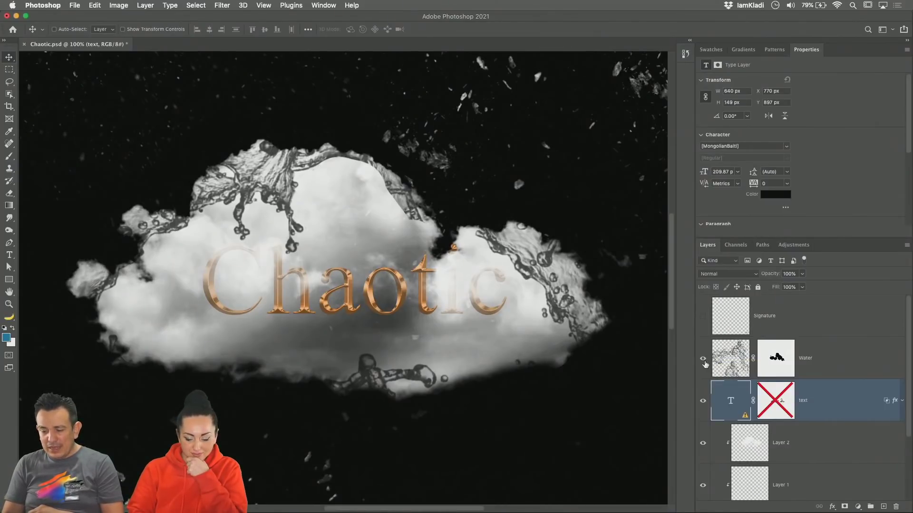
click(730, 364)
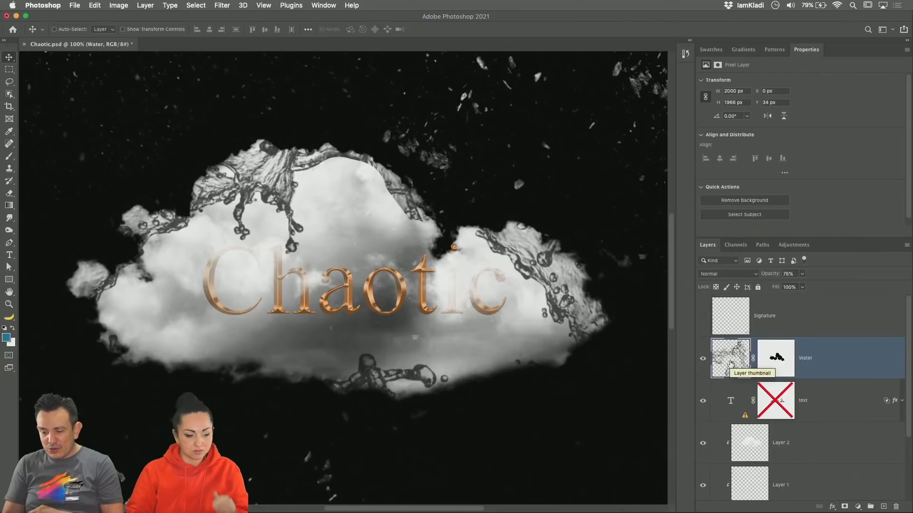
drag(765, 278, 819, 276)
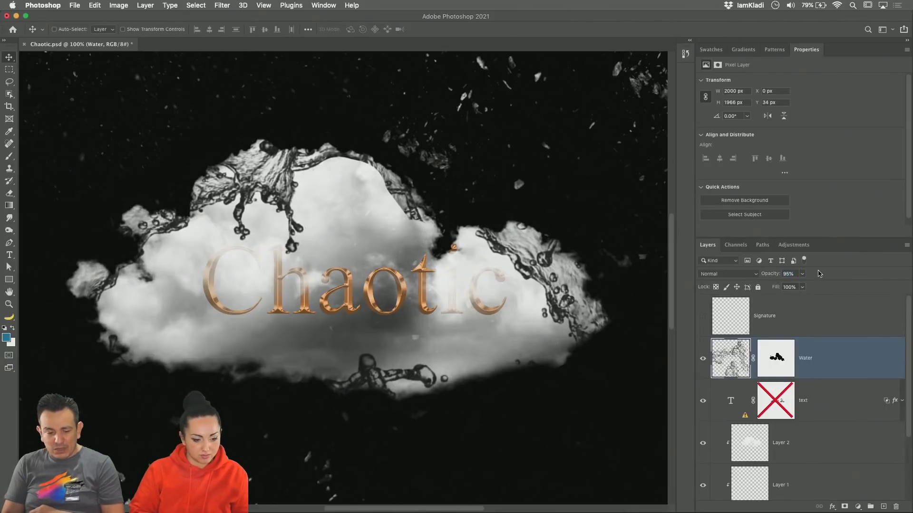
Step: Hide the text, Layer 2, Layer 1, Rectangle 1 and bg layers to isolate the Water layer for inspection
double_click(9, 292)
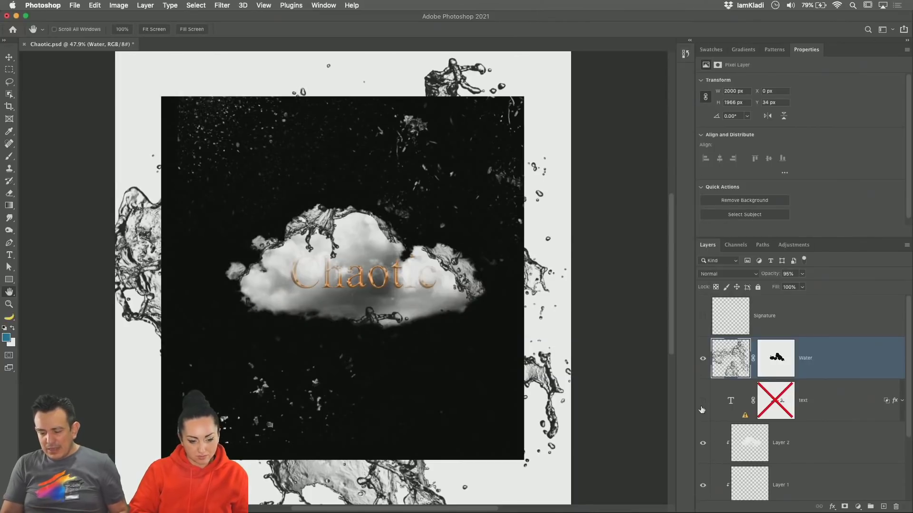
drag(701, 409, 696, 512)
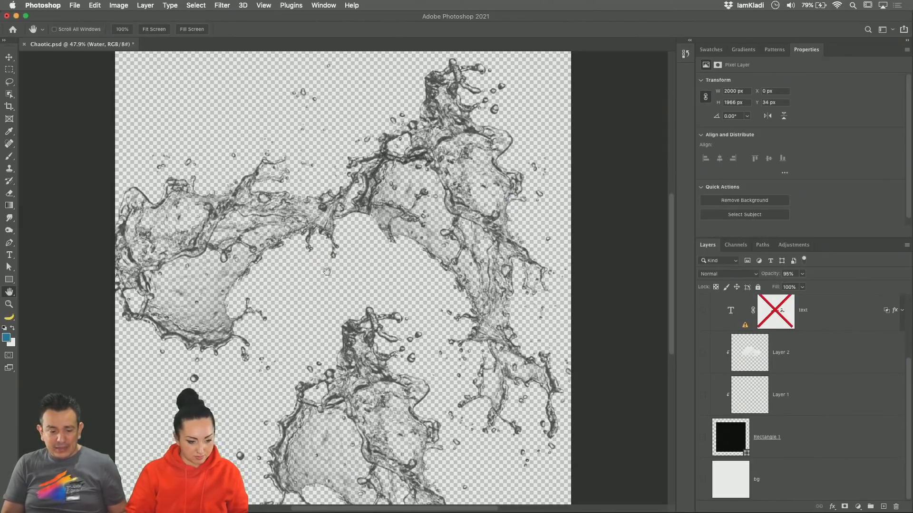
click(8, 305)
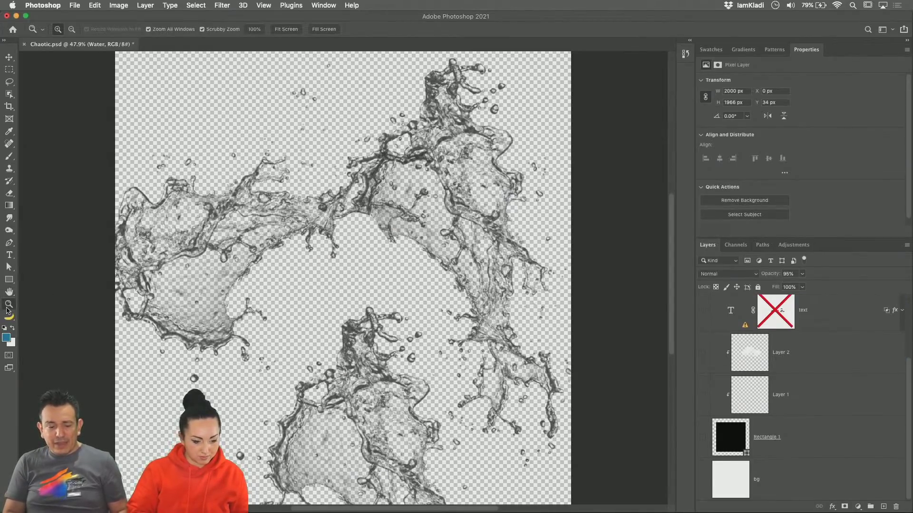
Step: Inspect the isolated water splashes up close, checking their edges and the transparency inside the water
click(229, 306)
click(229, 306)
click(229, 305)
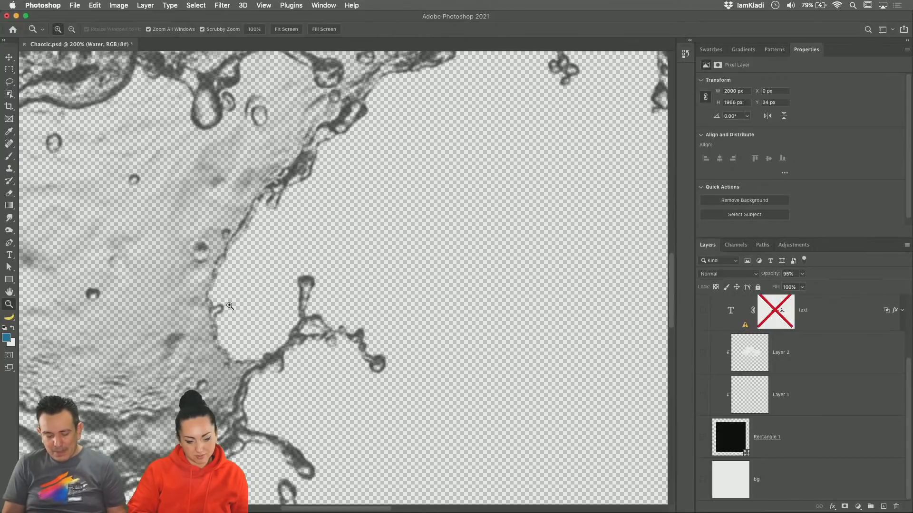
alt+click(229, 306)
alt+click(229, 306)
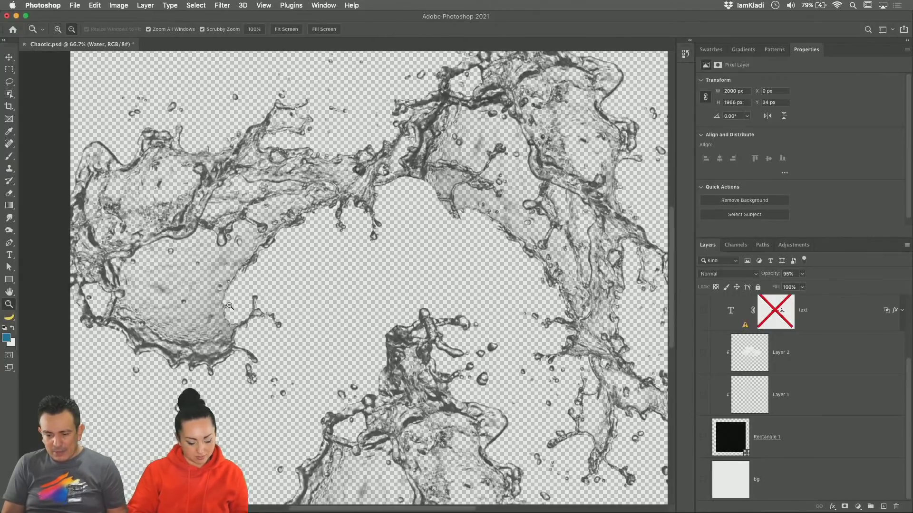
alt+click(229, 306)
alt+click(229, 306)
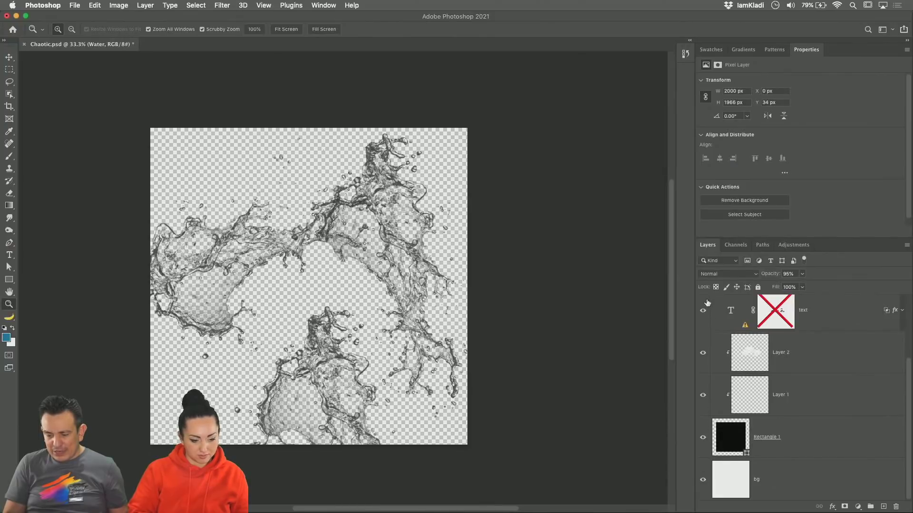
Step: Show all layers again, hide the Signature layer, and check the composition with Water off and on
scroll(705, 304, up, 3)
alt+click(702, 370)
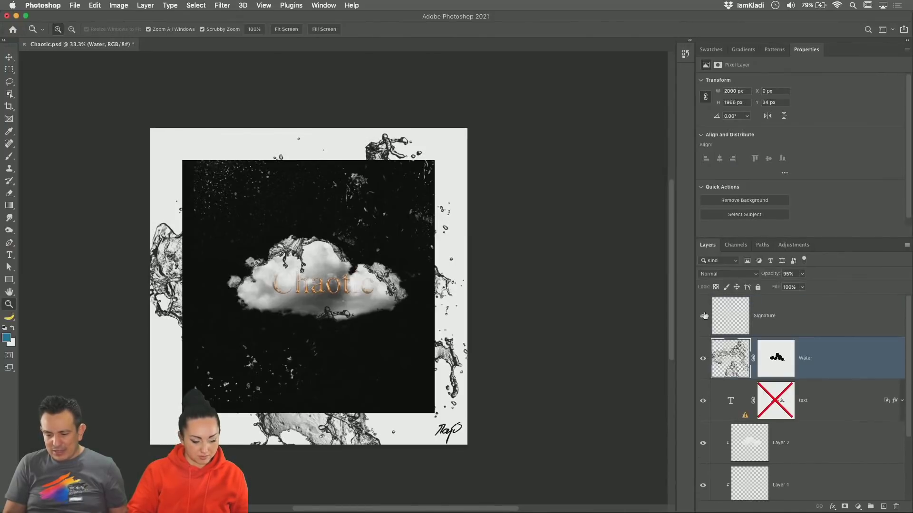
click(702, 316)
click(702, 360)
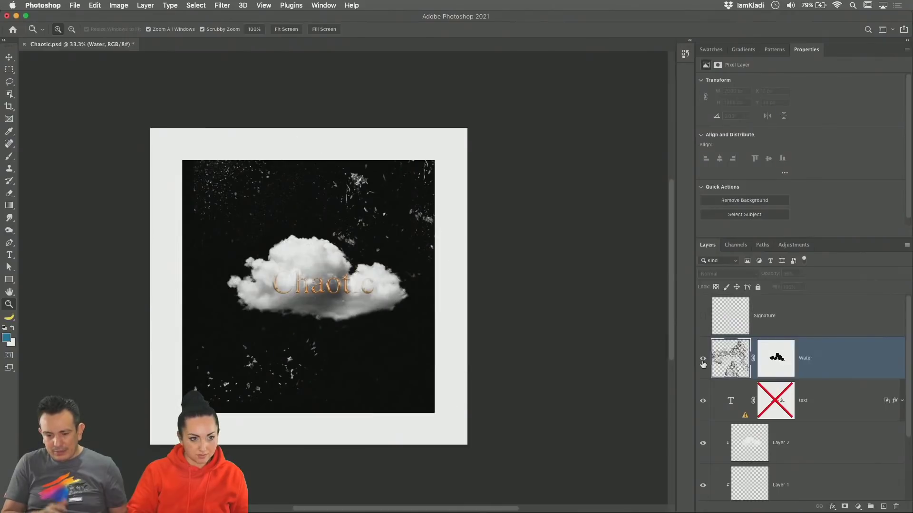
click(703, 361)
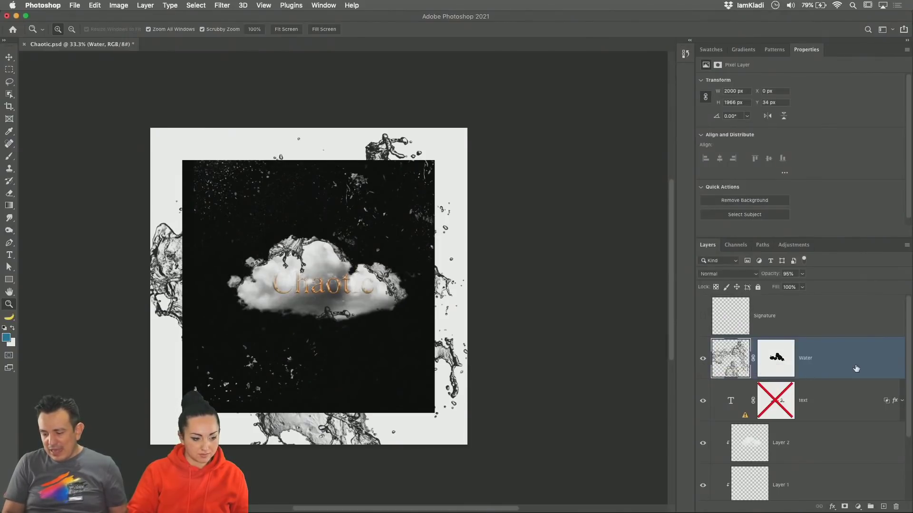
Step: Add a Hue/Saturation adjustment layer above the Water layer and clip it to Water
click(858, 504)
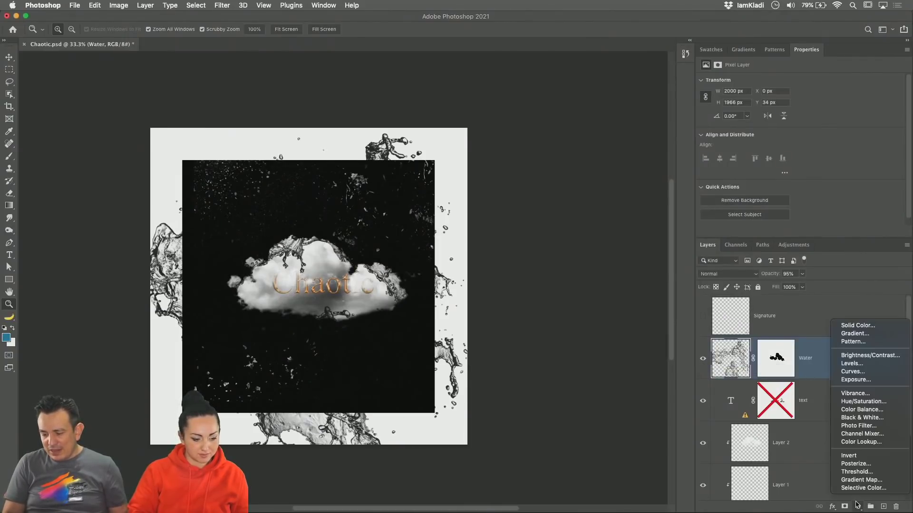
click(863, 401)
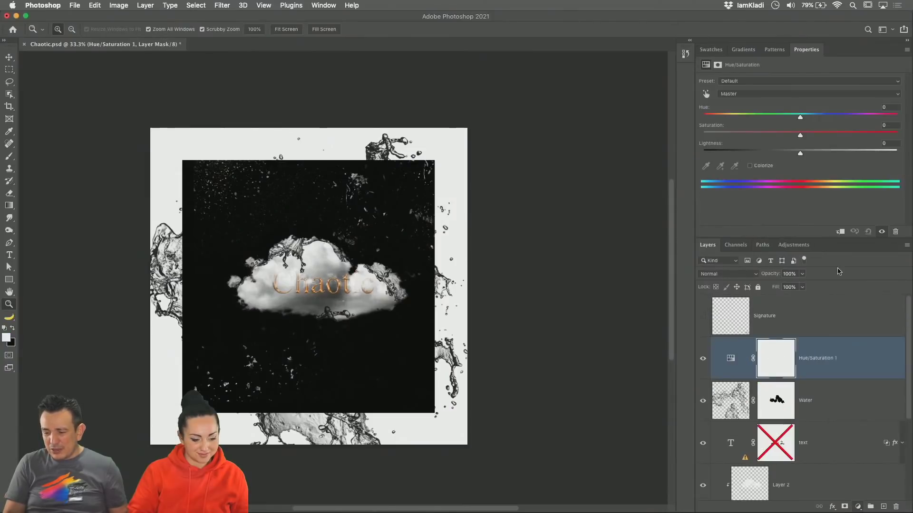
click(840, 233)
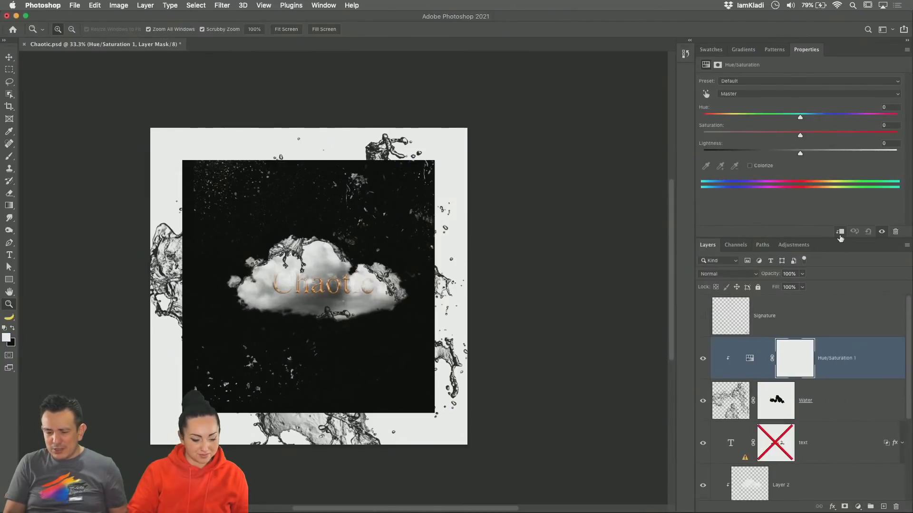
Step: Colorize the water through the Hue/Saturation adjustment with lightness +7 and hue 156
click(757, 171)
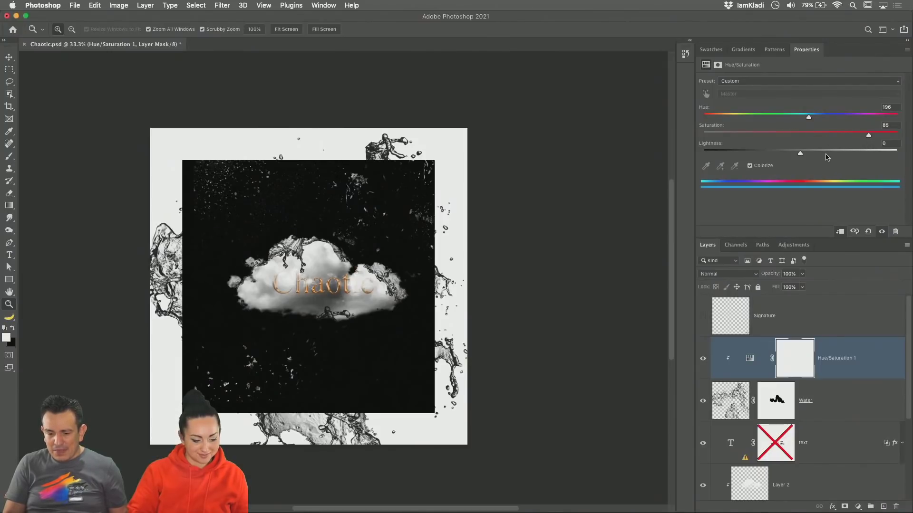
drag(826, 157, 806, 161)
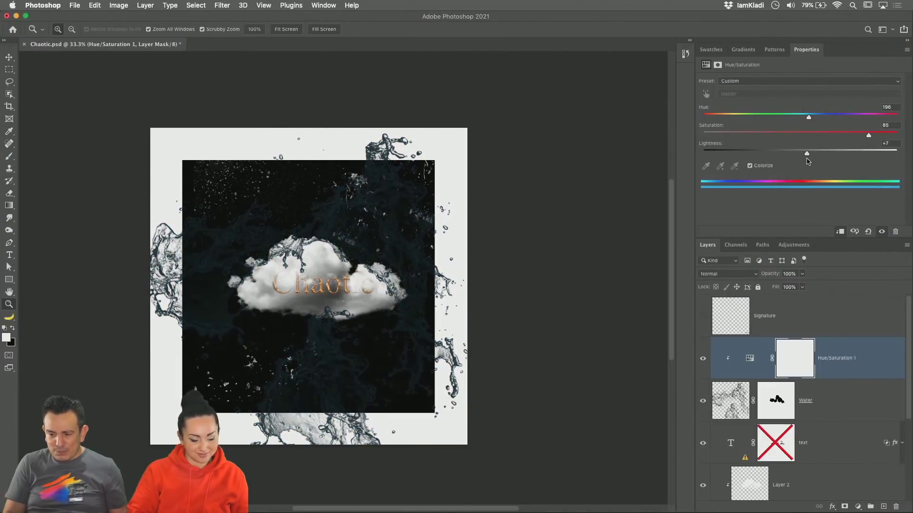
drag(808, 117, 787, 115)
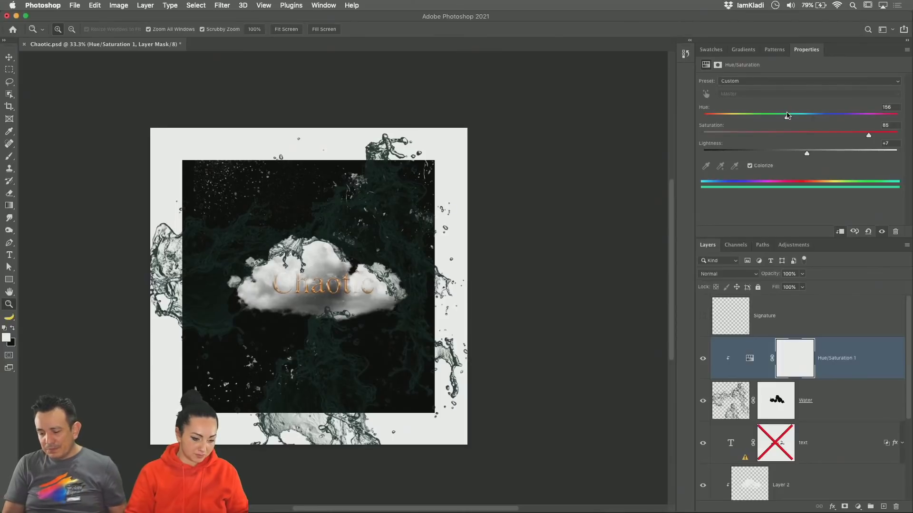
Step: Compare the cloud area with the water tint off and on, leaving the Hue/Saturation adjustment hidden
click(703, 358)
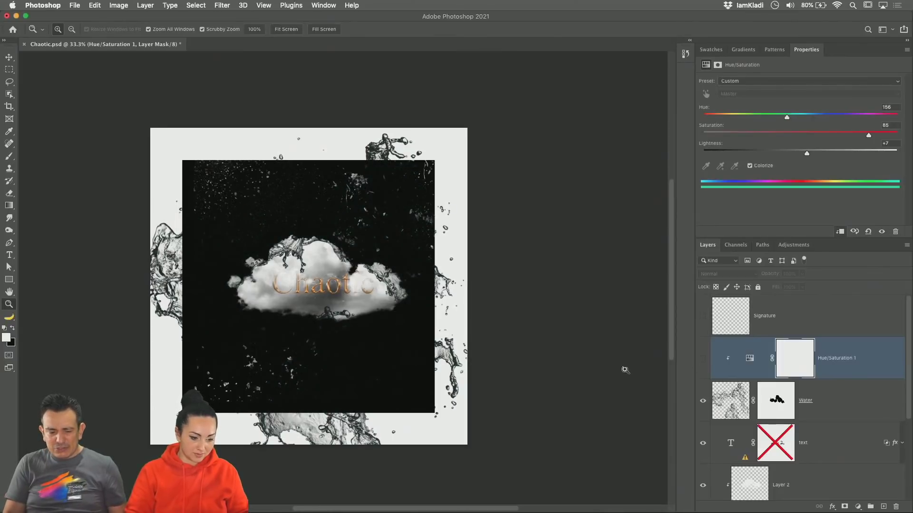
click(9, 315)
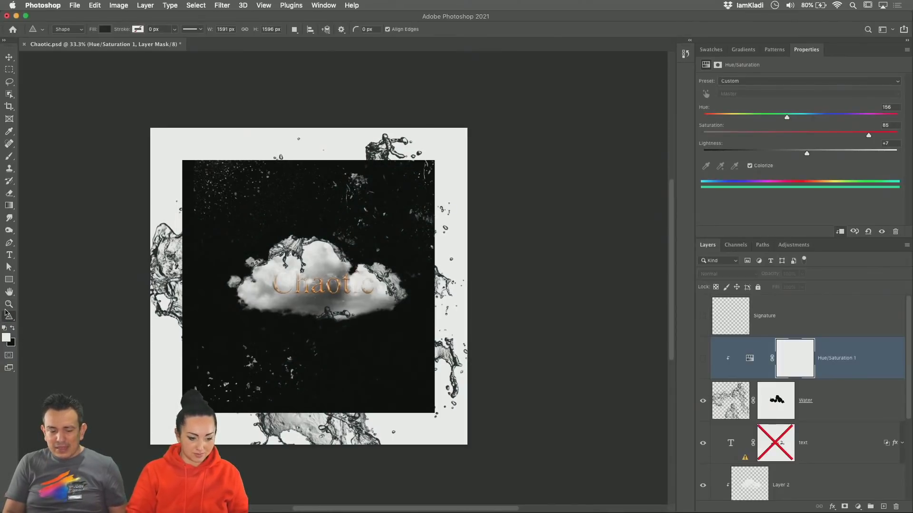
click(8, 304)
click(139, 293)
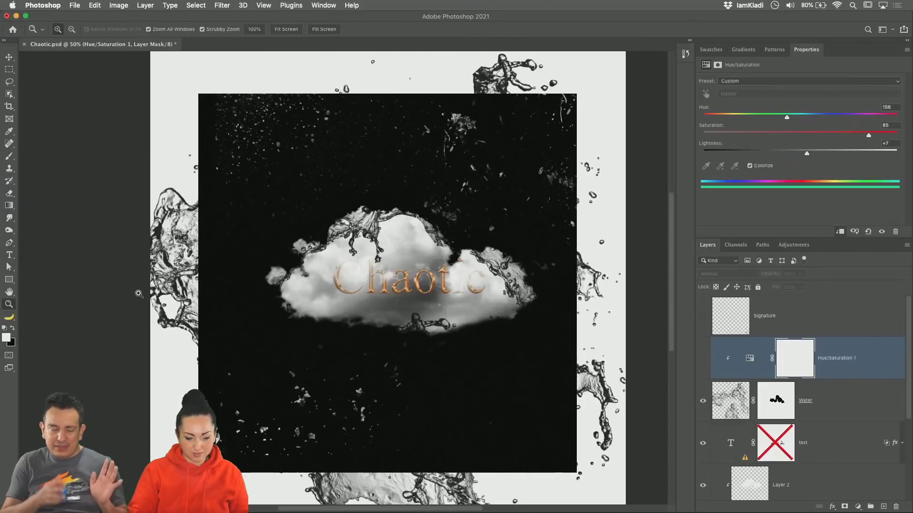
click(139, 294)
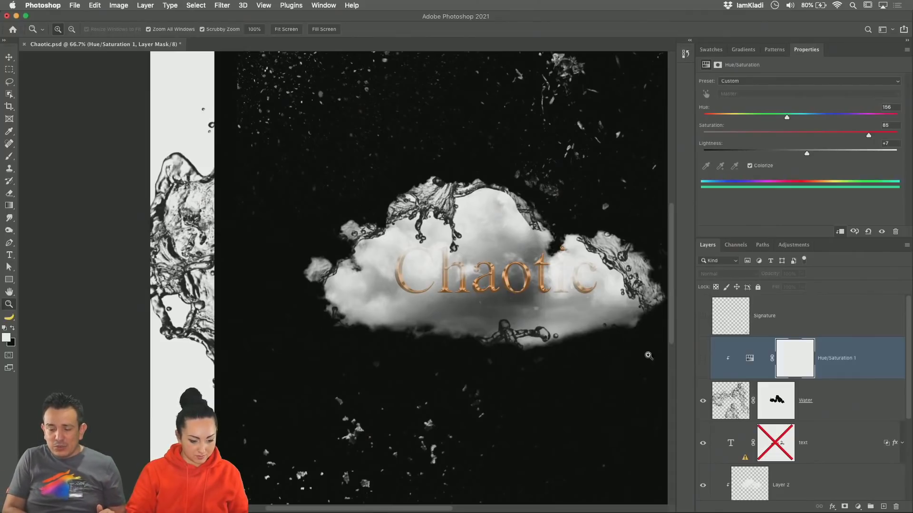
click(703, 361)
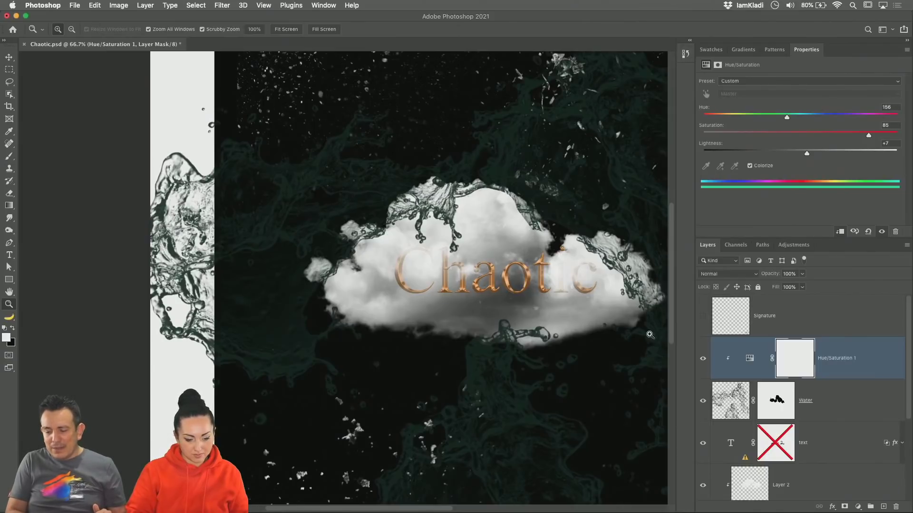
click(699, 363)
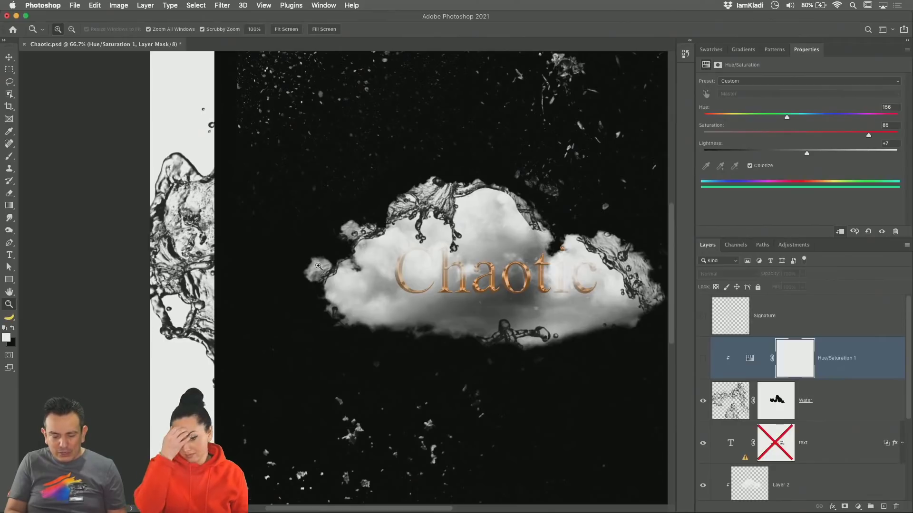
Step: Compare the whole composition with the Water layer hidden and shown
key(alt)
alt+click(305, 278)
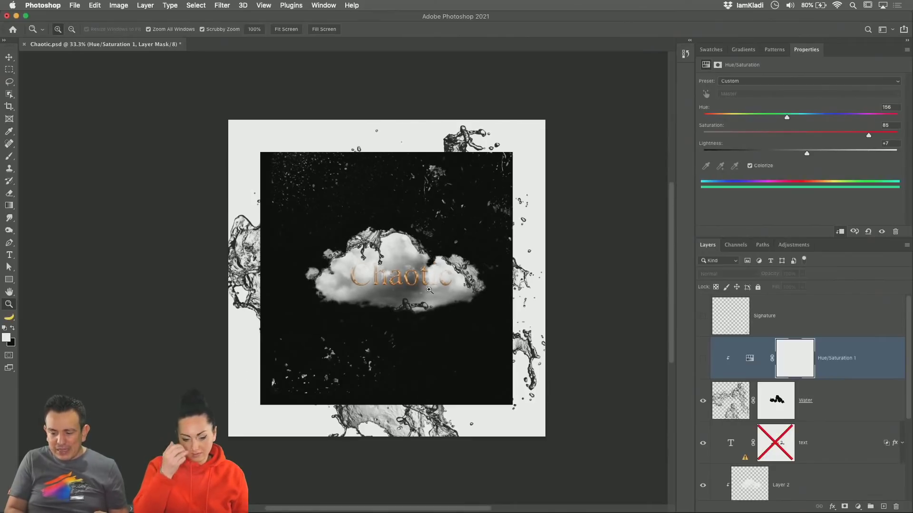
click(702, 400)
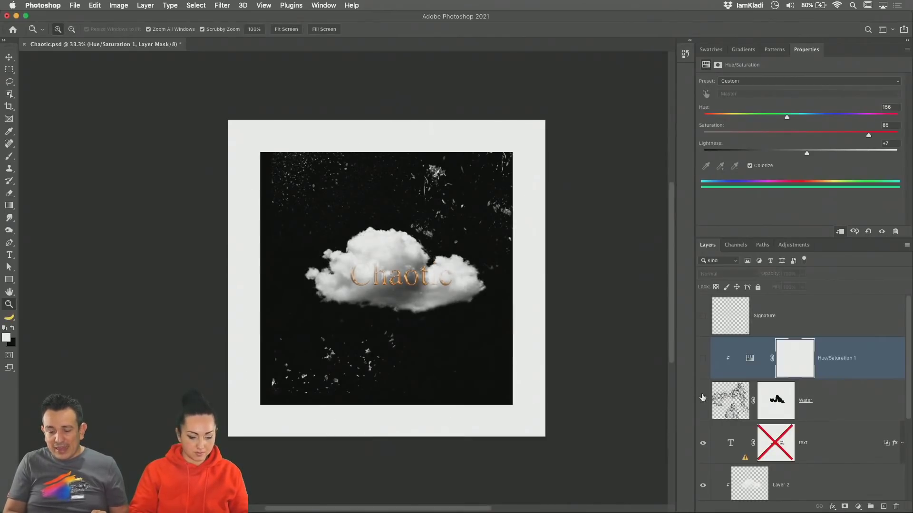
click(703, 400)
click(702, 399)
click(703, 400)
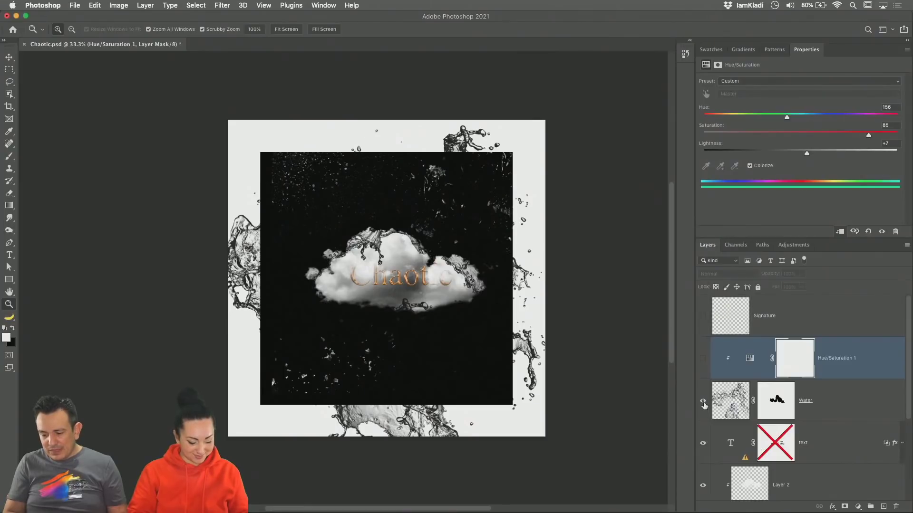
Step: Hide Rectangle 1, select the plain background around the water with the Magic Wand, and invert the selection to the splashes
scroll(702, 449, down, 3)
click(702, 437)
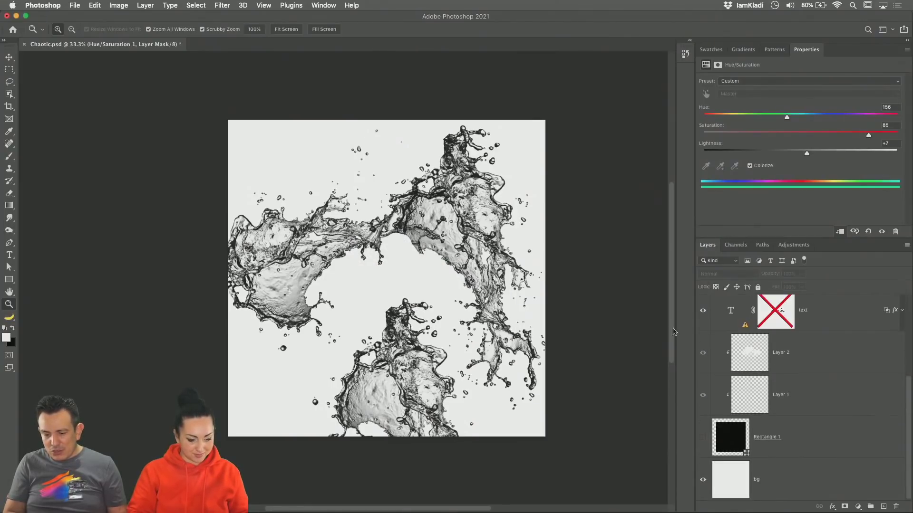
scroll(711, 365, up, 3)
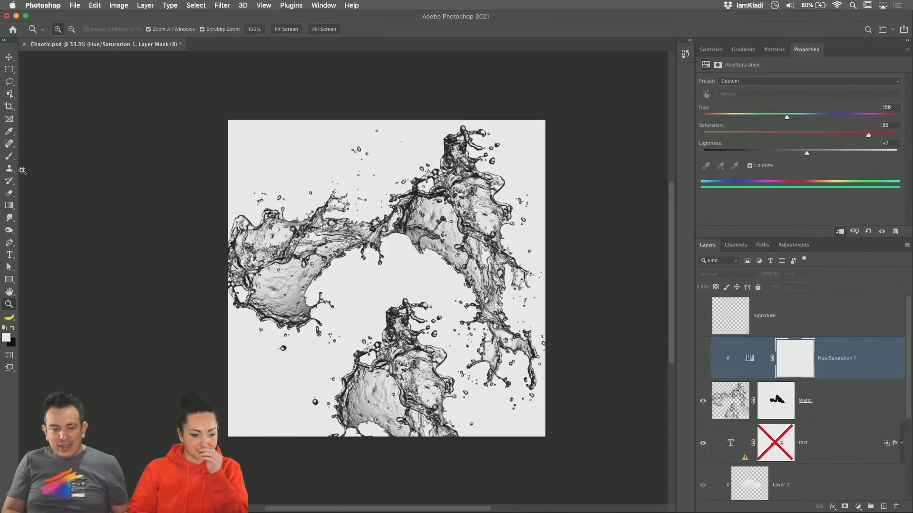
click(9, 94)
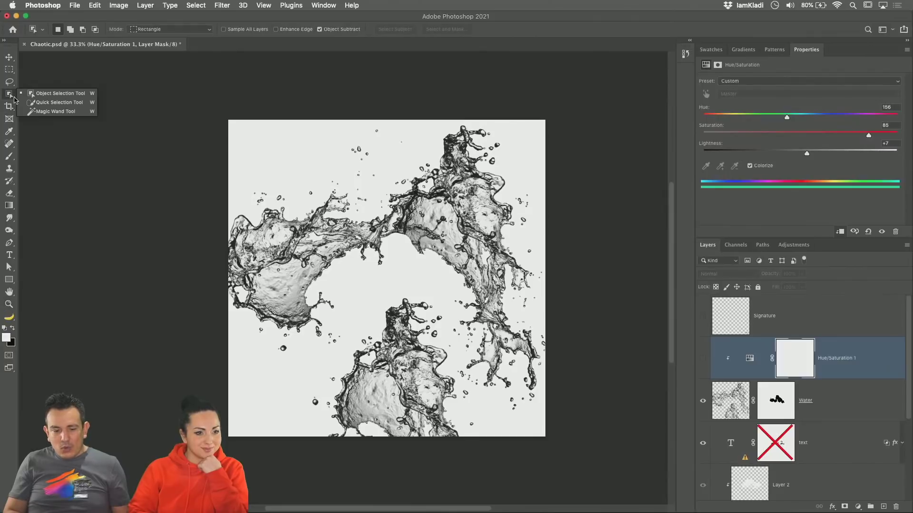
click(49, 112)
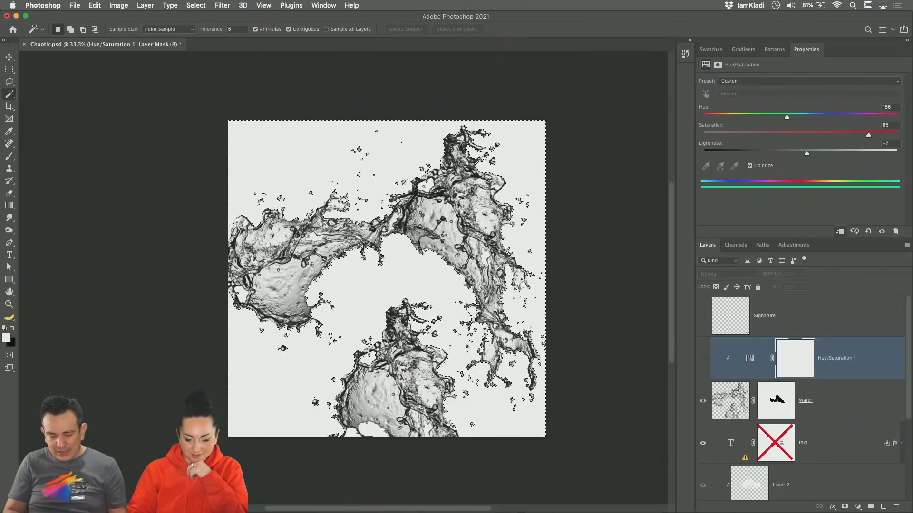
key(super+d)
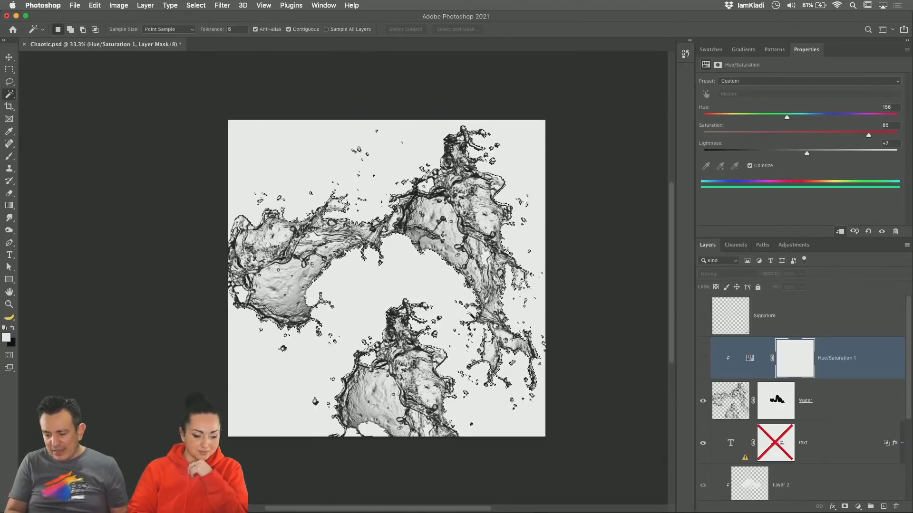
Step: Add a new layer above the text layer with the water-shaped selection filled white, and show Rectangle 1 again
click(840, 446)
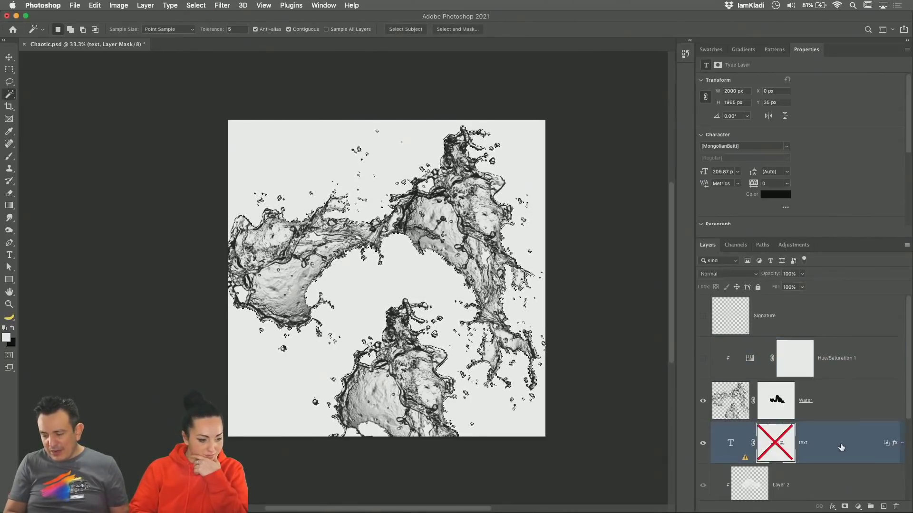
click(883, 506)
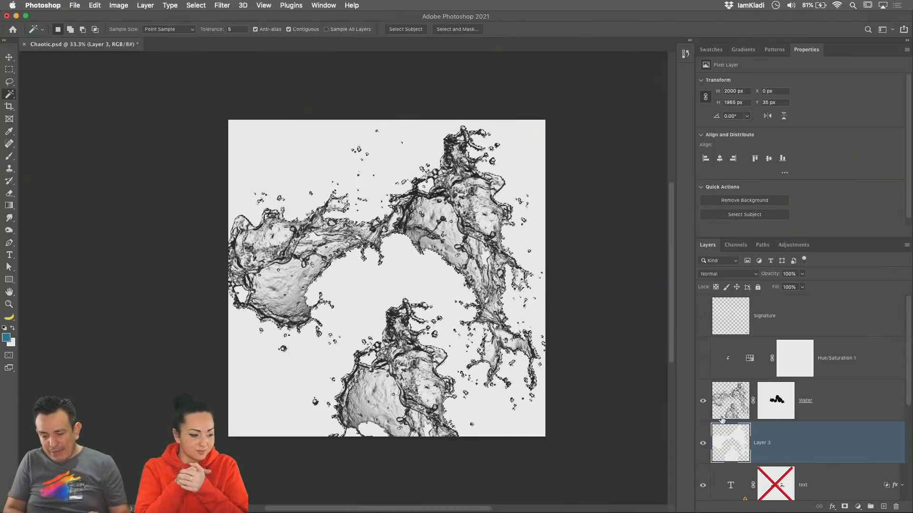
scroll(721, 419, down, 4)
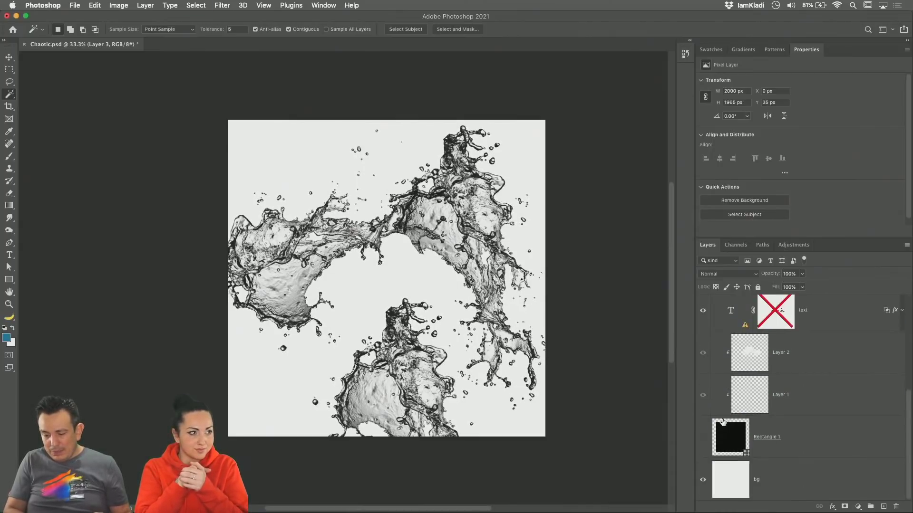
click(702, 438)
scroll(758, 386, up, 4)
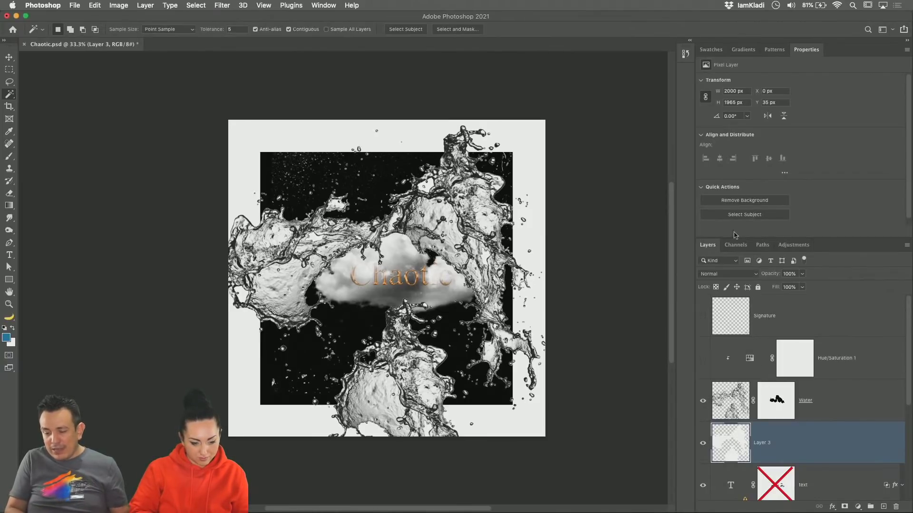
Step: Lower the white water fill layer's opacity to 18%, keeping its Normal blend mode
mouse_move(775, 275)
mouse_down()
mouse_move(725, 277)
mouse_move(732, 279)
mouse_up()
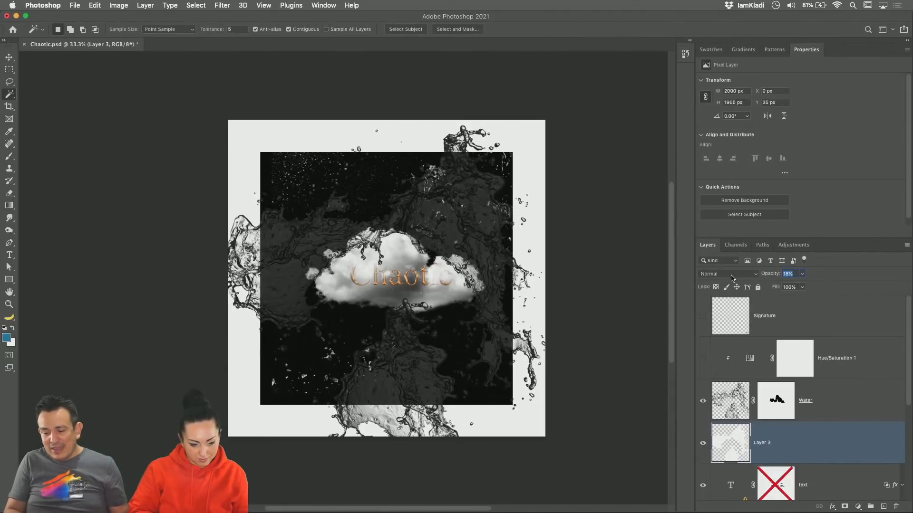
click(732, 279)
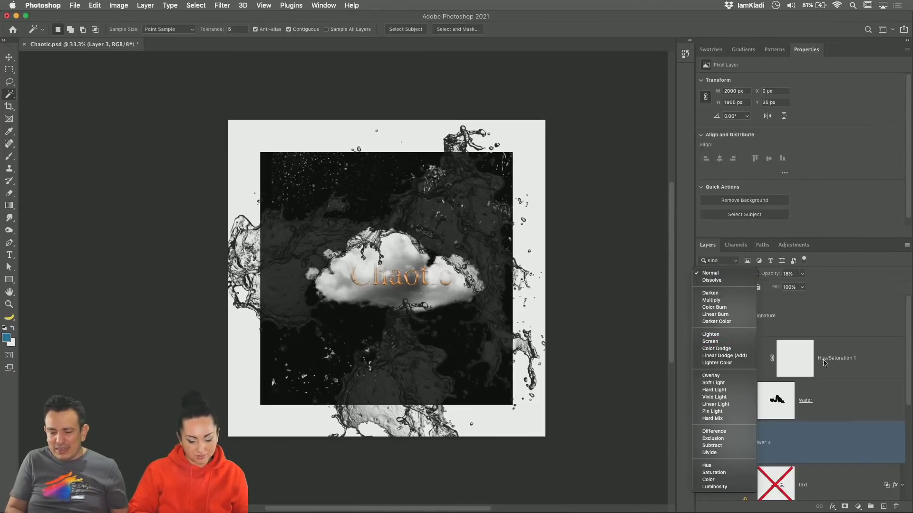
click(860, 332)
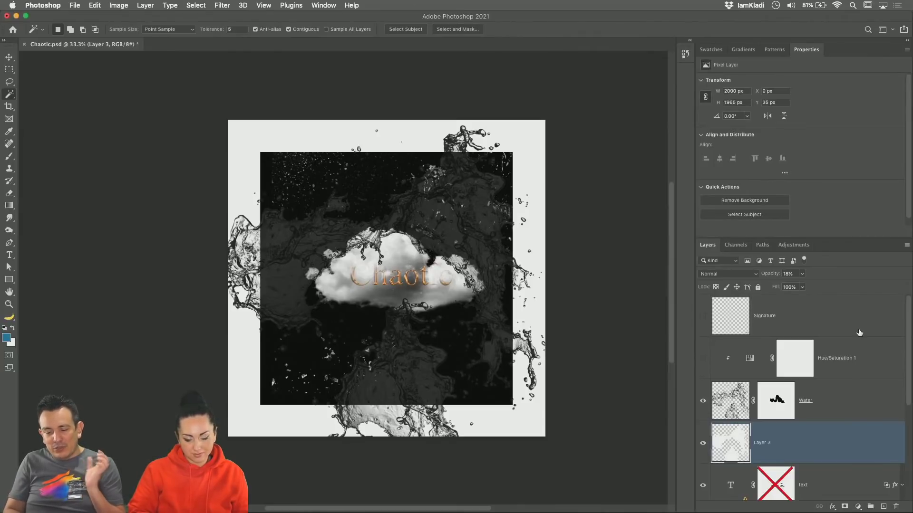
Step: Hide the white water fill layer for comparison and delete it
click(703, 445)
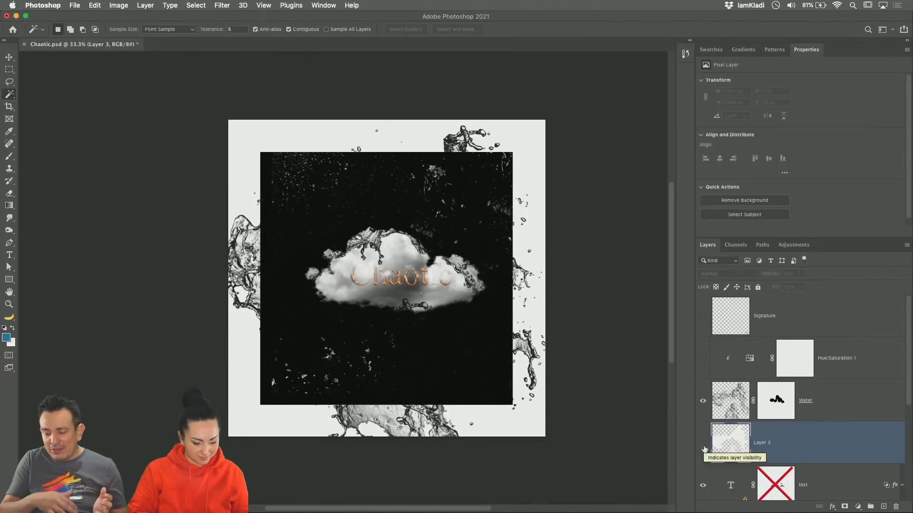
key(Delete)
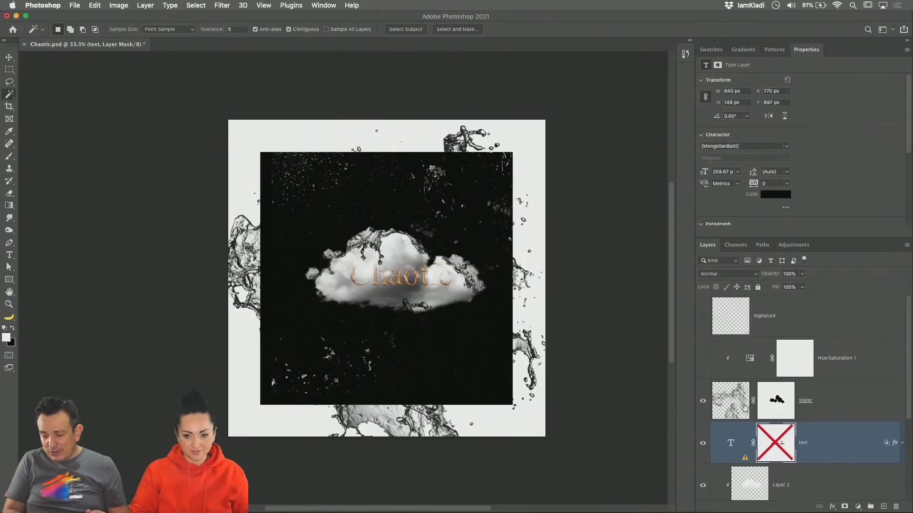
Step: Delete the Hue/Saturation 1 adjustment layer above the Water layer together with its mask
click(748, 364)
key(Delete)
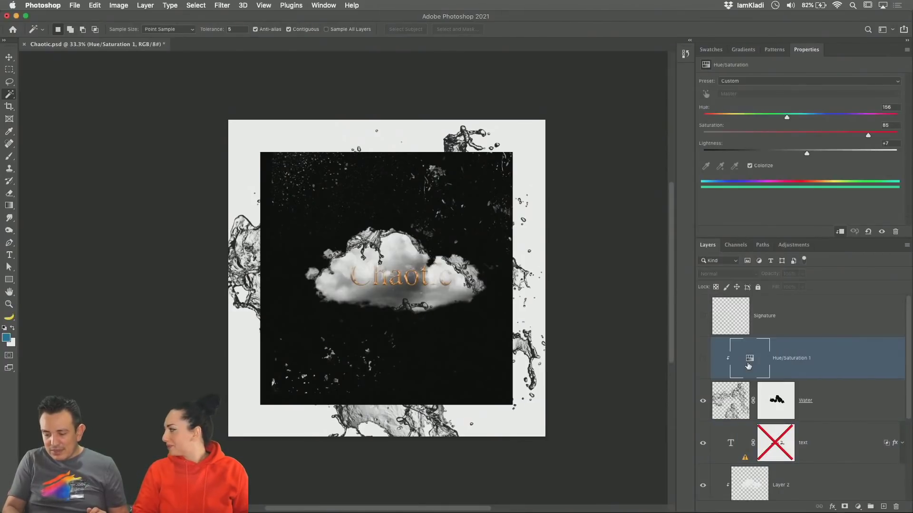
key(Delete)
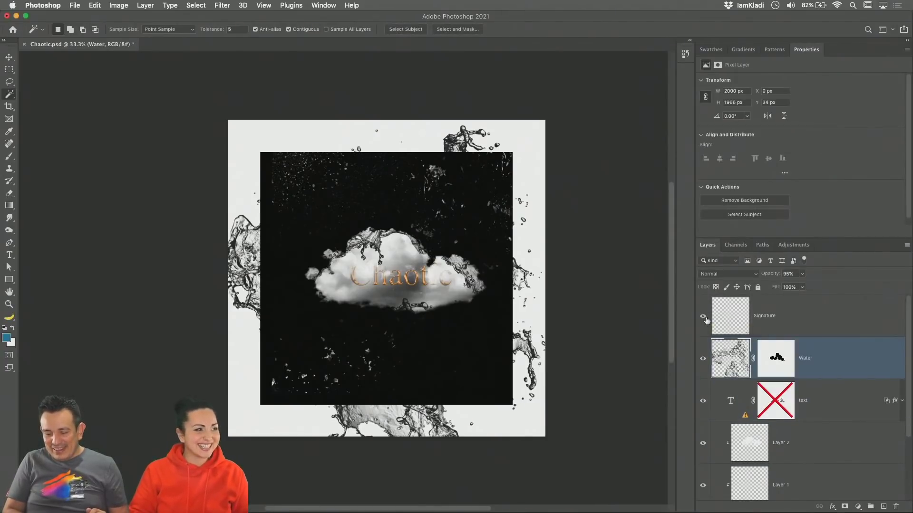
Step: Show the Signature layer and inspect the handwritten signature in the artwork's lower-right corner
click(703, 317)
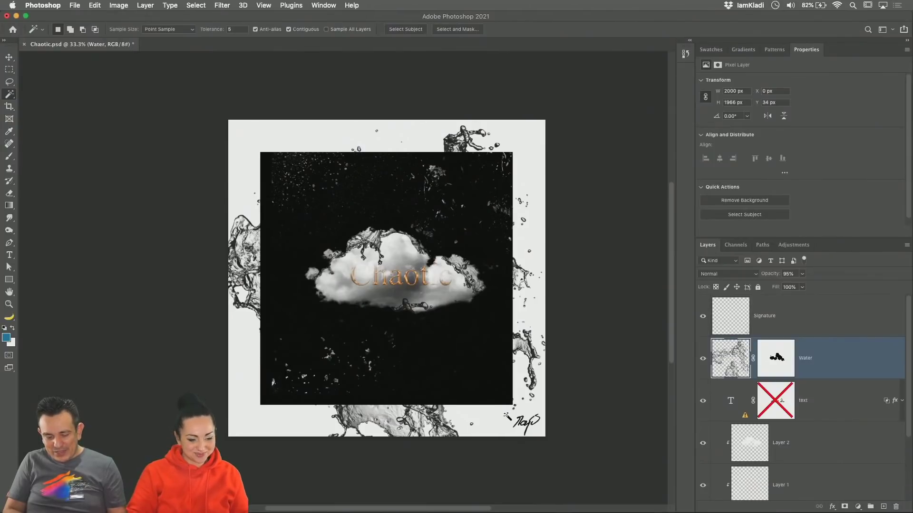
key(z)
drag(523, 434, 528, 435)
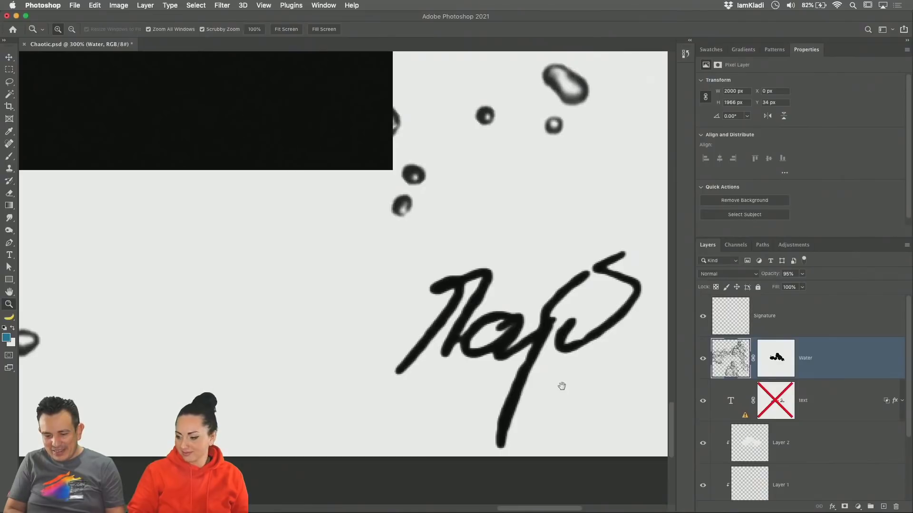
mouse_move(564, 385)
mouse_down()
mouse_move(344, 354)
mouse_move(350, 336)
mouse_up()
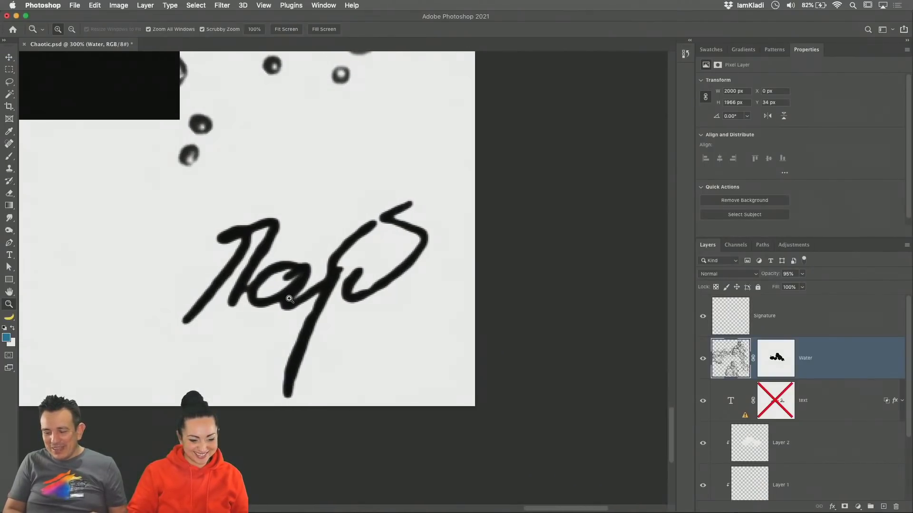
Step: Add the Signature layer to the InDesignQS library as a reusable graphic
click(785, 323)
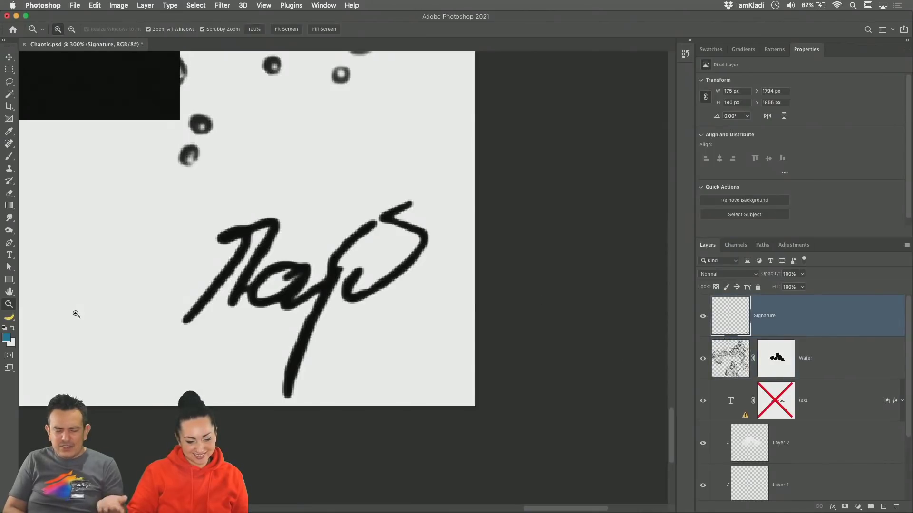
double_click(9, 293)
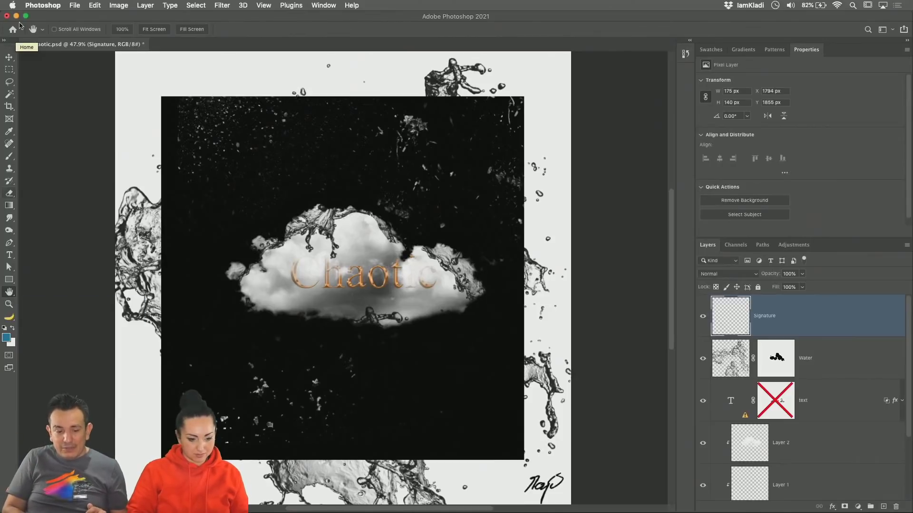
click(9, 82)
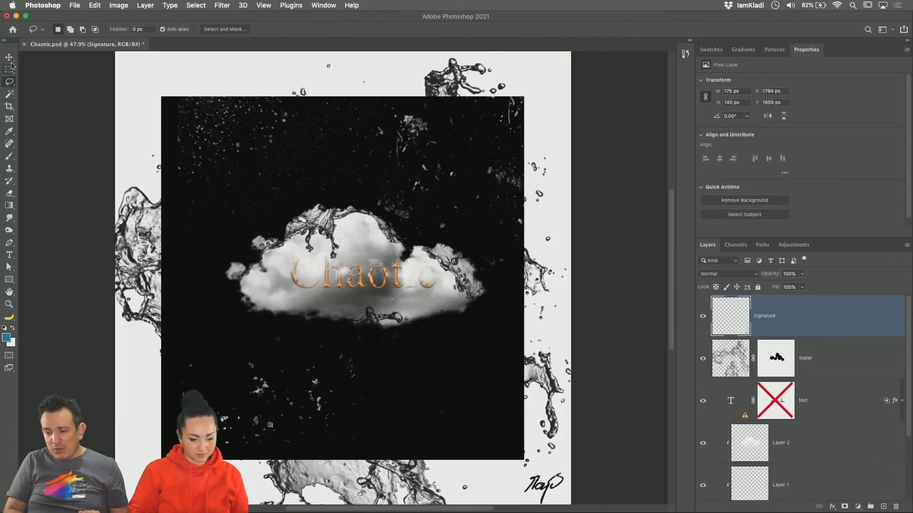
click(10, 58)
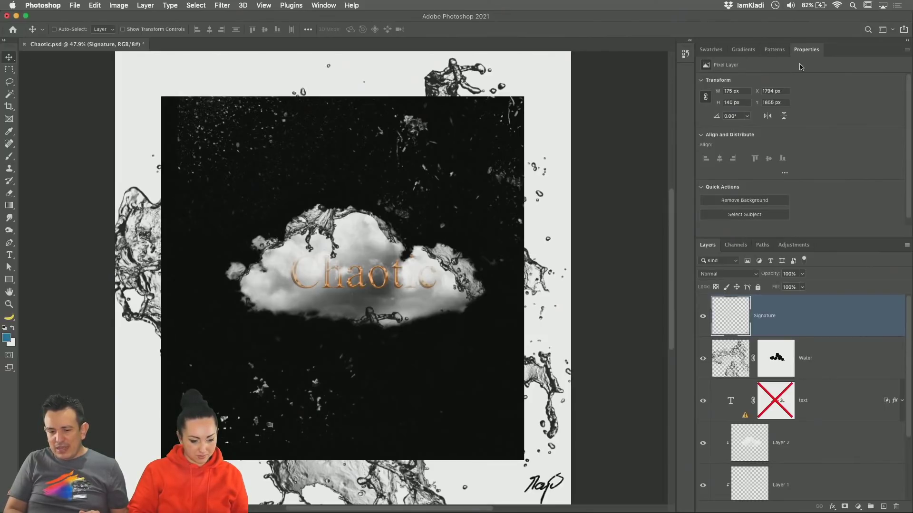
click(323, 5)
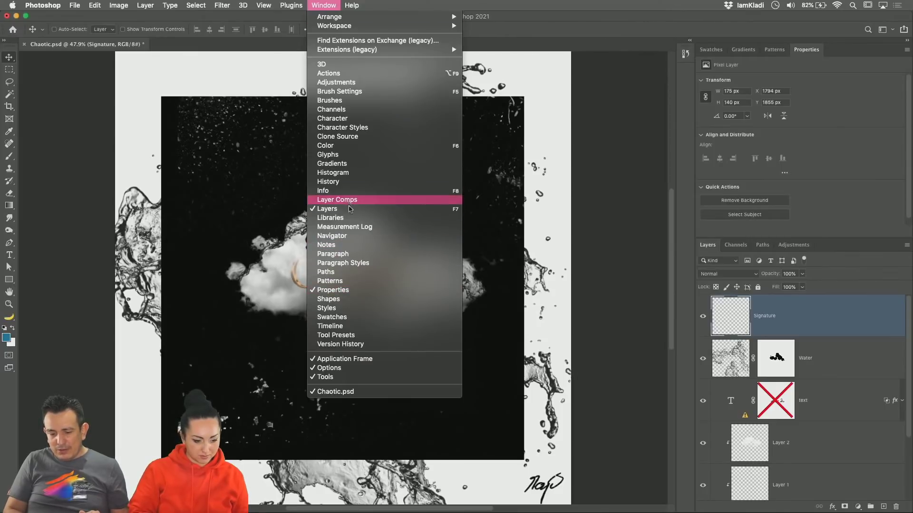
click(351, 221)
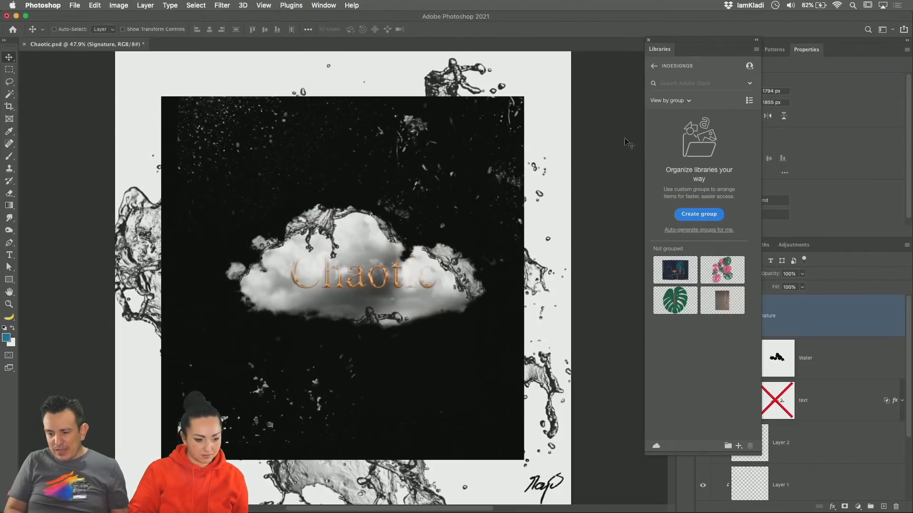
drag(666, 50, 598, 67)
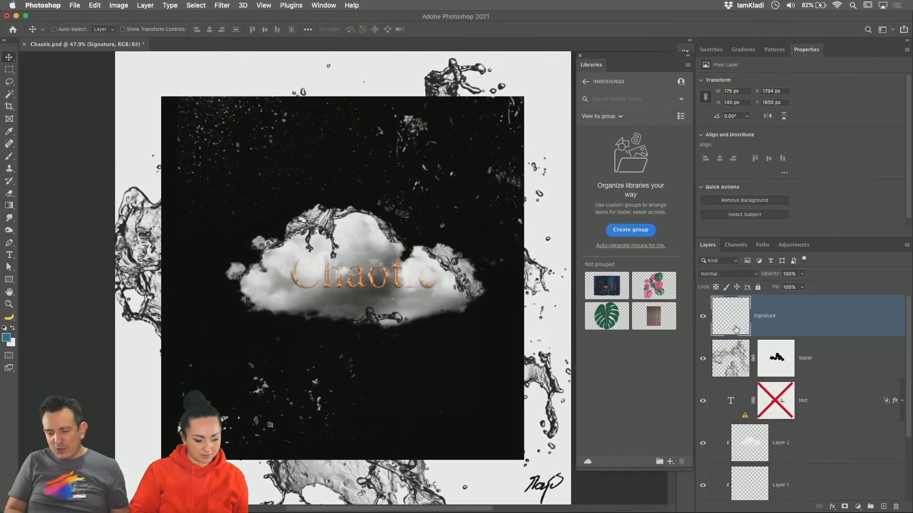
mouse_move(738, 322)
mouse_down()
mouse_move(657, 356)
mouse_move(638, 384)
mouse_up()
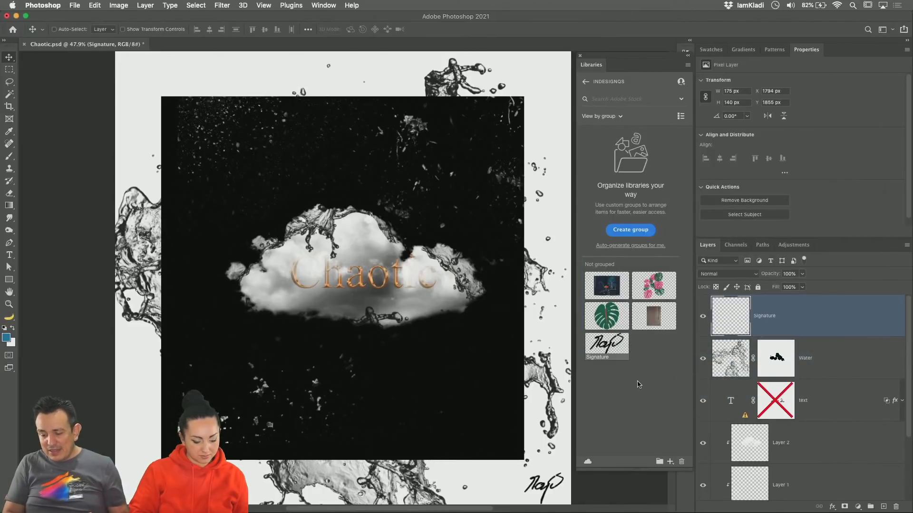
Step: Replace the original Signature layer with the linked library graphic, placed in the artwork's lower-right corner
key(Delete)
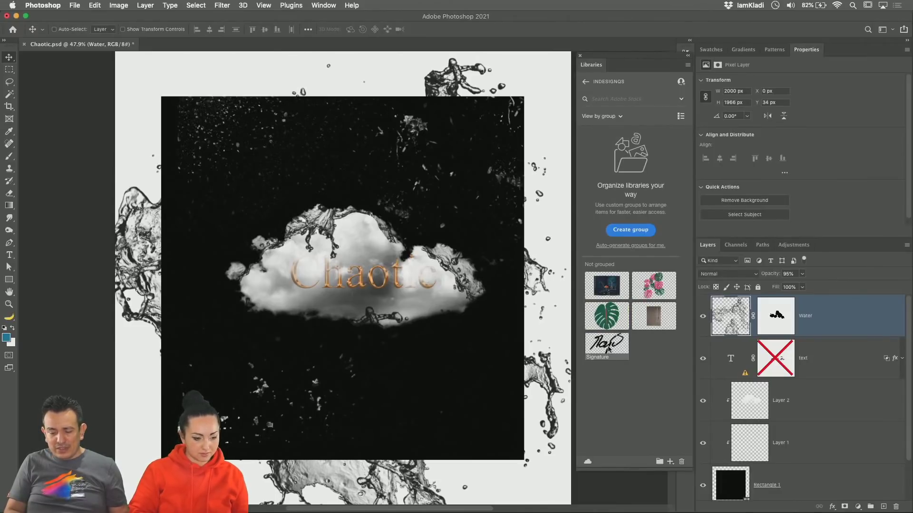
mouse_move(609, 348)
mouse_down()
mouse_move(442, 415)
mouse_move(562, 497)
mouse_up()
key(Return)
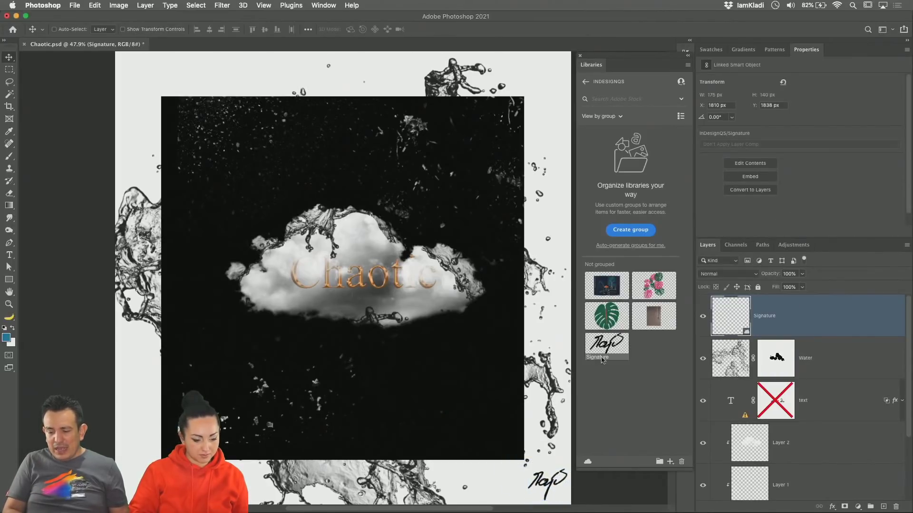
Step: Open the library's Signature graphic for editing, erase all of its pixels and clear the selection
double_click(612, 344)
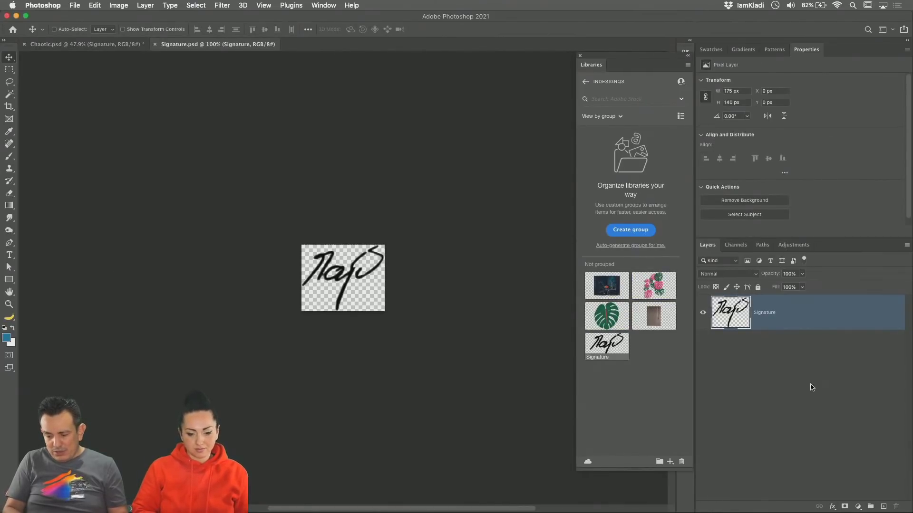
key(super+BackSpace)
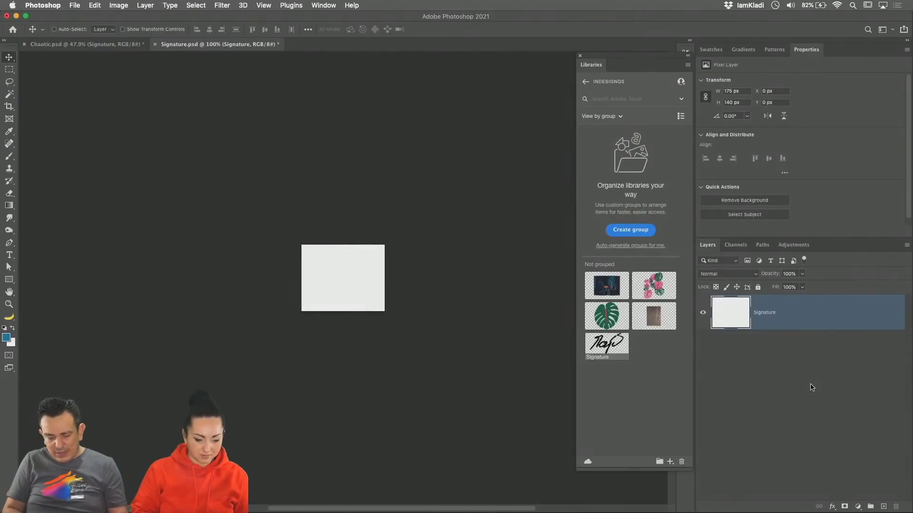
key(z)
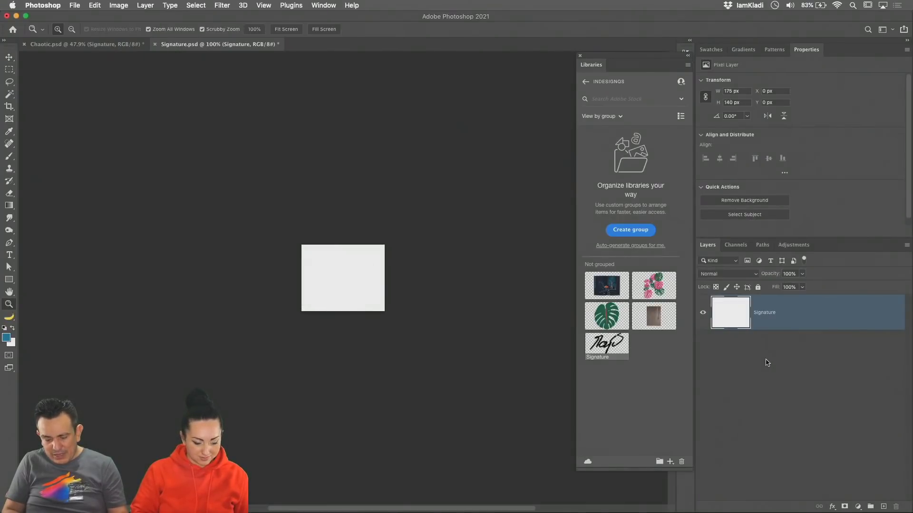
key(super+z)
key(super+a)
key(BackSpace)
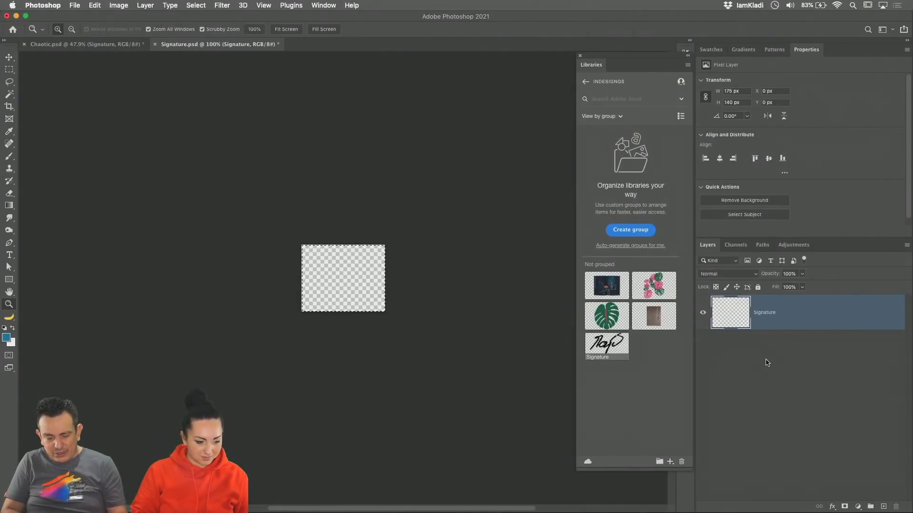
key(super+d)
Step: Paint a black zigzag scribble about 122 px wide and 58 px high on the emptied signature canvas with a small brush
key(x)
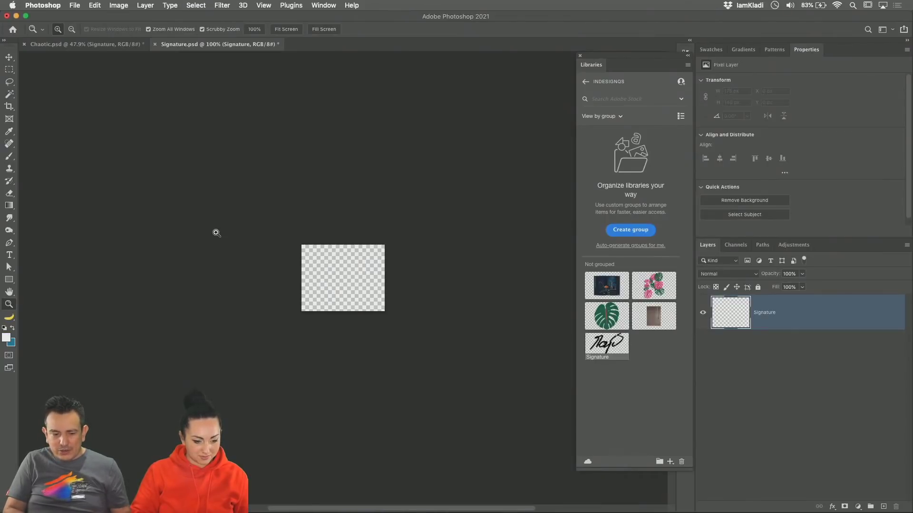
click(16, 156)
key(bracketleft)
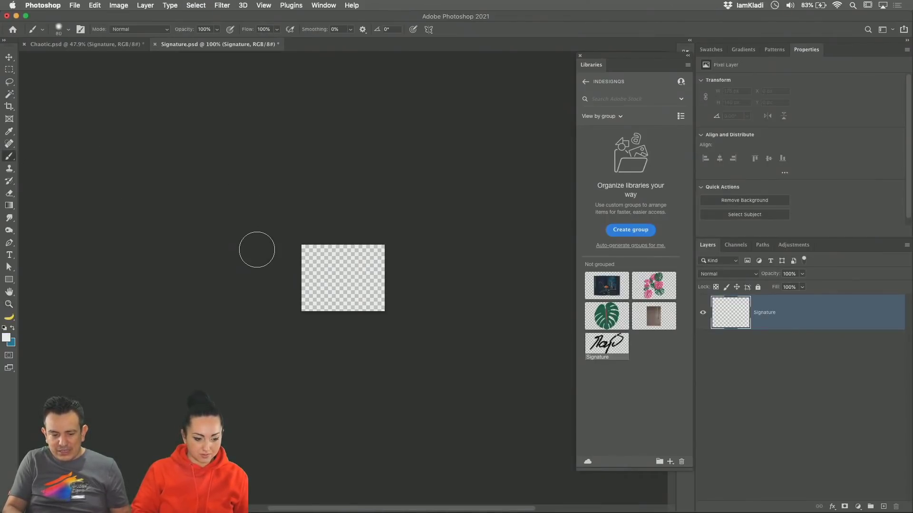
key(bracketleft)
key(bracketleft)
key(d)
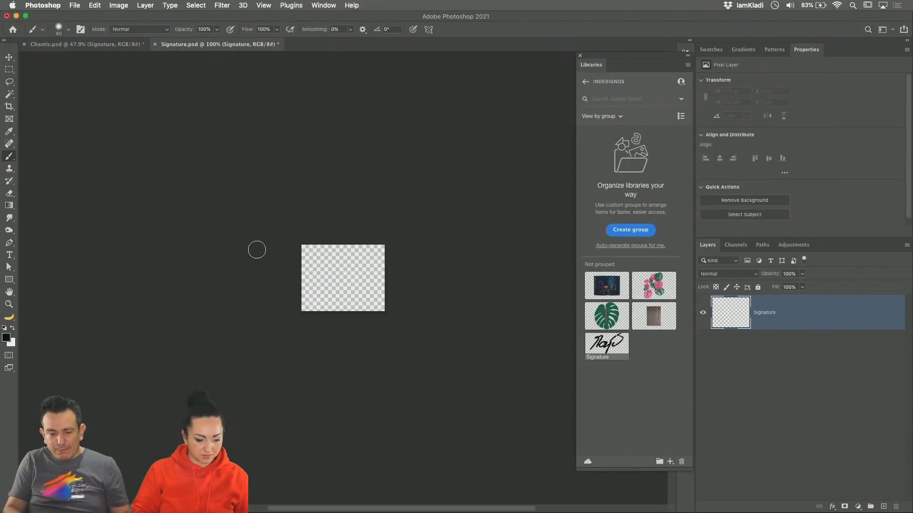
key(bracketleft)
key(bracketleft)
key(bracketleft)
key(bracketleft)
key(bracketleft)
key(bracketleft)
key(bracketleft)
key(bracketleft)
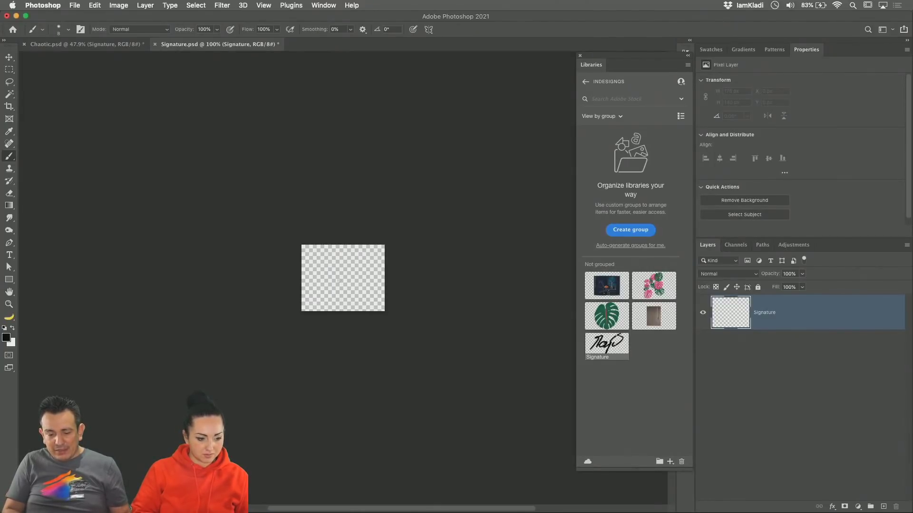
mouse_move(319, 282)
mouse_down()
mouse_move(327, 269)
mouse_move(346, 267)
mouse_move(371, 286)
mouse_up()
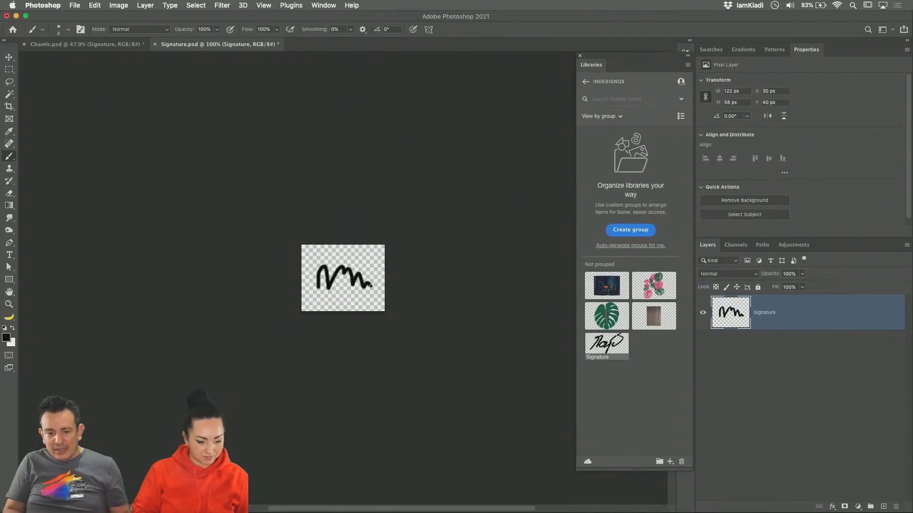
Step: Save and close the edited Signature.psd, and inspect the updated linked signature in Chaotic.psd
click(155, 46)
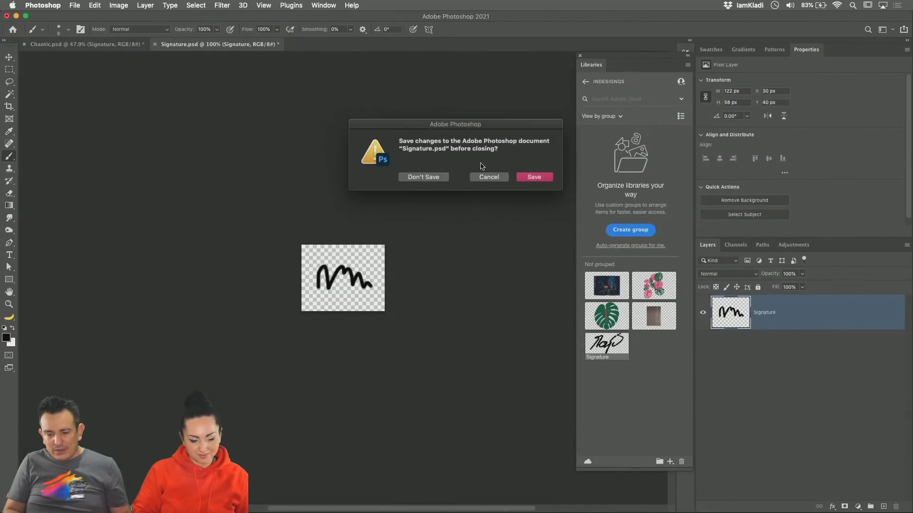
click(525, 178)
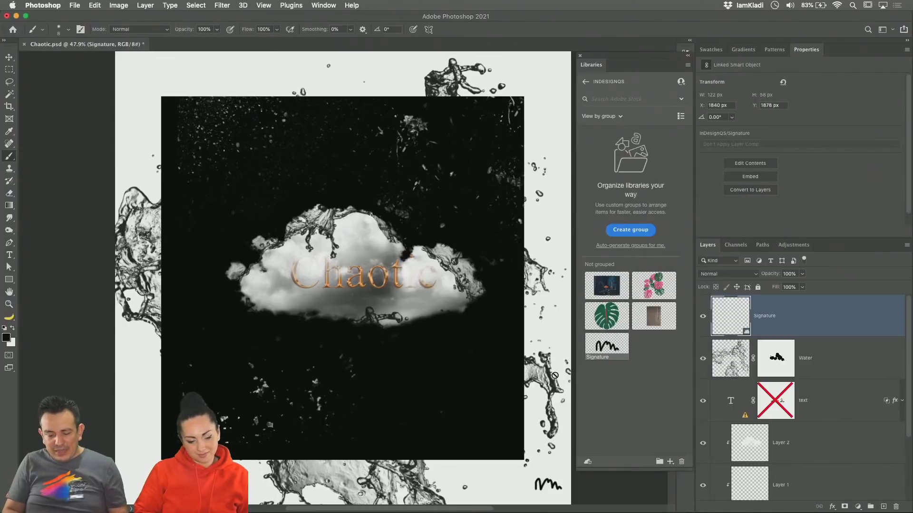
key(z)
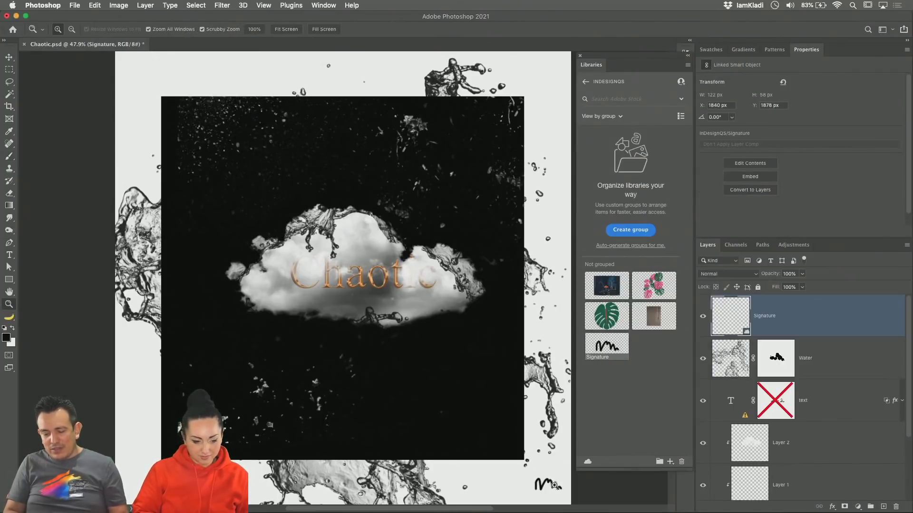
click(553, 483)
click(552, 487)
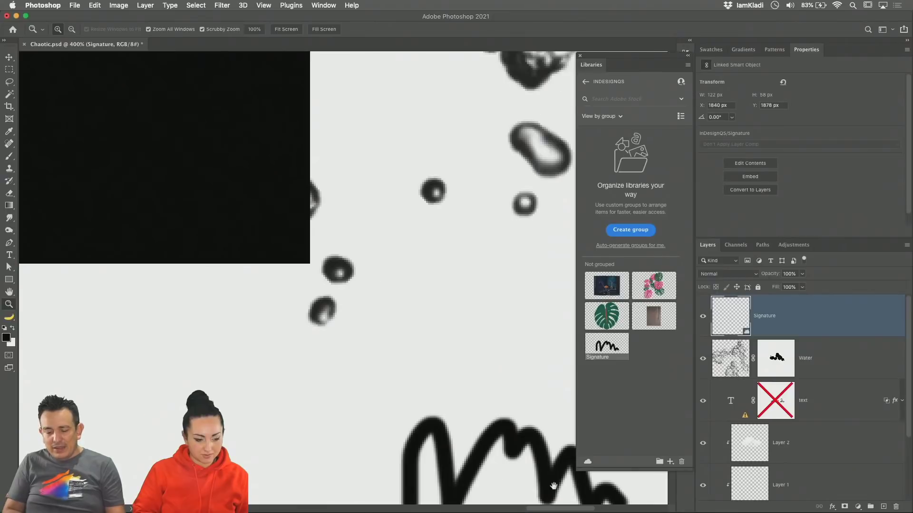
drag(554, 486, 403, 351)
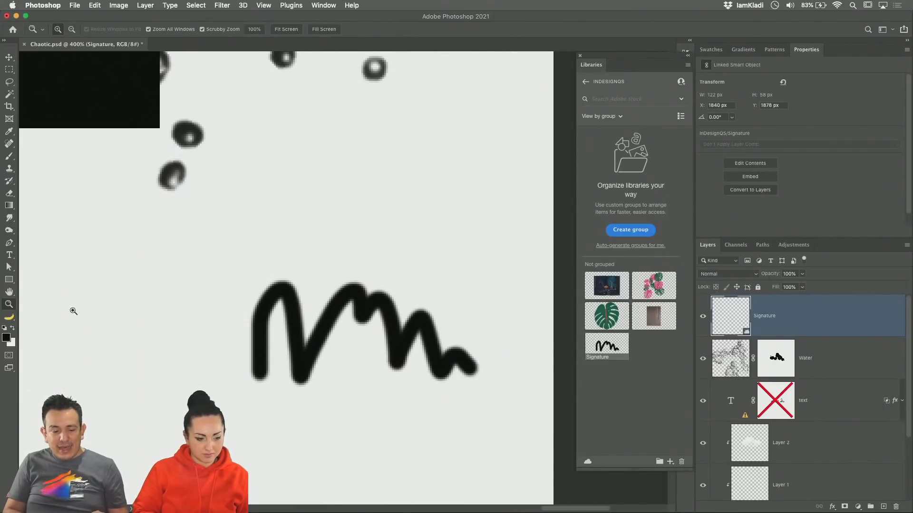
double_click(9, 292)
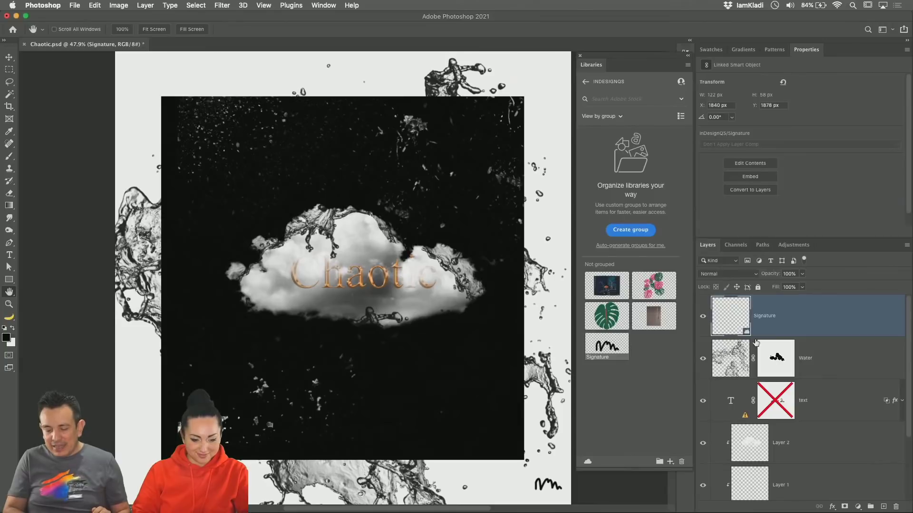
Step: Switch to Google Chrome and open the creativelive.com website
mouse_move(361, 497)
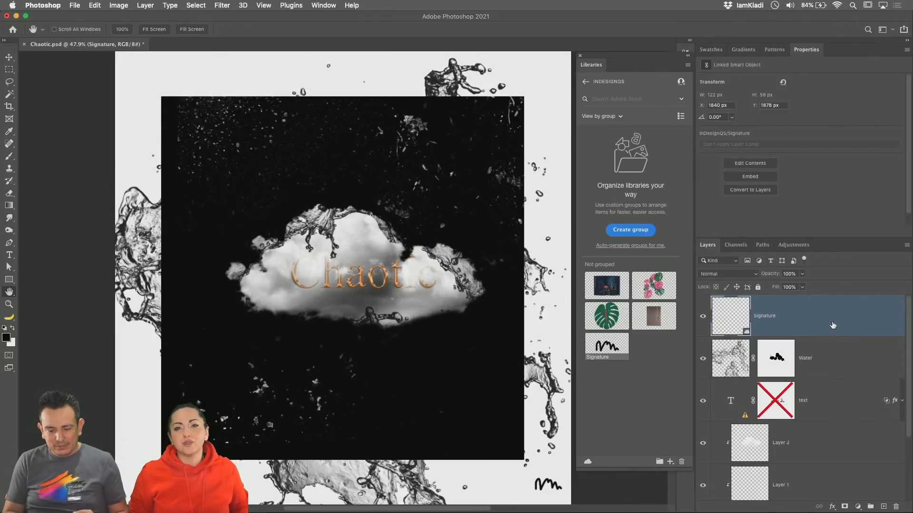
mouse_move(376, 507)
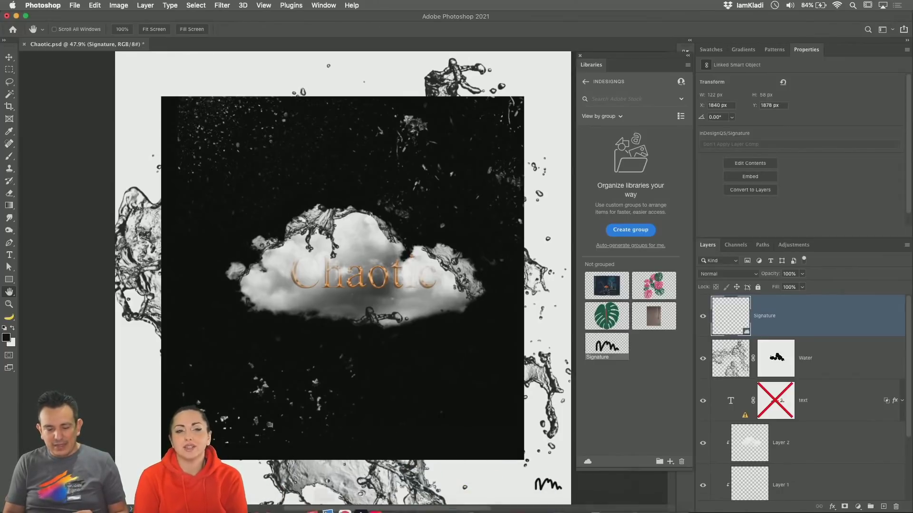
click(344, 480)
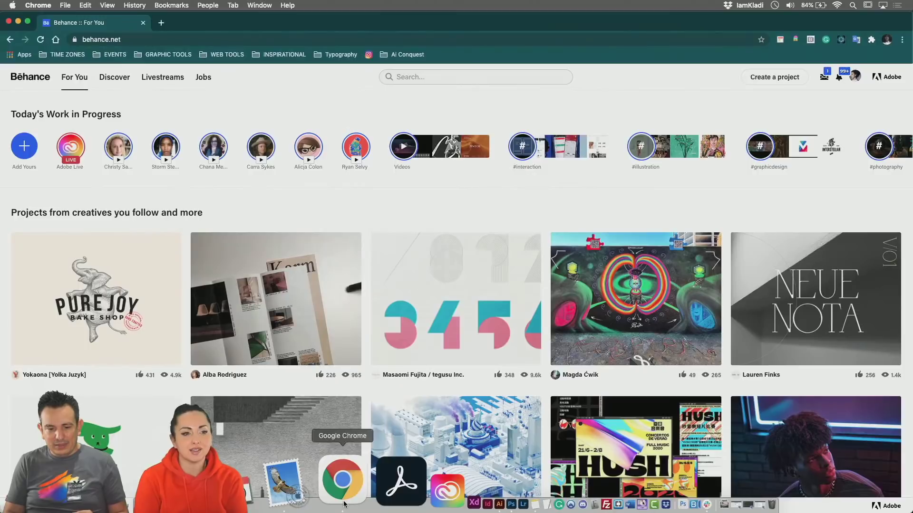
click(279, 40)
text(craet)
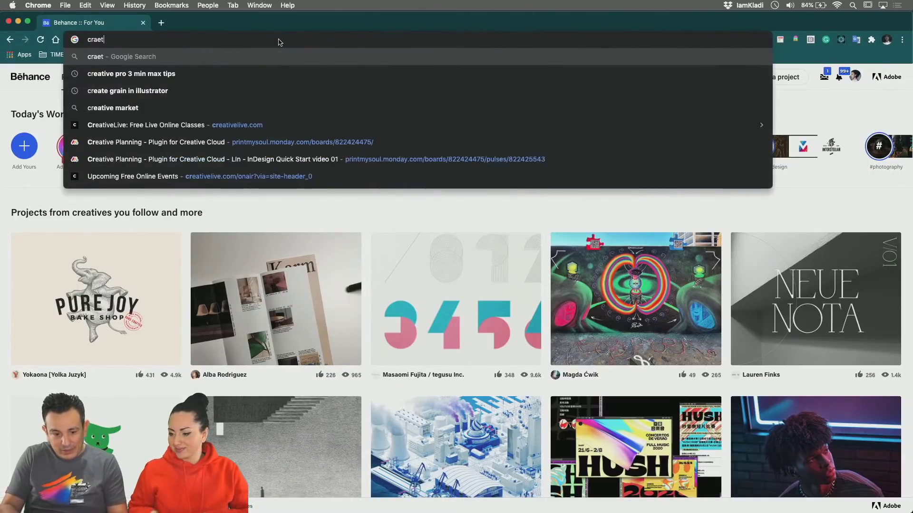
key(BackSpace)
key(BackSpace)
key(BackSpace)
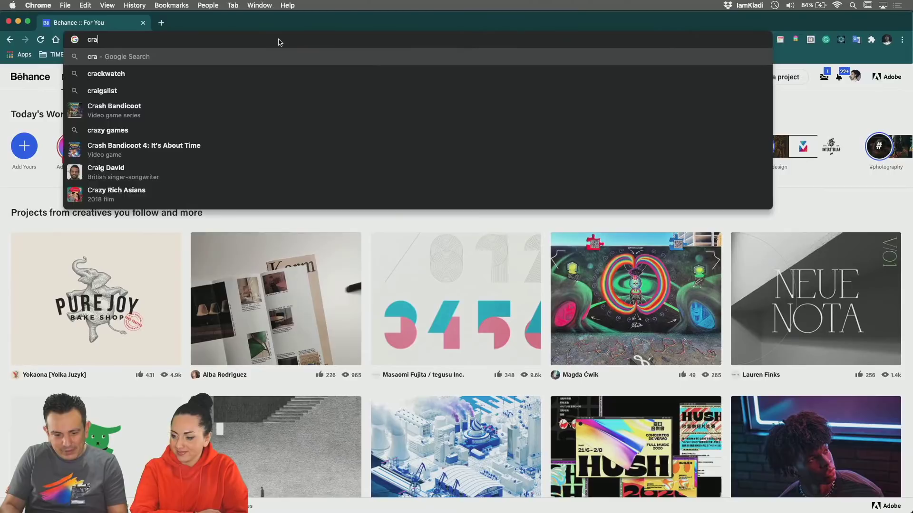
text(e)
key(Return)
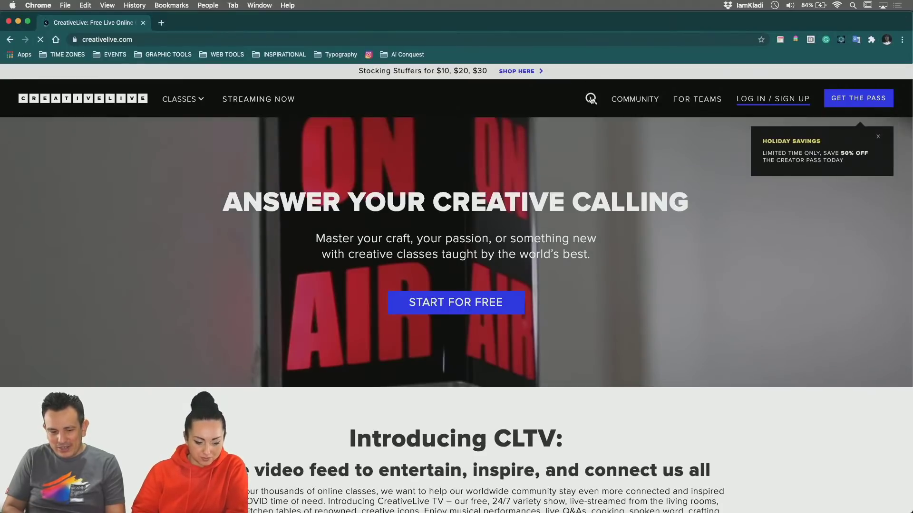
Step: Search the CreativeLive classes for "photoshop ipad" and open the Photoshop iPad for Beginners class
click(590, 97)
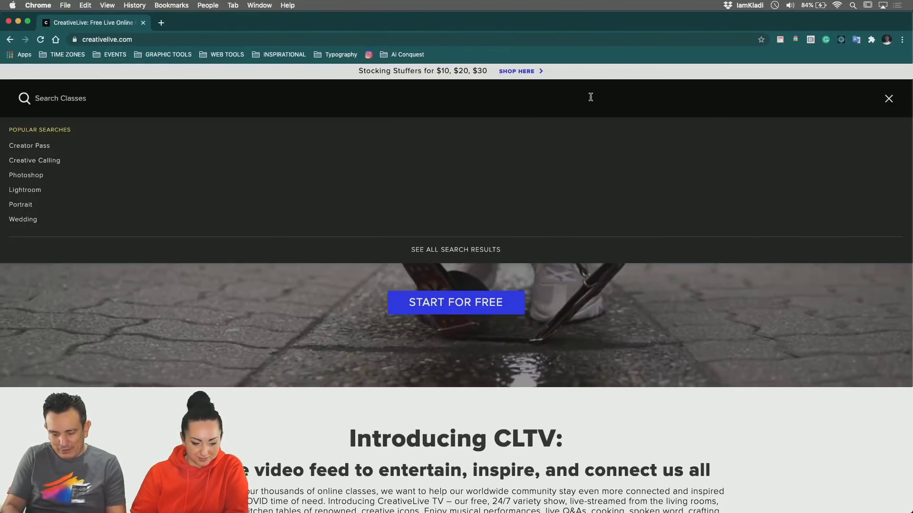
text(photoshop ip)
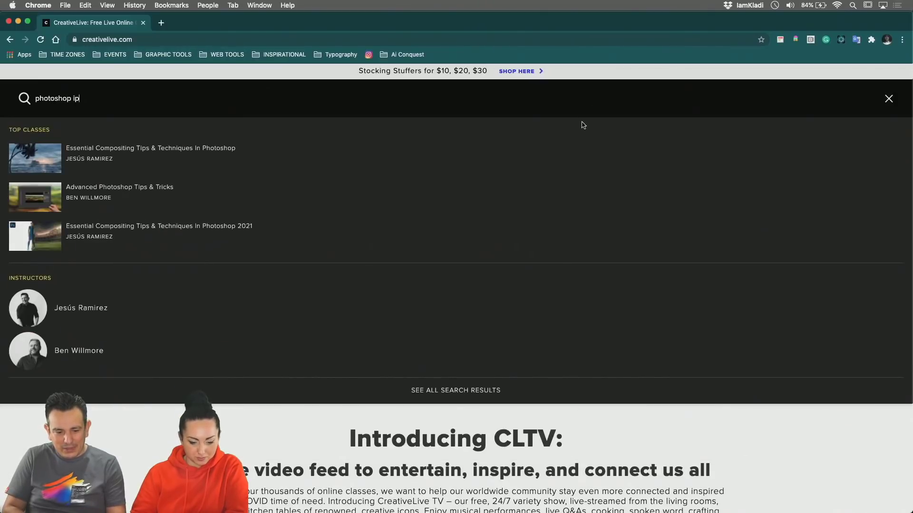
text(ad)
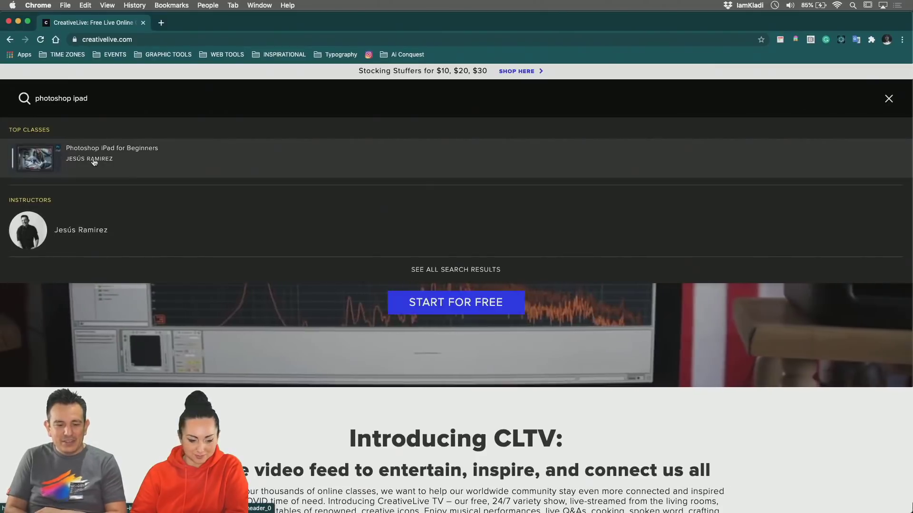
click(94, 162)
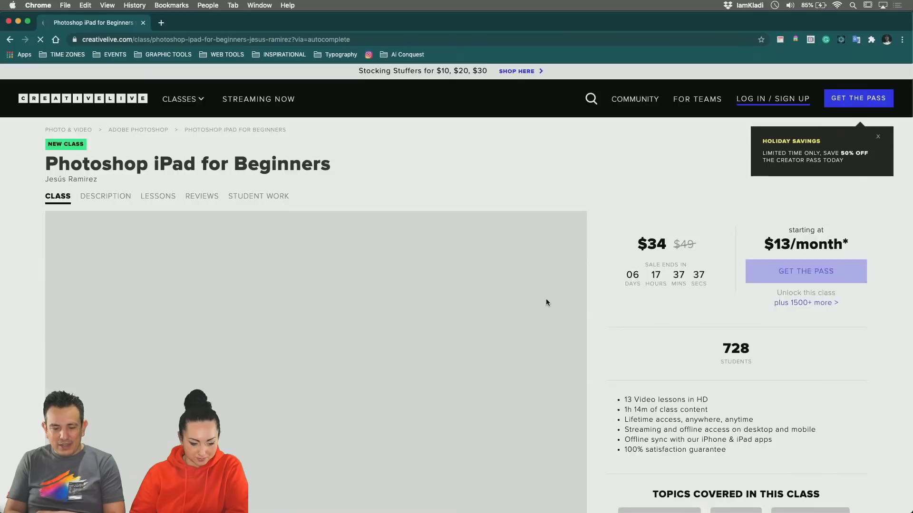
Step: Look through the class page's description, lessons and trailer section, and close the page
scroll(547, 303, down, 3)
scroll(547, 303, down, 20)
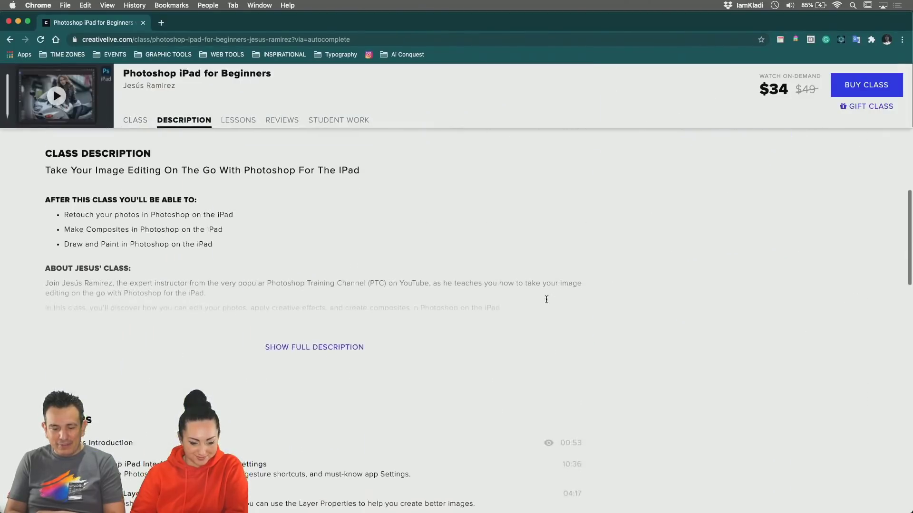
scroll(546, 303, down, 5)
scroll(547, 303, up, 20)
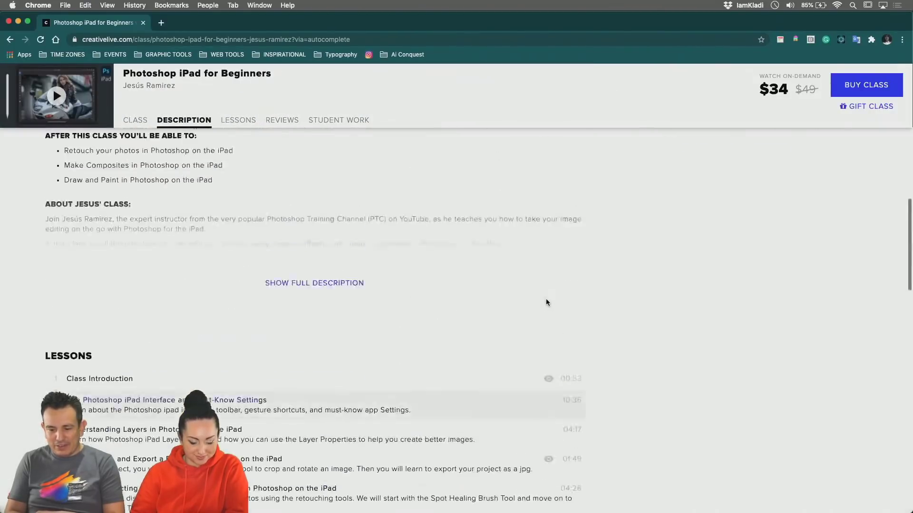
scroll(547, 303, down, 3)
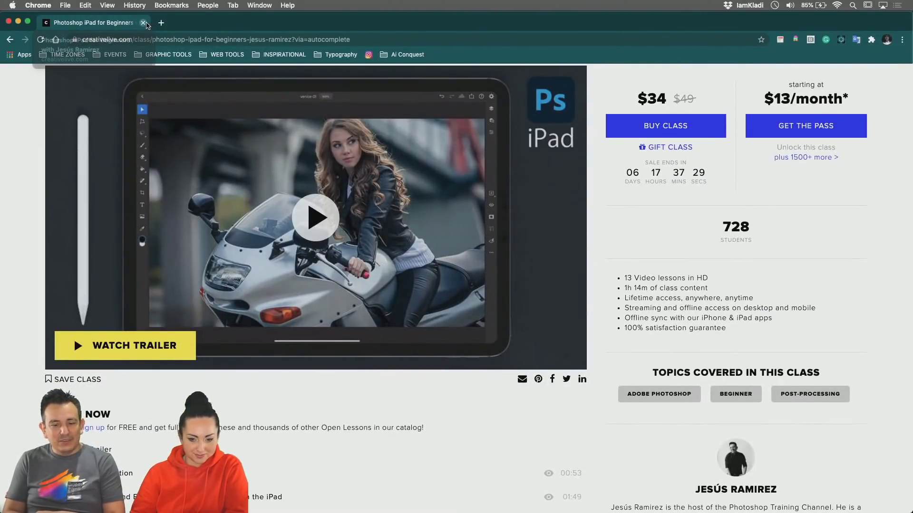
click(143, 23)
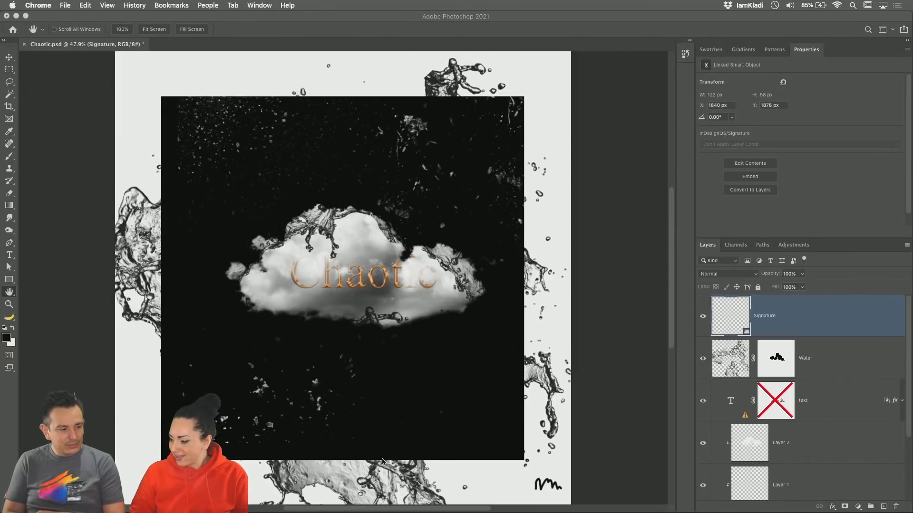
Step: Back in Photoshop, inspect the toolbar customization dialog for the extra tools, close it and activate the Zoom tool
mouse_move(336, 512)
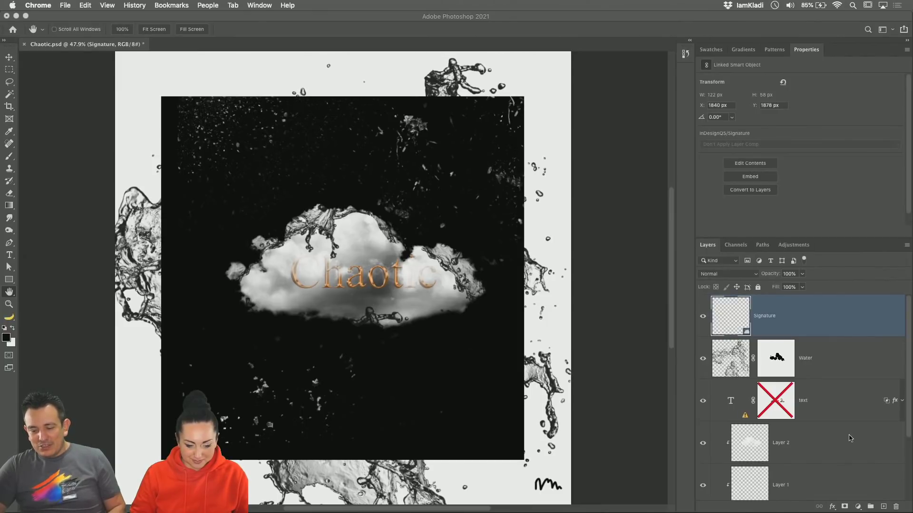
scroll(843, 433, down, 2)
scroll(840, 431, up, 2)
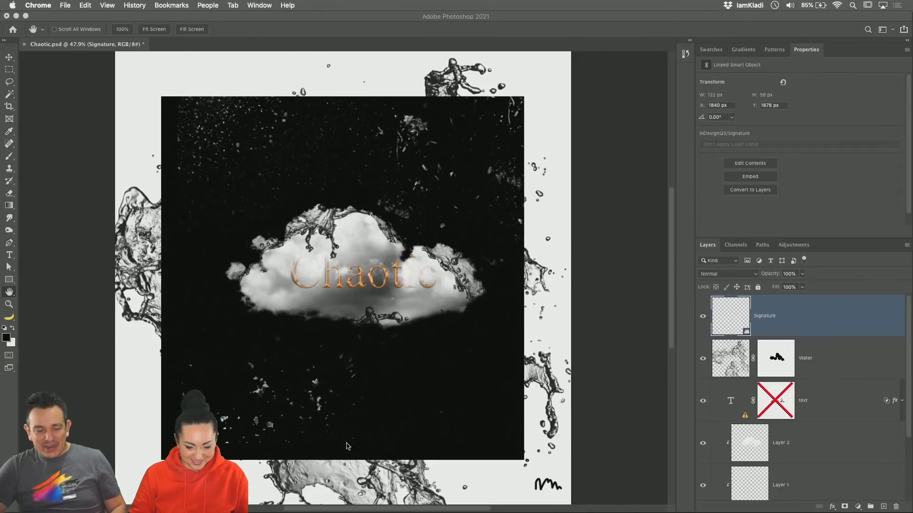
click(10, 317)
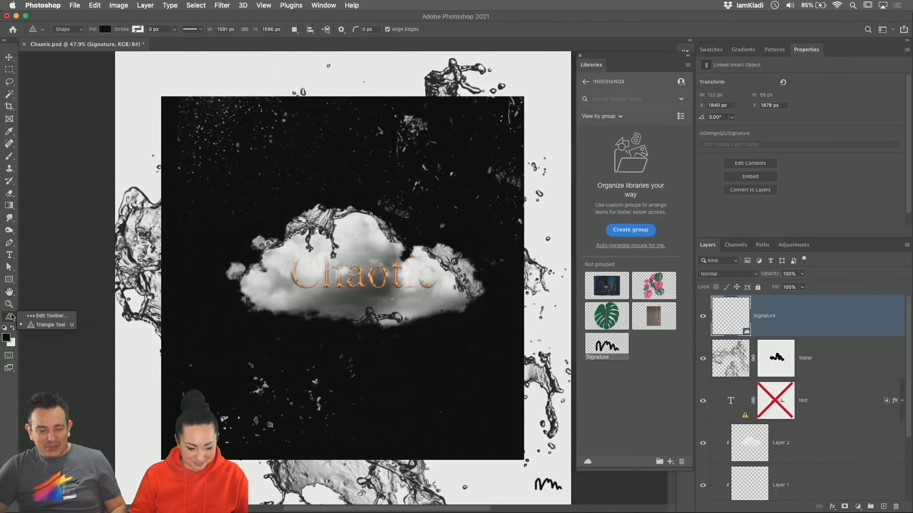
click(38, 317)
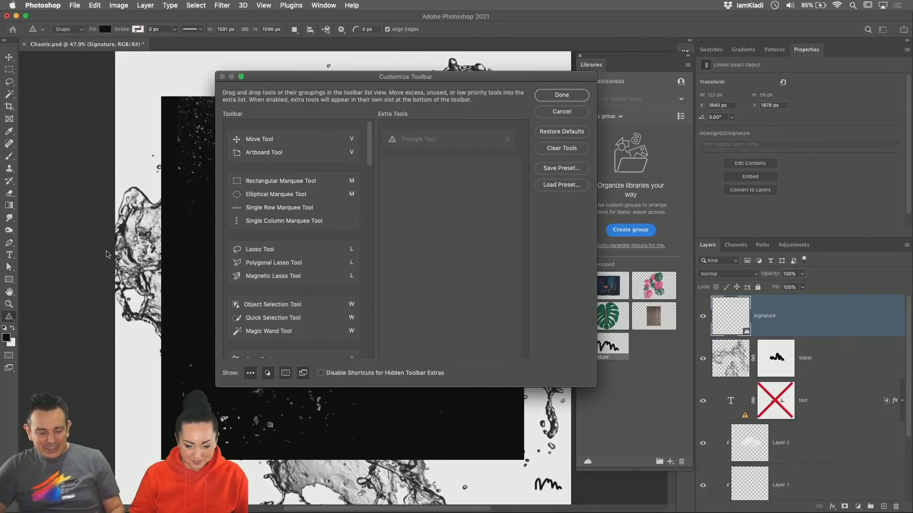
click(561, 95)
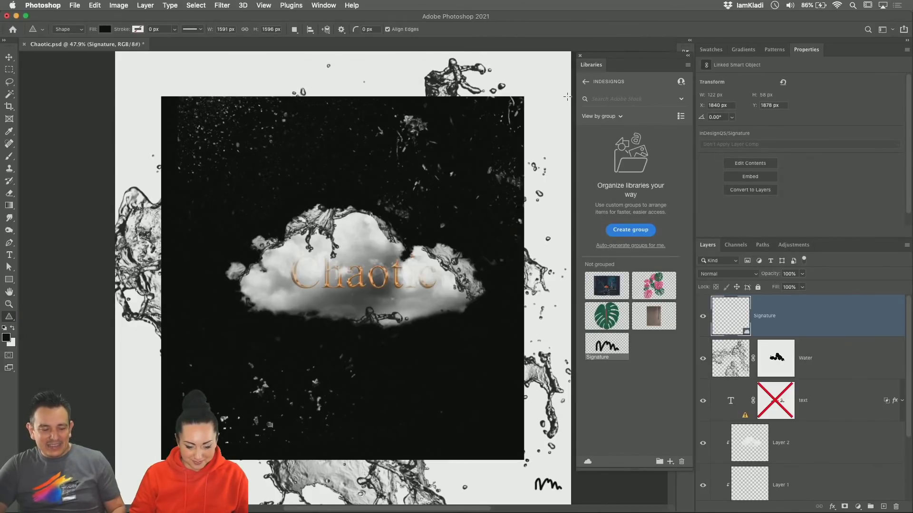
click(8, 304)
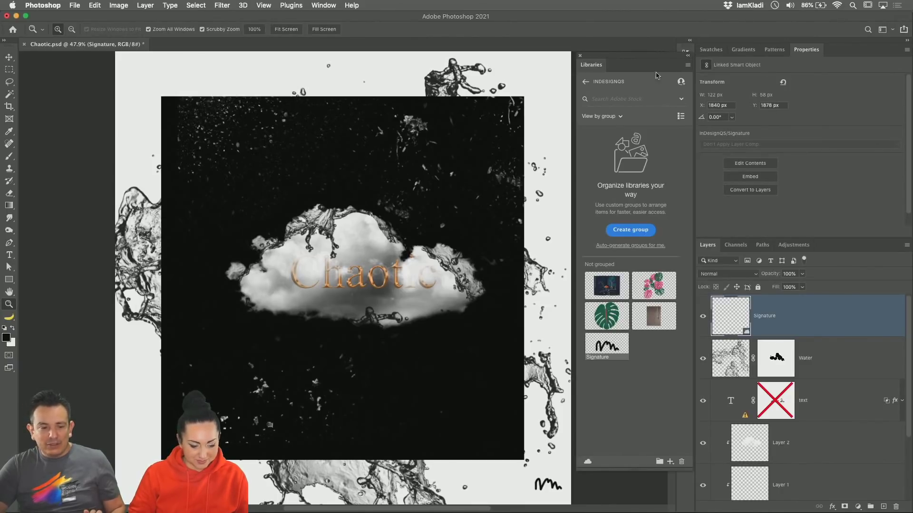
Step: Show the cloud documents on the Photoshop home screen, close the floating Libraries panel and look through the file list
click(13, 30)
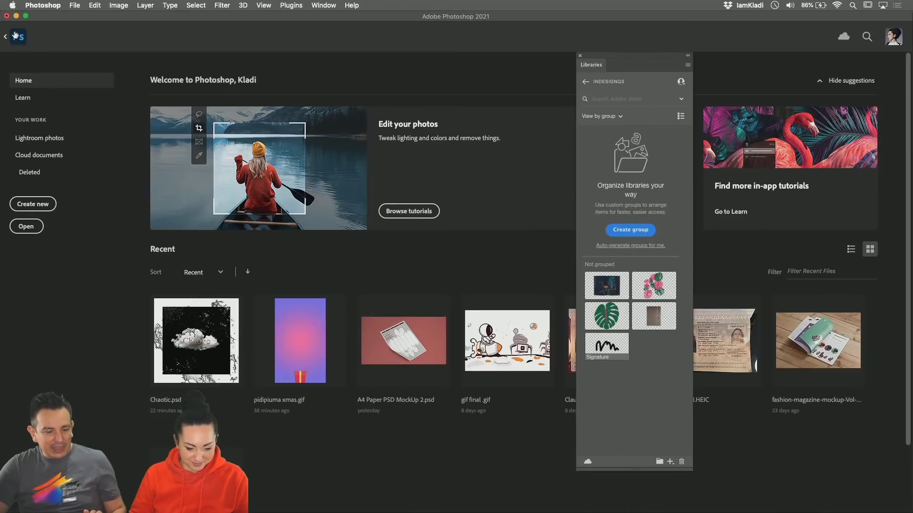
click(51, 158)
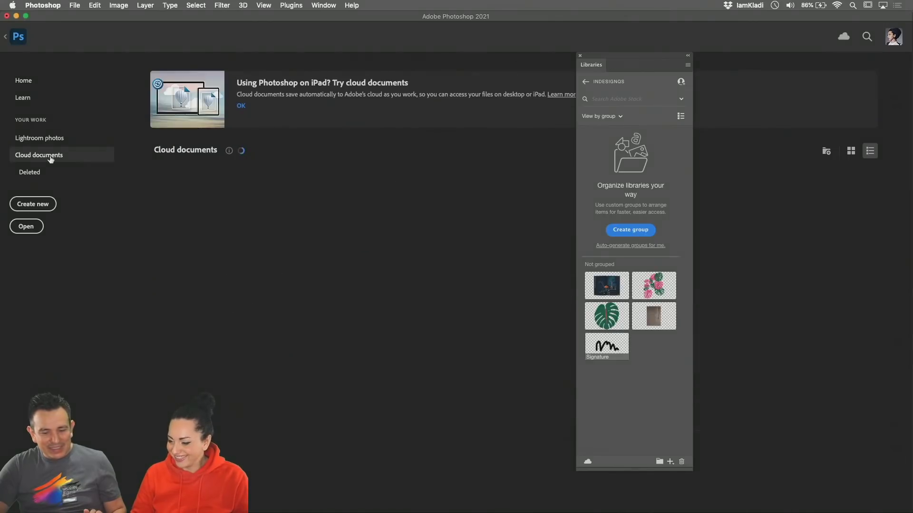
click(579, 56)
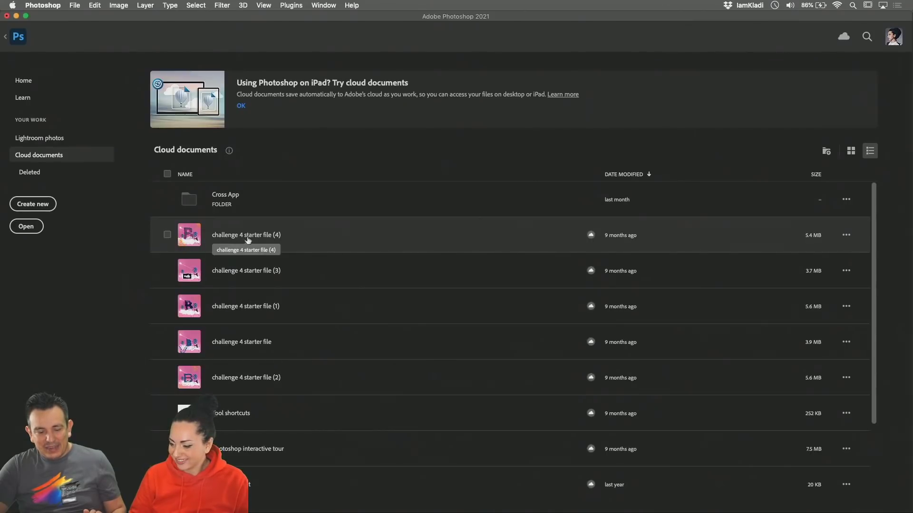
scroll(242, 259, down, 5)
scroll(249, 274, up, 5)
scroll(253, 279, up, 1)
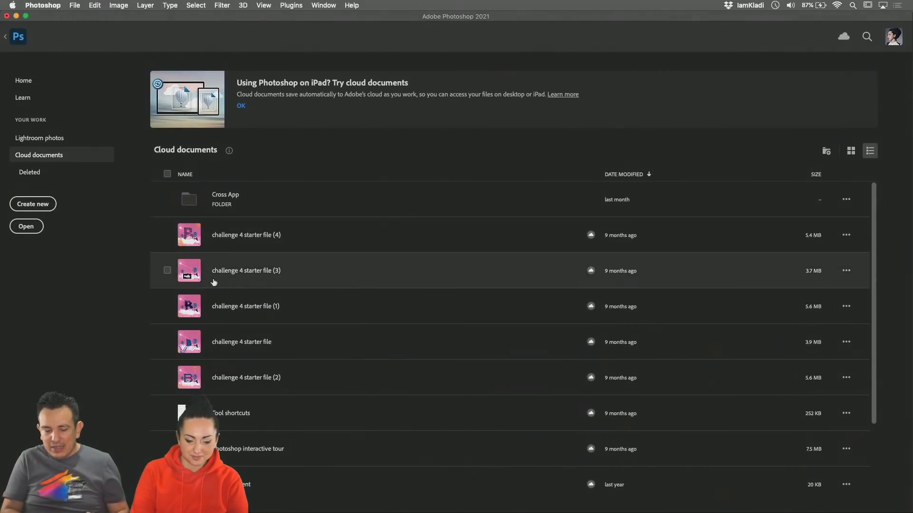
scroll(259, 422, down, 3)
scroll(258, 422, up, 3)
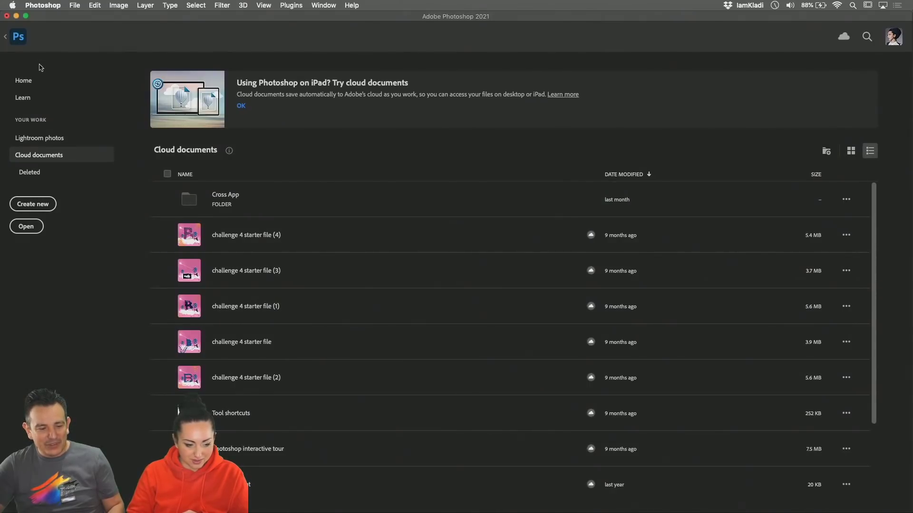
Step: Return to the home screen's start page and look over the recent files
click(36, 80)
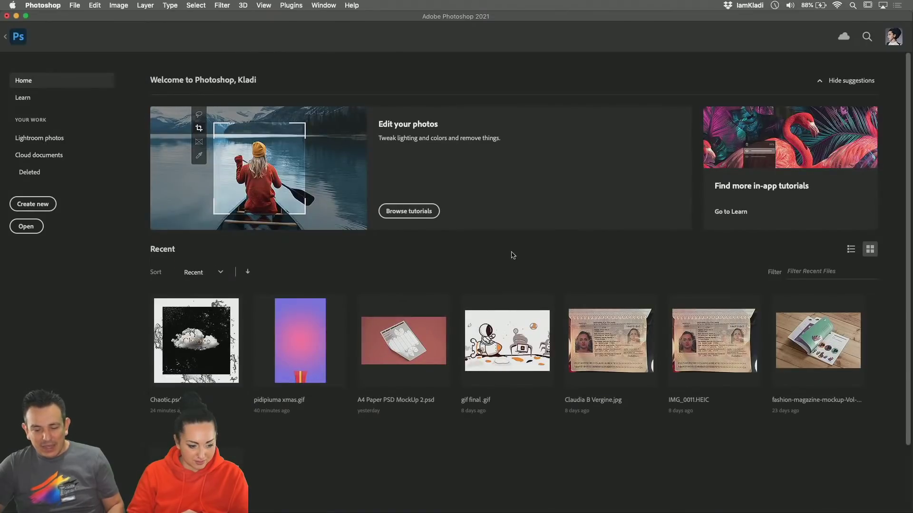
scroll(199, 288, down, 2)
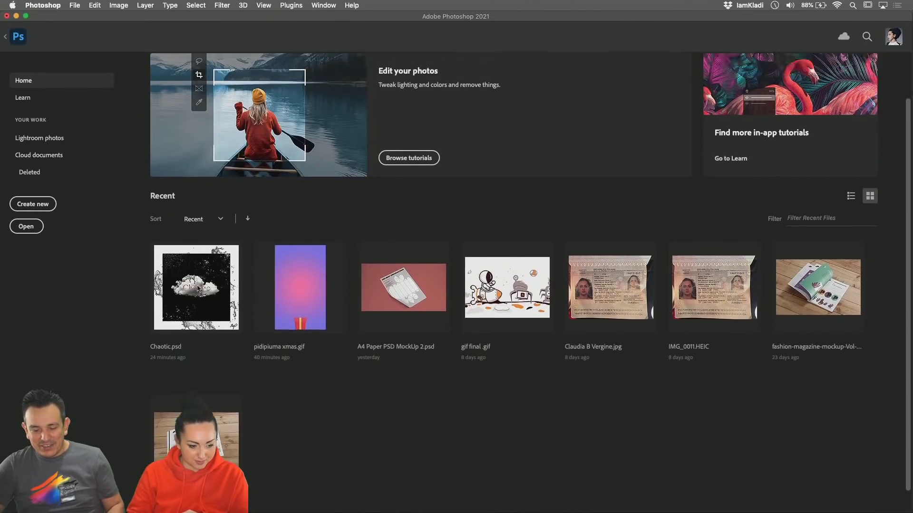
scroll(199, 289, up, 2)
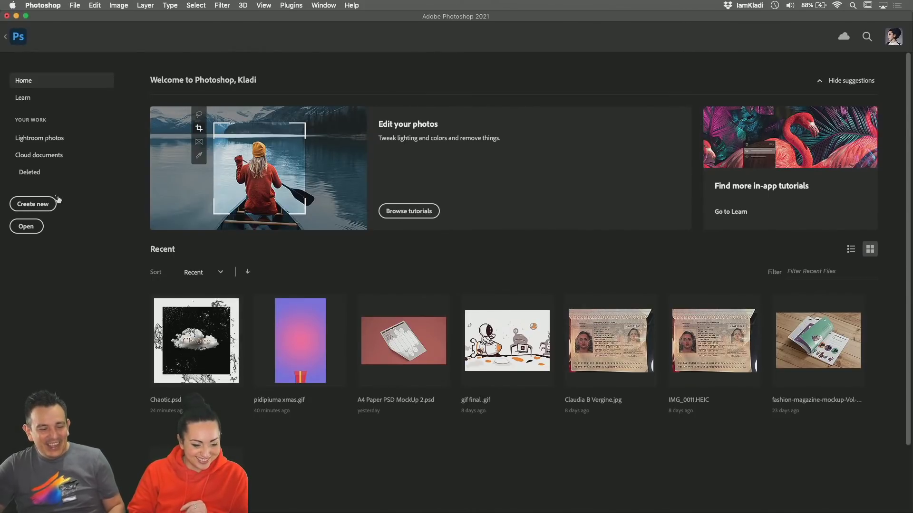
Step: Start a new document, compare the recent 1920 x 1080 px preset with the Photo presets and templates, and close without creating anything
click(42, 206)
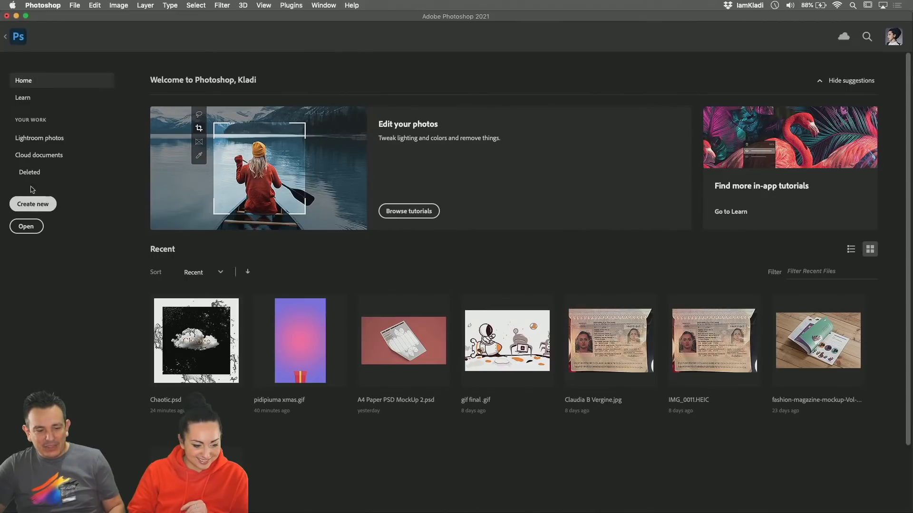
click(49, 202)
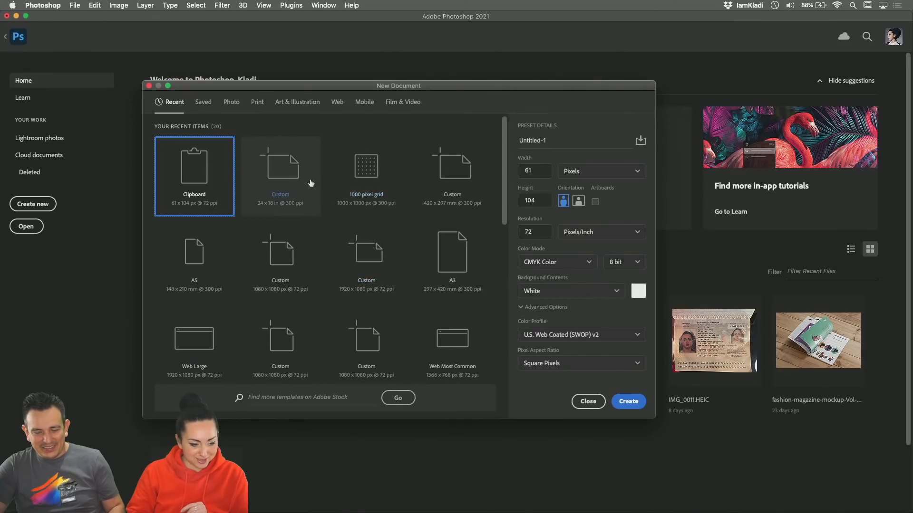
click(369, 272)
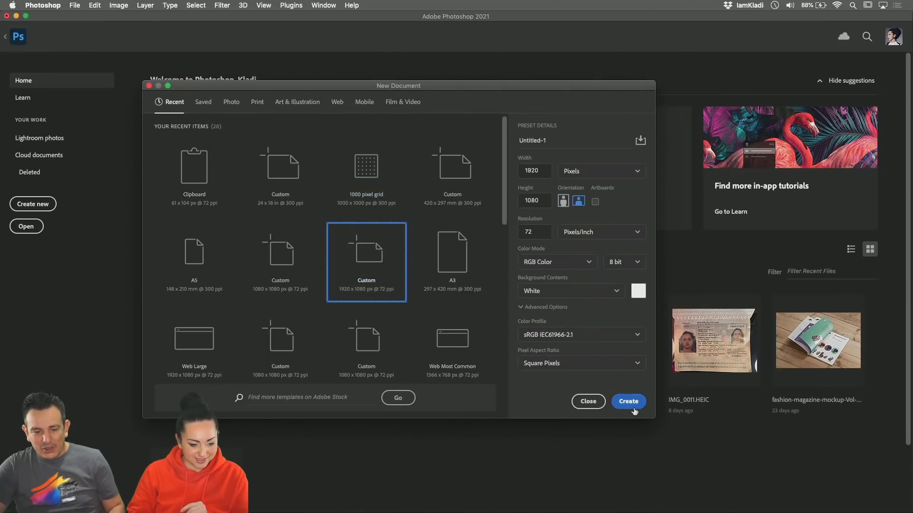
click(230, 102)
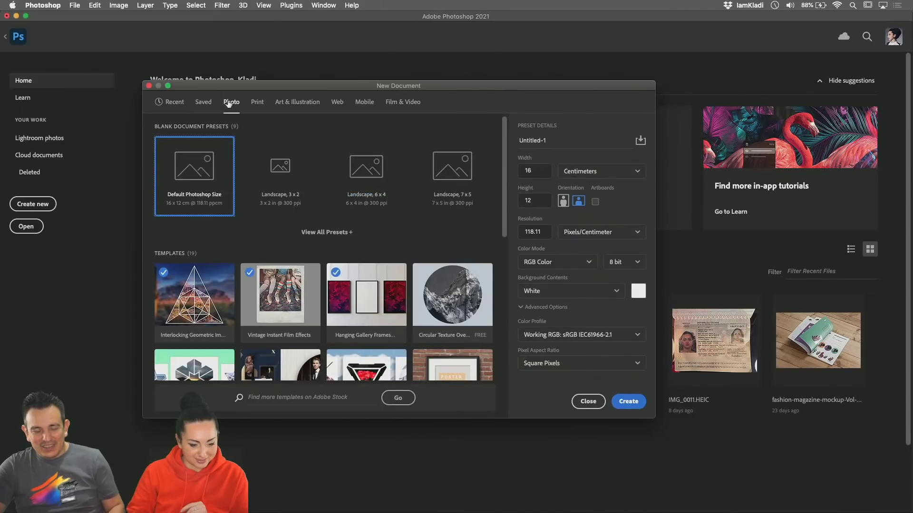
click(176, 102)
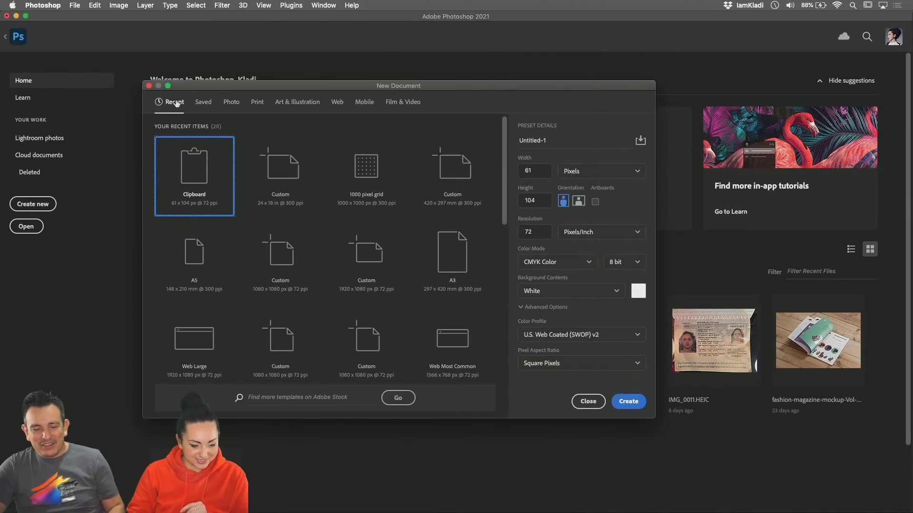
click(231, 102)
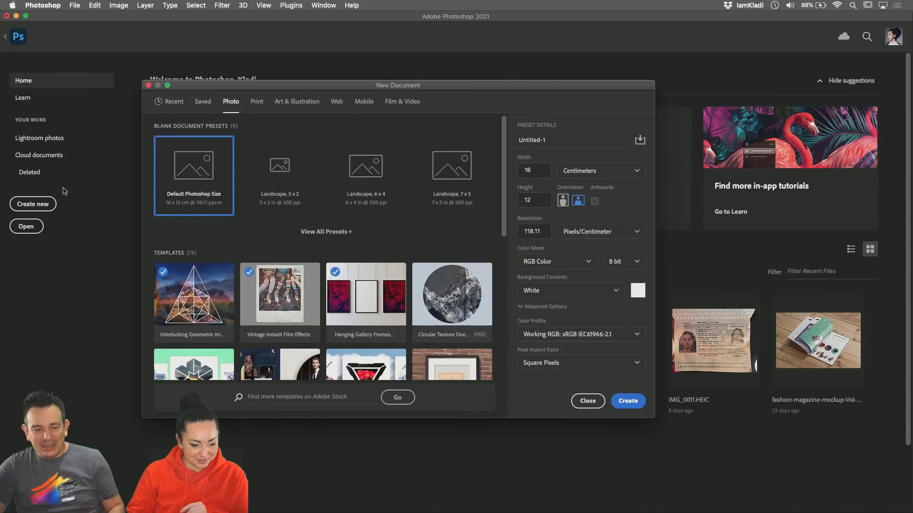
click(148, 86)
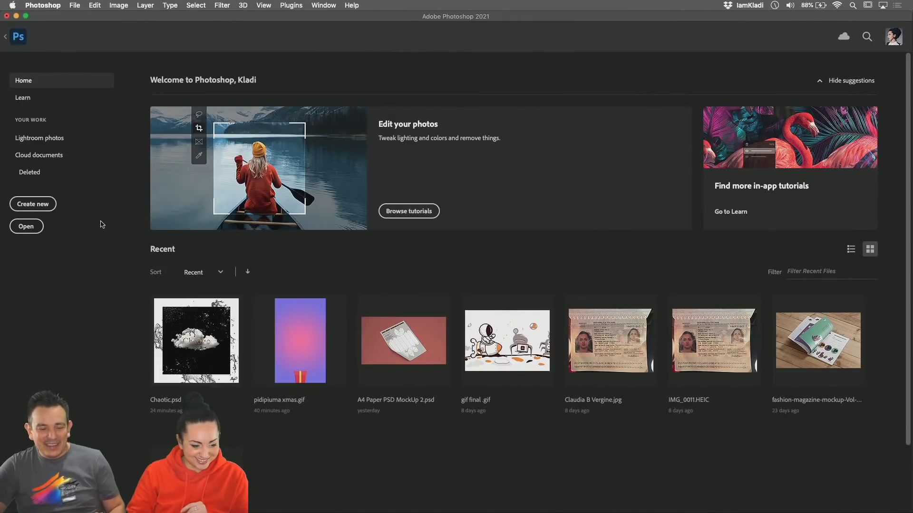
Step: Start a new document, read the details of the Interlocking Geometric Image Masks photo template, and close without opening it
click(49, 209)
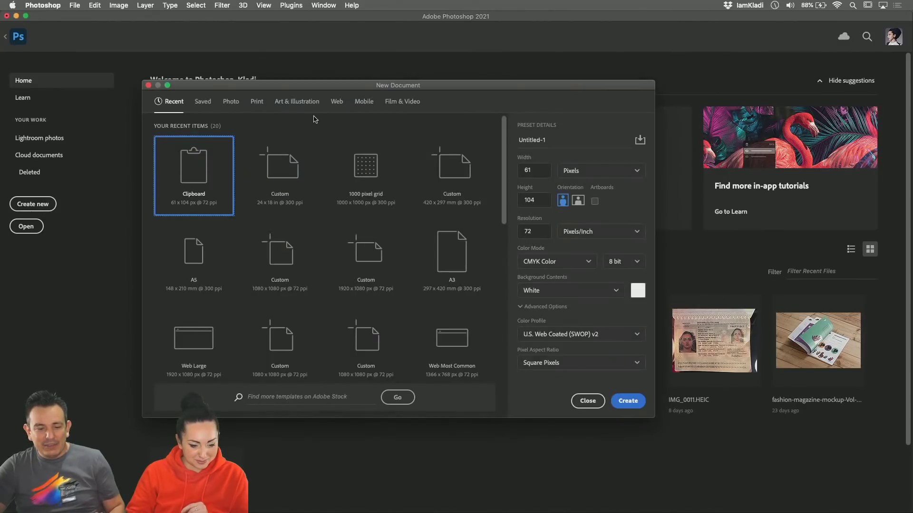
click(232, 104)
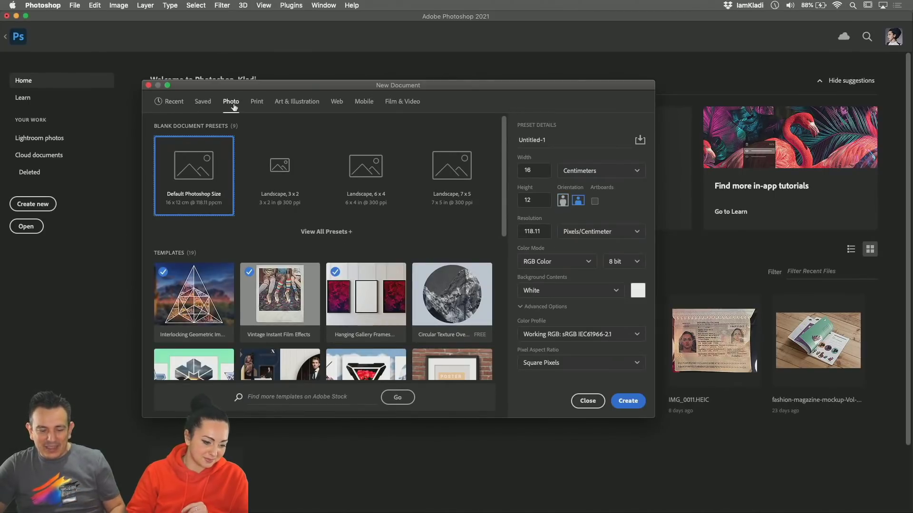
click(195, 305)
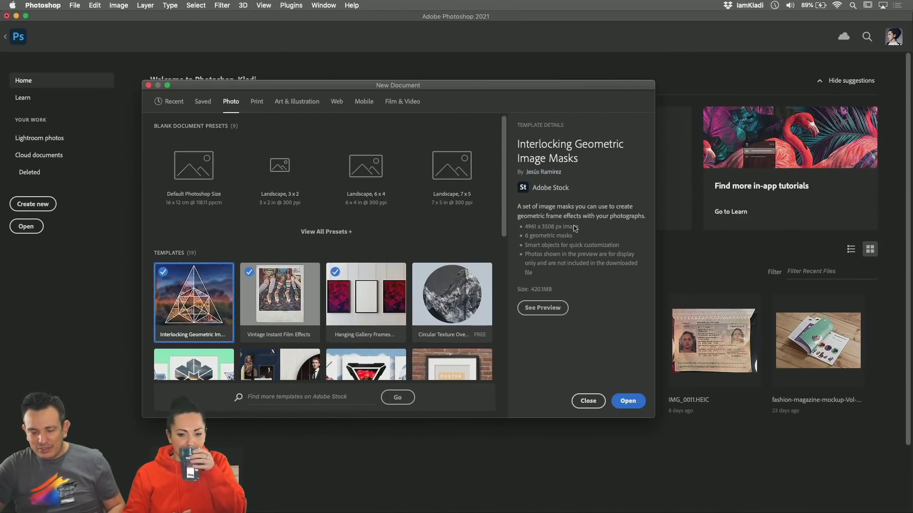
click(587, 402)
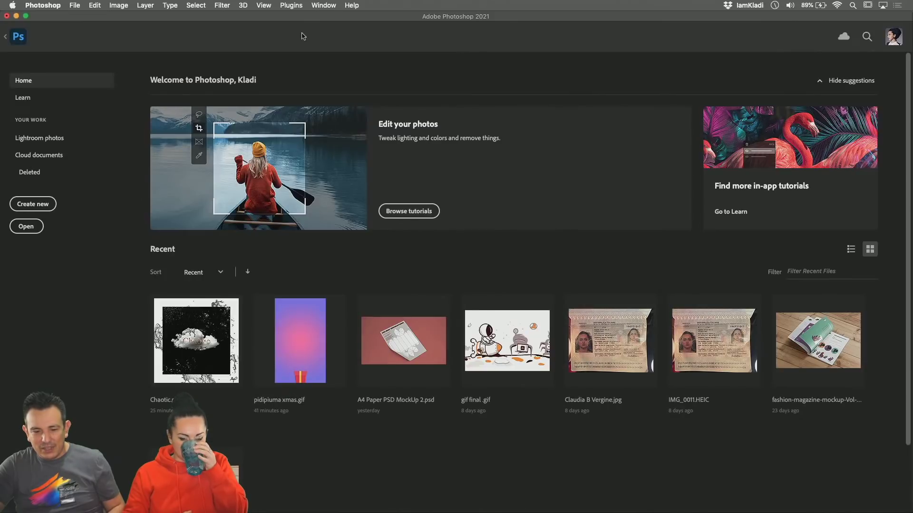
Step: Open Photoshop Help and look through the suggestions, browse categories and resource links in Discover
click(324, 6)
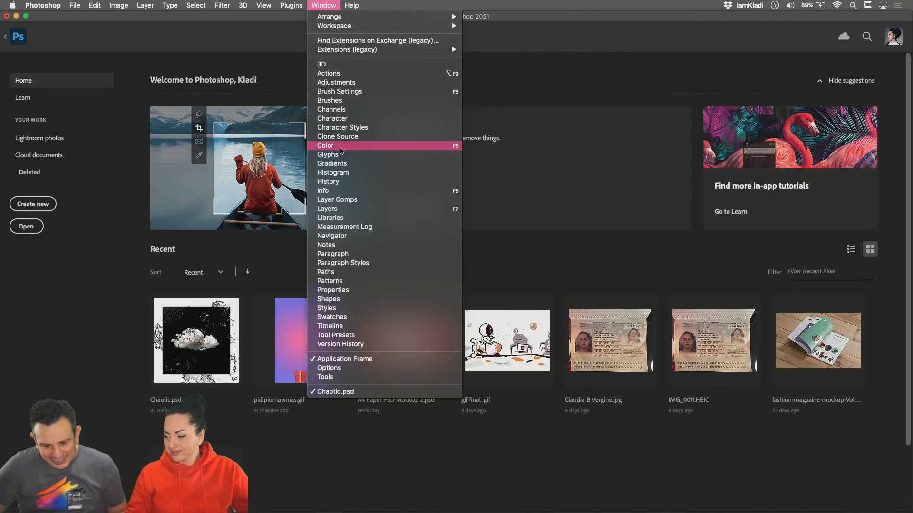
mouse_move(351, 4)
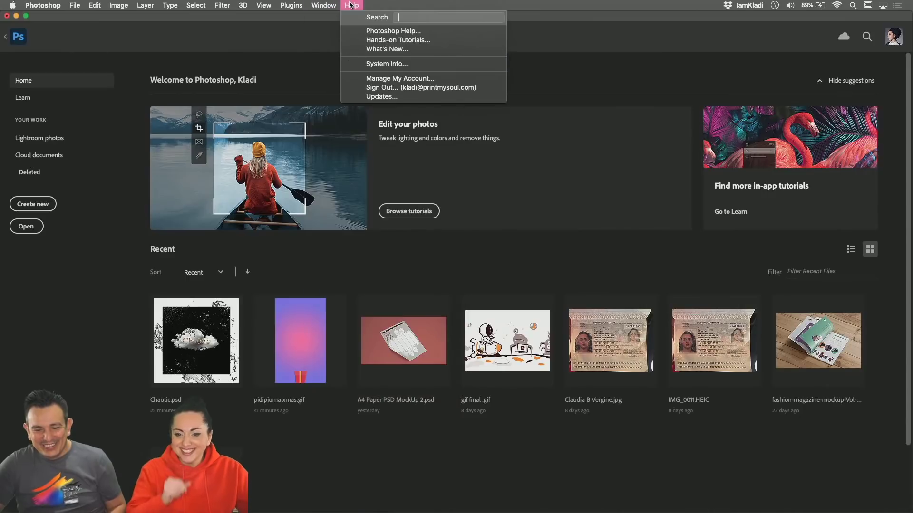
click(395, 30)
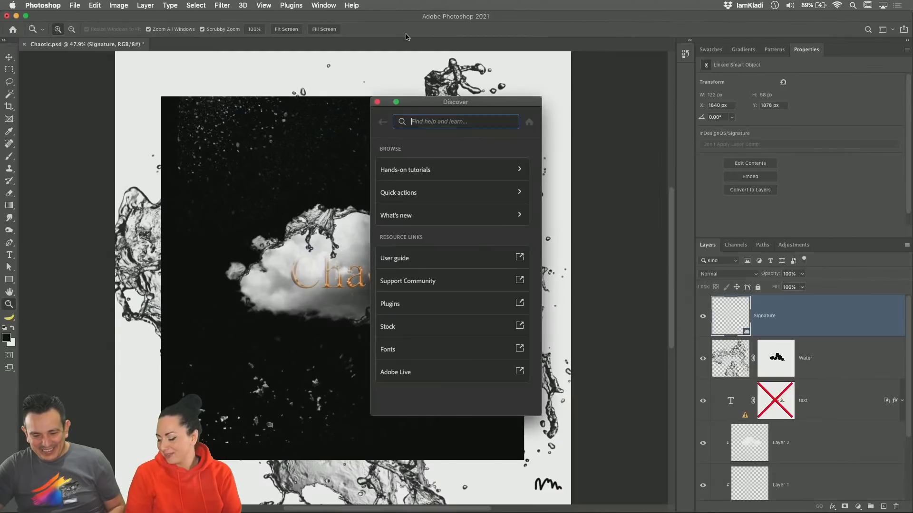
click(377, 102)
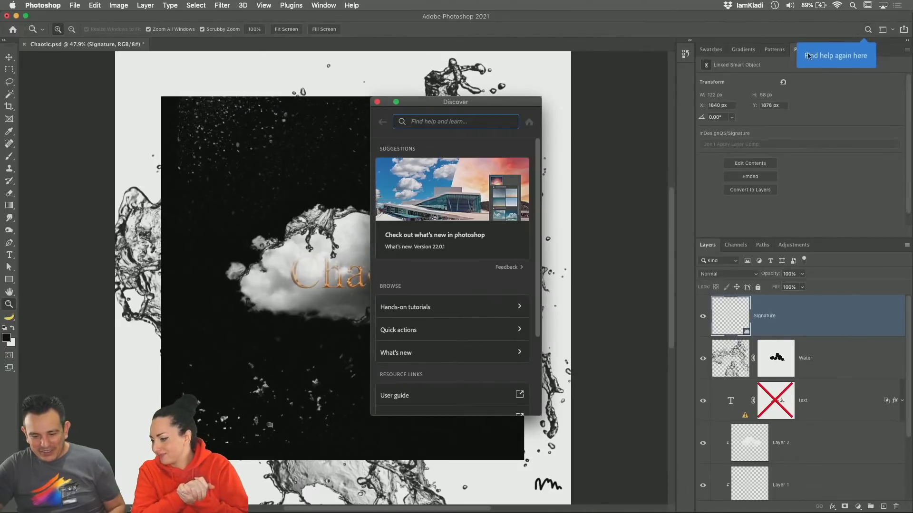
scroll(471, 236, down, 3)
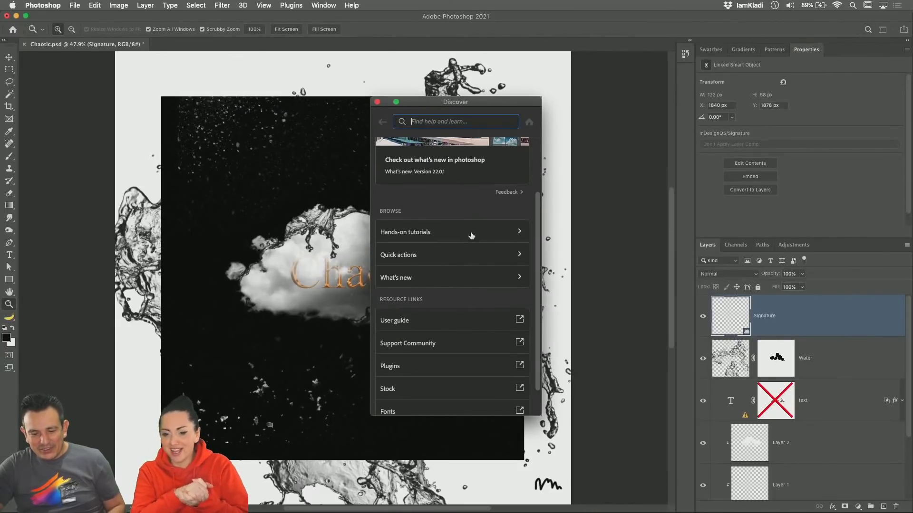
scroll(471, 236, down, 2)
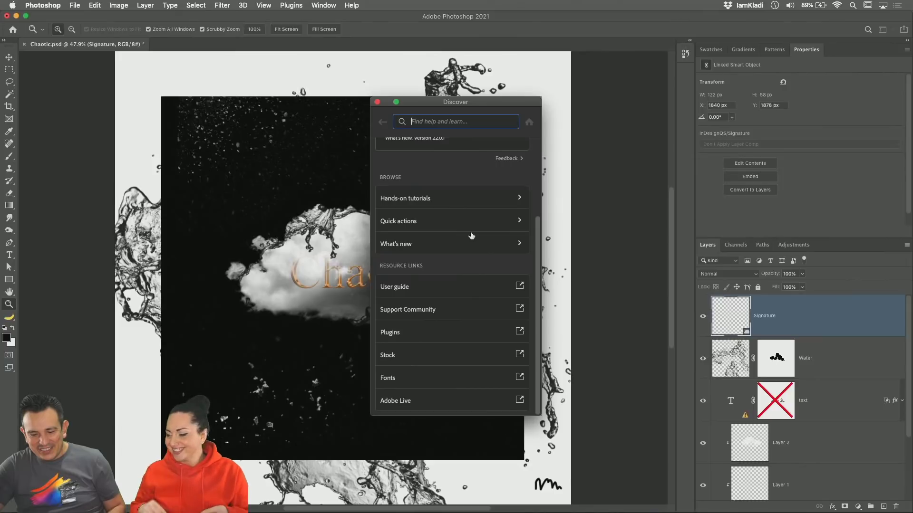
scroll(442, 201, up, 3)
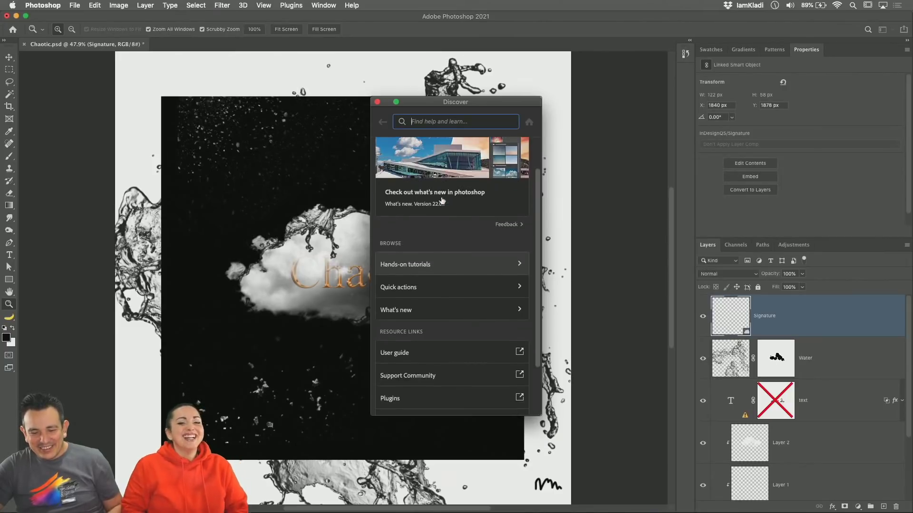
scroll(442, 200, down, 3)
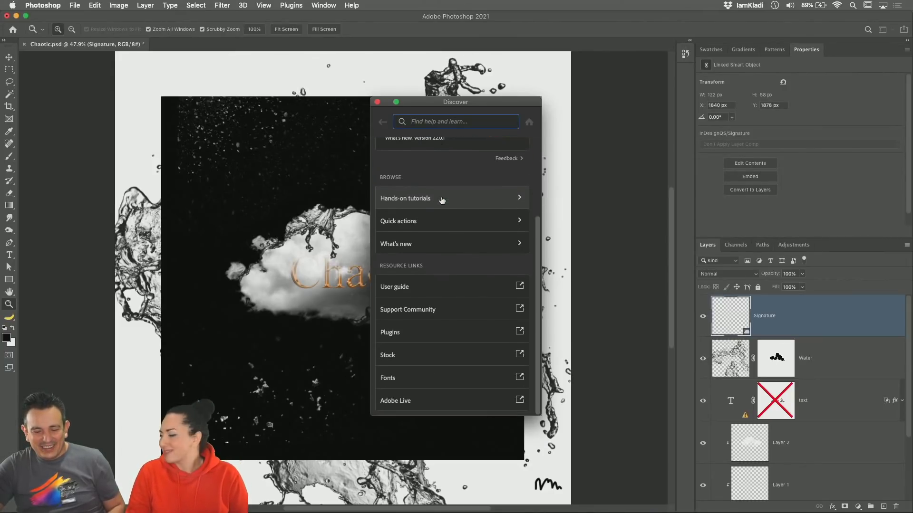
Step: Look over the list of hands-on tutorials, return to the Discover start page and close Discover
click(442, 200)
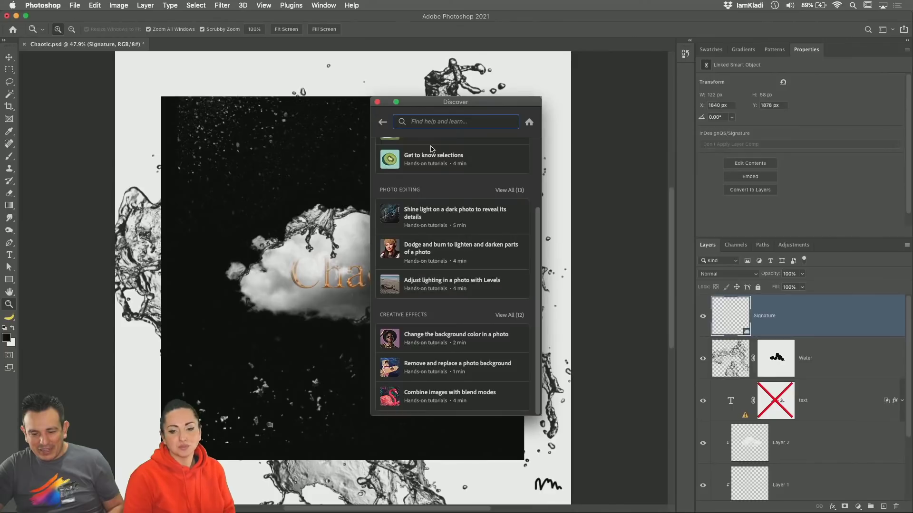
click(382, 122)
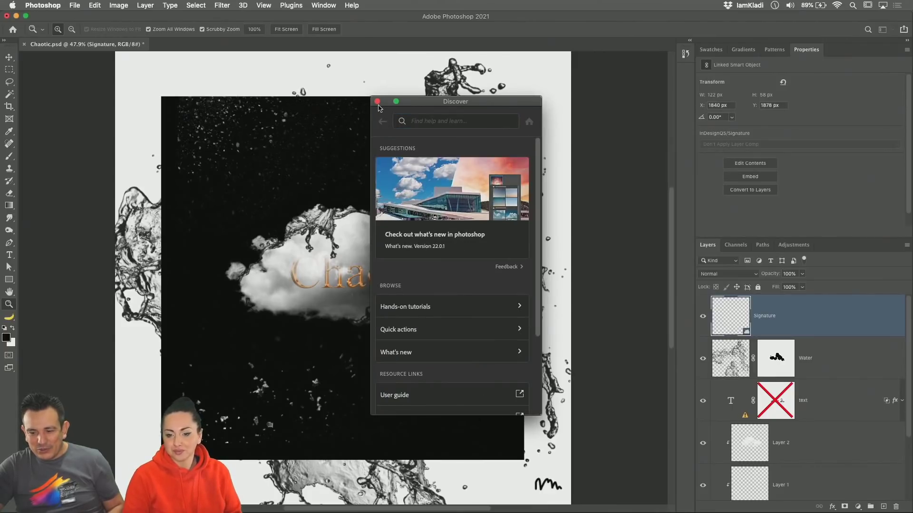
click(378, 102)
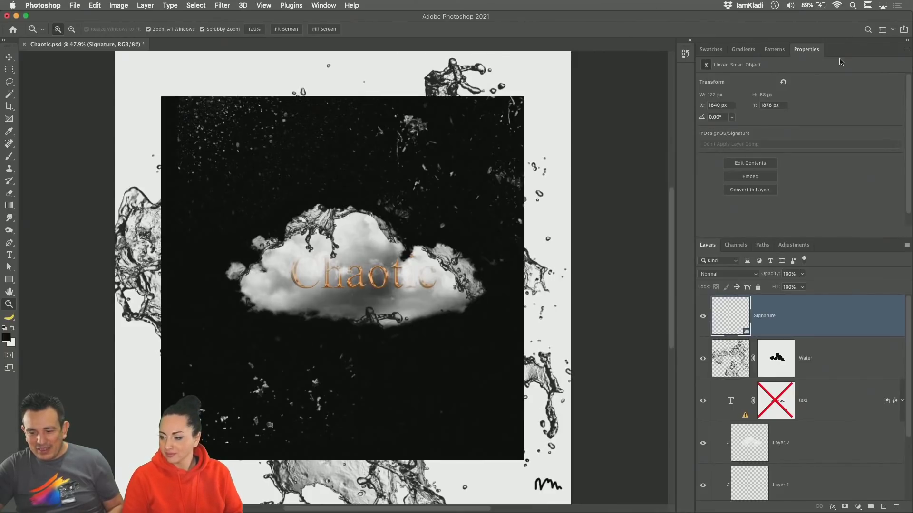
Step: Reopen Discover and start the photo editing tutorial "Control photo brightness and contrast with Curves"
click(868, 30)
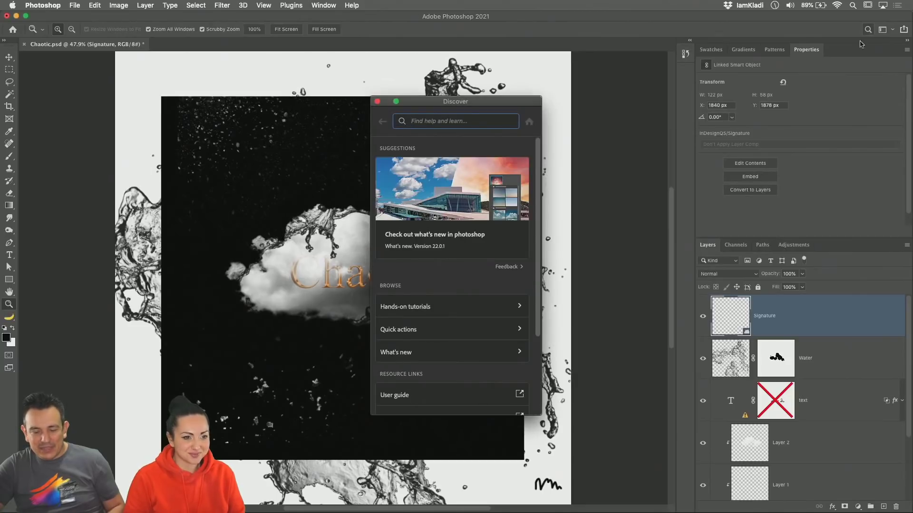
scroll(520, 148, down, 5)
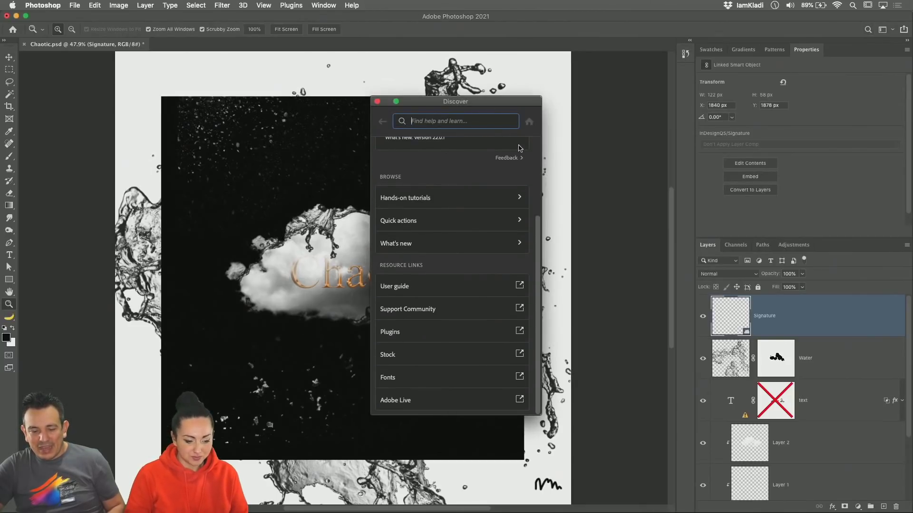
click(432, 201)
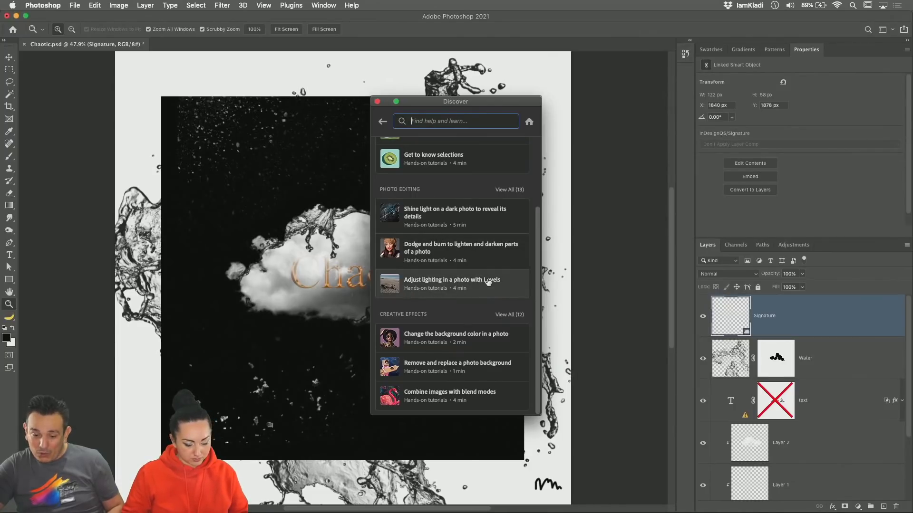
scroll(503, 191, down, 4)
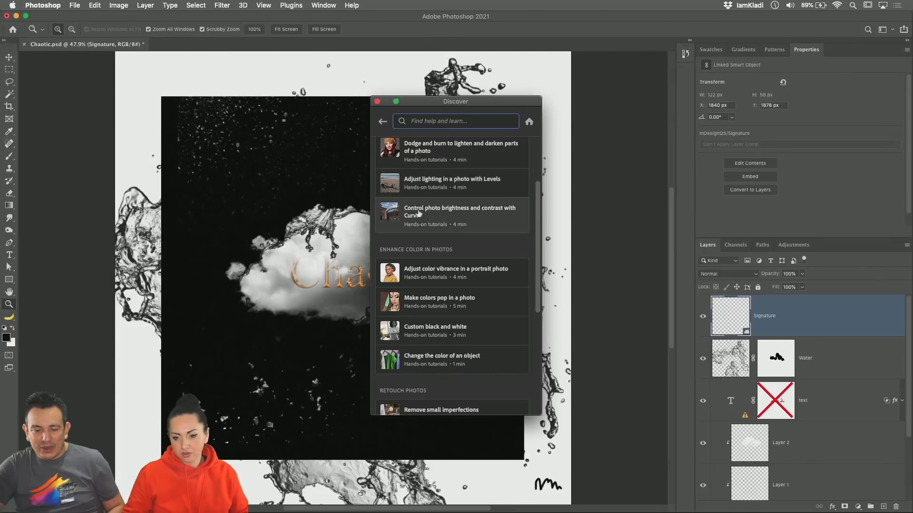
click(485, 219)
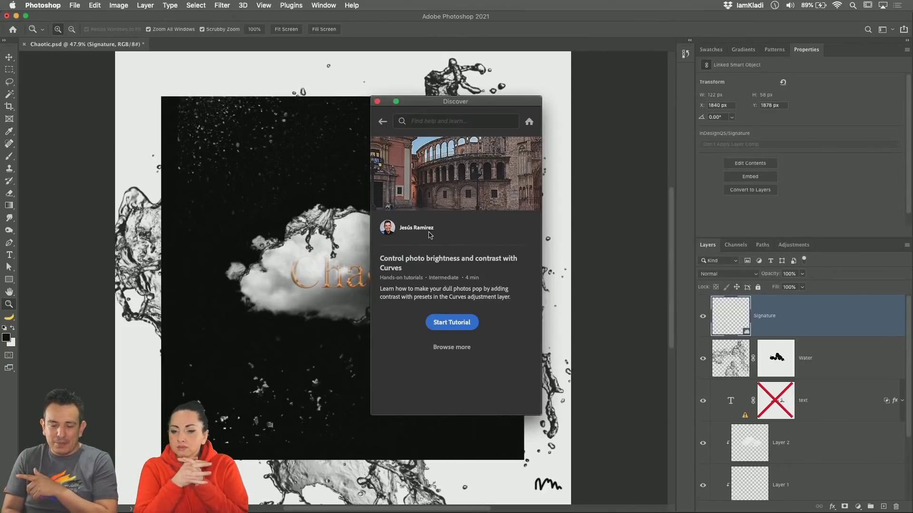
click(458, 321)
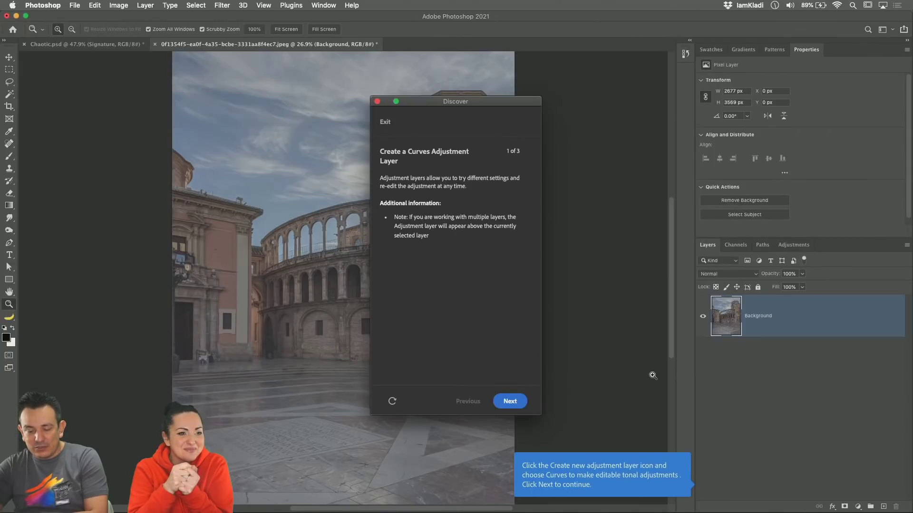
Step: Advance the tutorial to its Apply a Curve Preset page, and close it without saving the sample photo
click(510, 401)
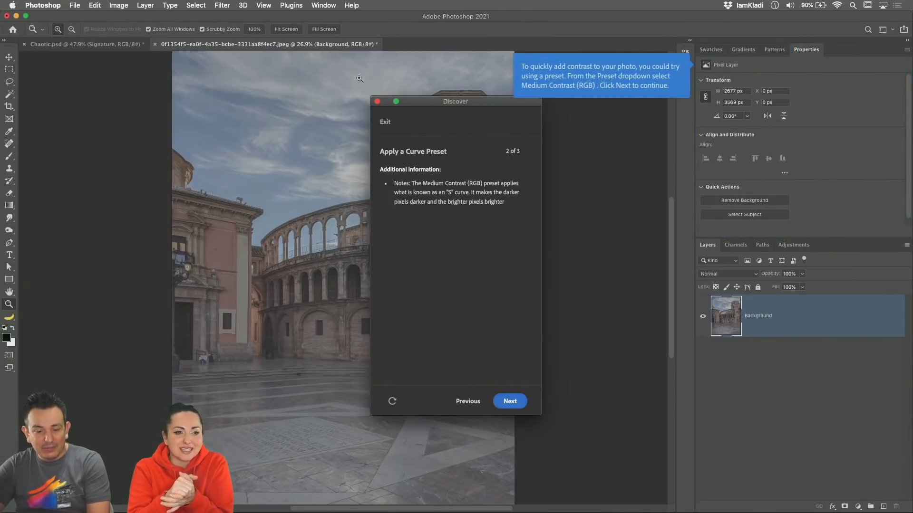
click(378, 102)
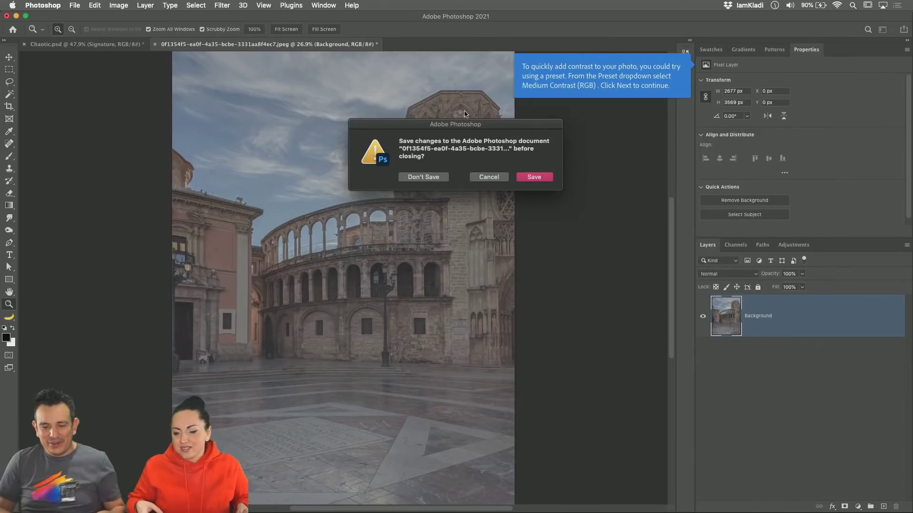
click(488, 177)
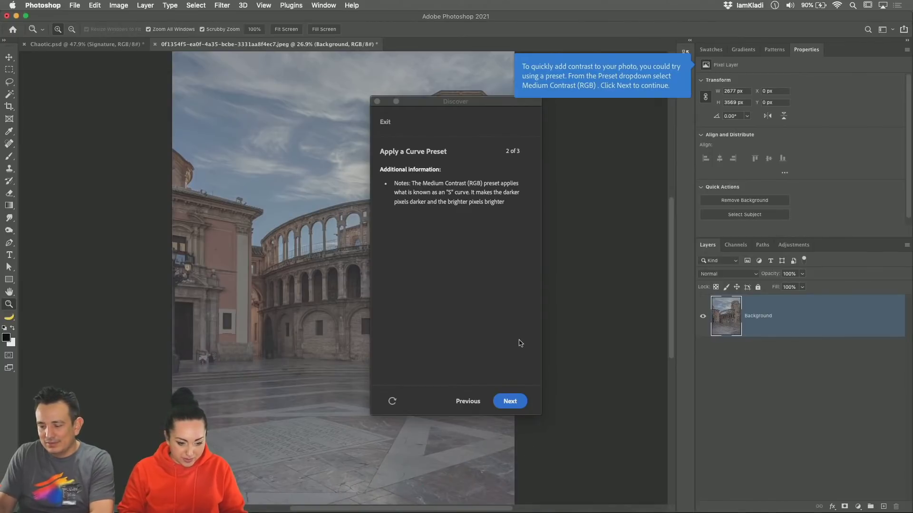
click(377, 104)
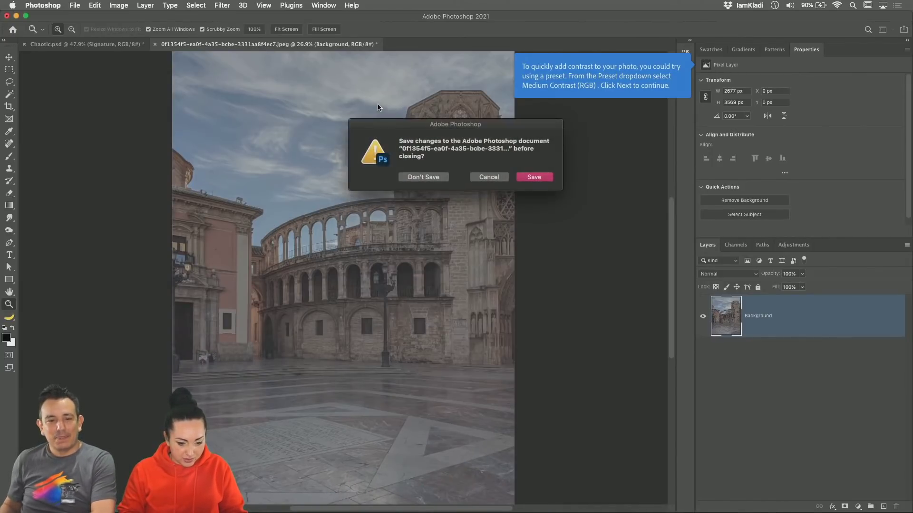
click(423, 177)
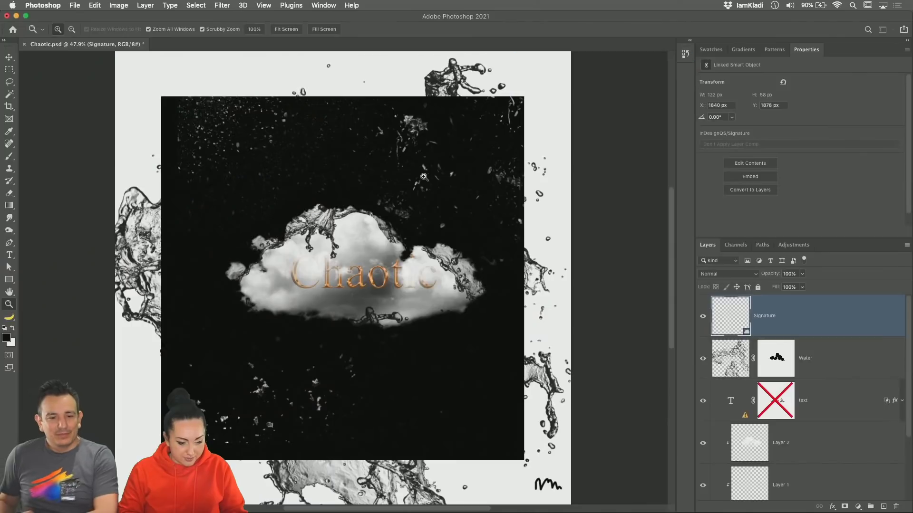
Step: Quit Photoshop and save the changes to Chaotic.psd
key(super+q)
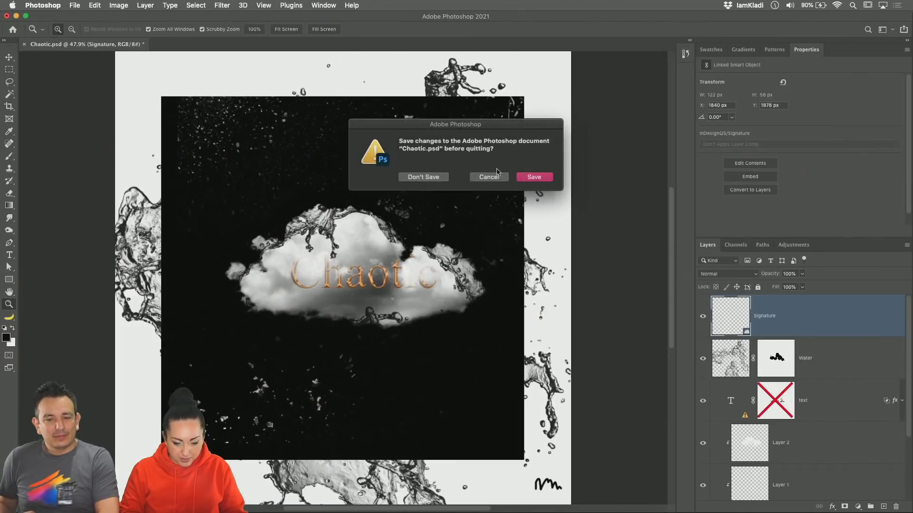
click(523, 177)
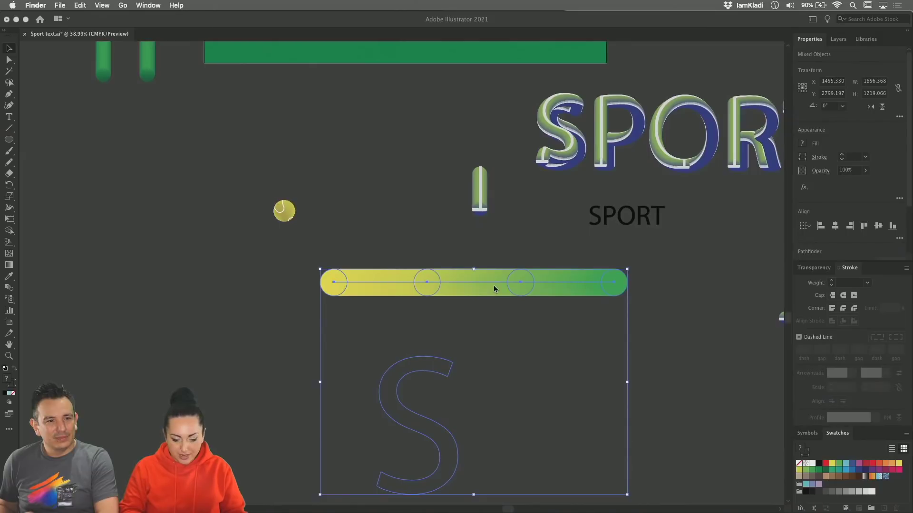
Step: In Illustrator's Sport text.ai, delete the yellow-to-green gradient blend and the S outline below it
click(512, 293)
click(549, 322)
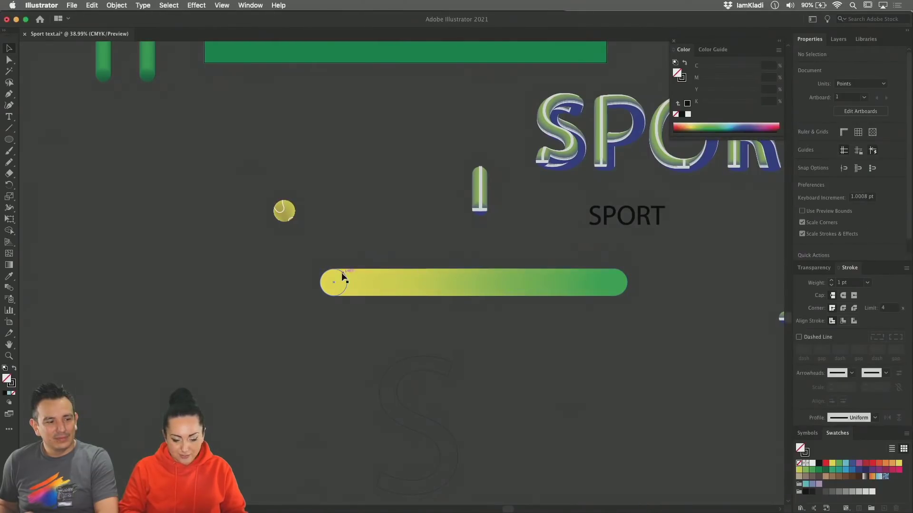
click(504, 421)
key(Delete)
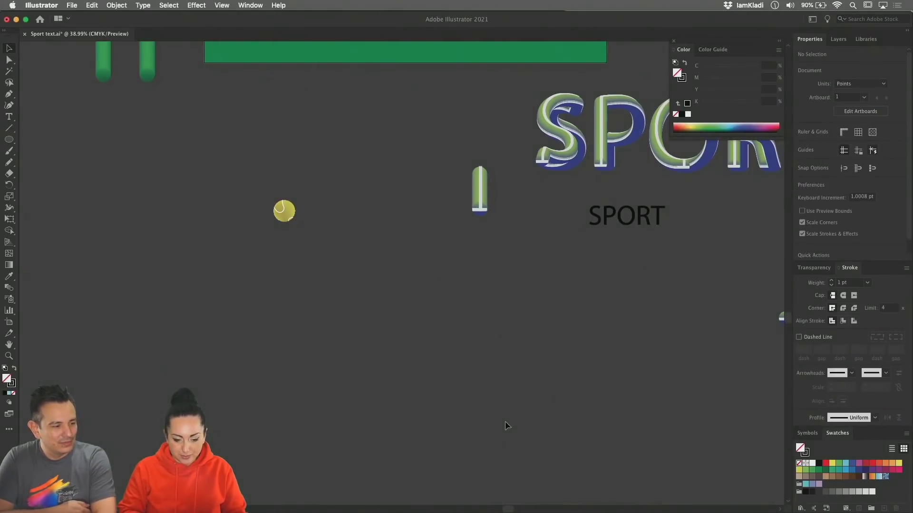
scroll(505, 421, down, 4)
scroll(505, 421, up, 3)
scroll(504, 421, right, 2)
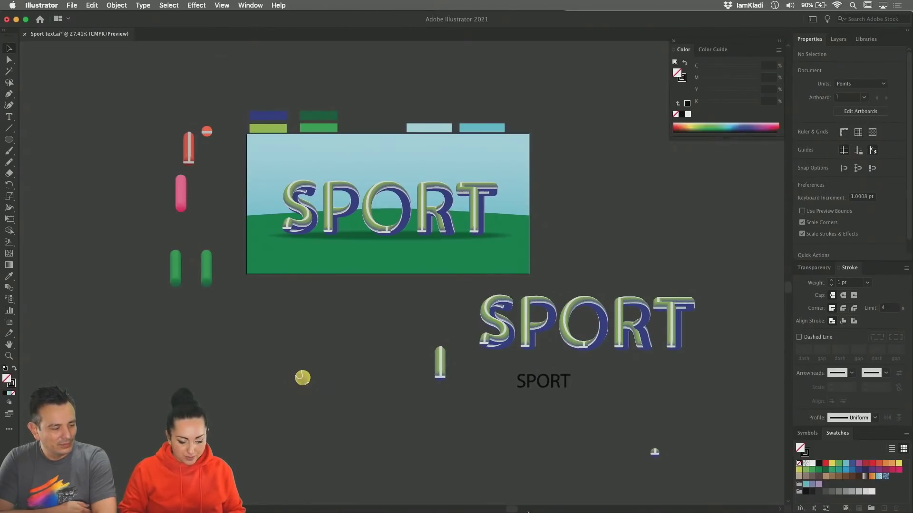
Step: Switch to Chrome and look through the project gallery on the artist's Behance profile
mouse_move(404, 511)
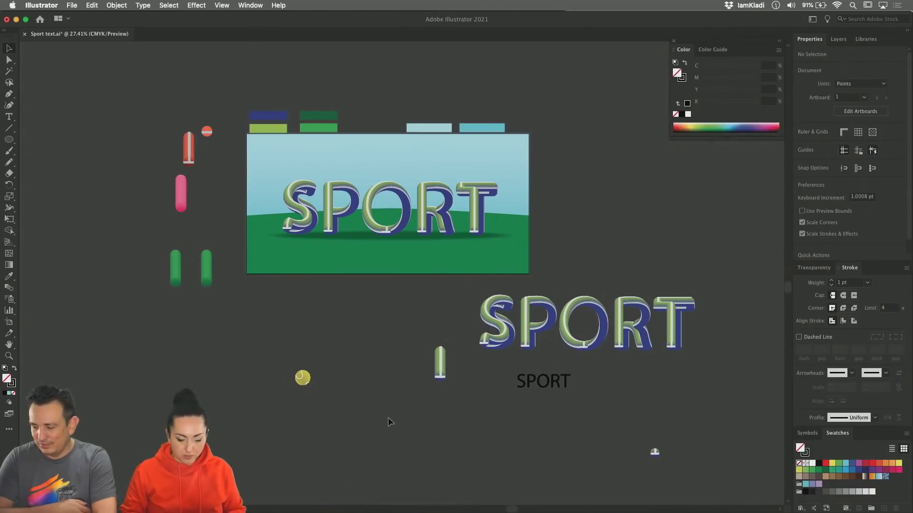
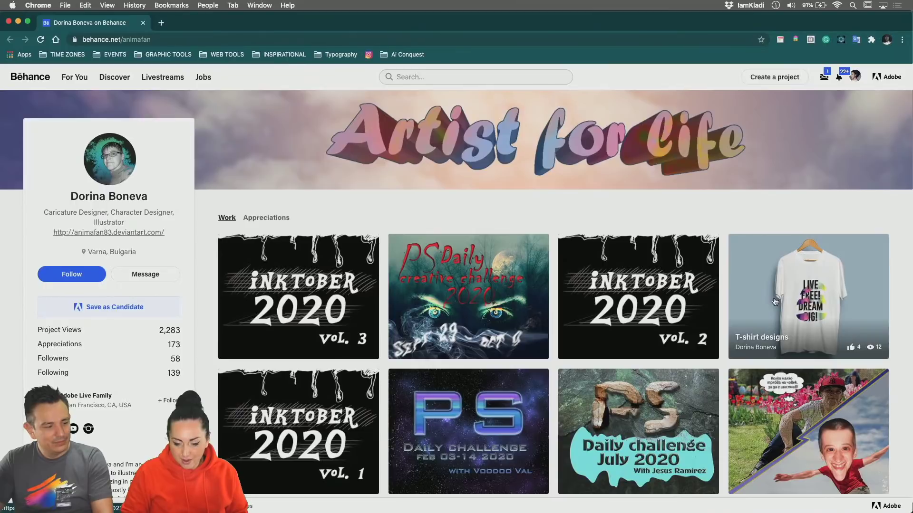
scroll(775, 302, down, 2)
scroll(775, 303, down, 3)
scroll(771, 266, down, 3)
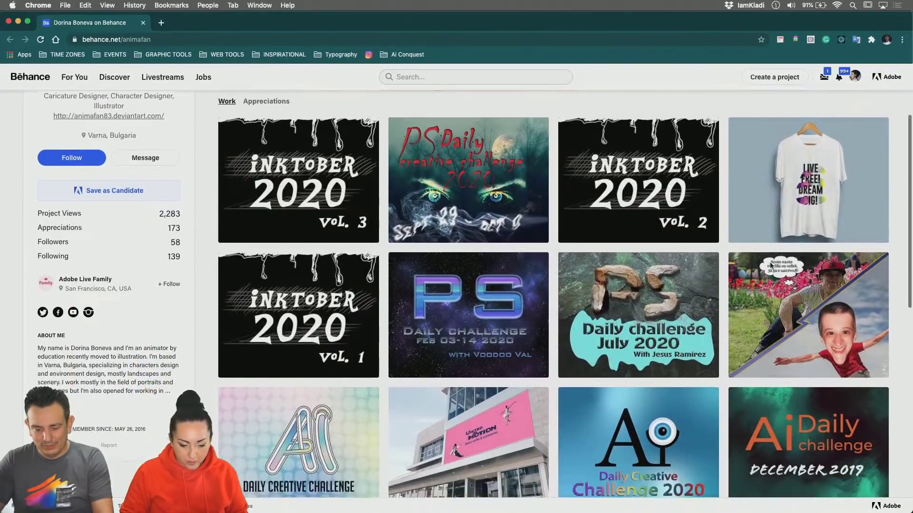
scroll(771, 266, down, 3)
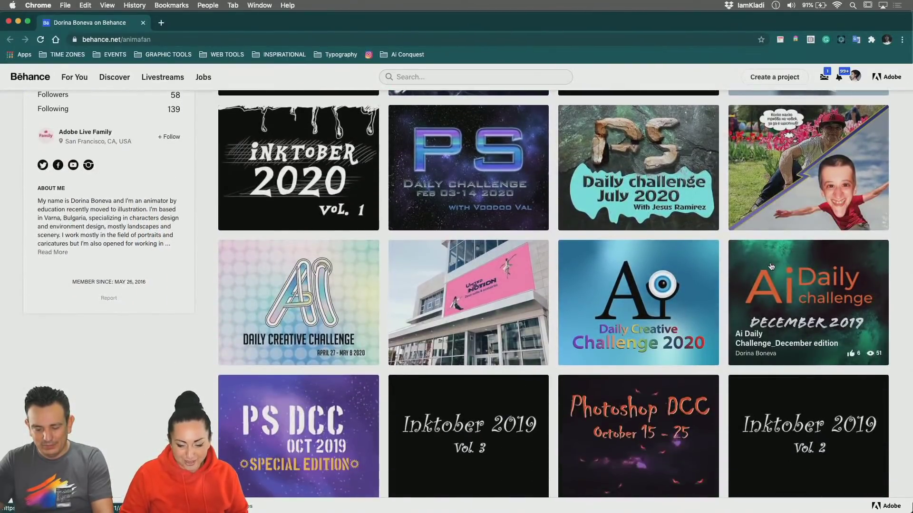
Step: Look through the older projects in the artist's Behance gallery down to its end and return to the newest ones
scroll(770, 266, down, 2)
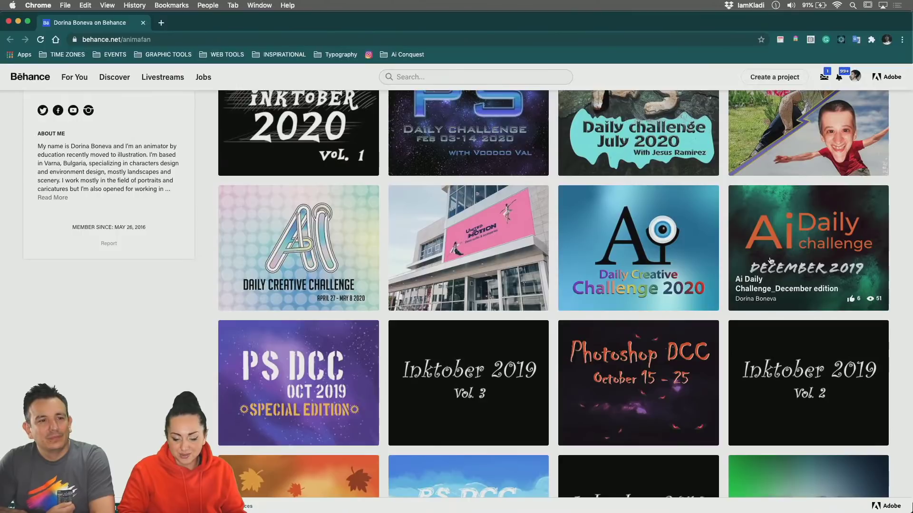
scroll(808, 321, down, 2)
scroll(834, 341, down, 4)
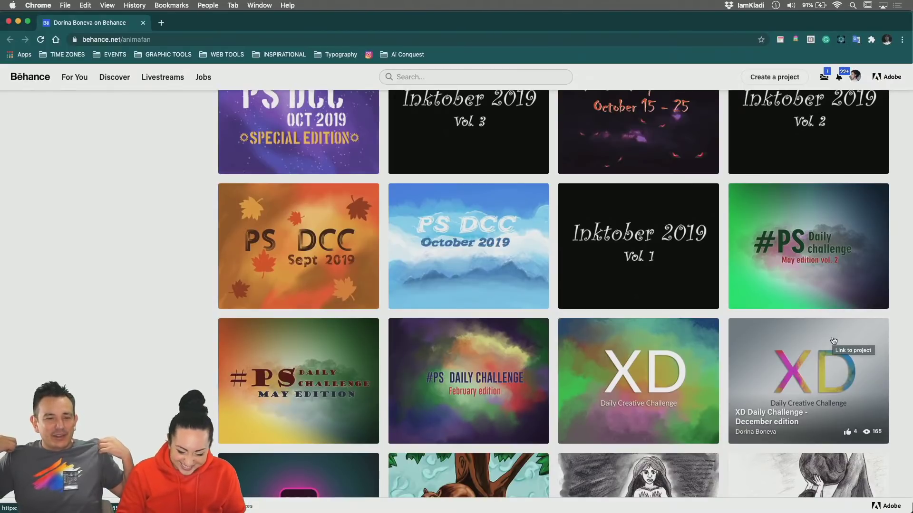
scroll(803, 396, down, 5)
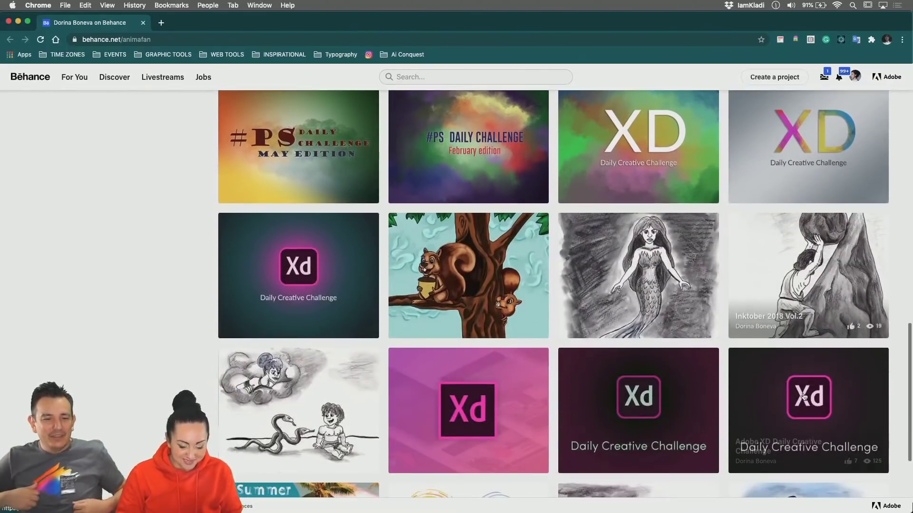
scroll(804, 396, down, 5)
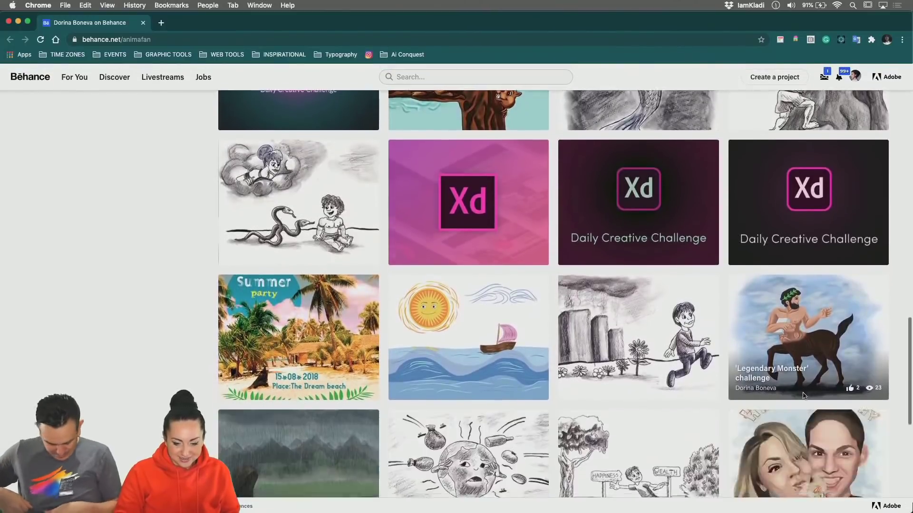
scroll(803, 396, down, 10)
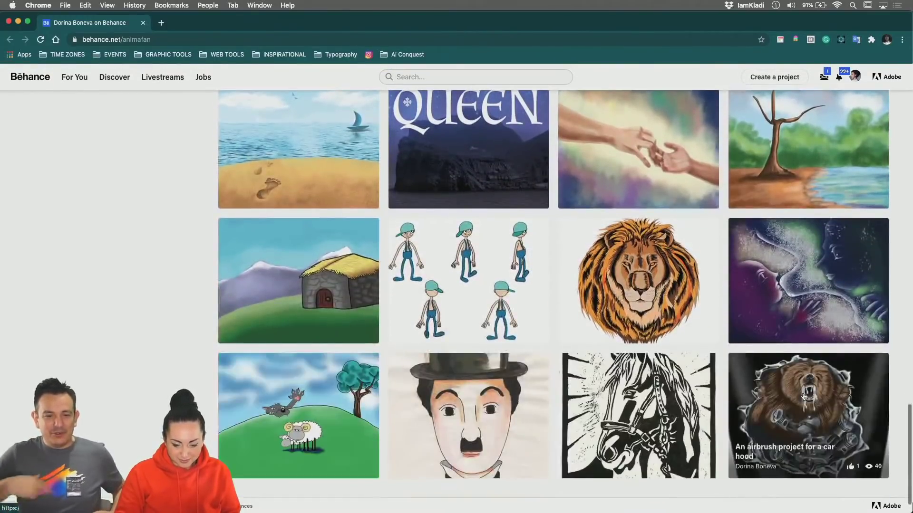
scroll(803, 396, down, 1)
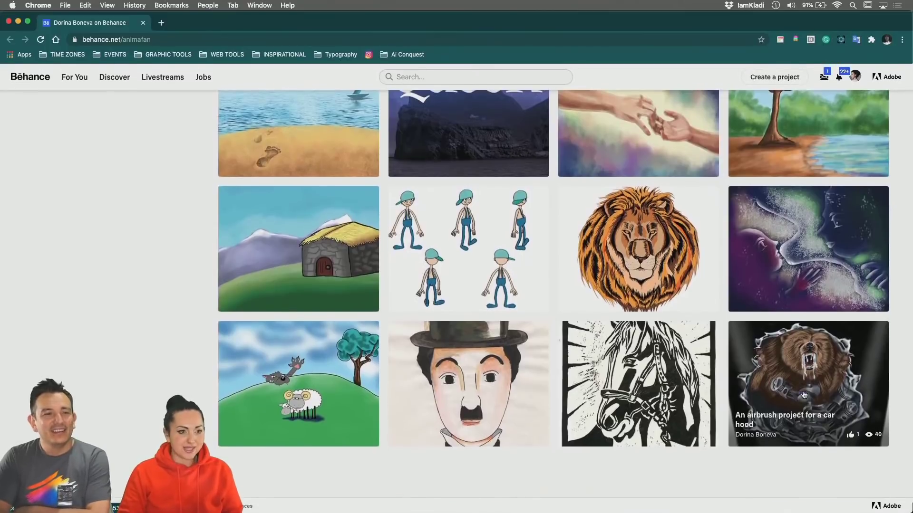
scroll(804, 395, up, 20)
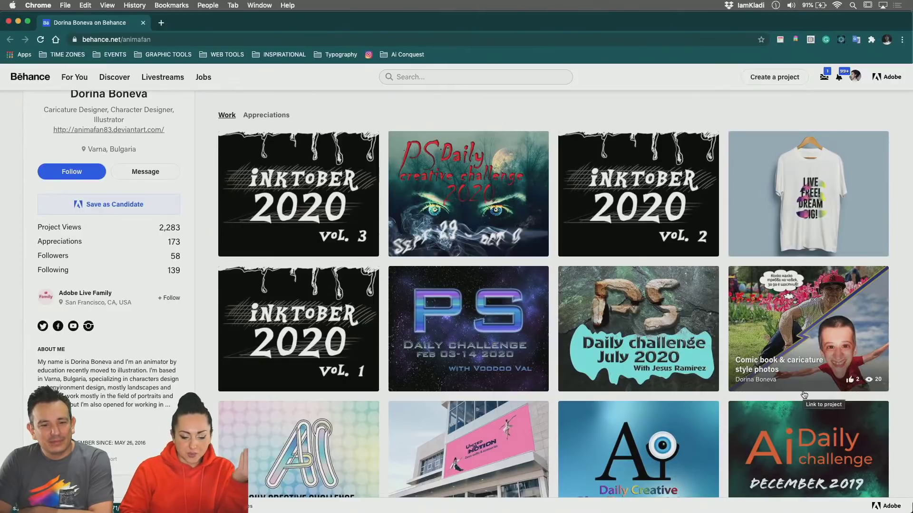
Step: Find the Caricatures Vol. 2 project in the gallery, open it for a look and close it
scroll(803, 395, down, 3)
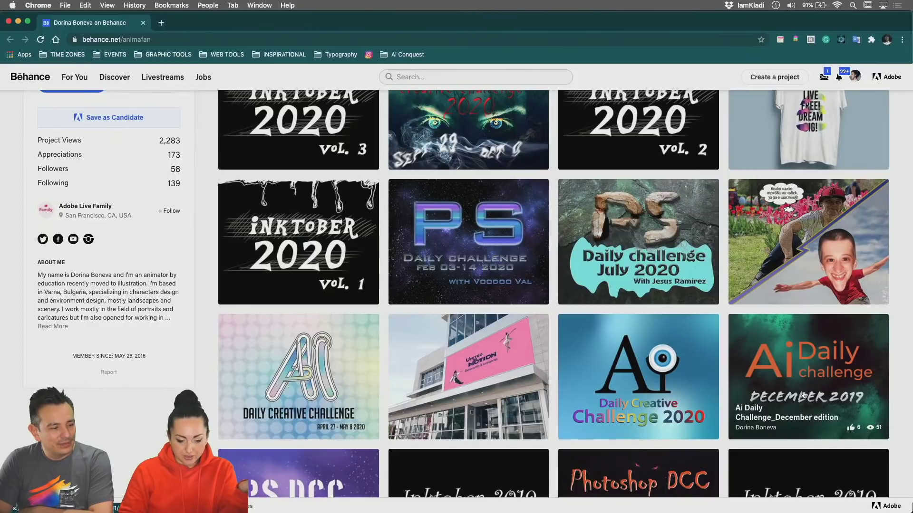
scroll(803, 395, down, 10)
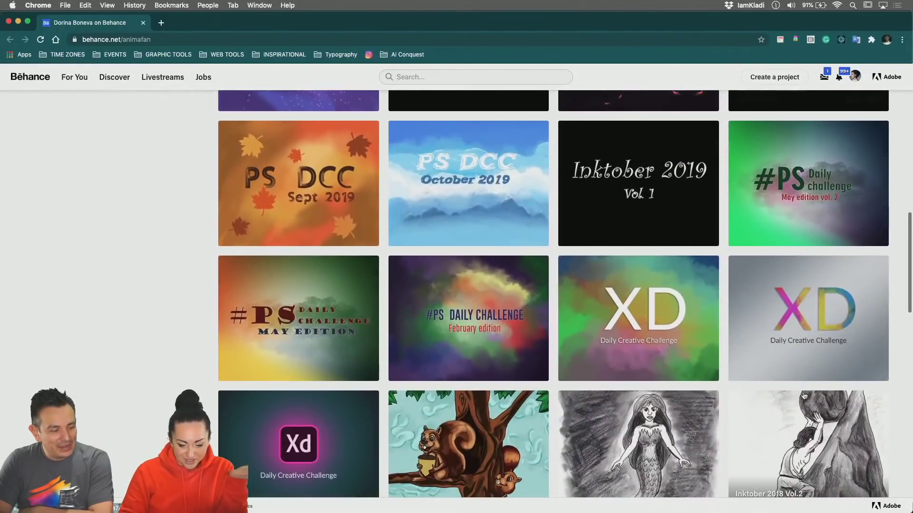
scroll(803, 395, down, 3)
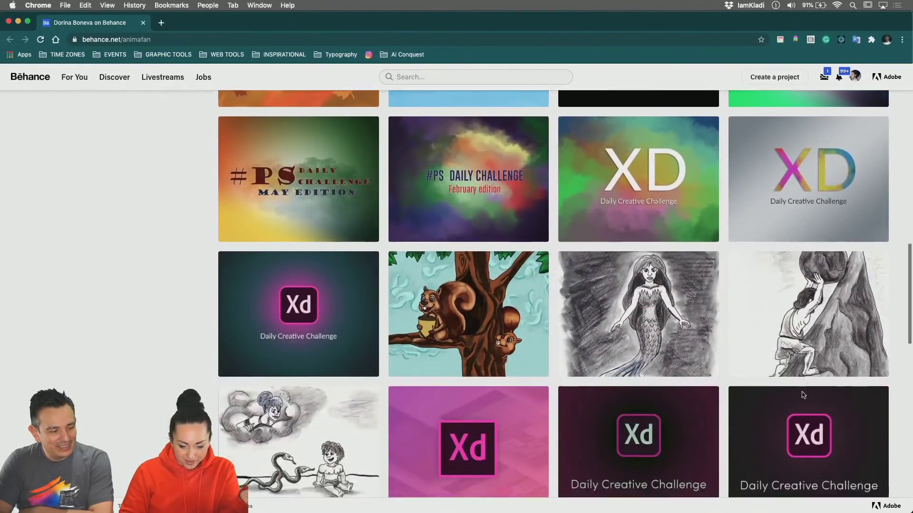
scroll(802, 394, down, 5)
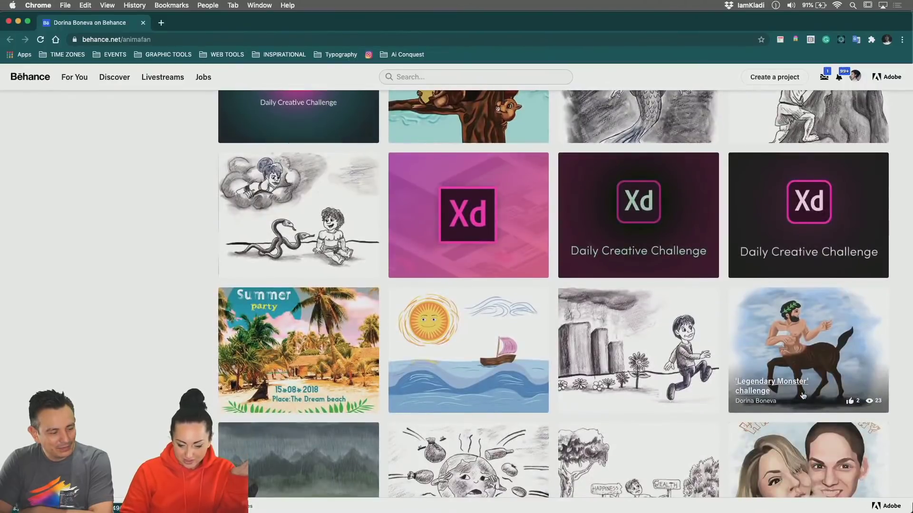
scroll(803, 394, down, 1)
click(794, 403)
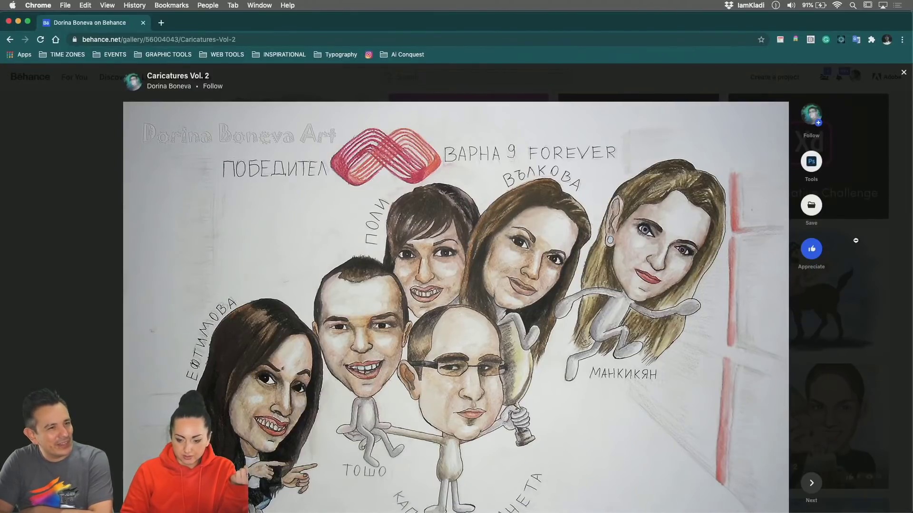
click(902, 76)
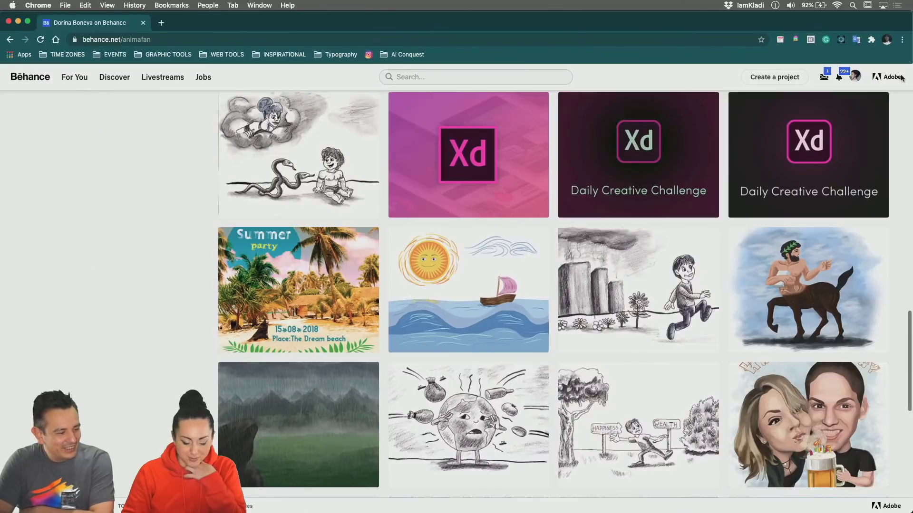
Step: Open the A lion's illustration project, view the lion artwork enlarged, and close the project
scroll(860, 254, down, 10)
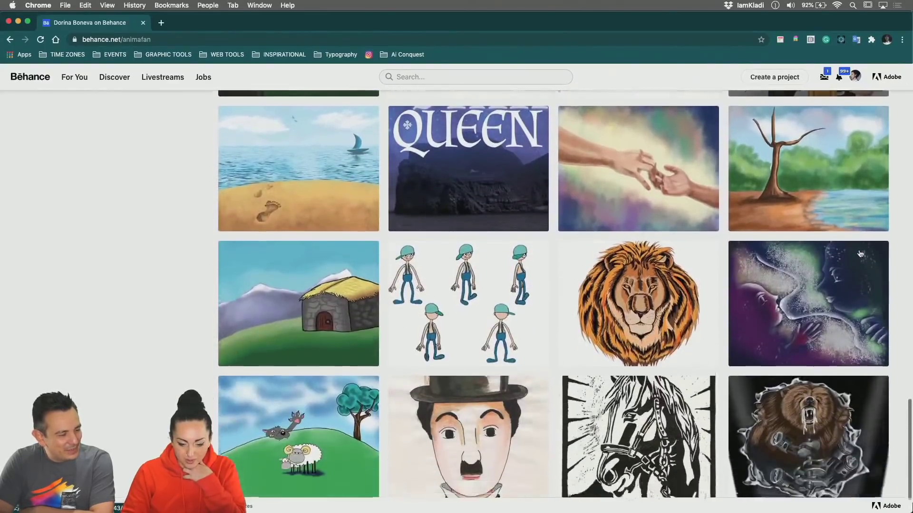
click(700, 281)
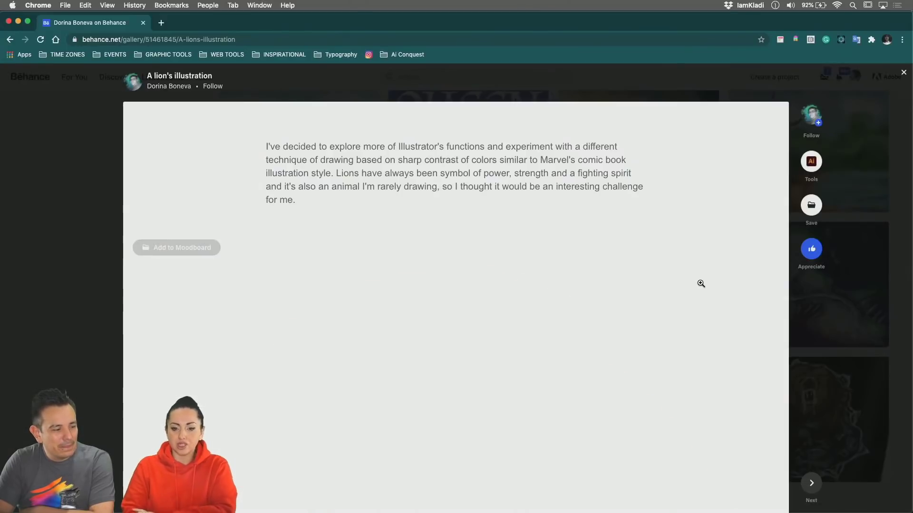
scroll(663, 337, down, 3)
click(663, 337)
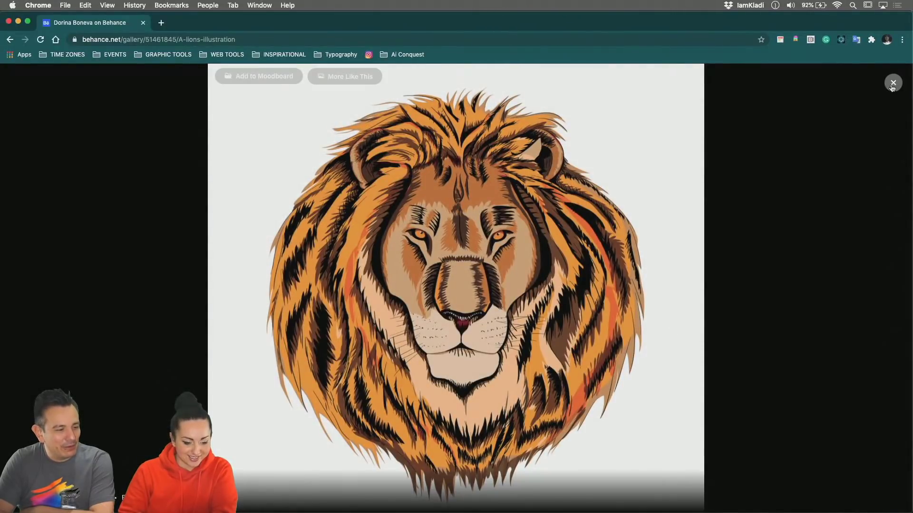
click(893, 84)
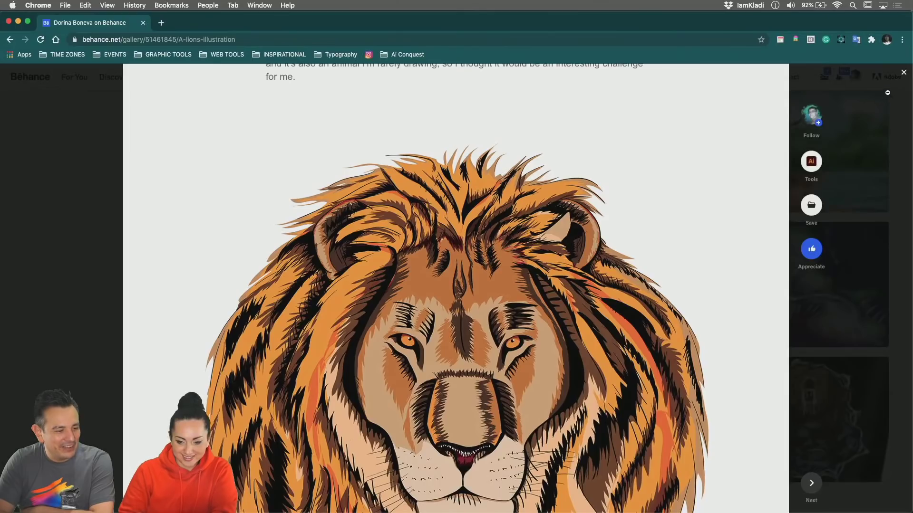
click(896, 79)
Step: Return to the newest projects in the gallery and open the T-shirt designs project
scroll(656, 210, down, 10)
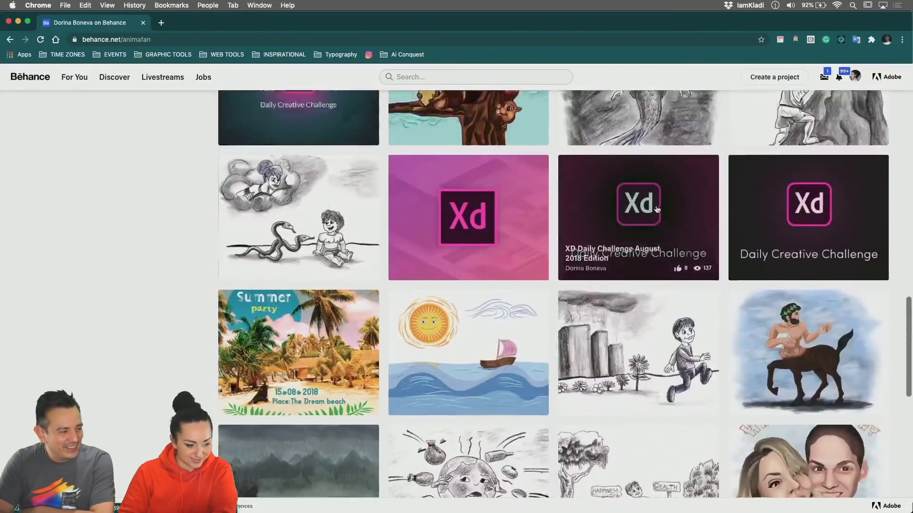
scroll(656, 209, up, 6)
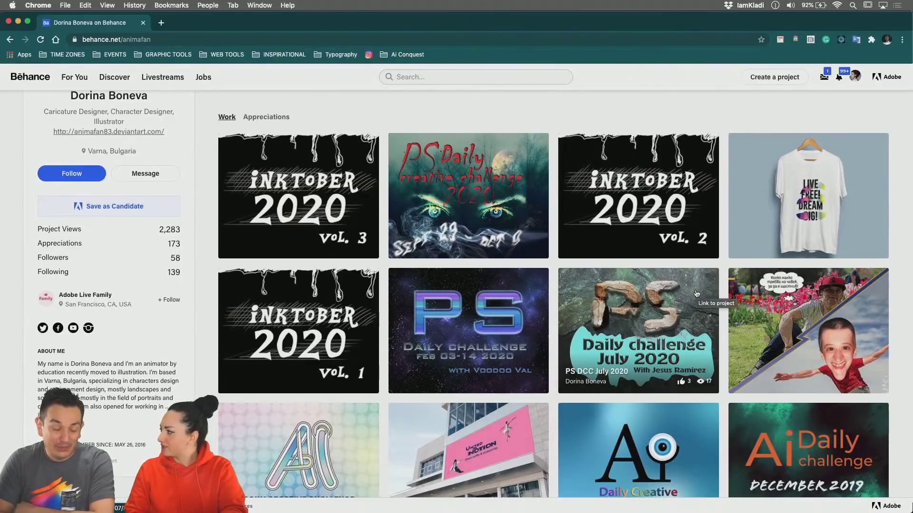
scroll(693, 295, down, 4)
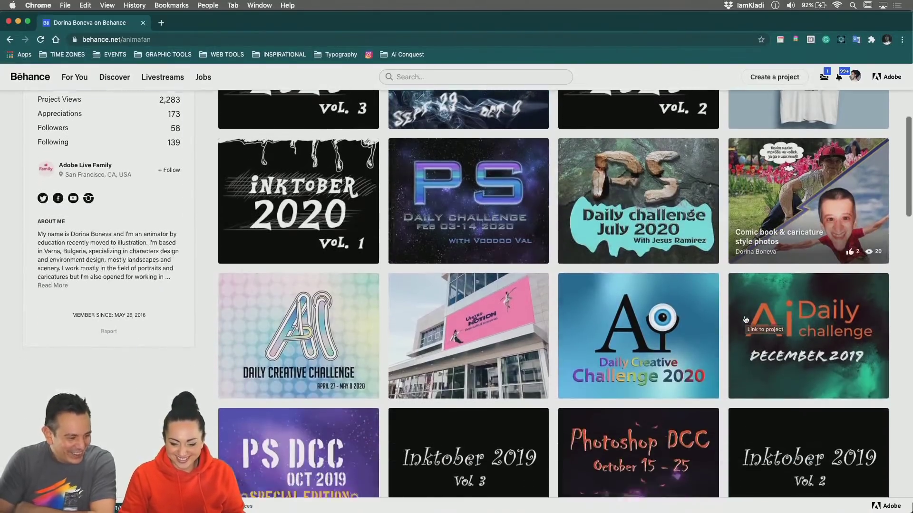
scroll(790, 214, up, 3)
click(794, 190)
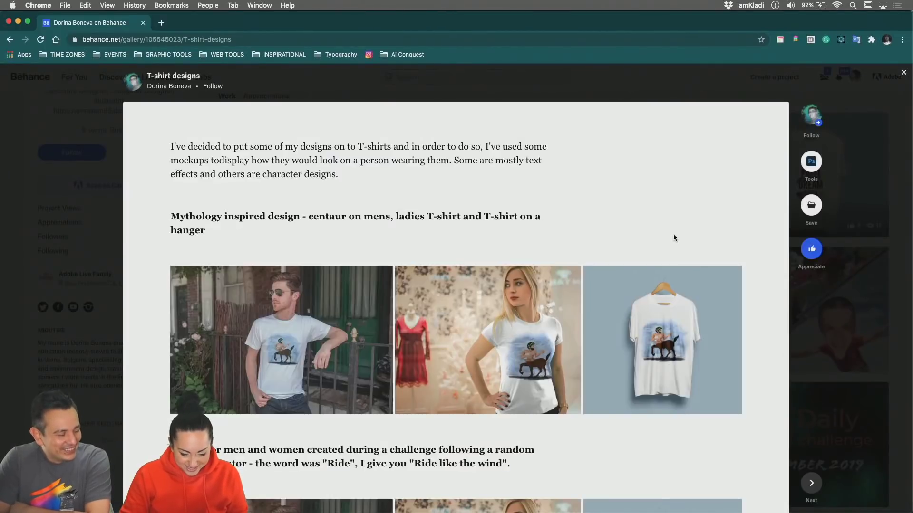
Step: Review the first T-shirt mockups and view the LIVE FREE! DREAM BIG! shirt on a hanger enlarged
scroll(673, 236, down, 3)
scroll(674, 235, down, 4)
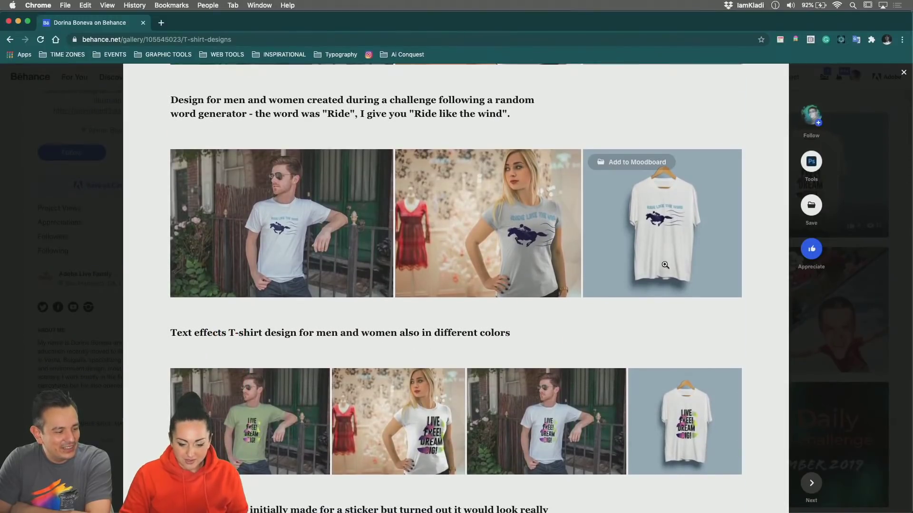
scroll(674, 235, down, 2)
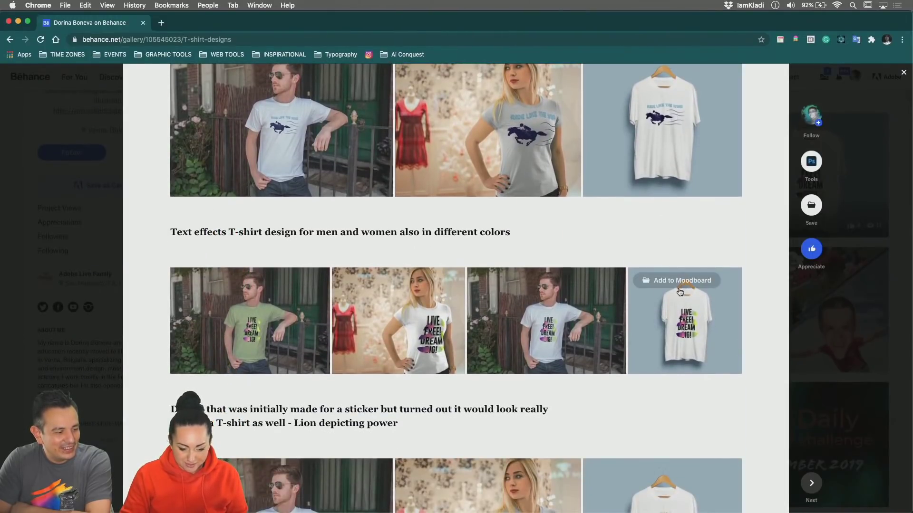
click(632, 312)
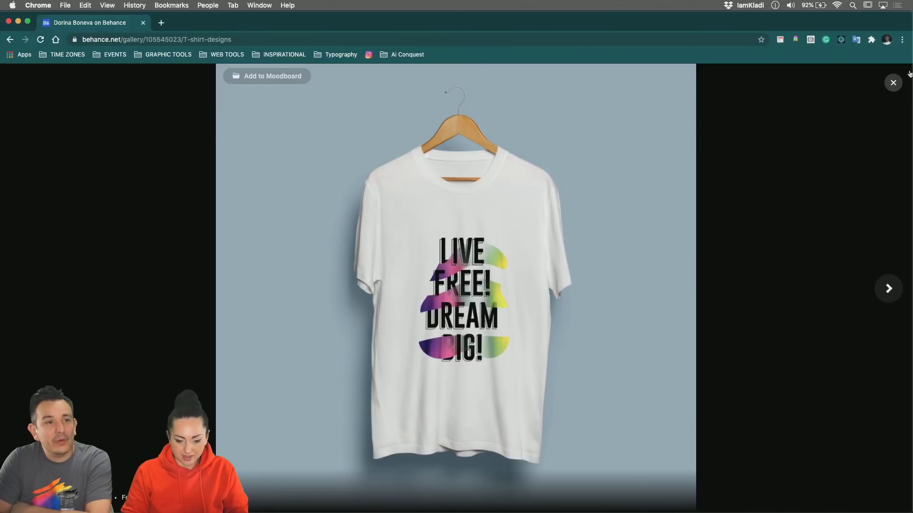
click(893, 83)
Step: Examine the lion T-shirts up close and the avatar and catchy phrase designs, and close the T-shirt designs project
scroll(703, 285, down, 10)
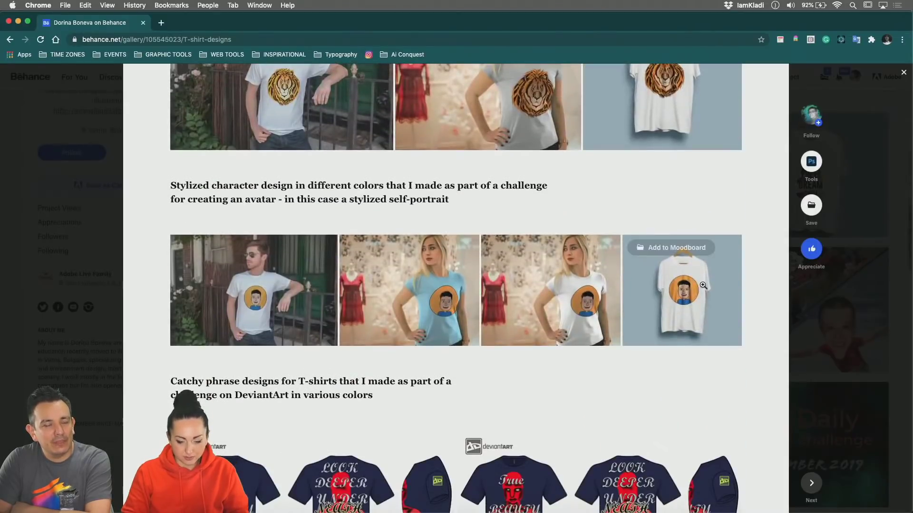
scroll(703, 285, up, 3)
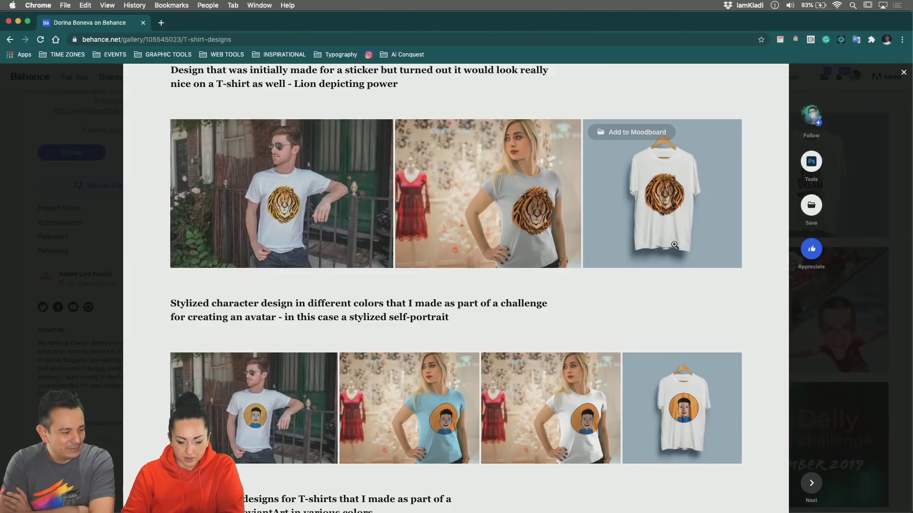
scroll(674, 245, up, 1)
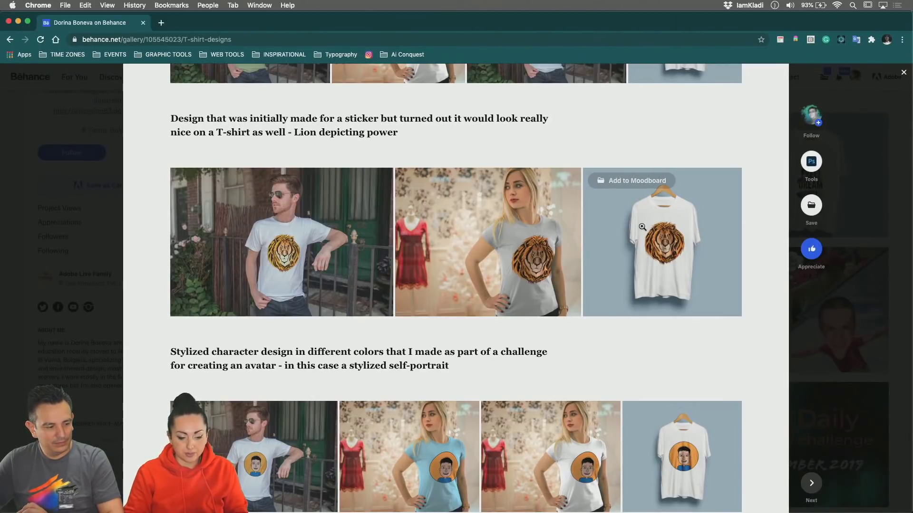
scroll(642, 227, up, 3)
scroll(642, 227, up, 2)
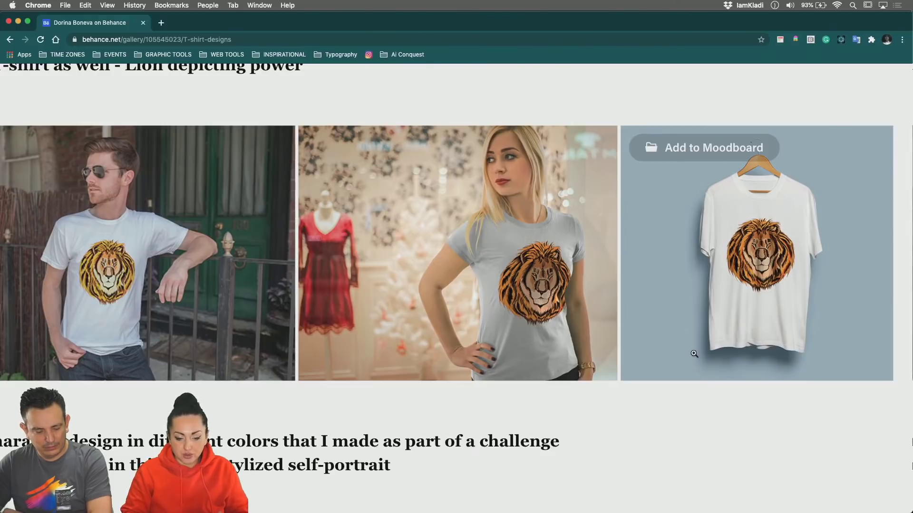
scroll(692, 351, down, 5)
scroll(689, 373, down, 10)
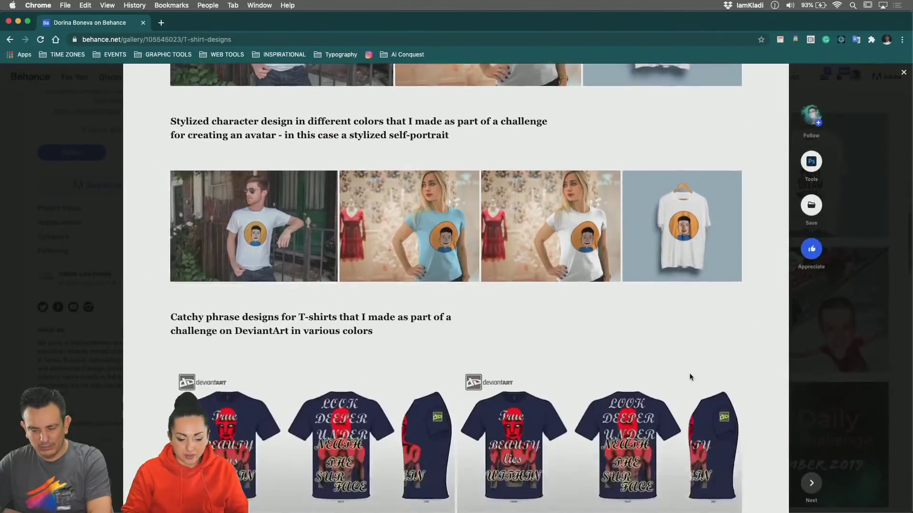
scroll(689, 374, down, 15)
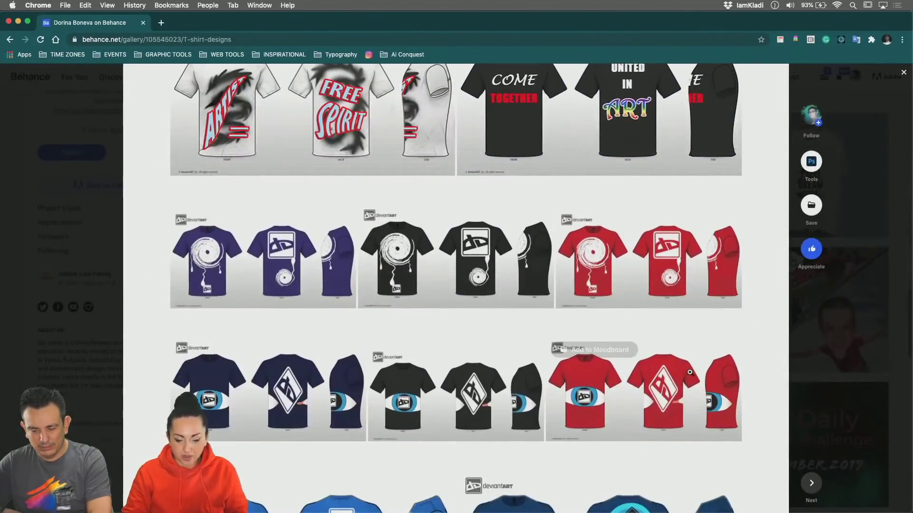
scroll(689, 372, up, 15)
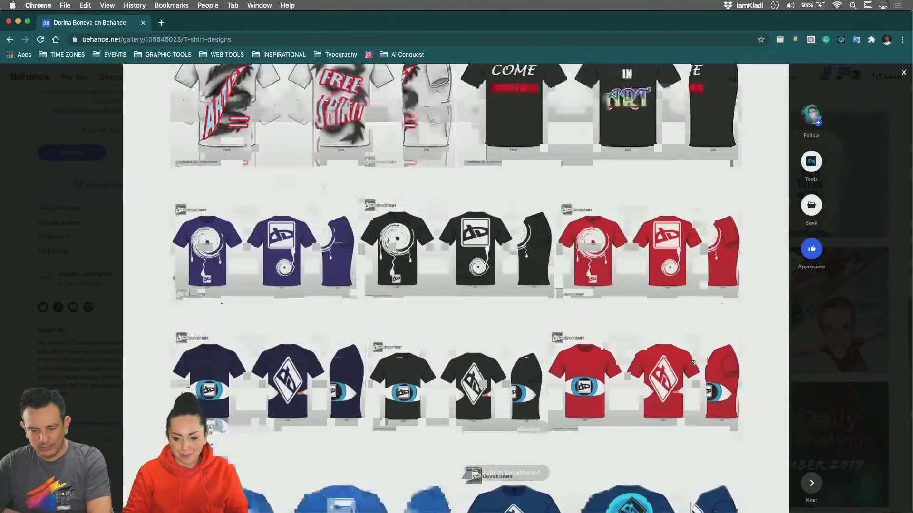
click(902, 73)
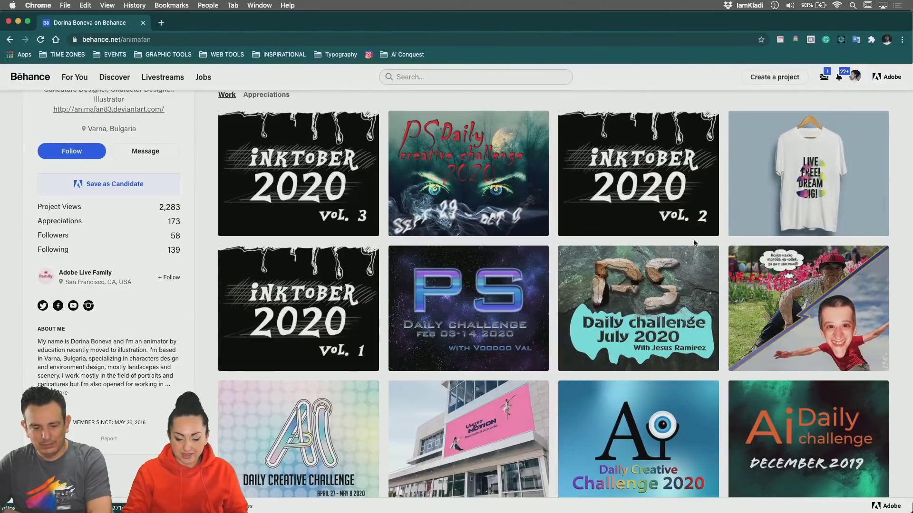
Step: Open the PS DCC July 2020 project and view the Day 1 bowling portrait enlarged
click(685, 257)
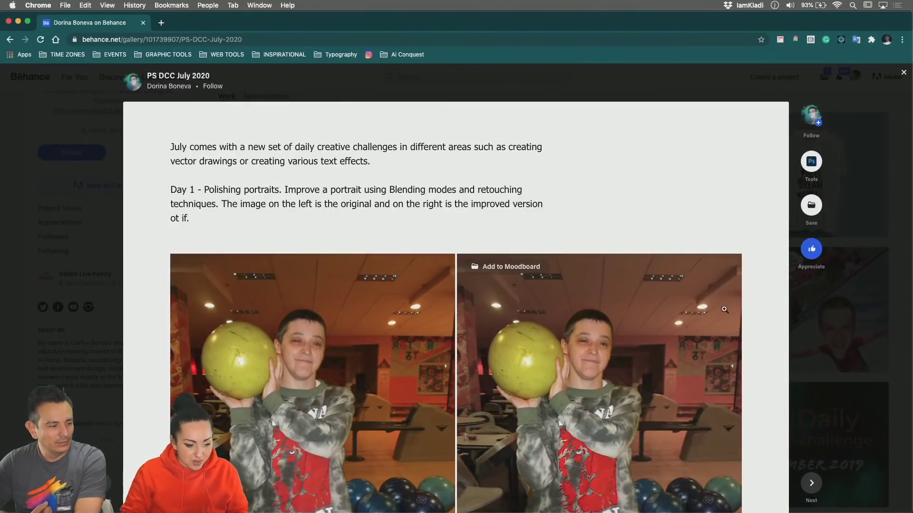
scroll(707, 332, down, 5)
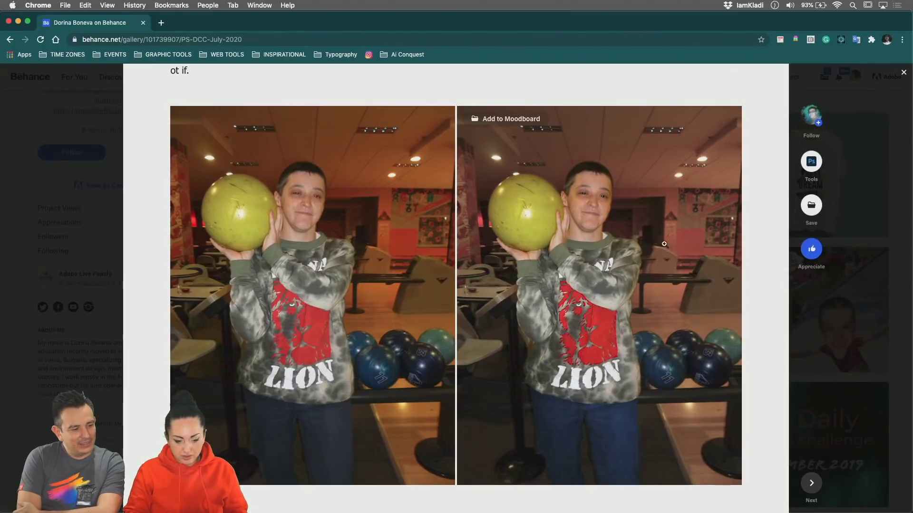
click(393, 217)
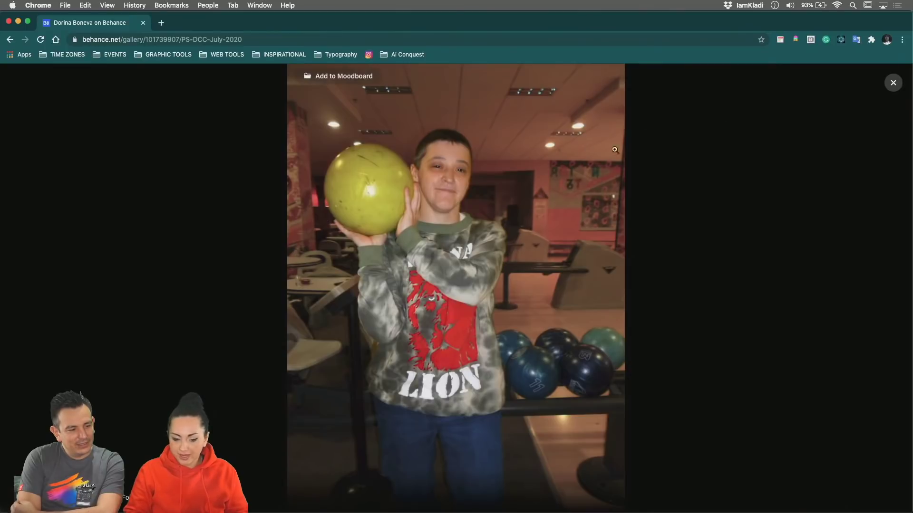
click(893, 82)
Step: Review the Day 2 color grading and Day 3 video thumbnail entries of the July 2020 challenge
scroll(672, 283, down, 5)
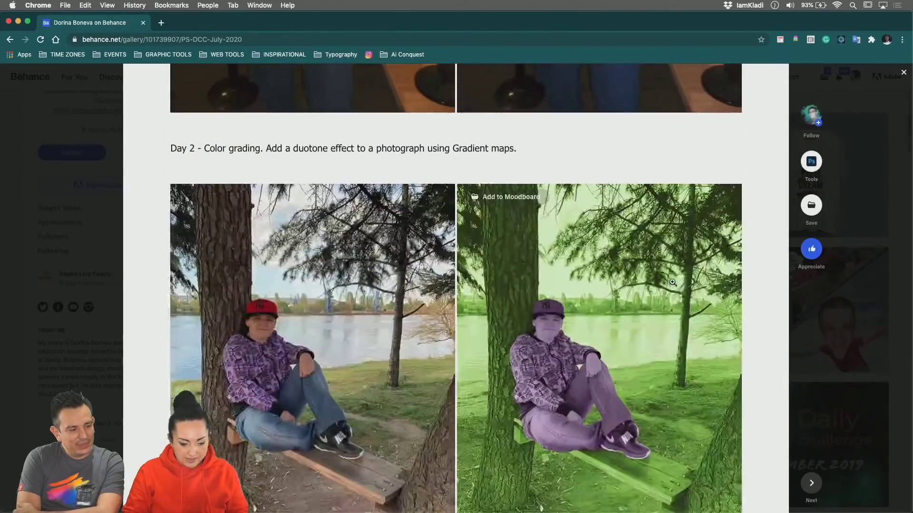
scroll(671, 282, down, 2)
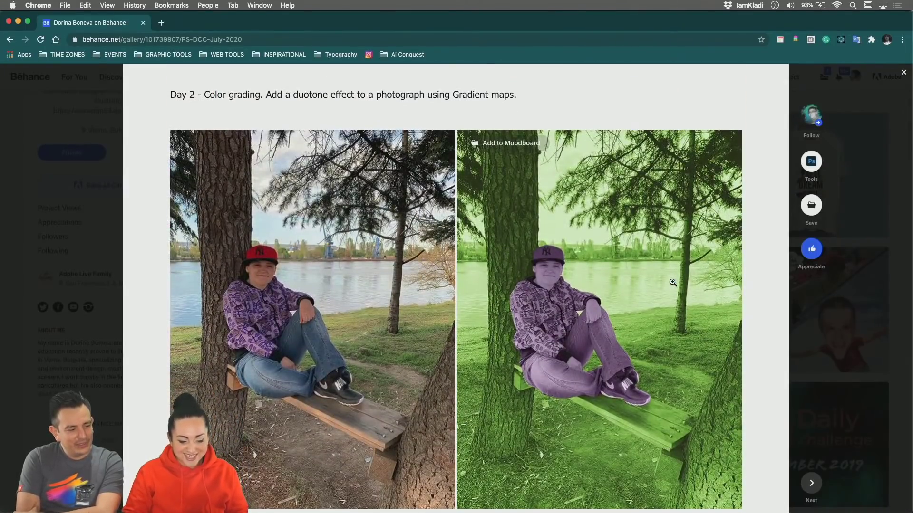
scroll(673, 282, down, 10)
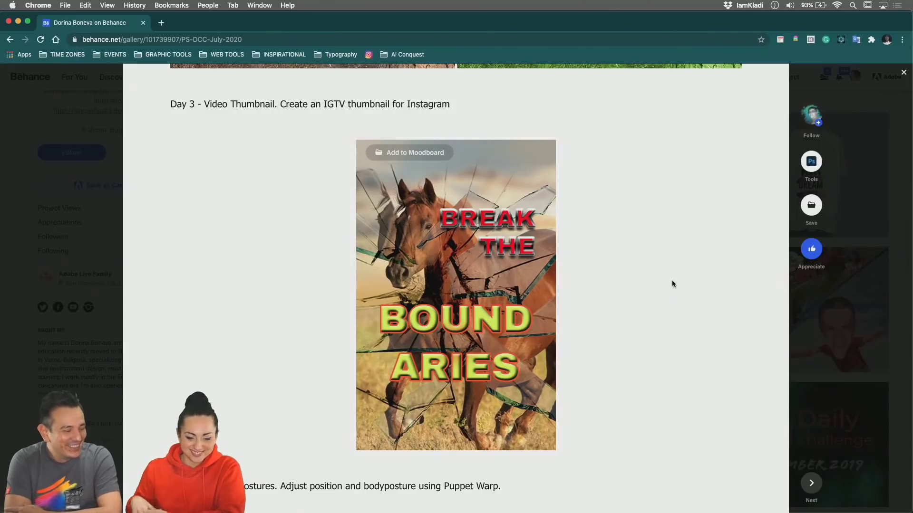
Step: Examine the Photoshop challenge entries from the Day 3 video thumbnail to the crayon-style drawing
scroll(671, 284, down, 7)
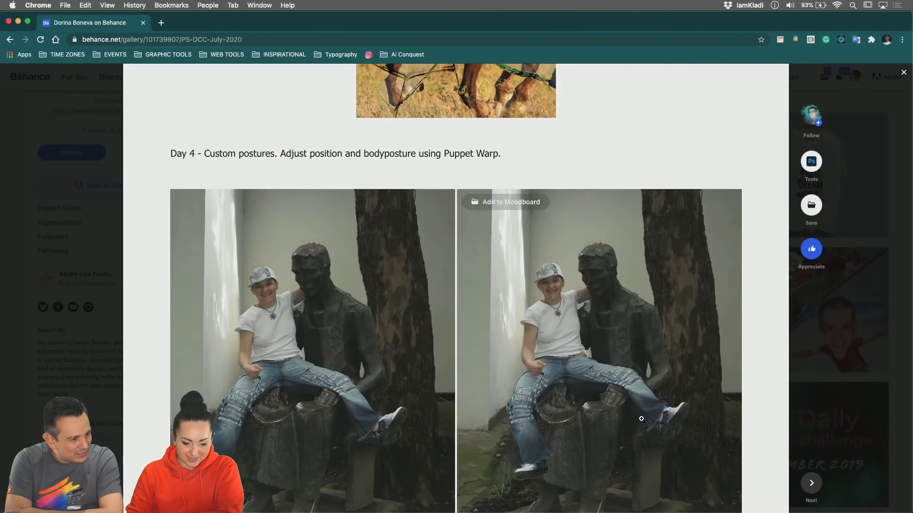
scroll(641, 418, down, 12)
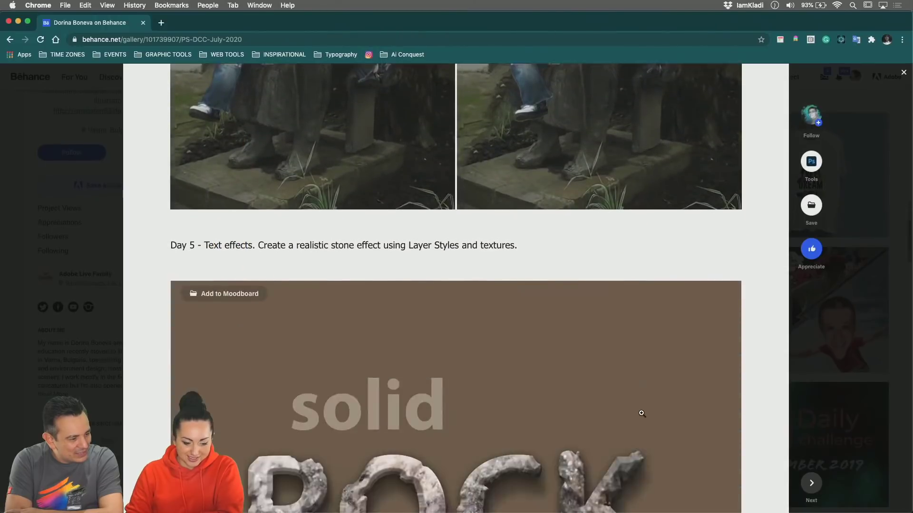
scroll(641, 413, down, 5)
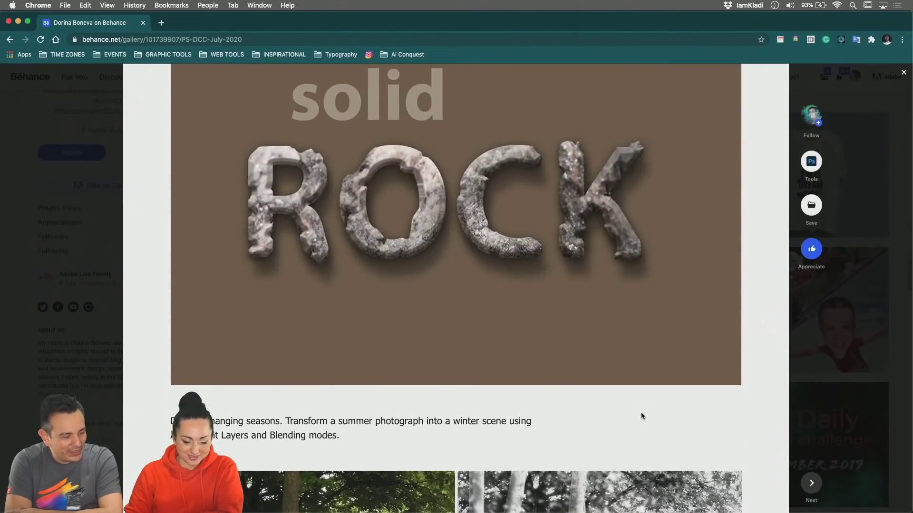
scroll(641, 412, down, 10)
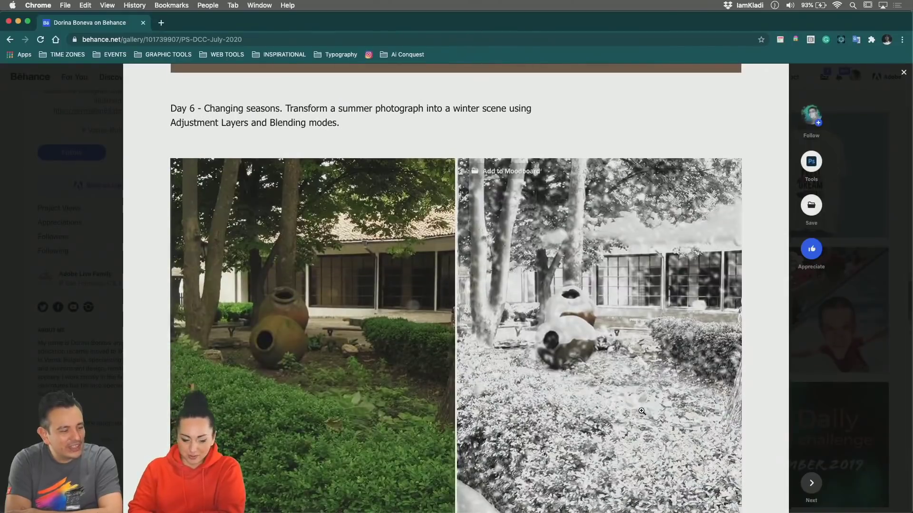
scroll(641, 412, down, 1)
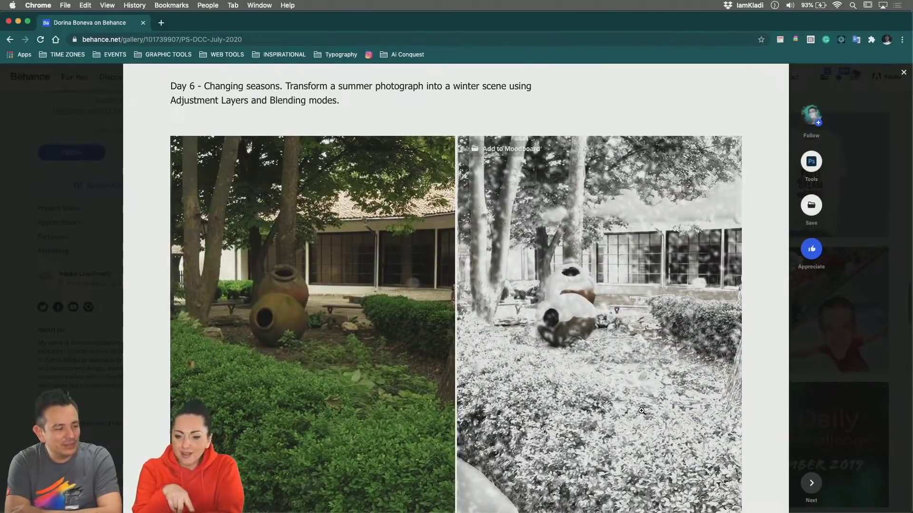
scroll(641, 412, down, 13)
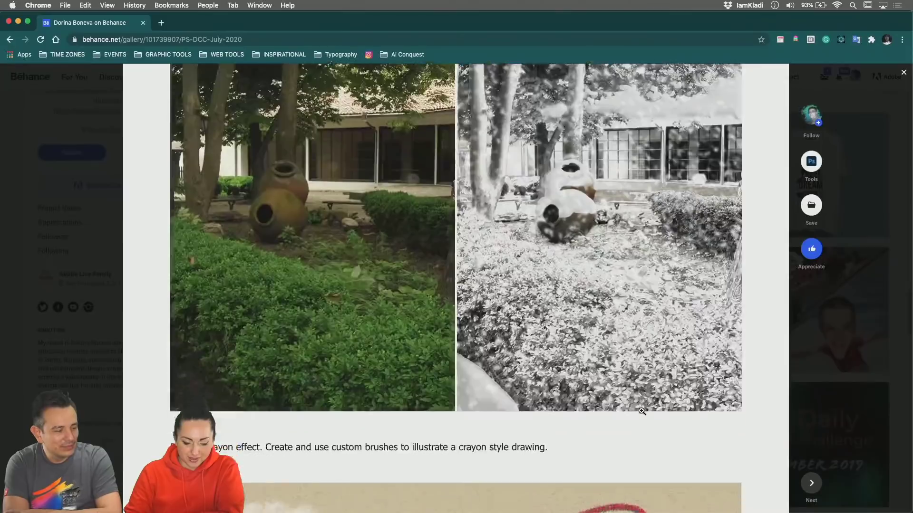
scroll(641, 410, down, 7)
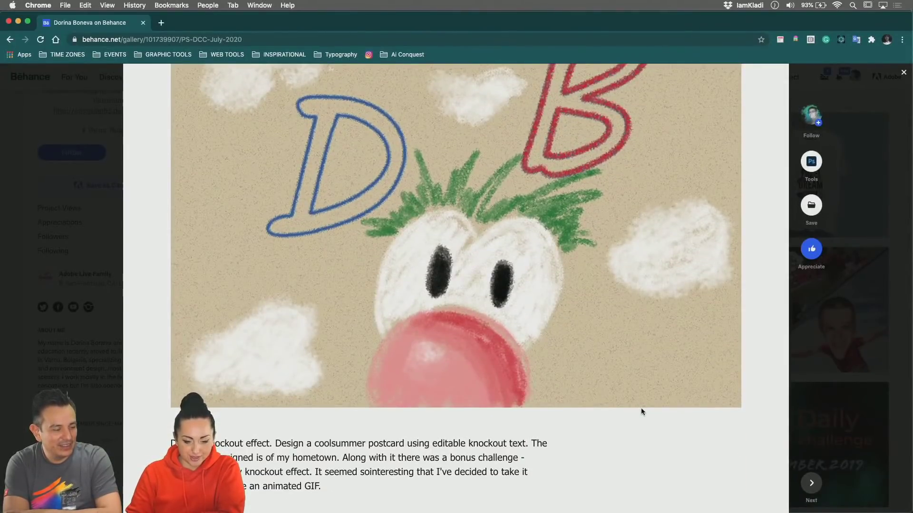
scroll(642, 410, up, 3)
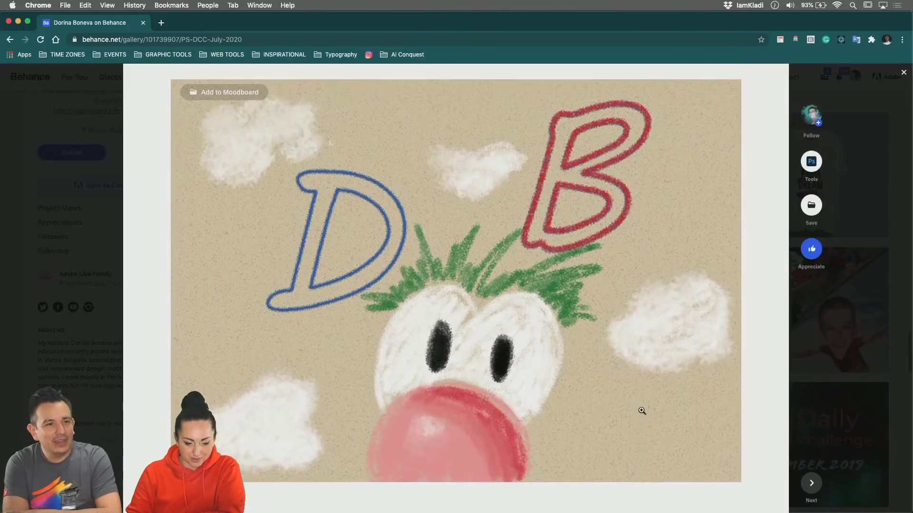
Step: Examine the Day 8 knockout effect entry, enlarge its animated magnifying-glass image, and return to the project
scroll(641, 411, down, 8)
scroll(642, 410, down, 2)
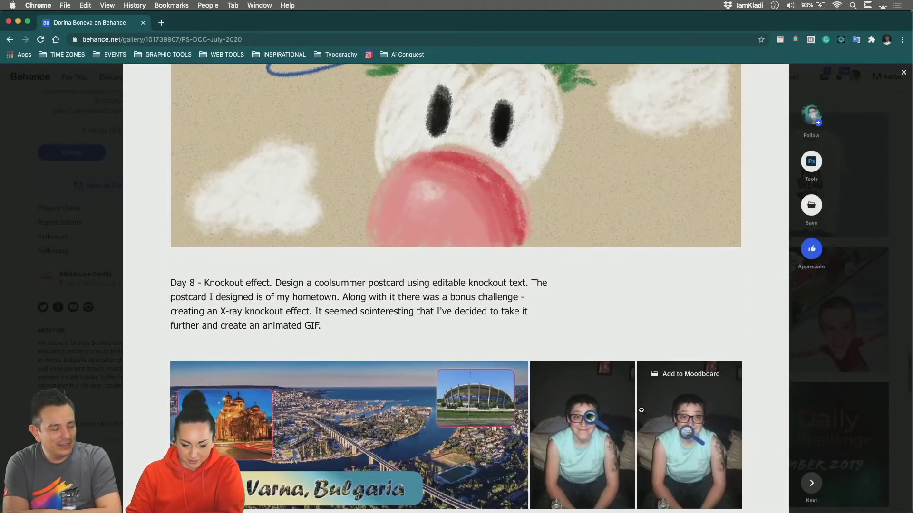
scroll(641, 410, down, 3)
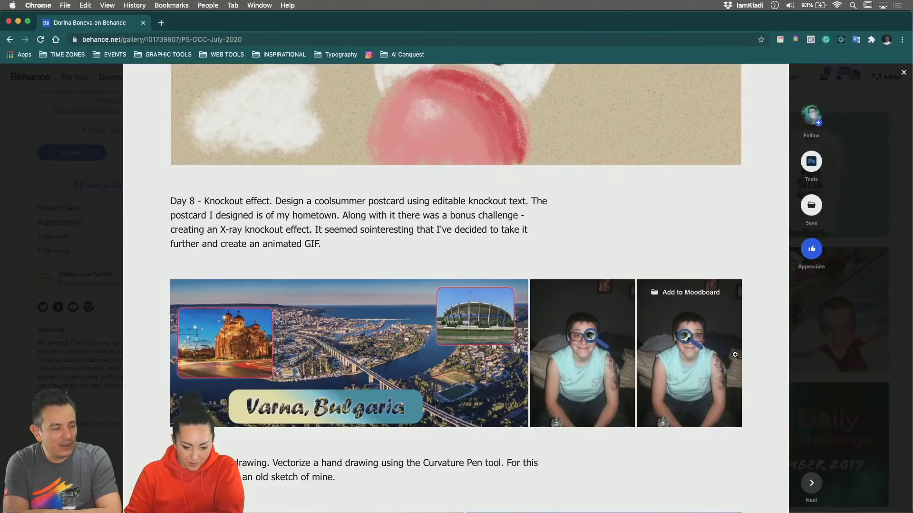
scroll(701, 350, down, 2)
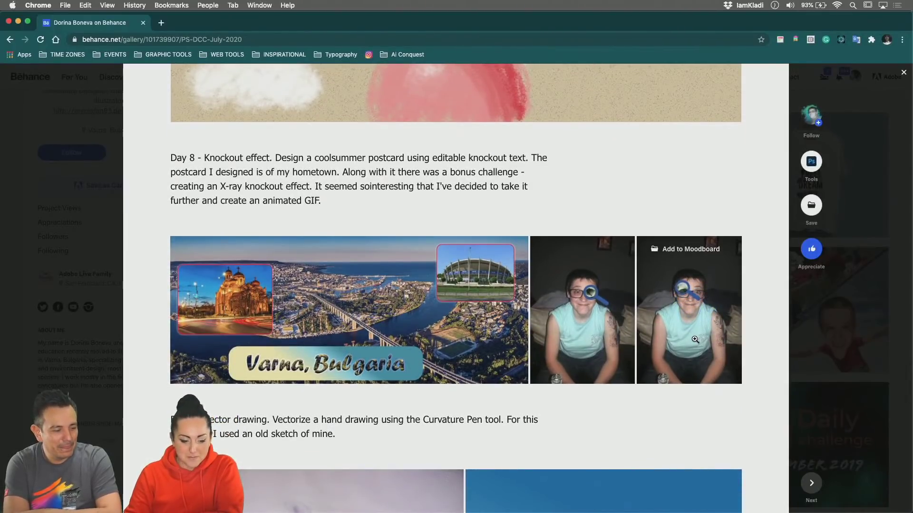
scroll(695, 339, down, 3)
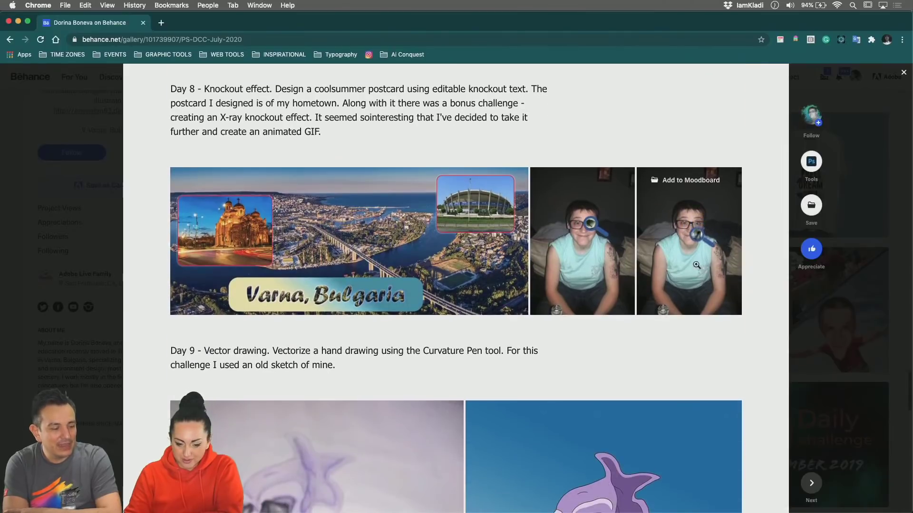
click(692, 238)
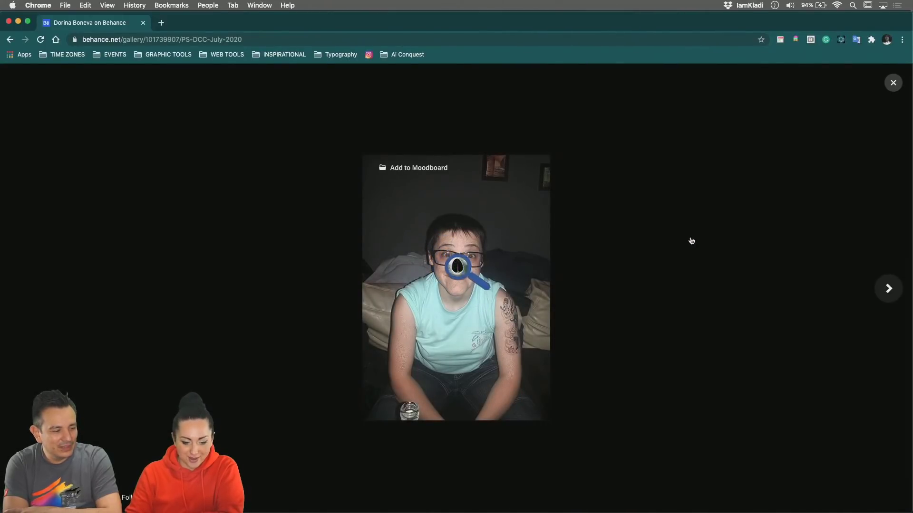
click(543, 261)
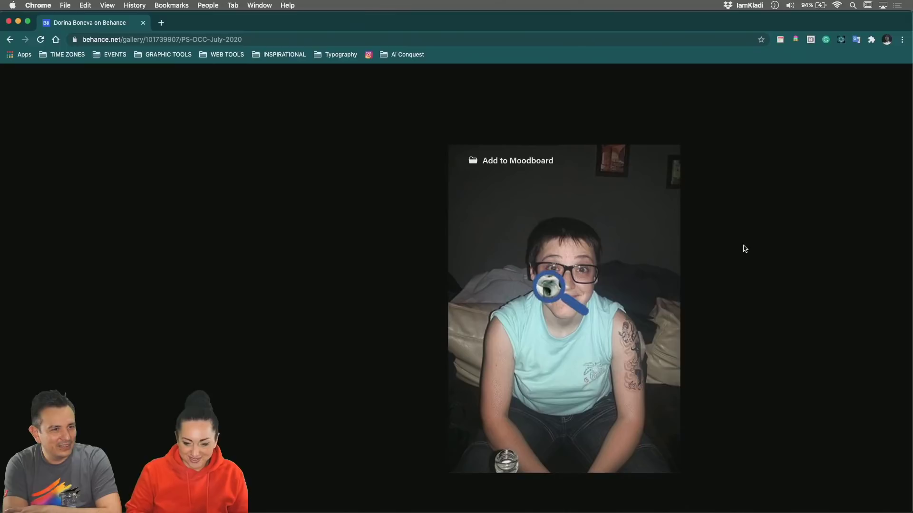
click(816, 150)
Step: Examine the Day 9 vector drawing beside its original sketch, and close the PS DCC July 2020 project
scroll(820, 145, down, 5)
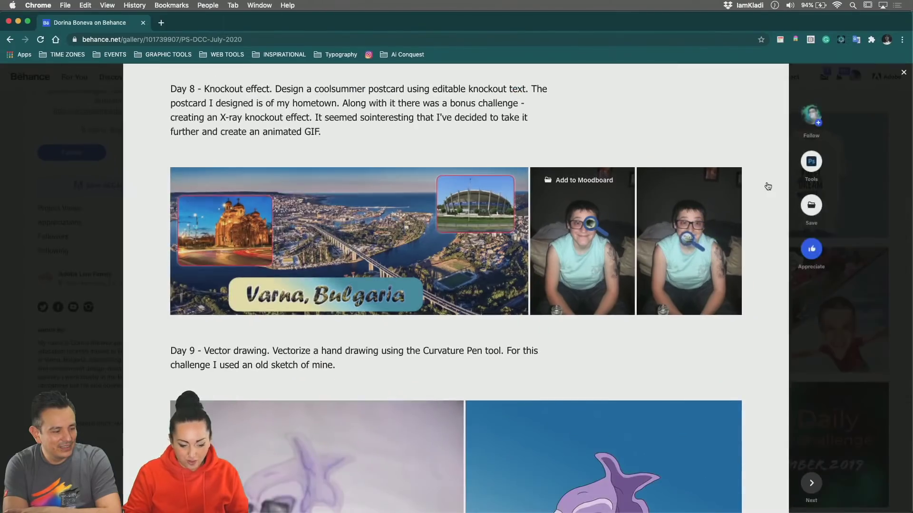
scroll(732, 307, down, 7)
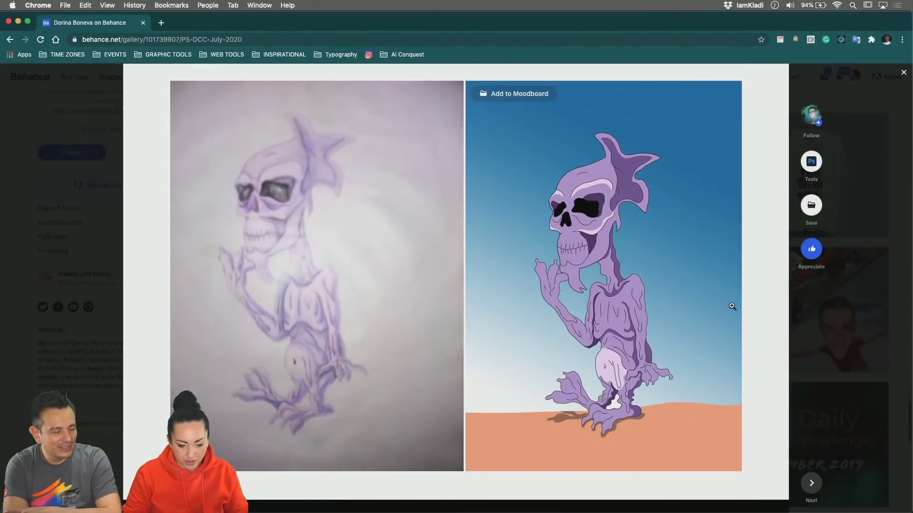
scroll(732, 306, up, 3)
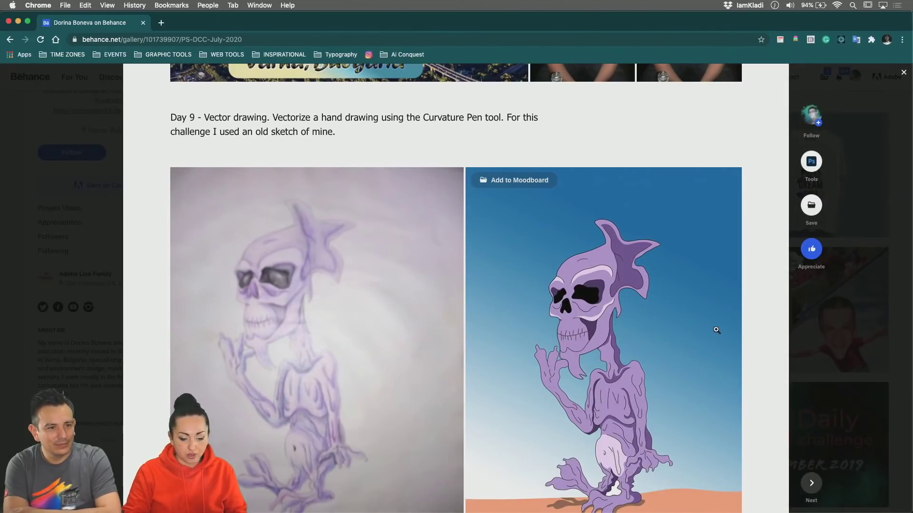
scroll(717, 330, down, 15)
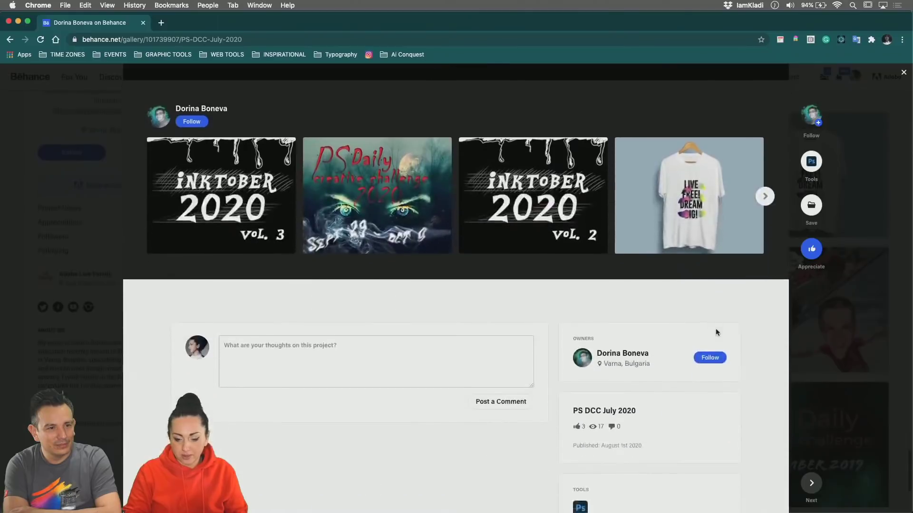
scroll(715, 328, up, 15)
mouse_move(745, 165)
scroll(747, 164, up, 5)
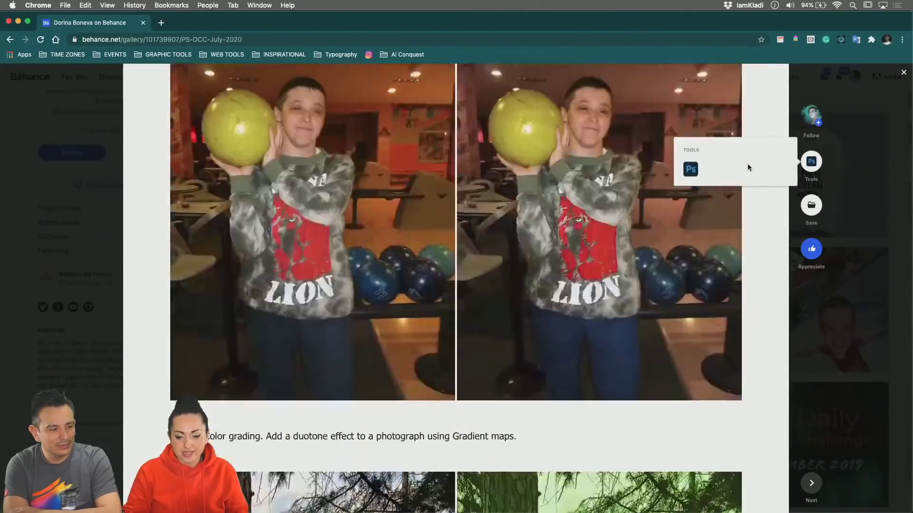
scroll(747, 164, up, 5)
click(903, 74)
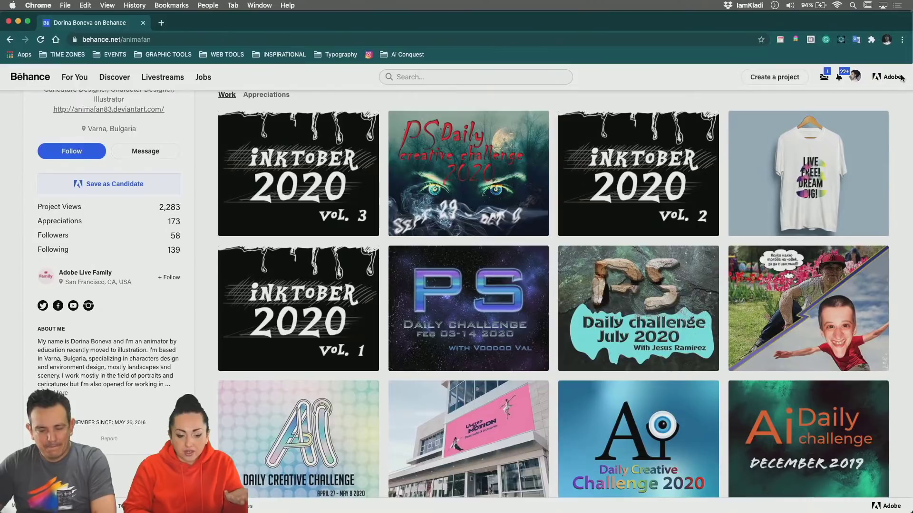
Step: Look through the artist's older projects, view "An airbrush project for a car hood", and close it
scroll(795, 198, down, 15)
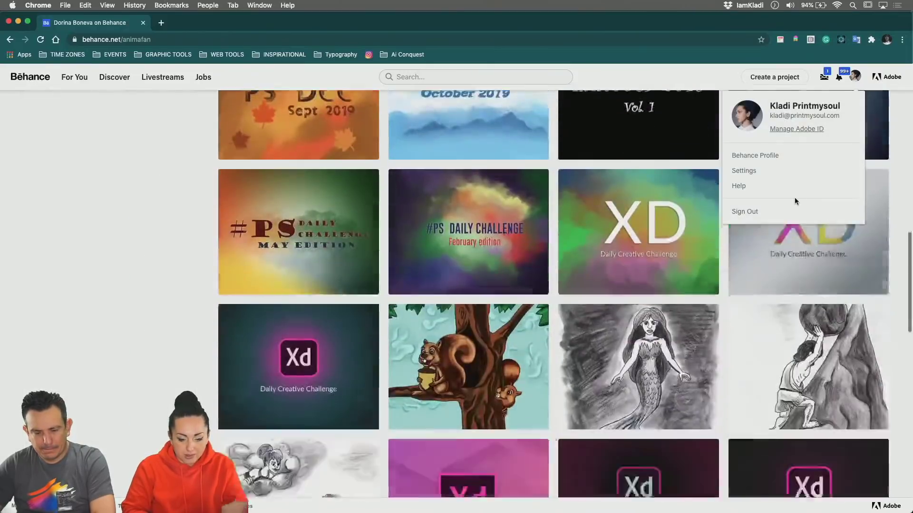
scroll(694, 352, down, 13)
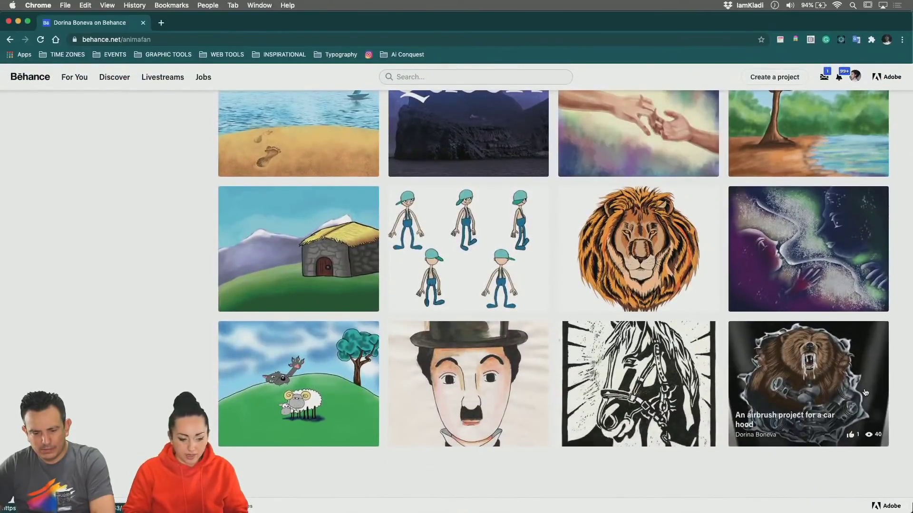
click(856, 383)
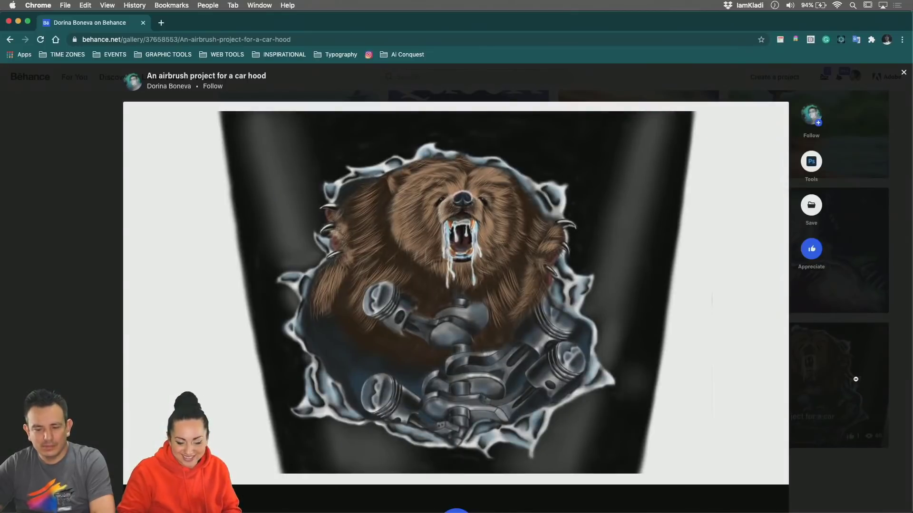
scroll(787, 400, down, 10)
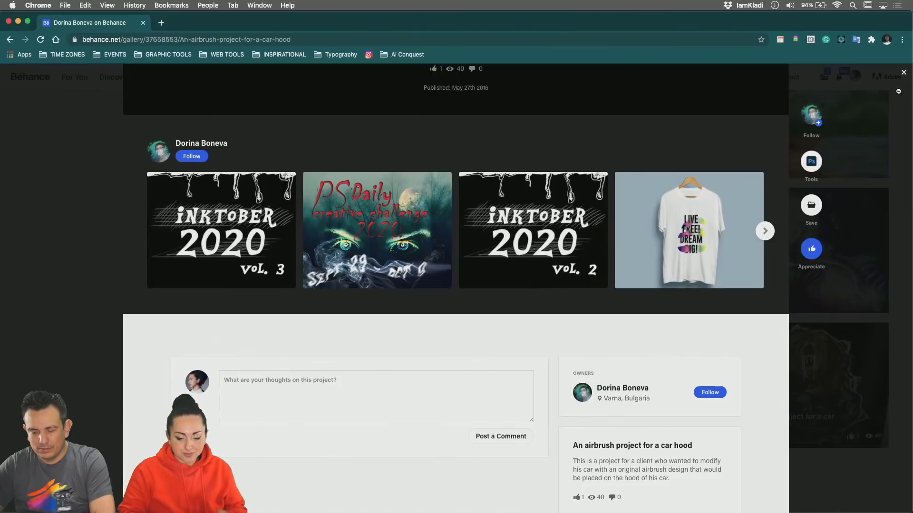
click(903, 72)
Step: Switch to Adobe Illustrator and examine the SPORT lettering in the Sport text.ai document up close
mouse_move(603, 504)
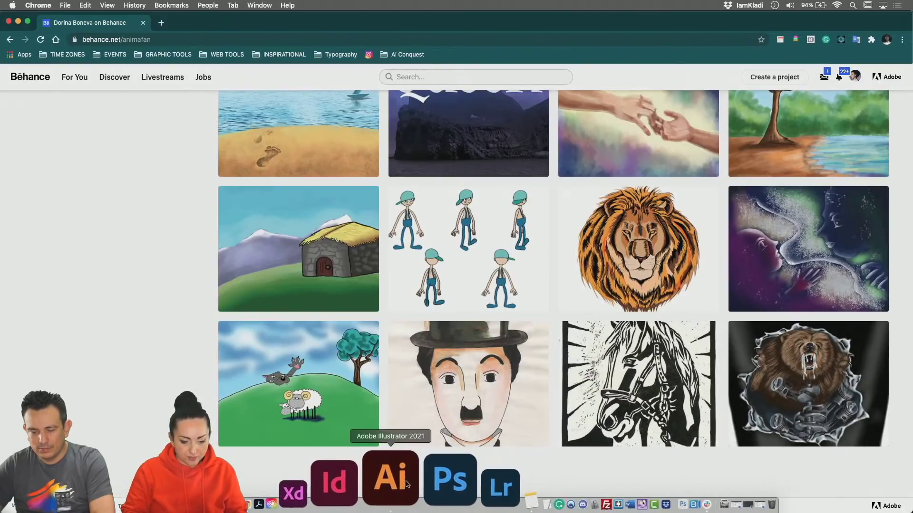
click(406, 484)
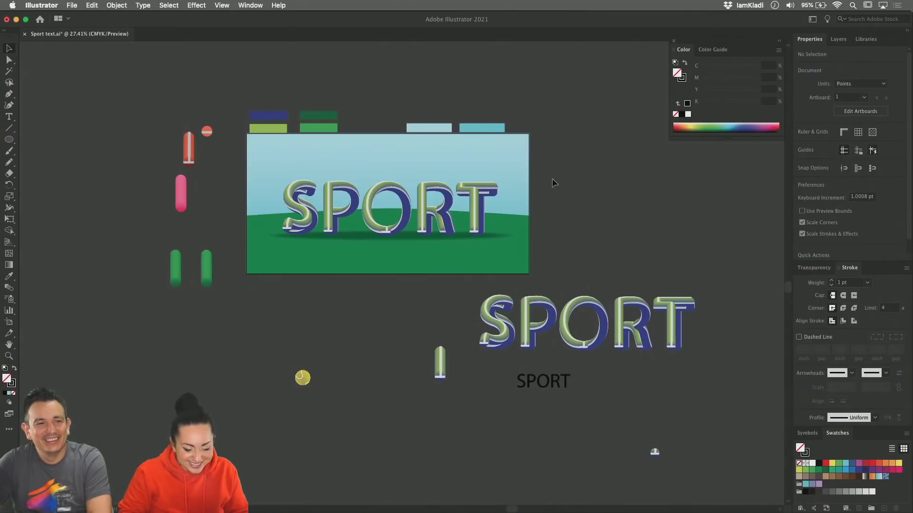
scroll(420, 327, up, 3)
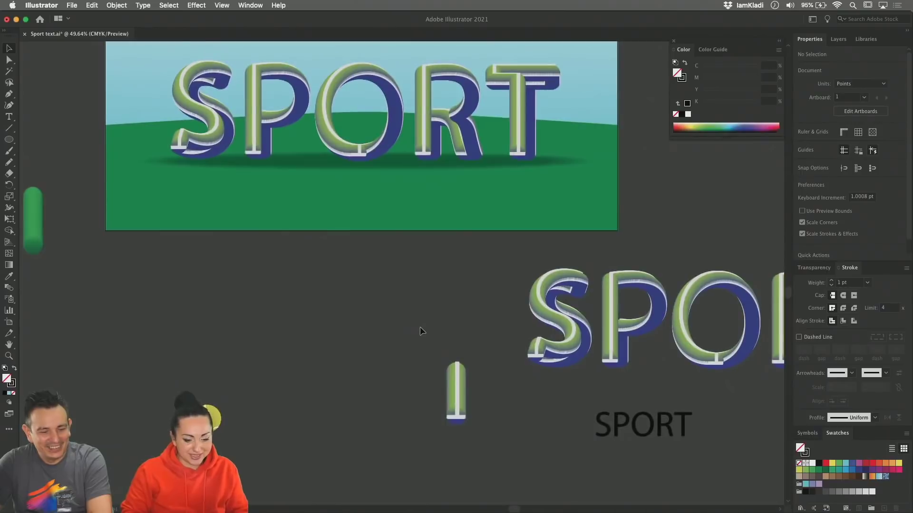
scroll(420, 327, up, 3)
scroll(420, 326, left, 3)
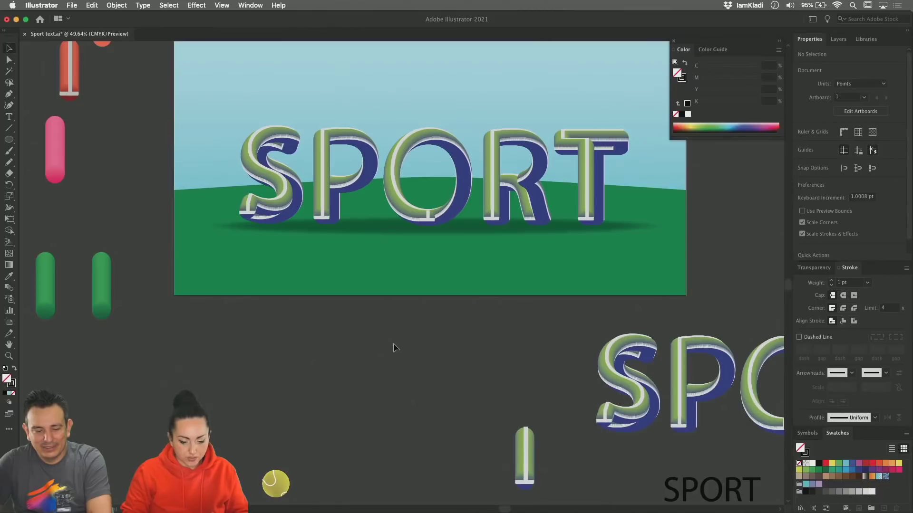
scroll(380, 318, up, 5)
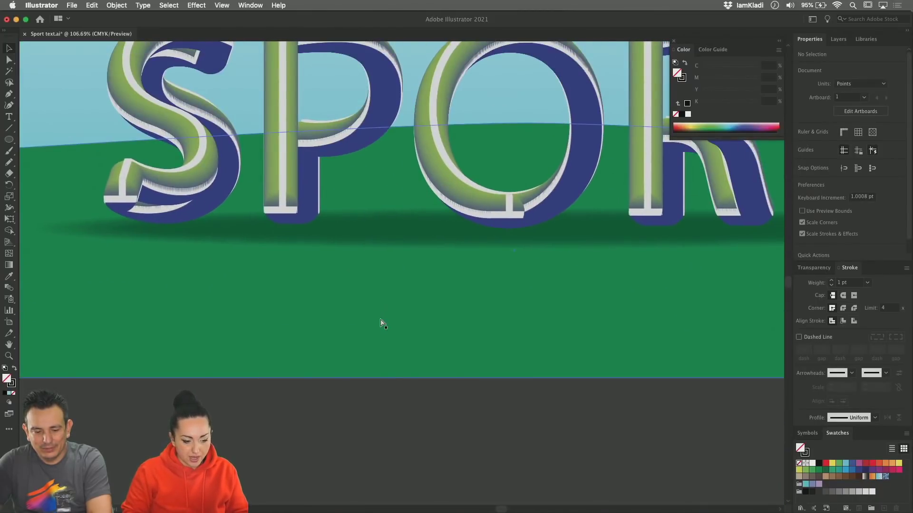
Step: Create a new RGB document from the Art & Illustration Postcard preset
key(super+n)
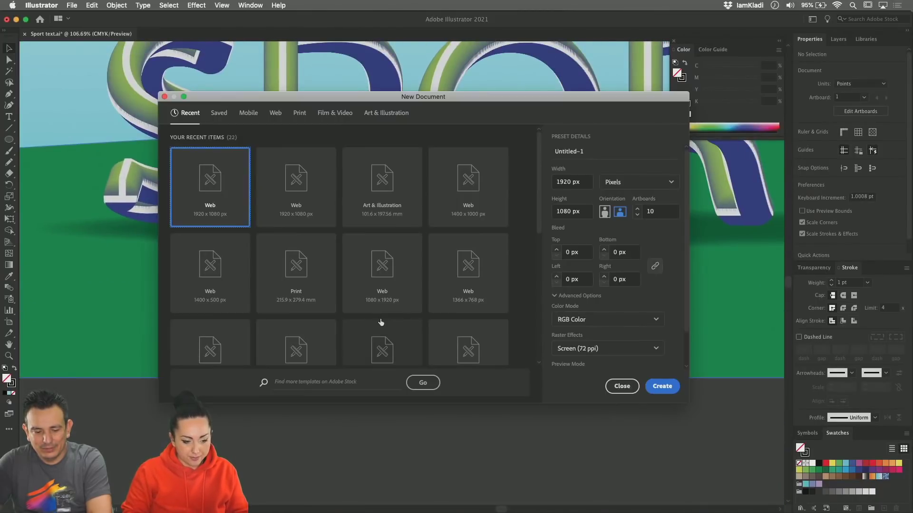
click(369, 114)
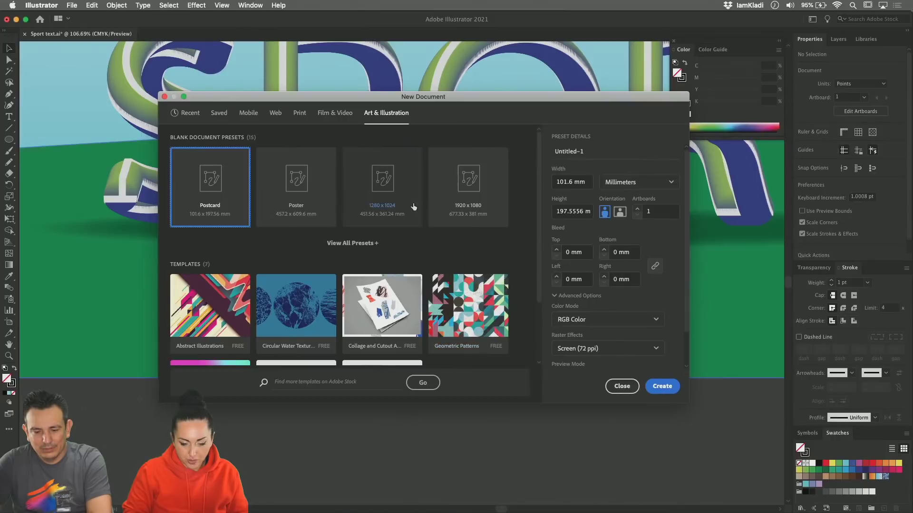
click(665, 389)
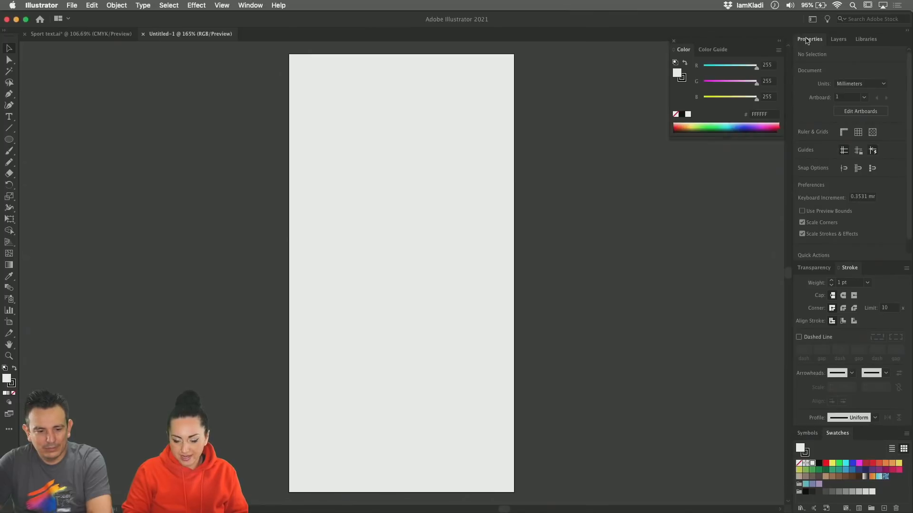
Step: Change the new document's artboard to the A4 preset size
click(850, 112)
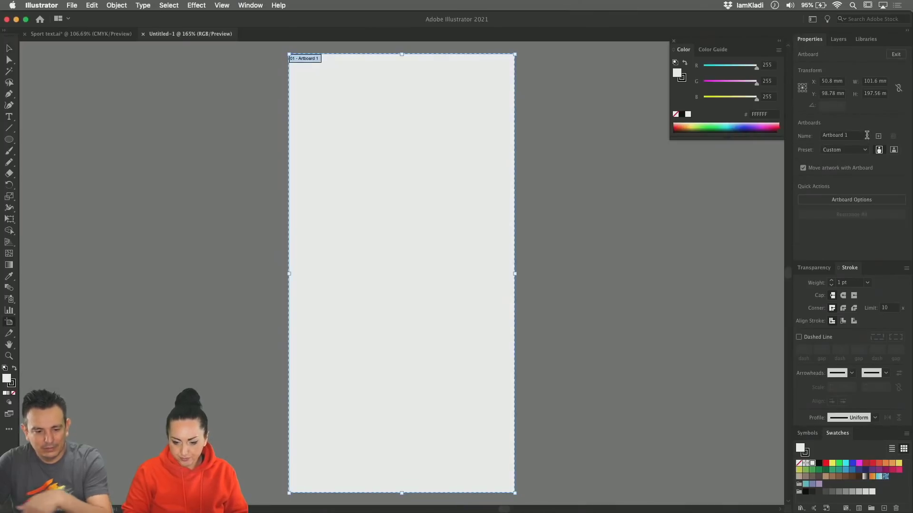
click(861, 150)
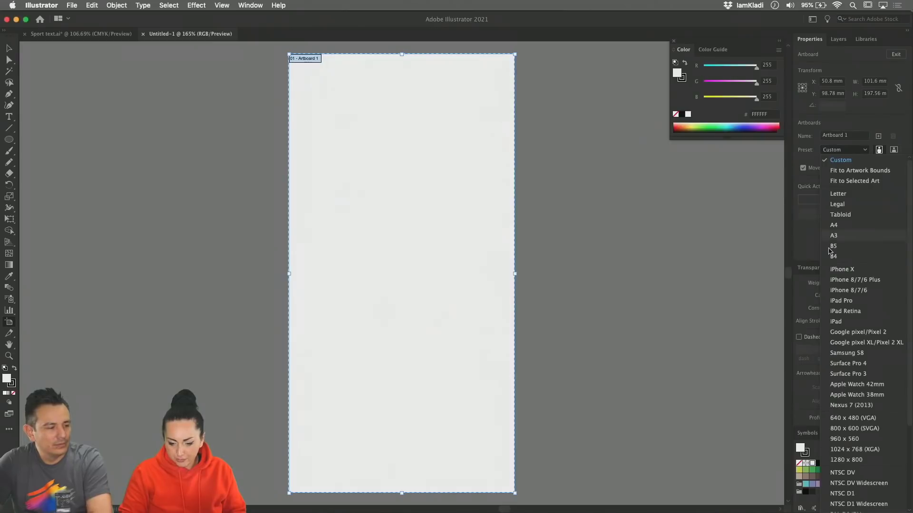
click(848, 224)
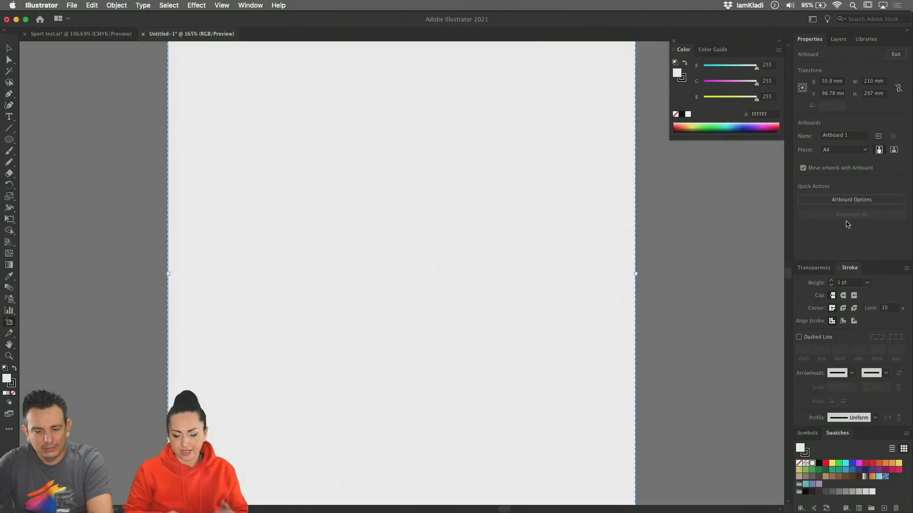
Step: Switch the A4 artboard to landscape orientation and leave artboard editing
click(894, 150)
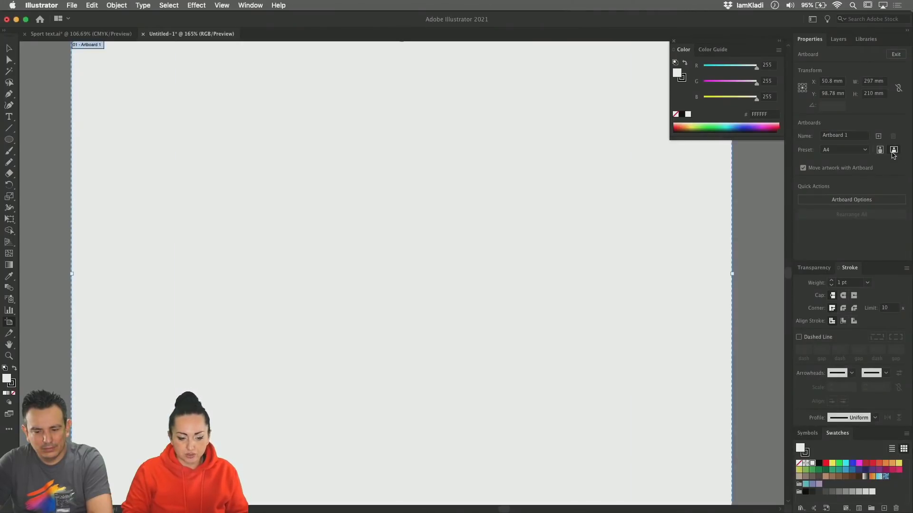
key(super+0)
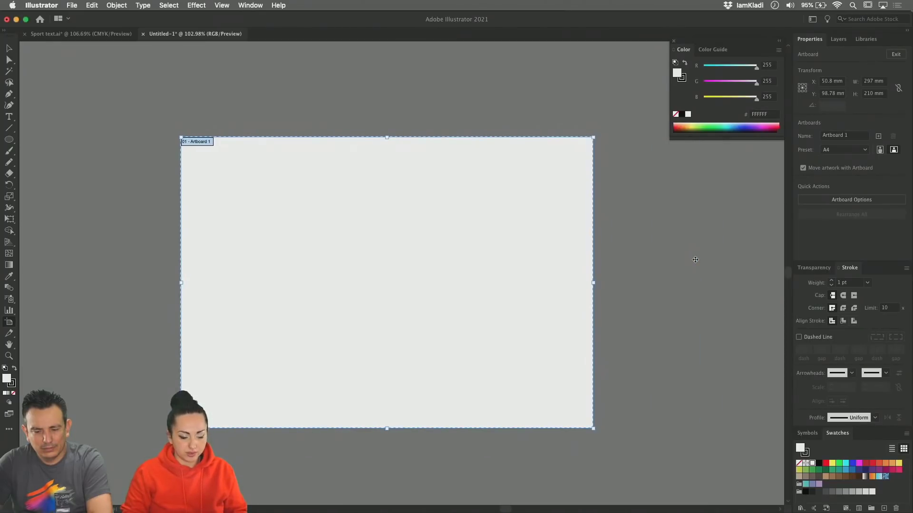
key(Escape)
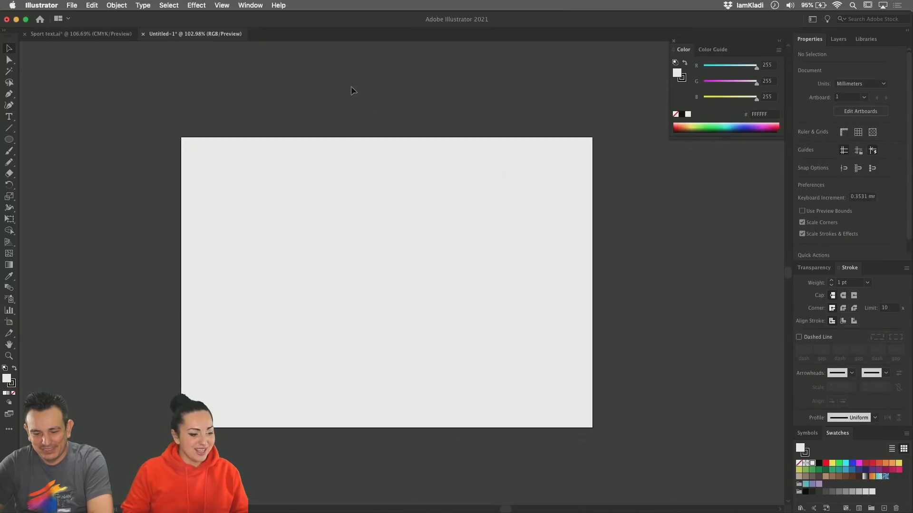
Step: Bring up the Sport text.ai document in its own floating window and leave its artwork deselected
drag(107, 34, 110, 46)
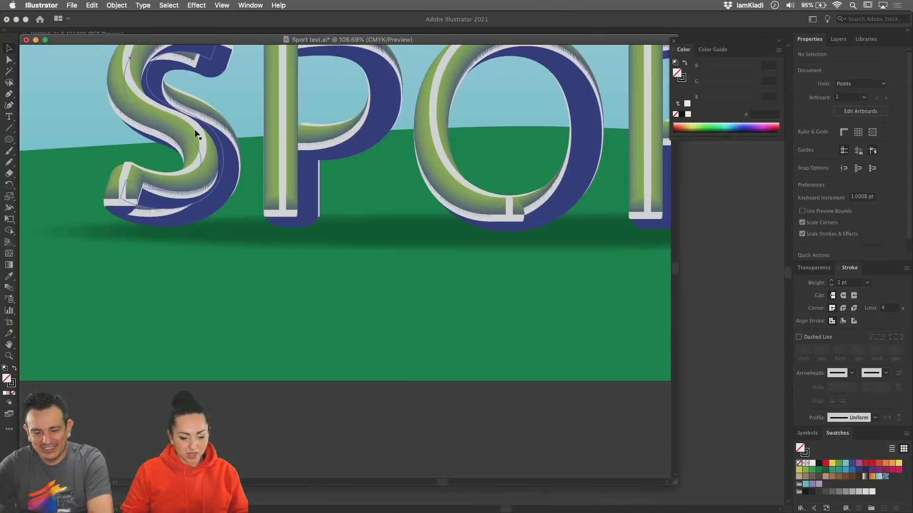
scroll(241, 194, down, 5)
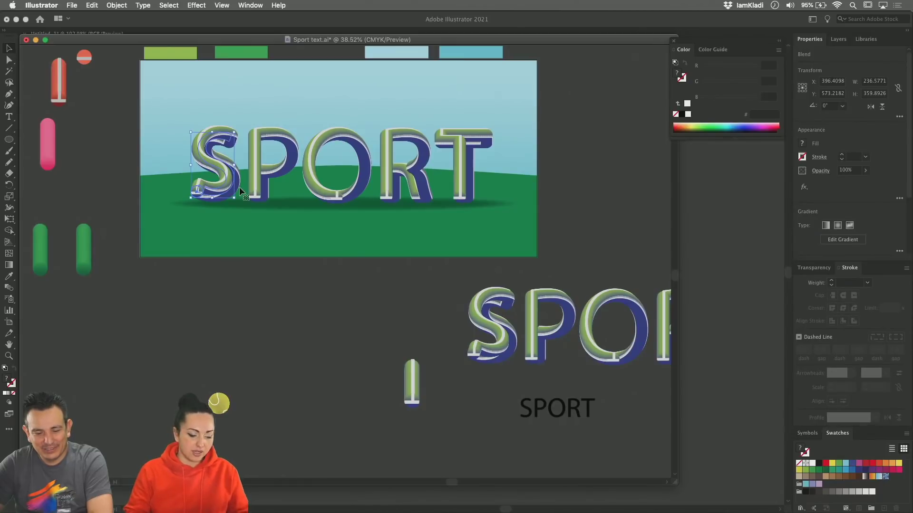
click(202, 383)
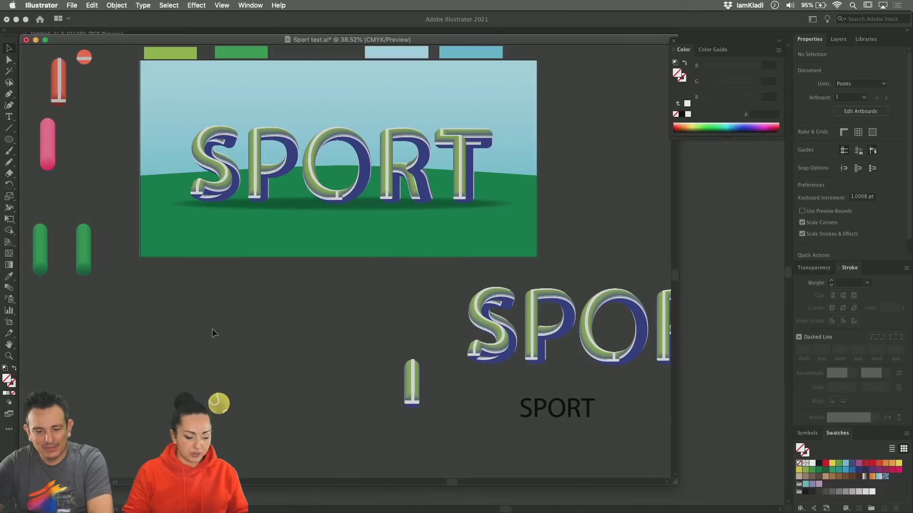
Step: Move the tennis ball up on the canvas to just below the SPORT artboard and deselect it
click(223, 406)
drag(223, 406, 217, 288)
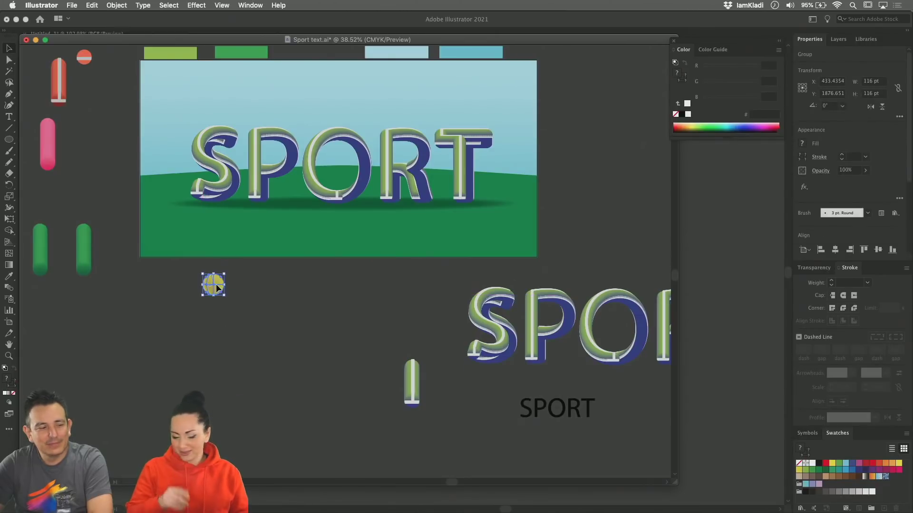
click(230, 316)
scroll(215, 299, up, 3)
scroll(216, 298, down, 4)
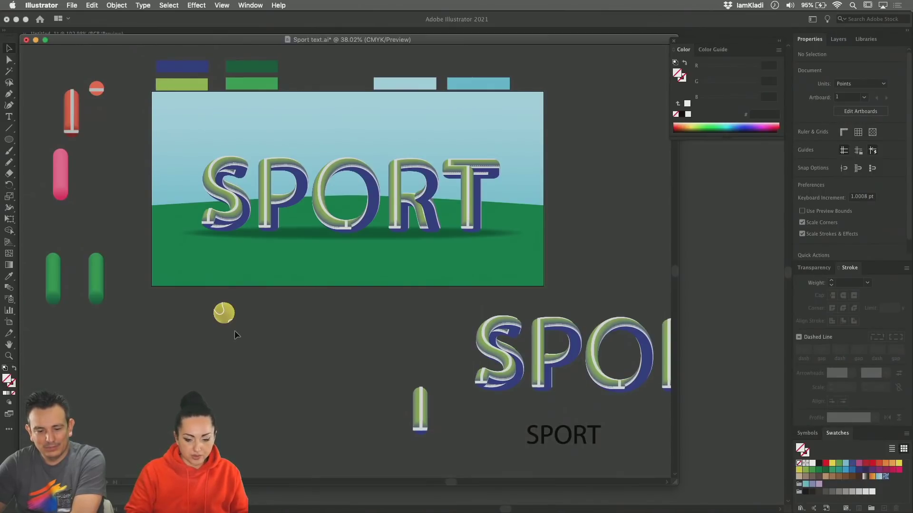
scroll(233, 307, up, 2)
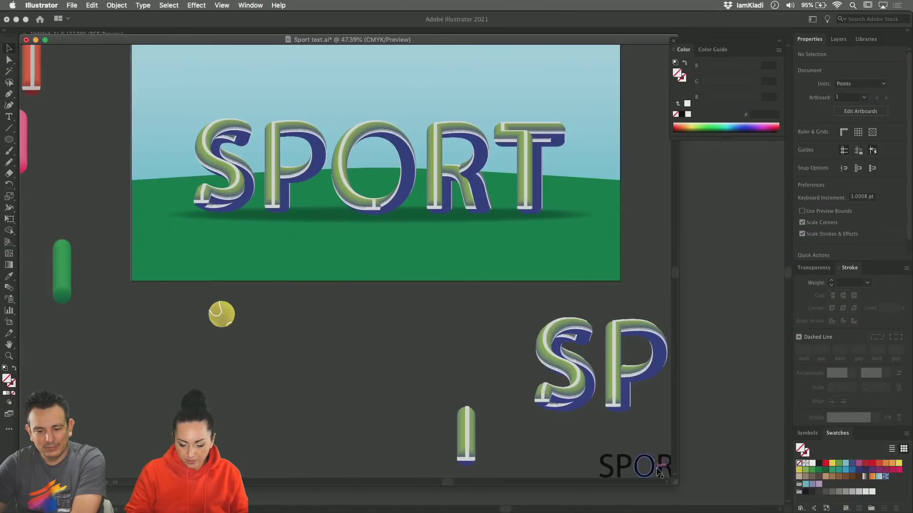
Step: Enlarge the Sport text.ai window and move the tennis ball onto the green ground below the letter S
double_click(696, 485)
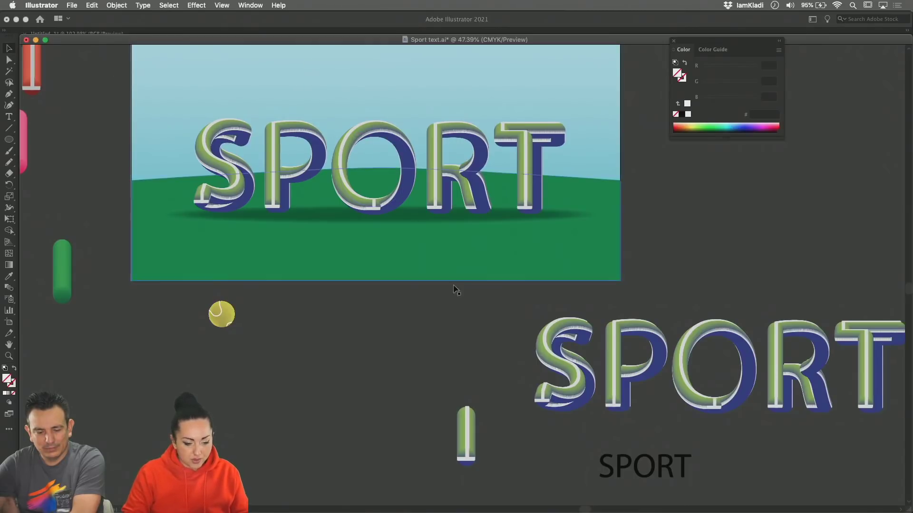
scroll(420, 245, up, 1)
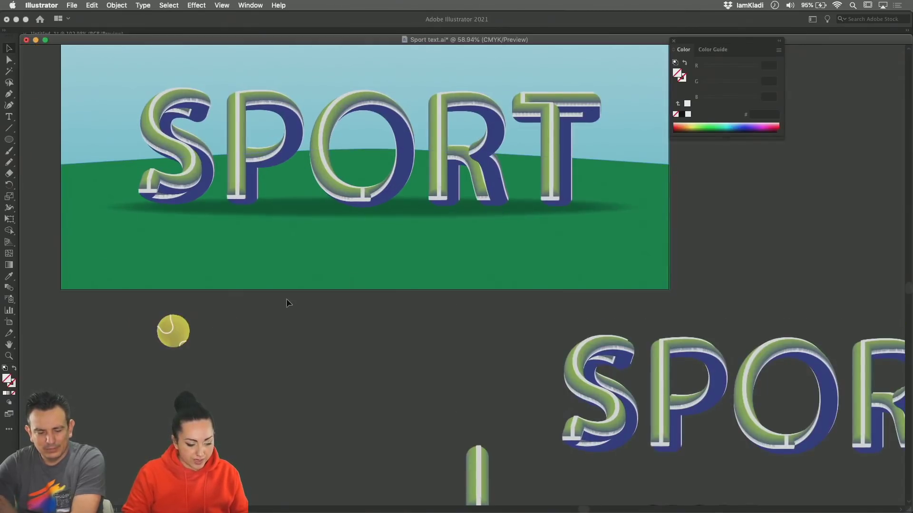
scroll(286, 298, left, 3)
drag(255, 370, 201, 330)
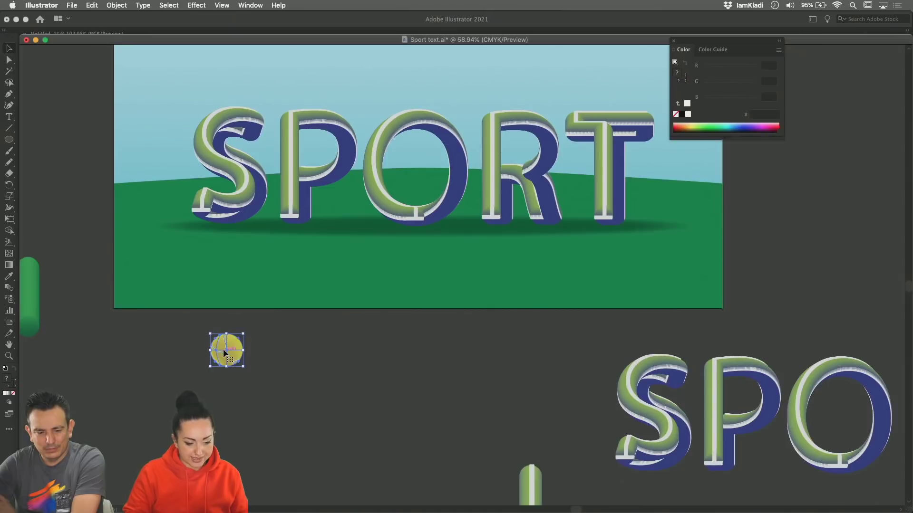
scroll(175, 293, up, 2)
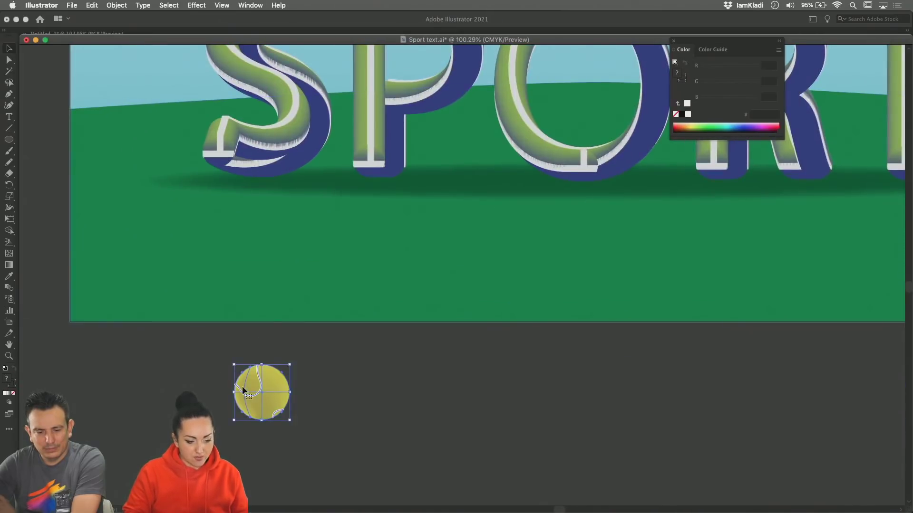
drag(242, 391, 226, 246)
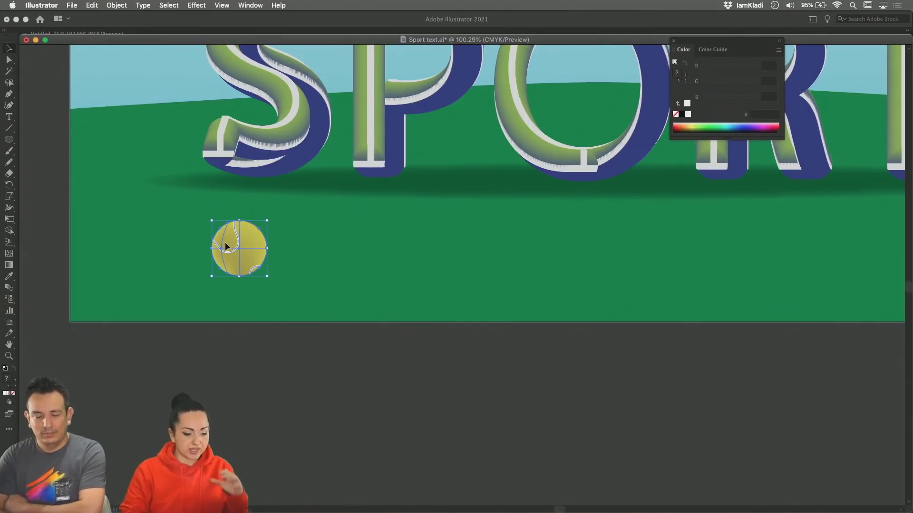
Step: Examine the tennis ball's shading and white seam lines against the green ground up close, leaving it deselected
scroll(115, 254, down, 5)
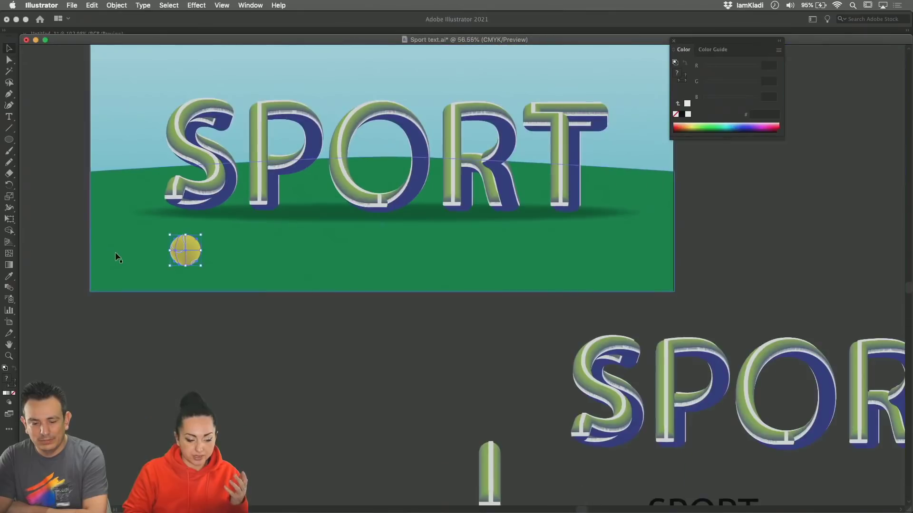
scroll(116, 257, left, 5)
scroll(122, 259, down, 5)
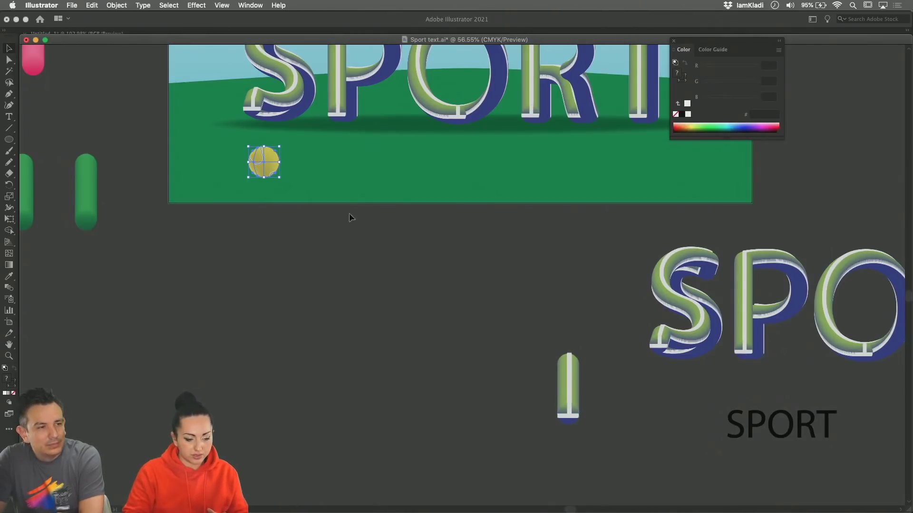
scroll(294, 154, up, 5)
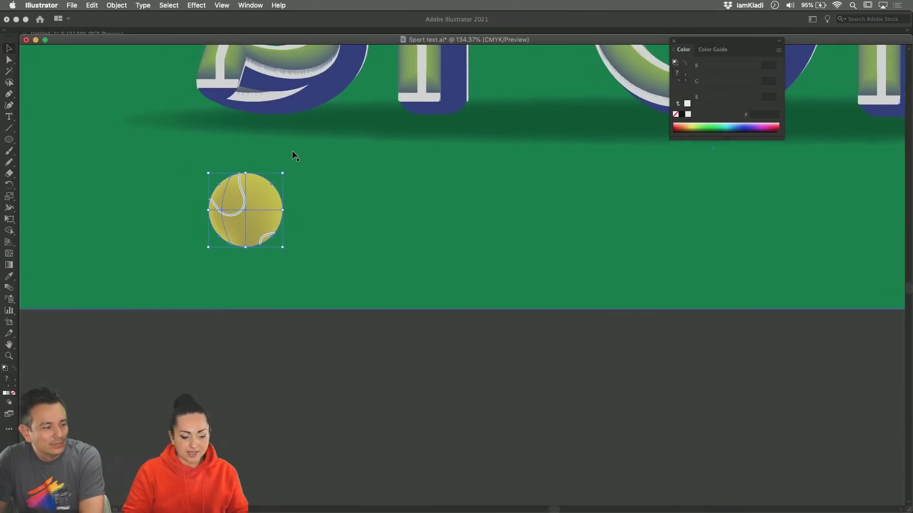
scroll(294, 155, up, 3)
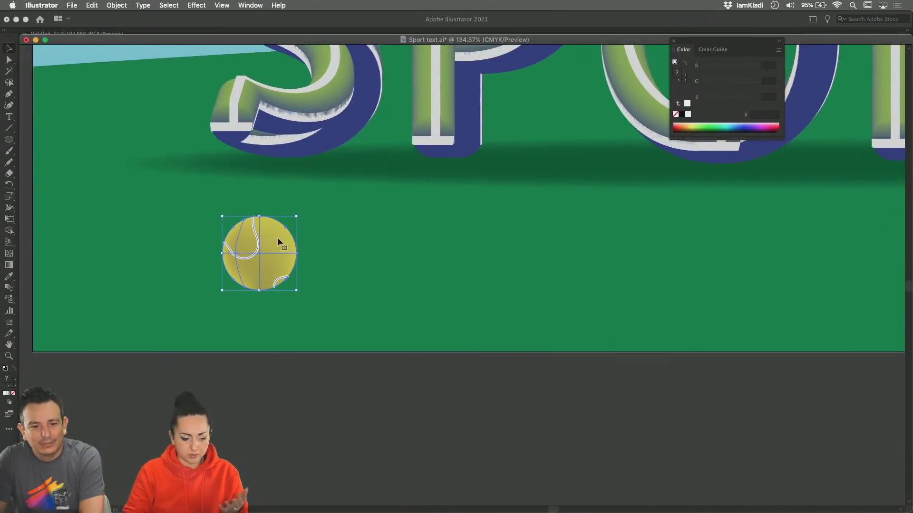
click(278, 386)
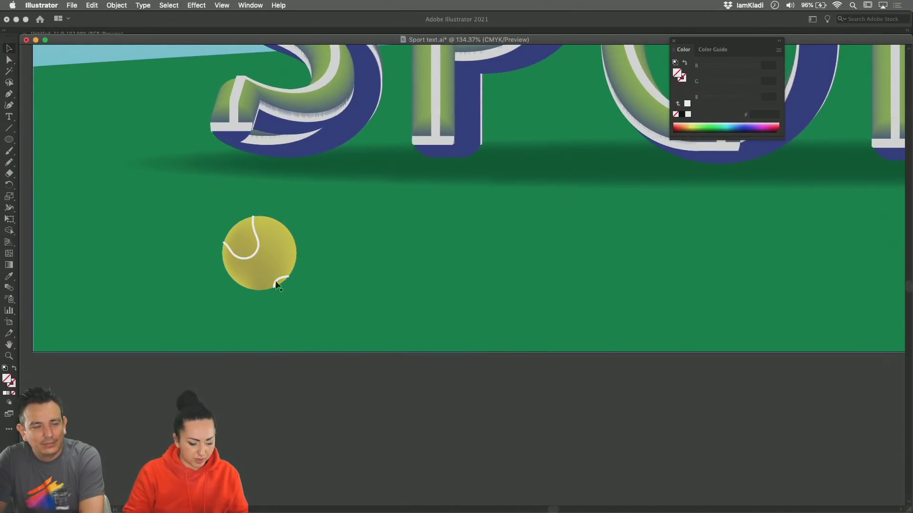
click(276, 278)
click(293, 382)
scroll(293, 382, down, 1)
scroll(293, 382, down, 2)
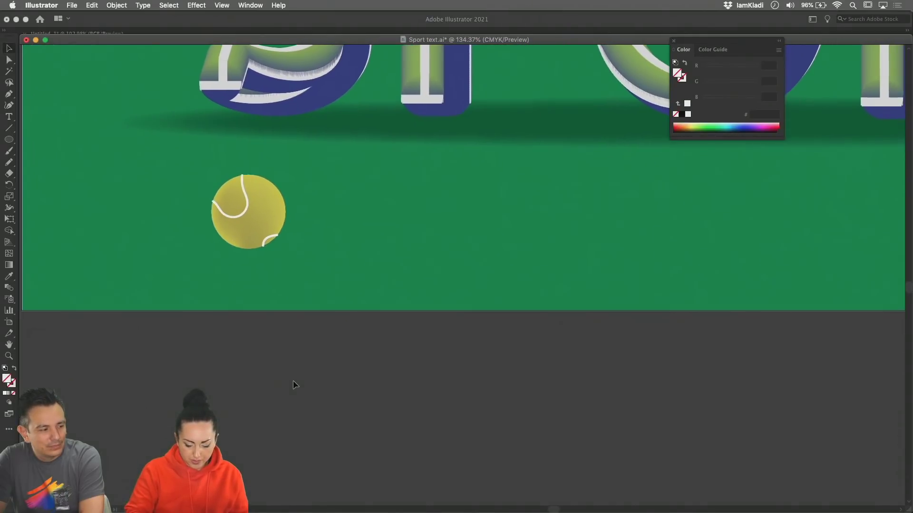
Step: Draw a circle on the empty canvas below the artboard and fill it with yellow-green CECE0D
key(l)
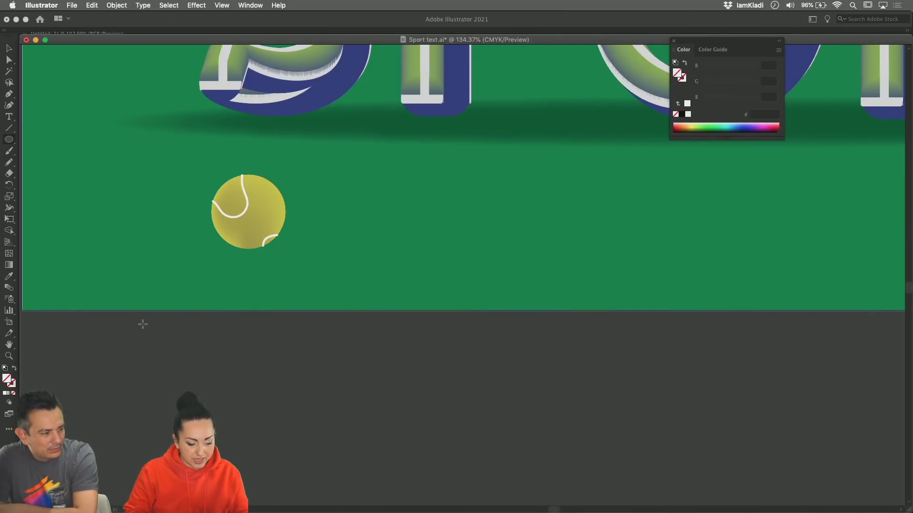
drag(177, 333, 306, 488)
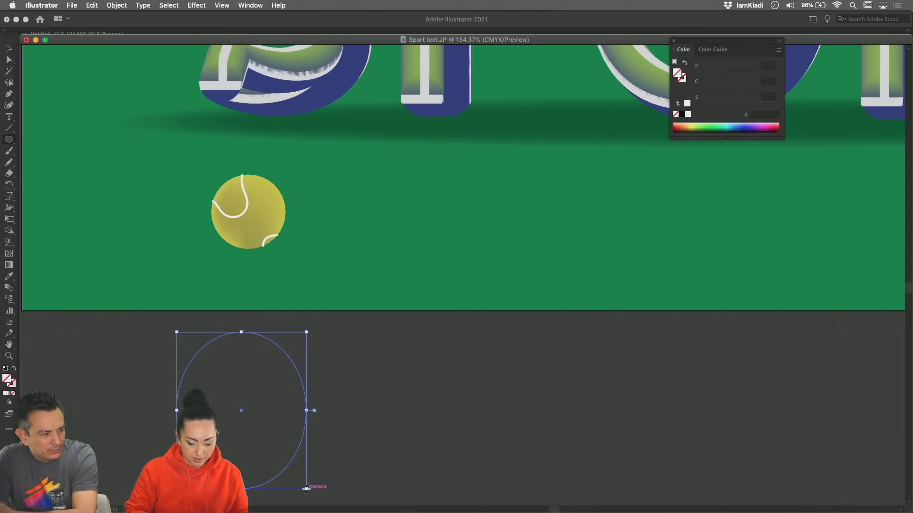
key(super+z)
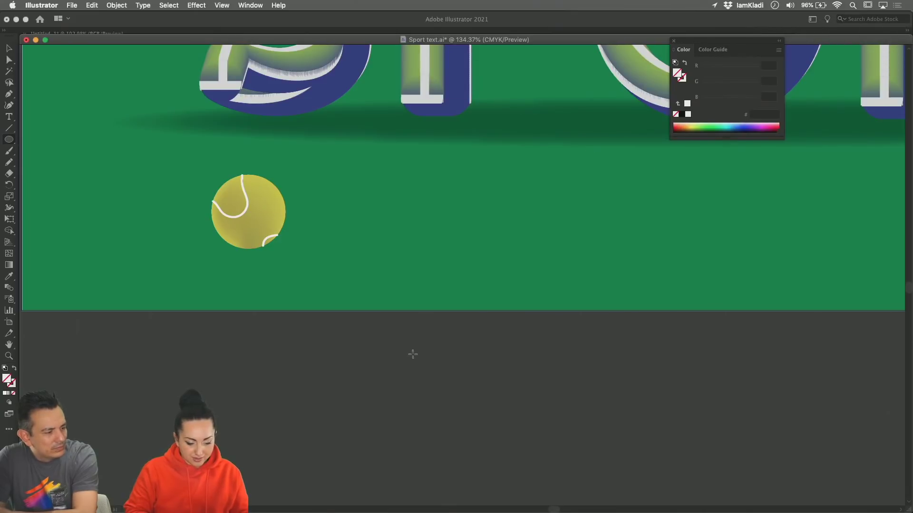
drag(335, 345, 482, 456)
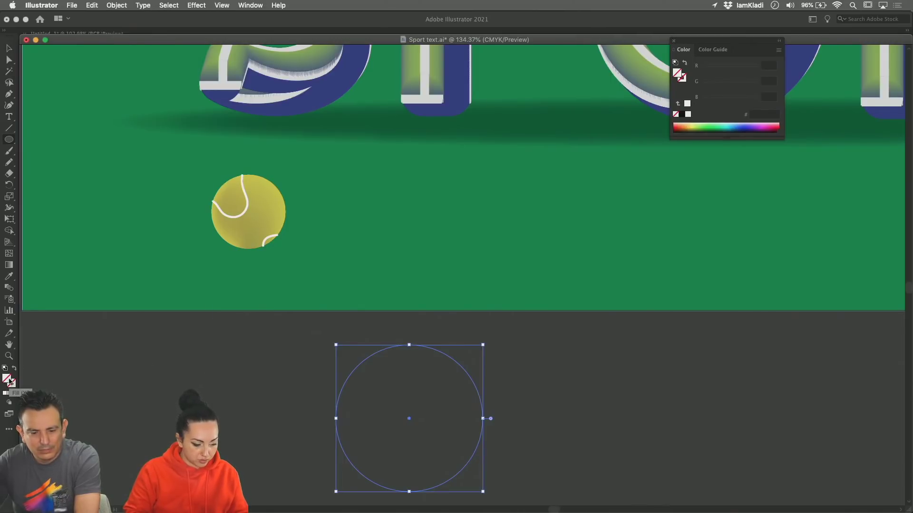
double_click(10, 381)
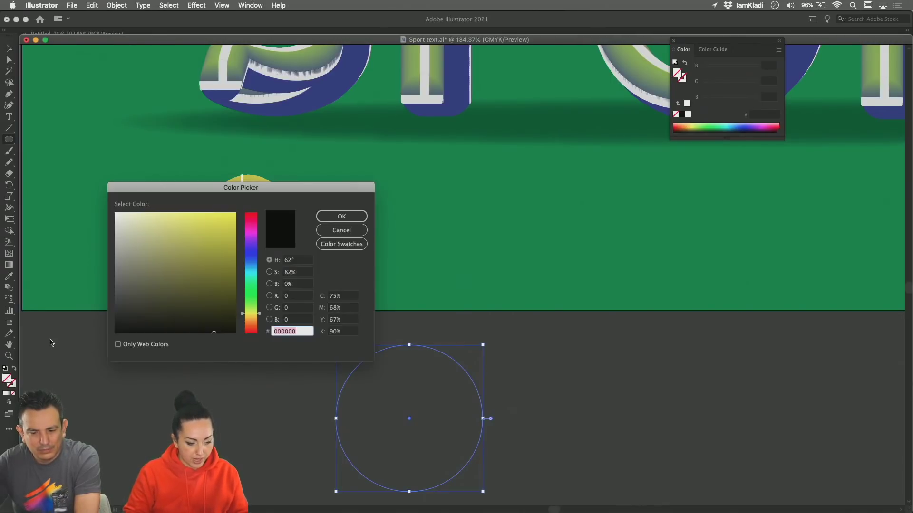
drag(215, 238, 228, 236)
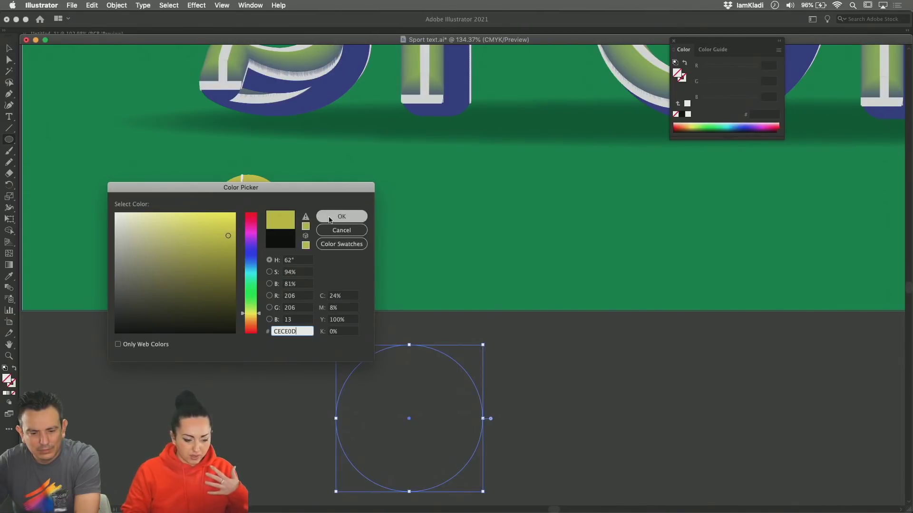
click(329, 218)
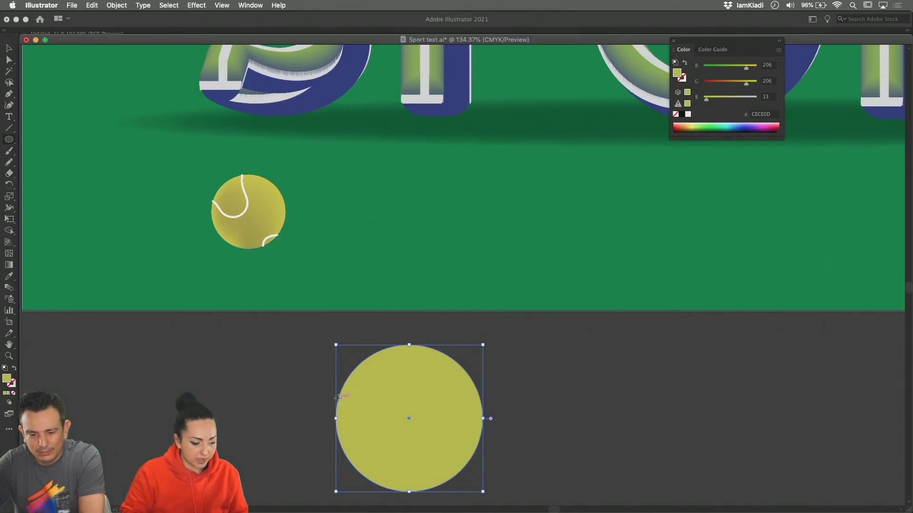
Step: Add a gradient mesh point at the centre of the yellow-green circle with the Mesh tool
click(11, 255)
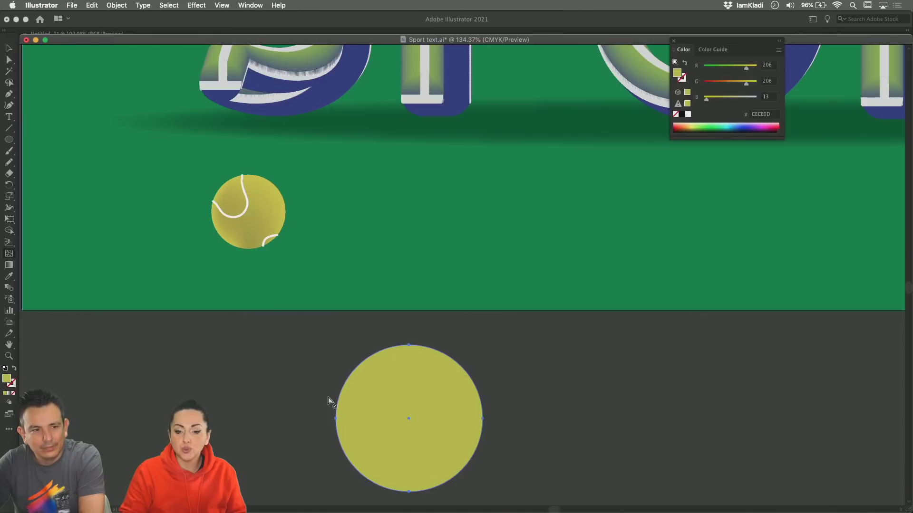
click(409, 419)
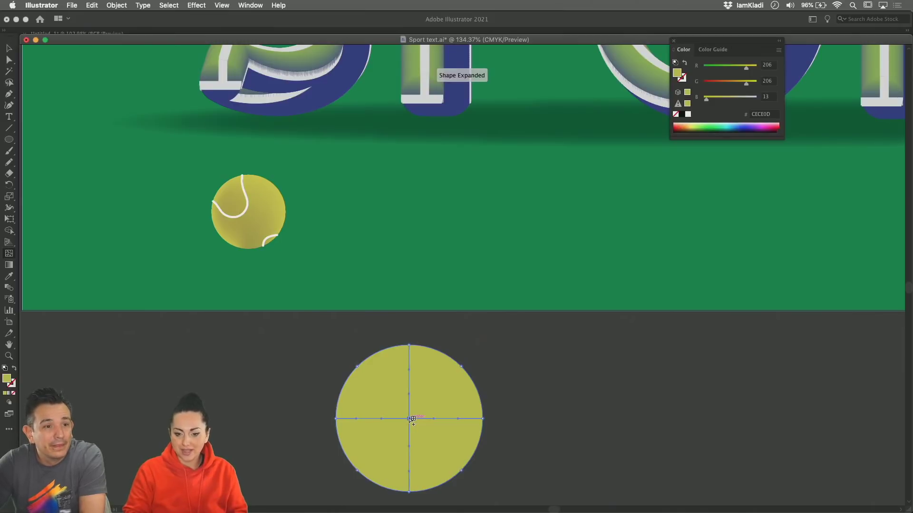
click(363, 418)
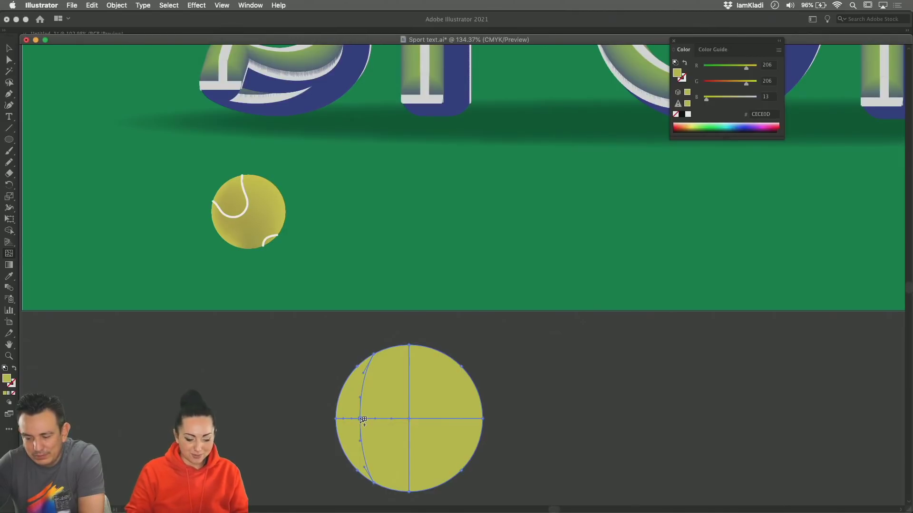
scroll(363, 419, up, 5)
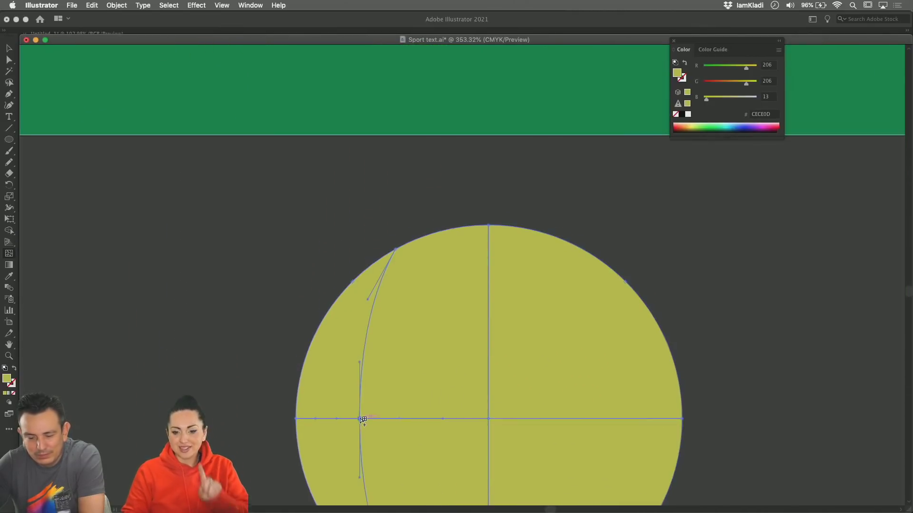
scroll(363, 420, down, 2)
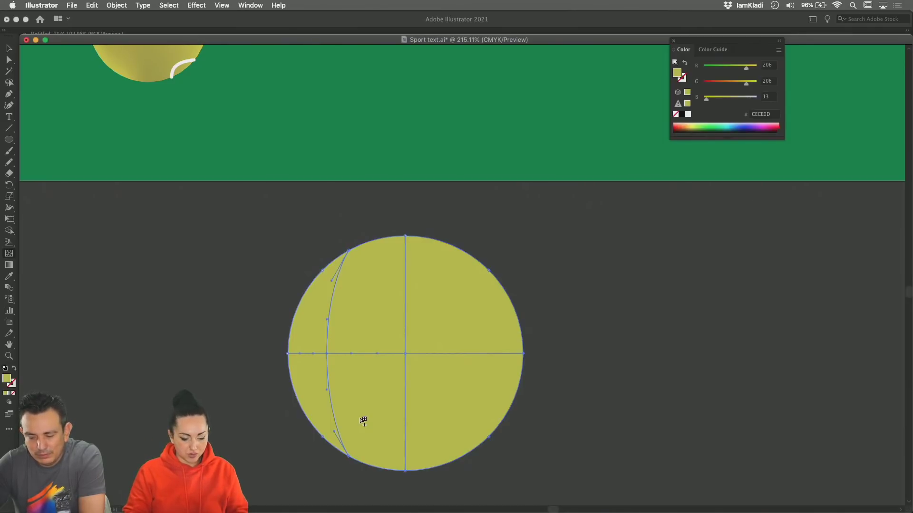
key(super+z)
key(super+z)
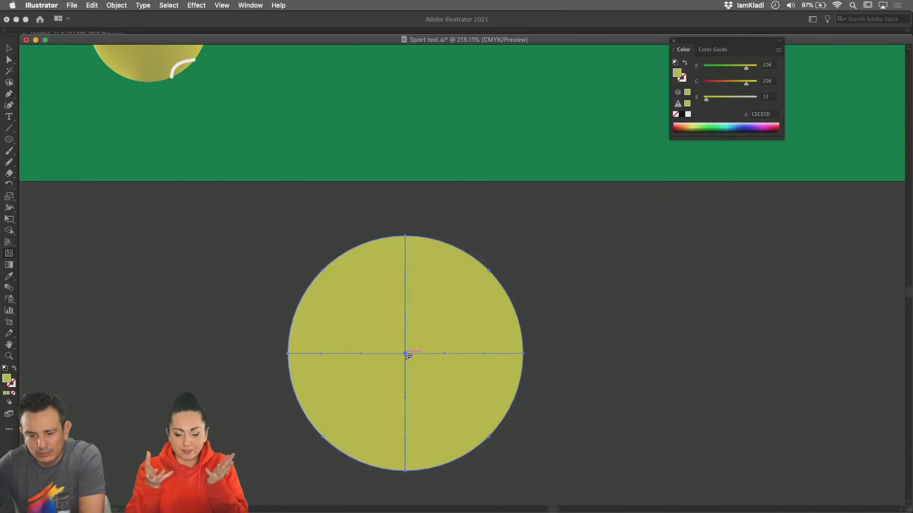
Step: Add a second mesh point on the circle's horizontal mesh line, left of its centre, and activate the Direct Selection tool
click(337, 354)
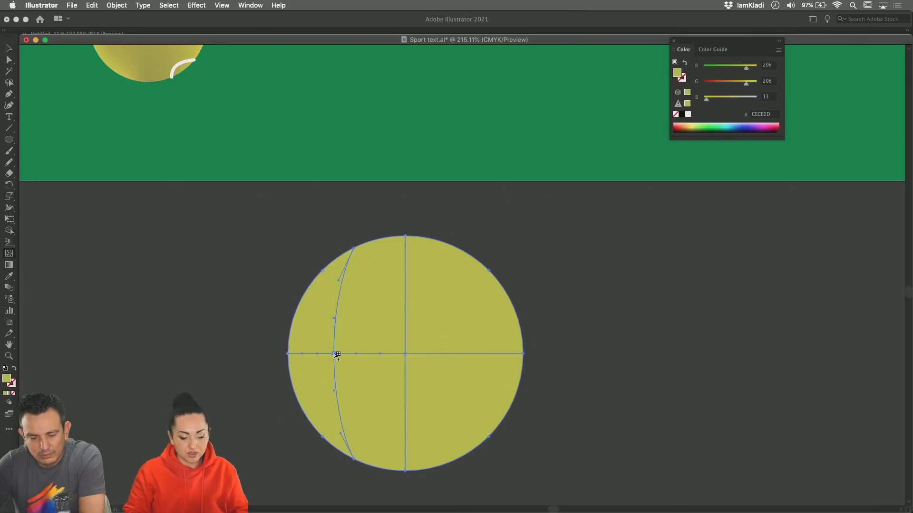
key(a)
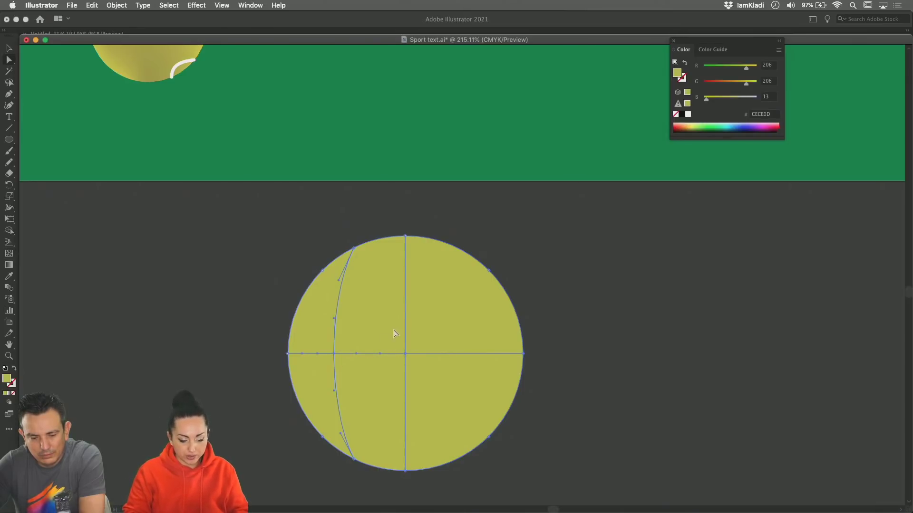
Step: Recolour the mesh point at the circle's centre to the darker yellow-green BAB50C
scroll(394, 333, up, 3)
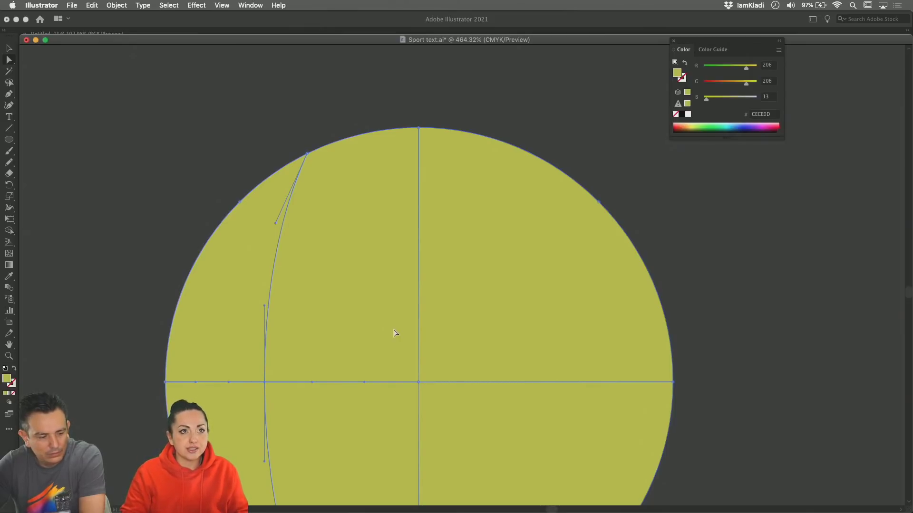
scroll(395, 336, down, 3)
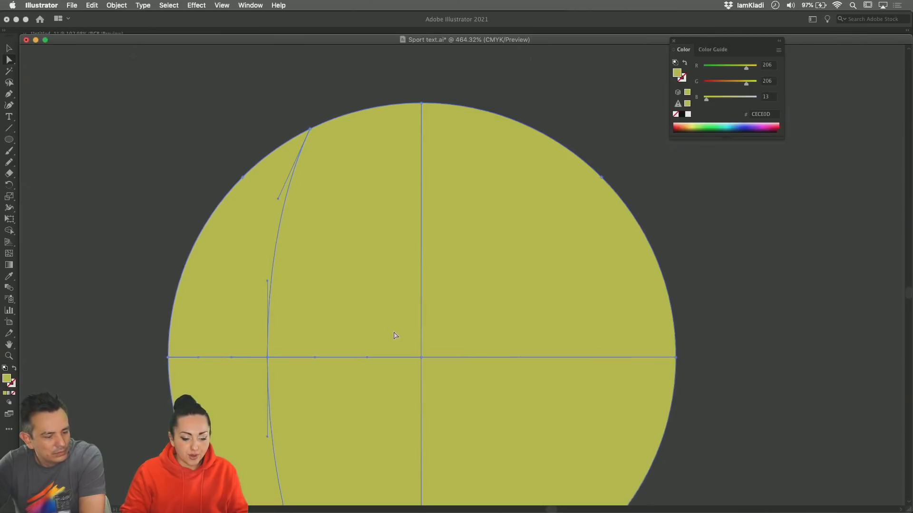
click(413, 308)
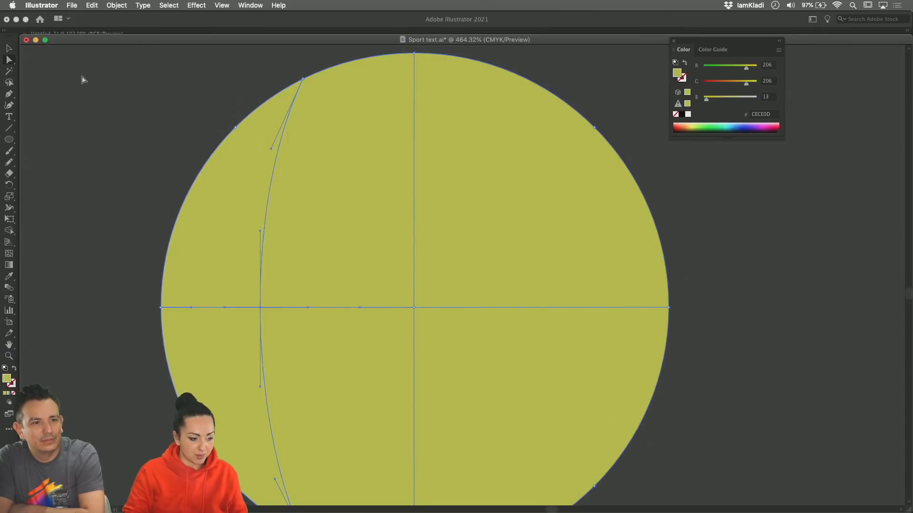
drag(66, 41, 66, 36)
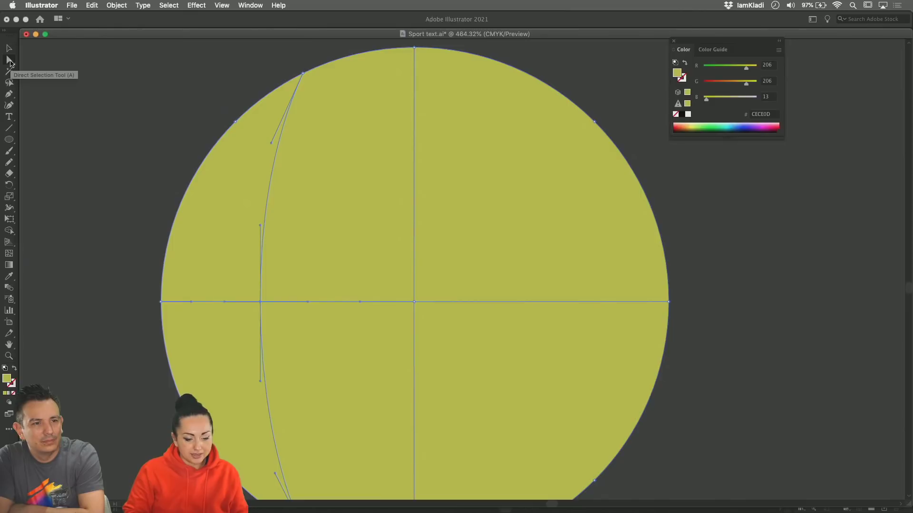
click(10, 60)
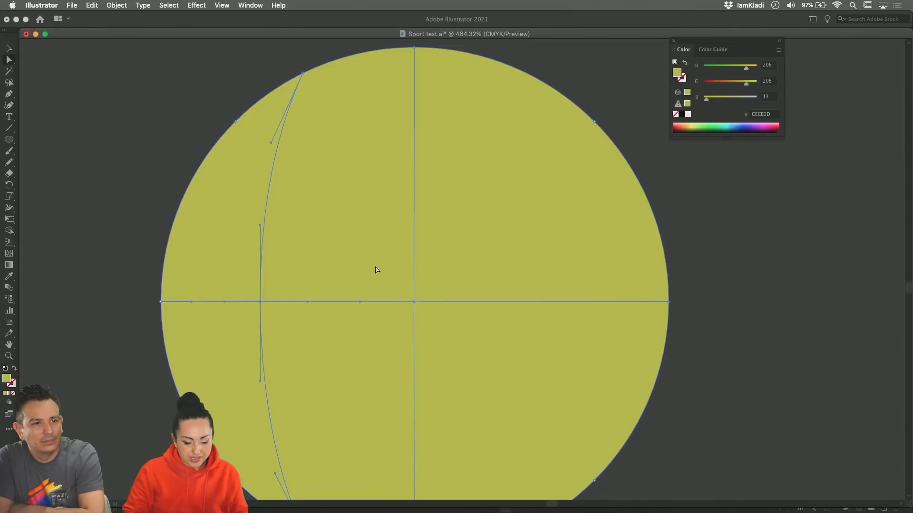
click(414, 303)
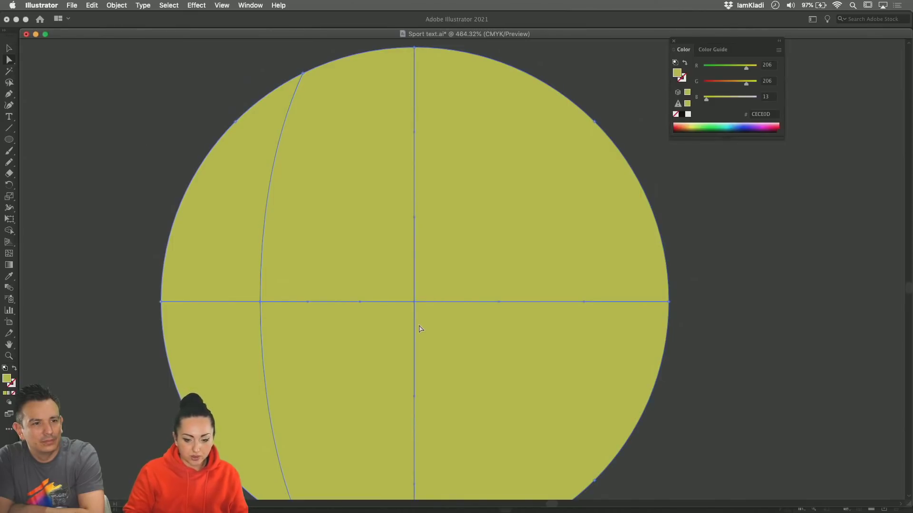
double_click(7, 378)
click(228, 244)
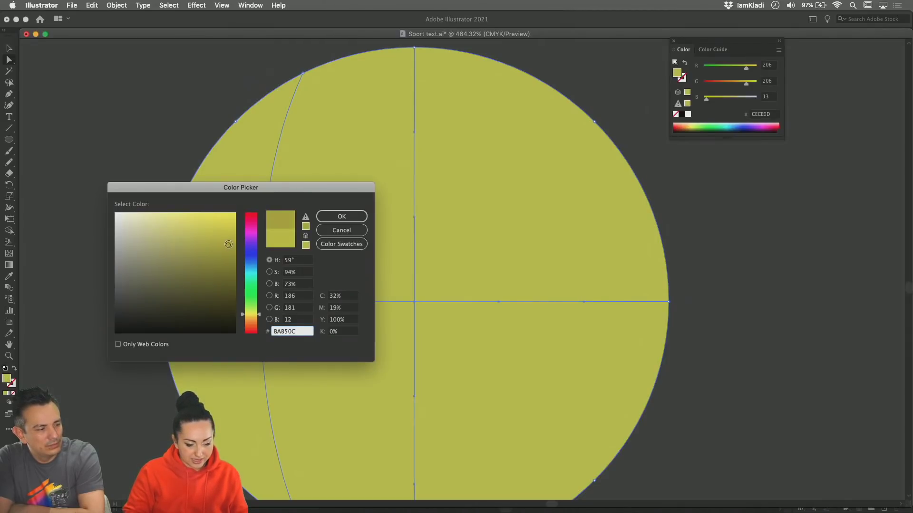
click(357, 221)
Step: Recolour the anchor point on the circle's lower-right edge to the darker olive A3A028
scroll(375, 360, down, 3)
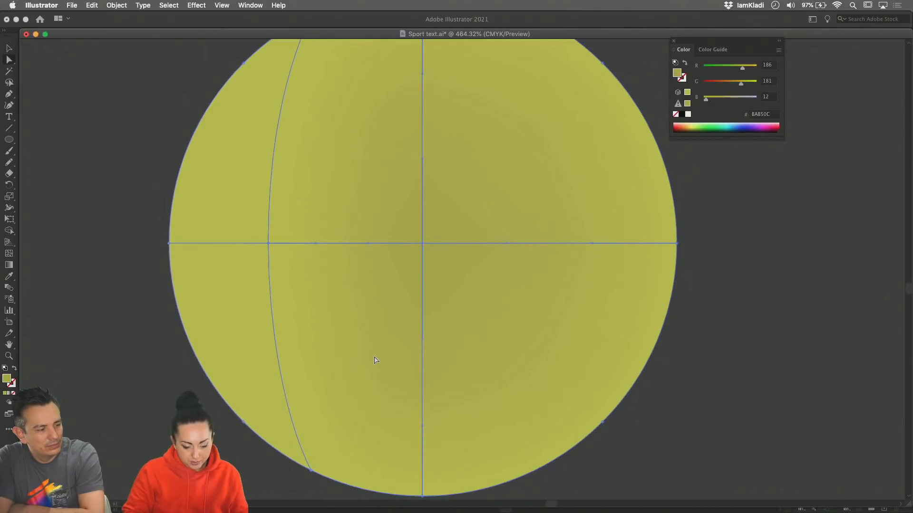
scroll(395, 465, down, 2)
click(426, 466)
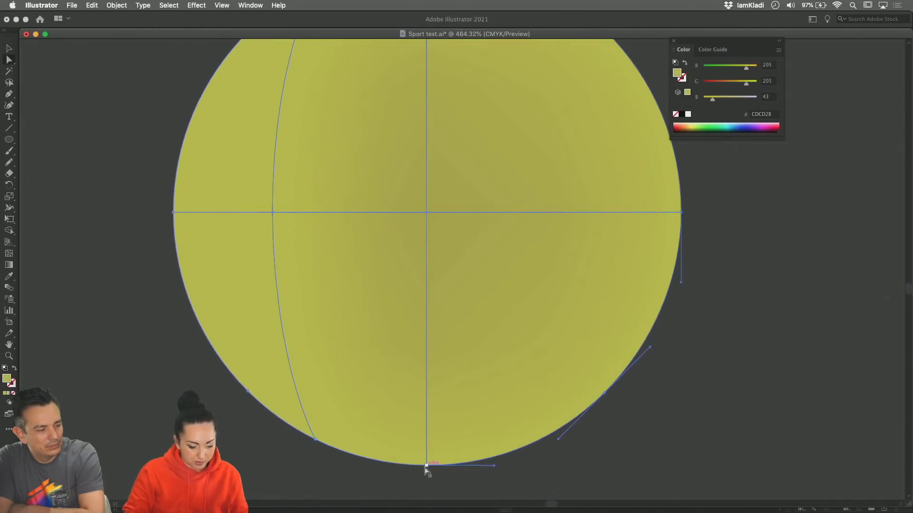
double_click(7, 379)
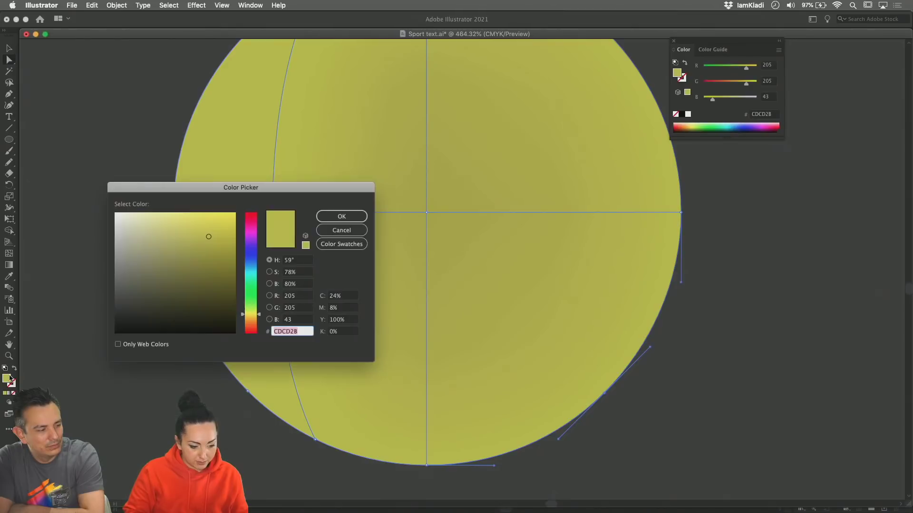
click(207, 256)
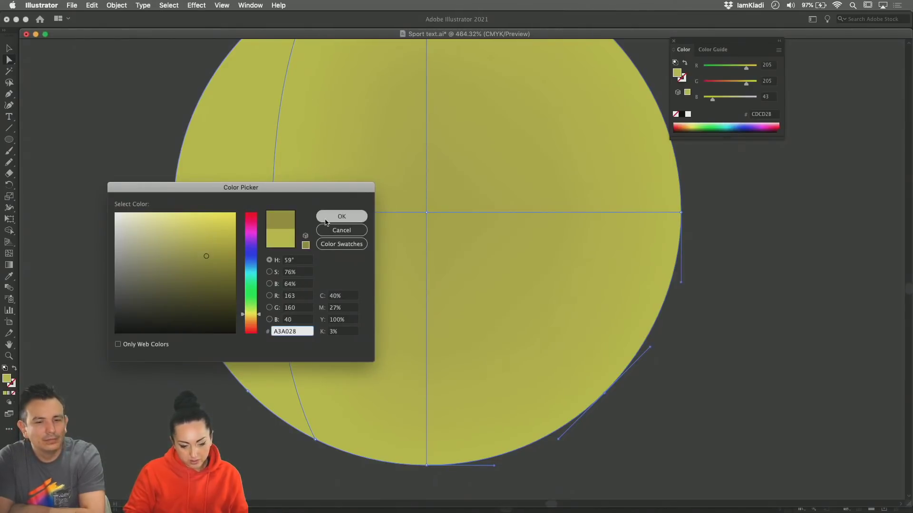
click(341, 216)
Step: Recolour the mesh point left of the circle's centre to AAA61D
scroll(393, 316, down, 4)
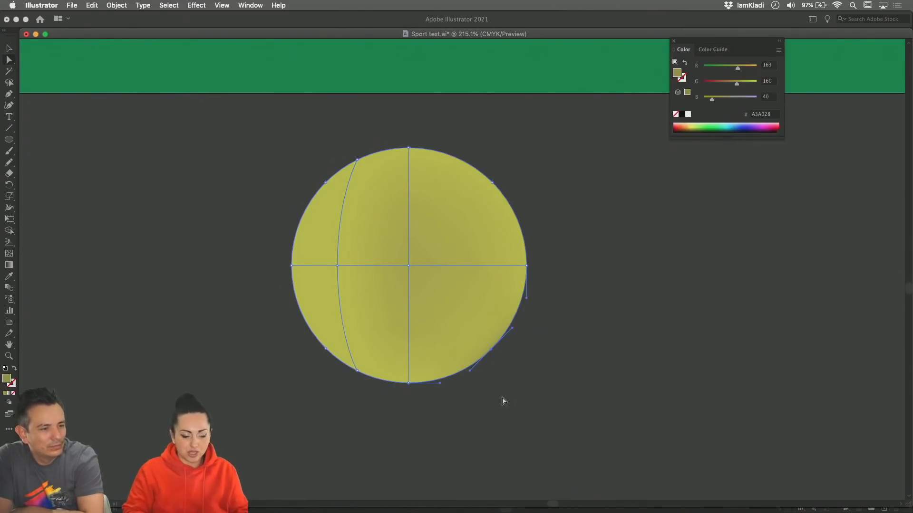
click(345, 274)
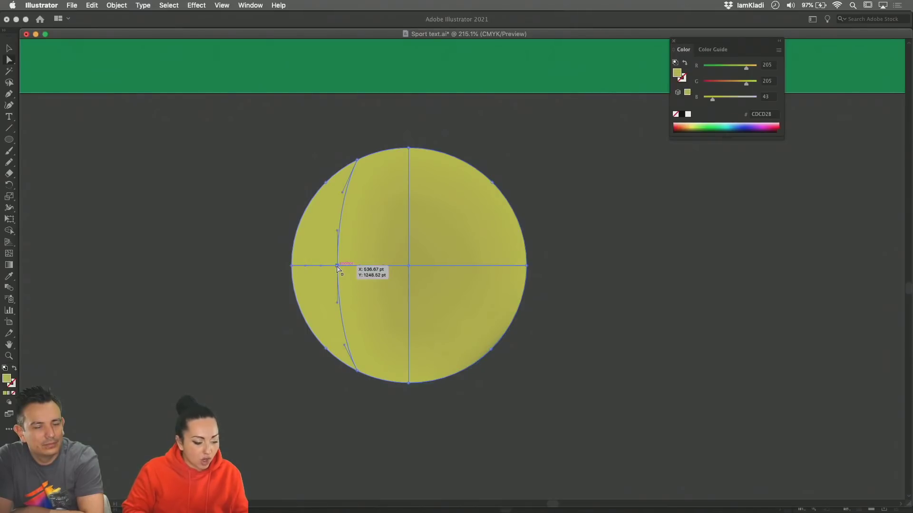
double_click(8, 381)
text(AAA61D)
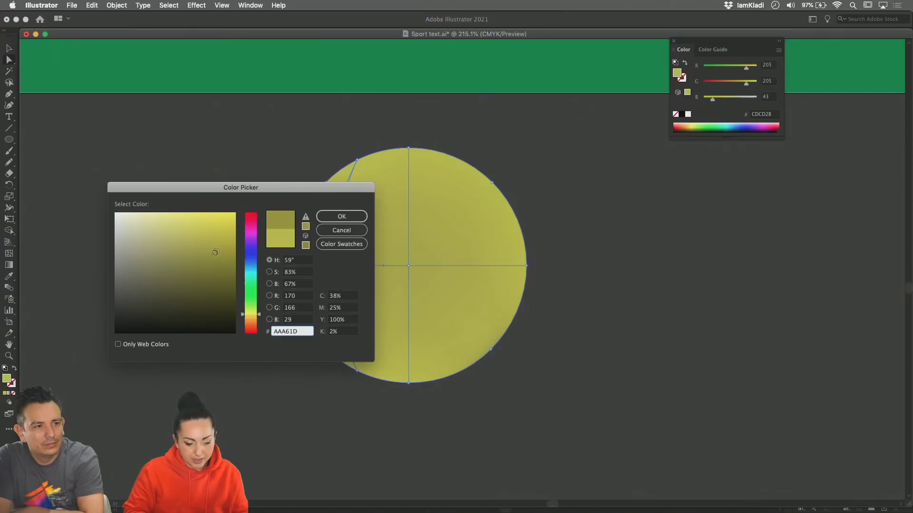
click(340, 216)
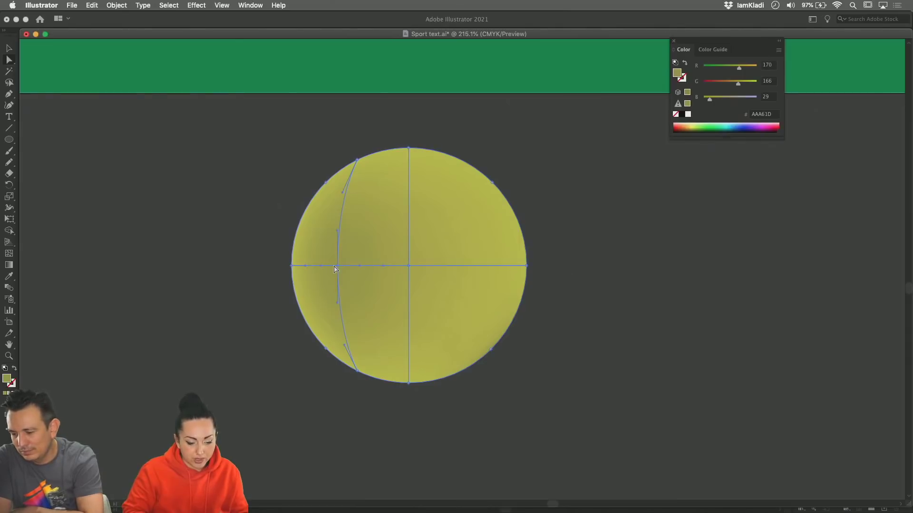
Step: Move the left mesh point slightly left and the centre one slightly right, then select the whole ball
drag(337, 265, 330, 265)
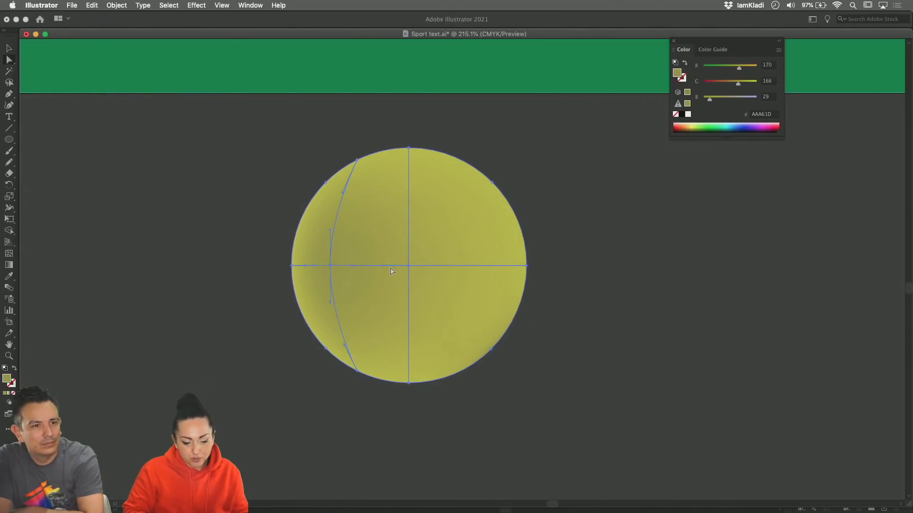
drag(412, 264, 416, 265)
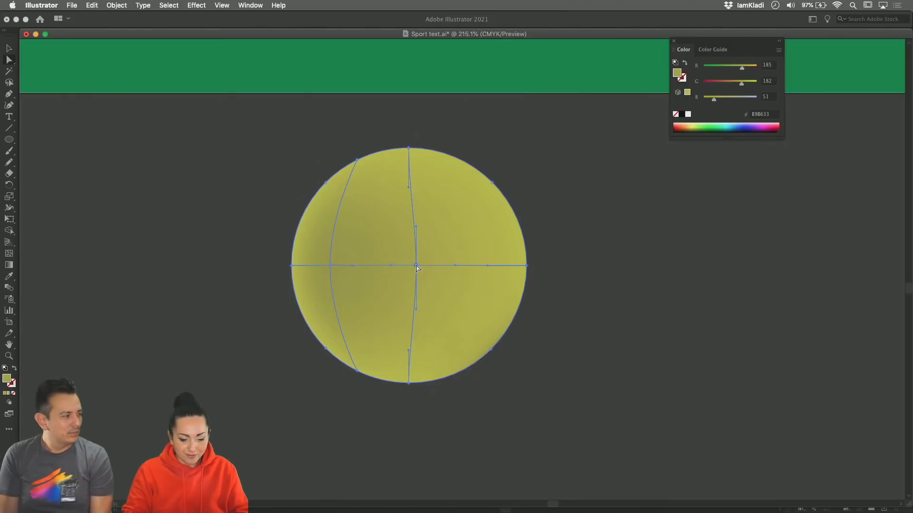
key(v)
click(567, 285)
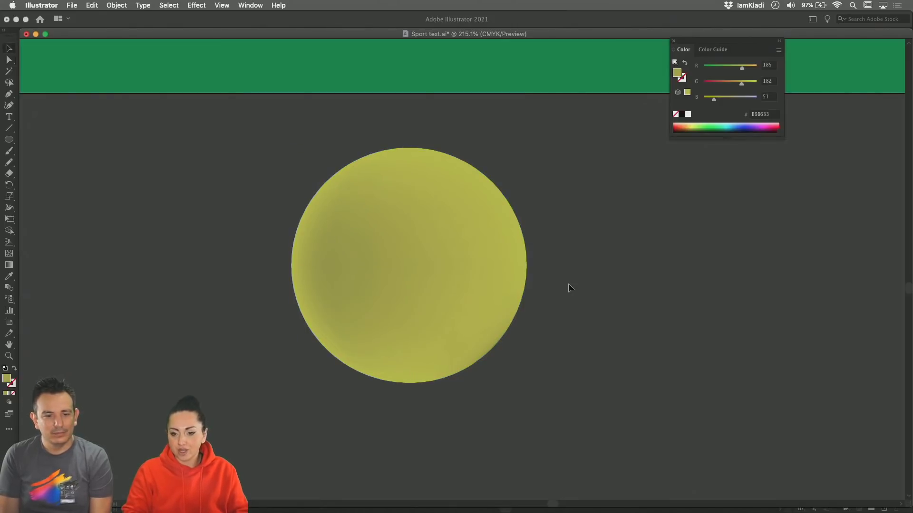
scroll(475, 308, down, 1)
click(474, 305)
scroll(477, 306, down, 5)
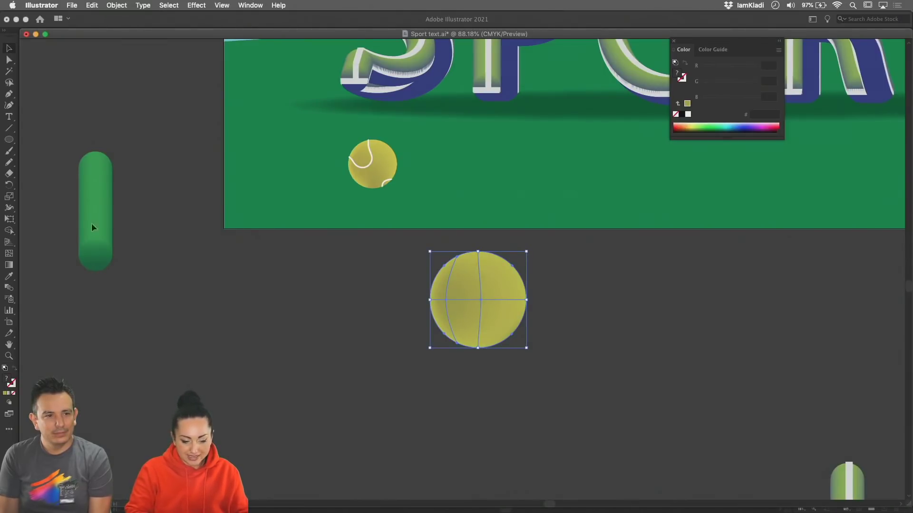
Step: Switch the toolbar to the Basic set and choose the Pencil tool from the Paintbrush group
key(n)
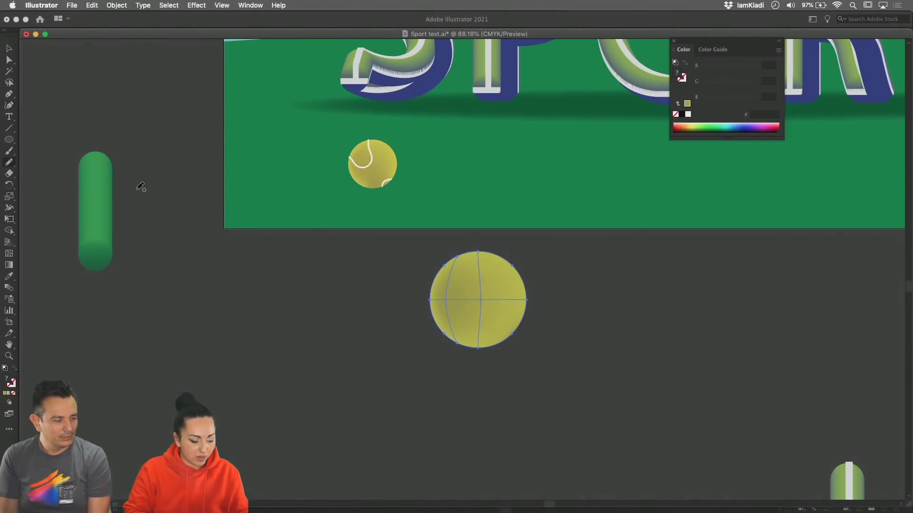
click(8, 431)
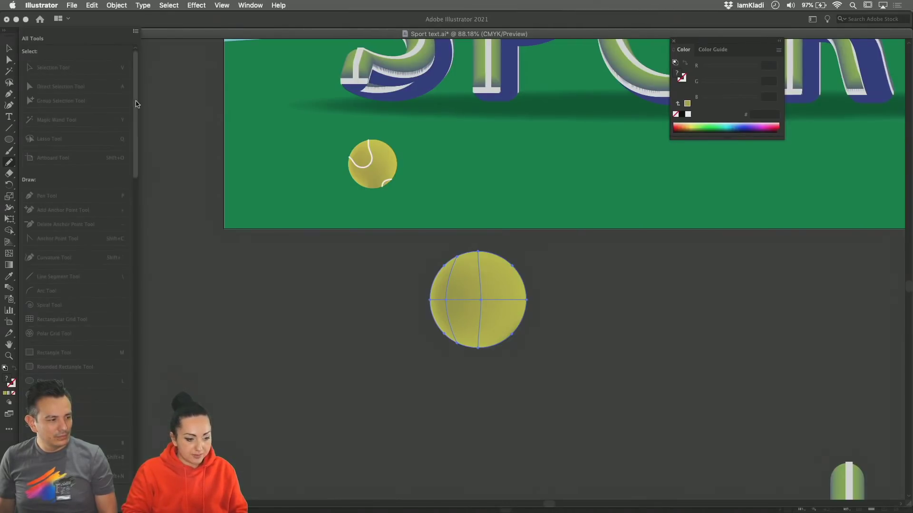
click(136, 34)
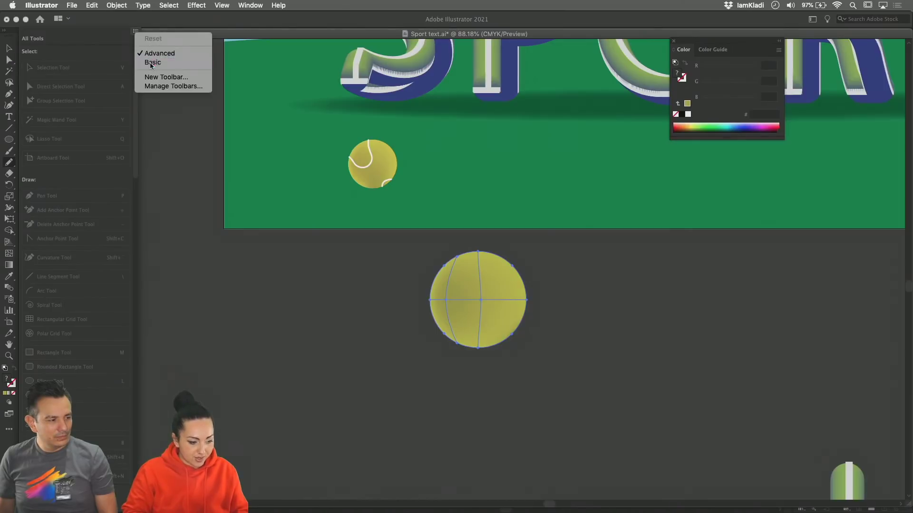
click(149, 61)
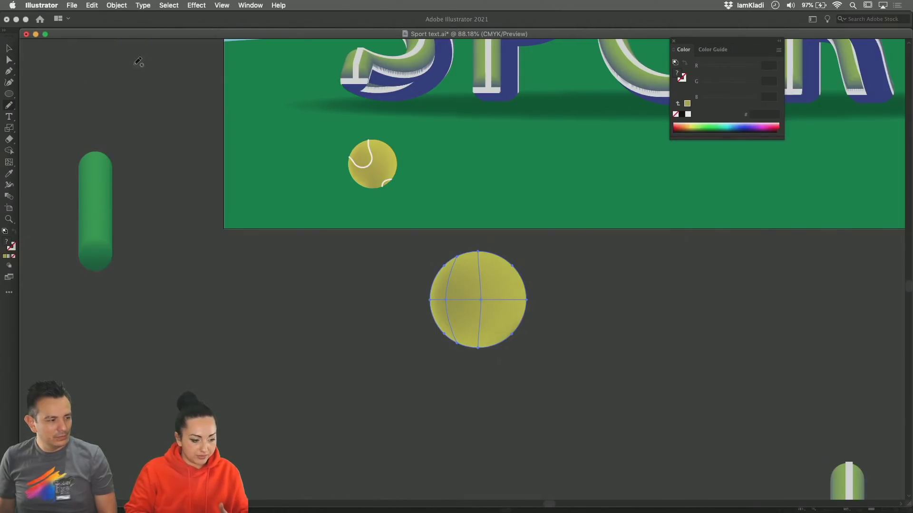
click(9, 105)
click(34, 102)
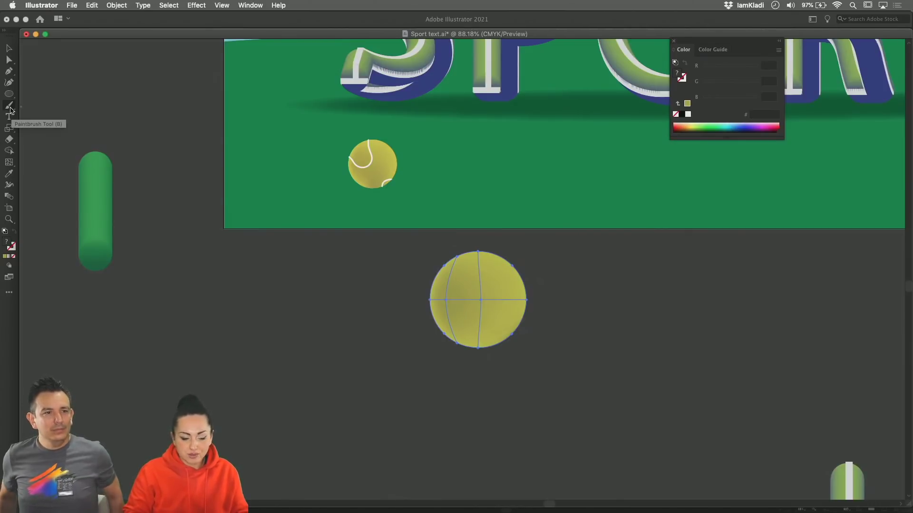
click(10, 110)
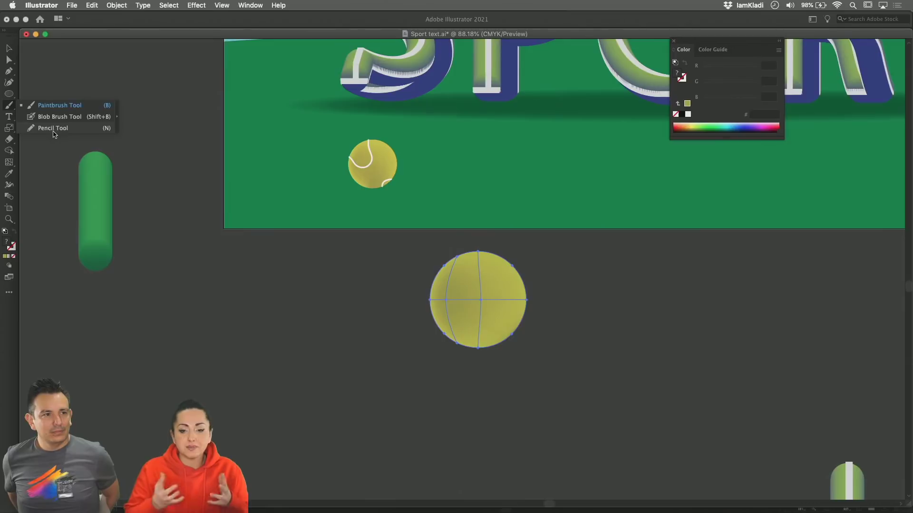
click(53, 129)
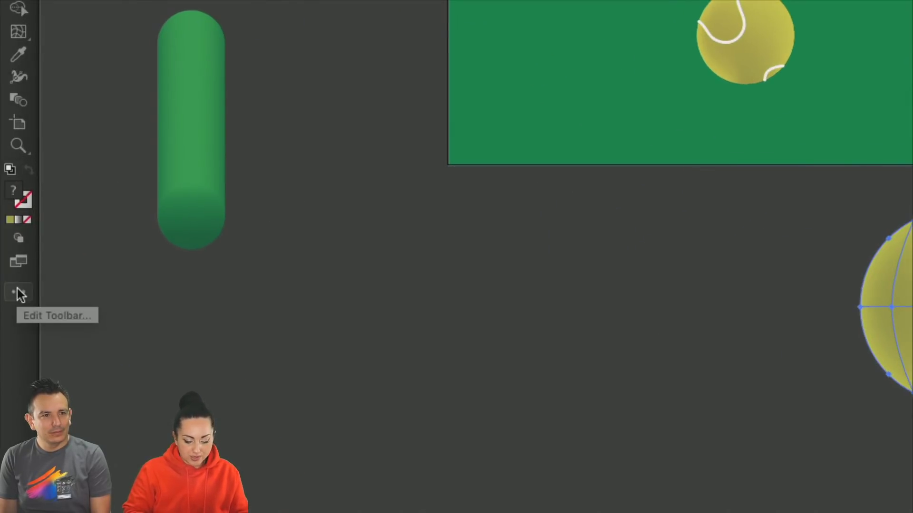
Step: Switch the toolbar back to the Advanced set
click(17, 292)
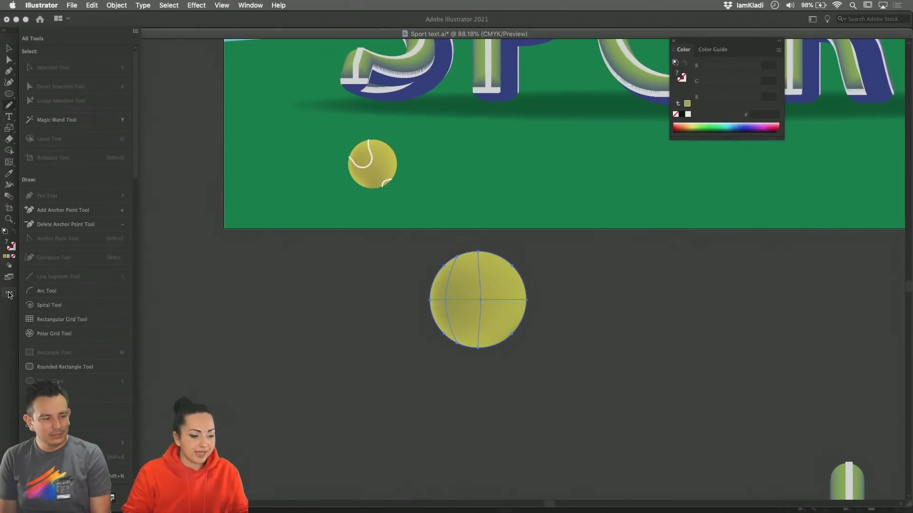
click(136, 32)
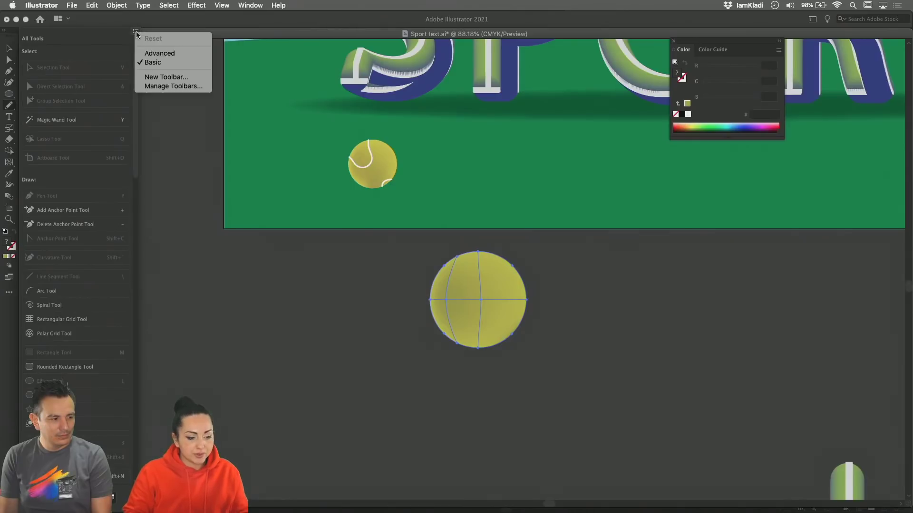
click(173, 51)
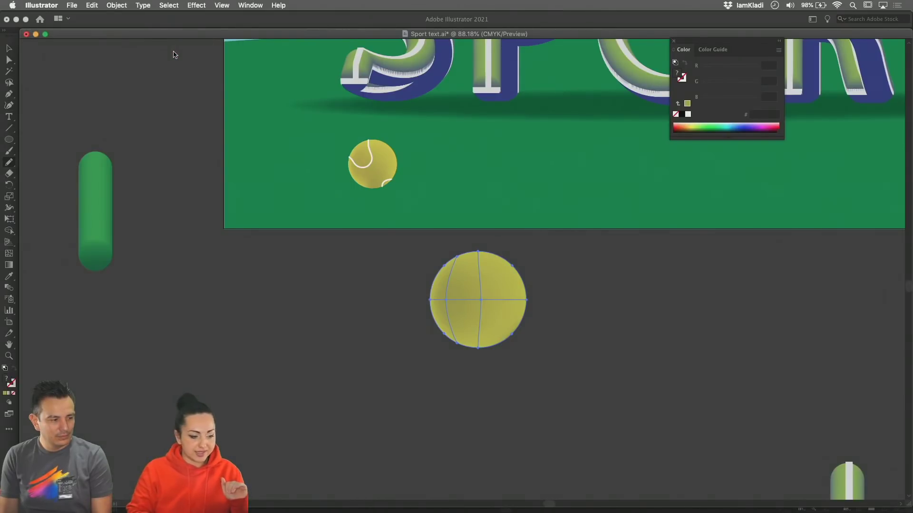
Step: Draw a U-shaped seam curve across the ball's upper-left edge with the Pencil tool and select the curve
click(11, 163)
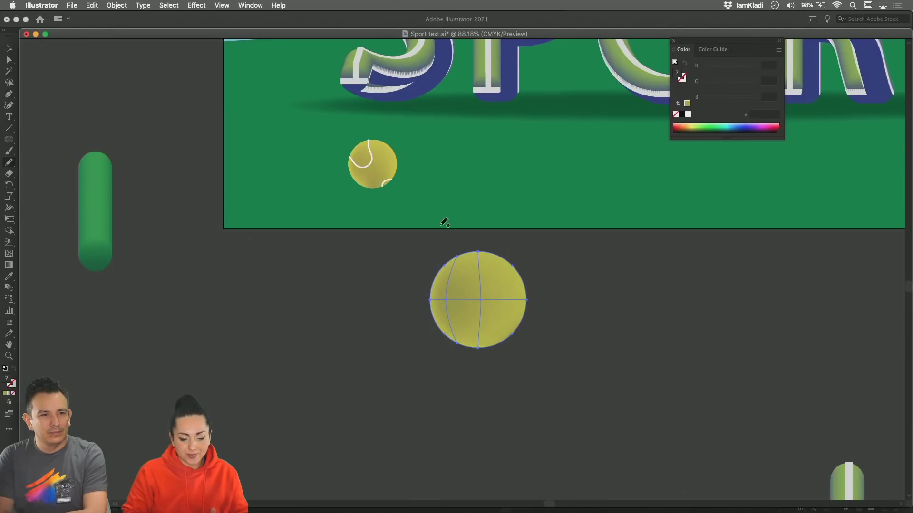
scroll(456, 241, up, 3)
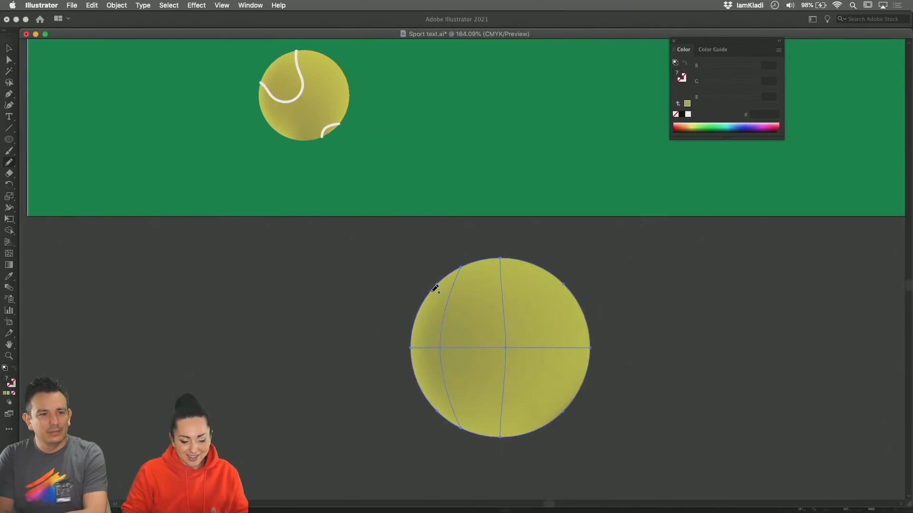
mouse_move(430, 294)
mouse_down()
mouse_move(459, 319)
mouse_move(478, 315)
mouse_up()
drag(480, 282, 483, 259)
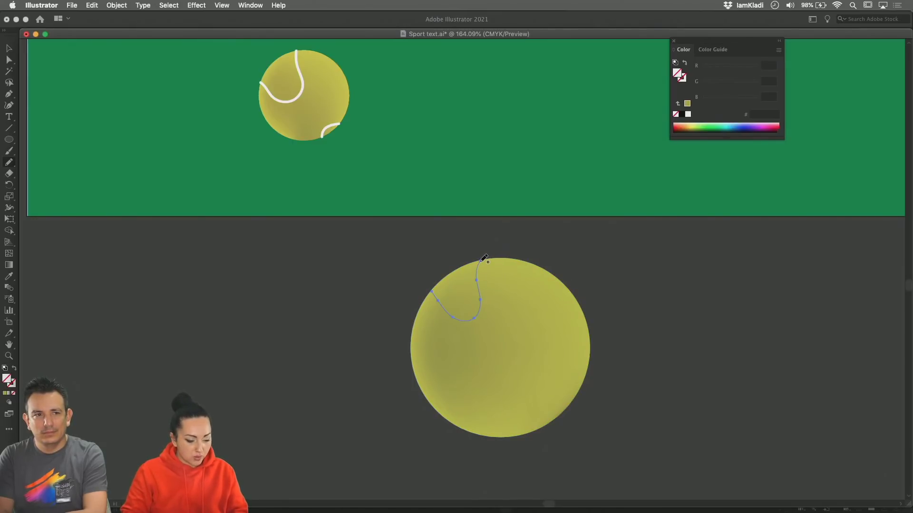
key(v)
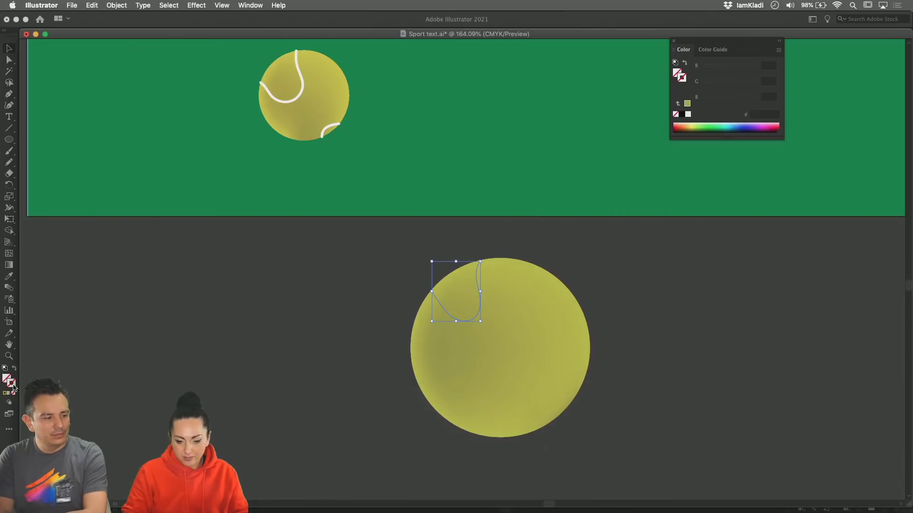
Step: Give the selected seam curve a white stroke and consolidate all document windows
key(x)
click(688, 114)
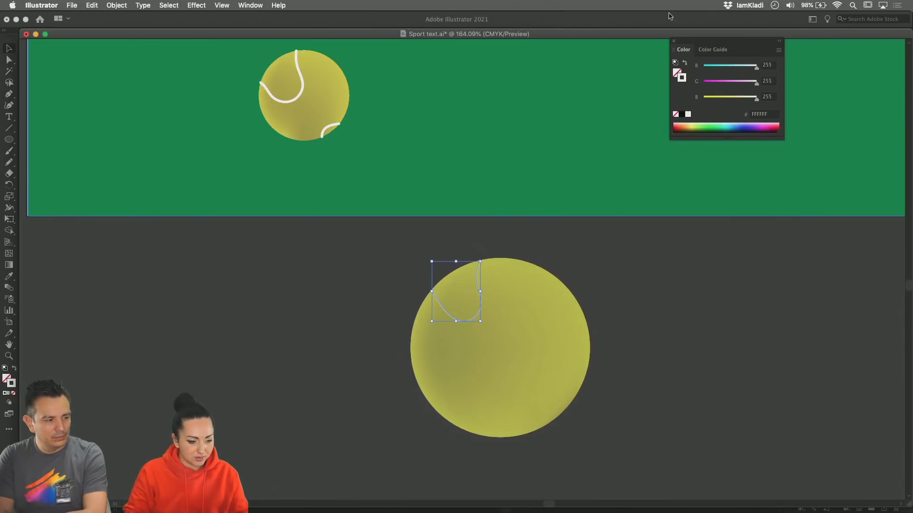
click(247, 6)
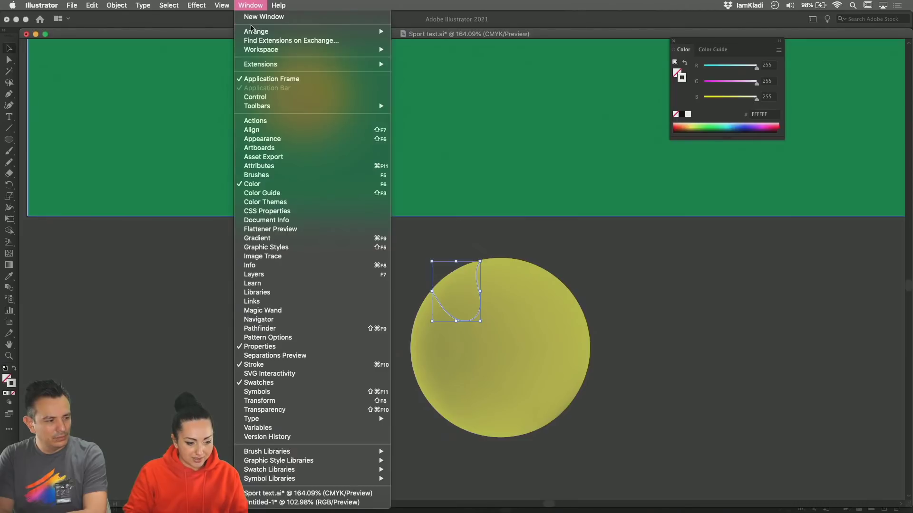
mouse_move(253, 34)
mouse_move(255, 56)
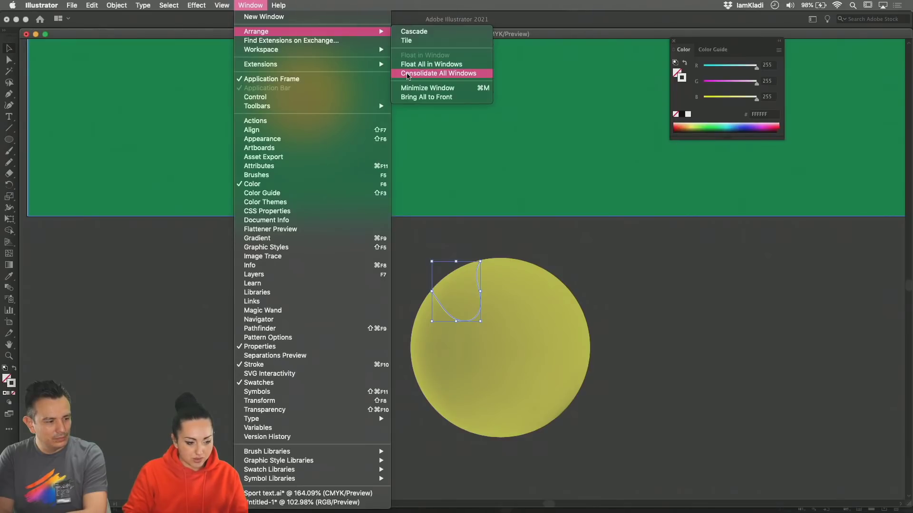
click(408, 74)
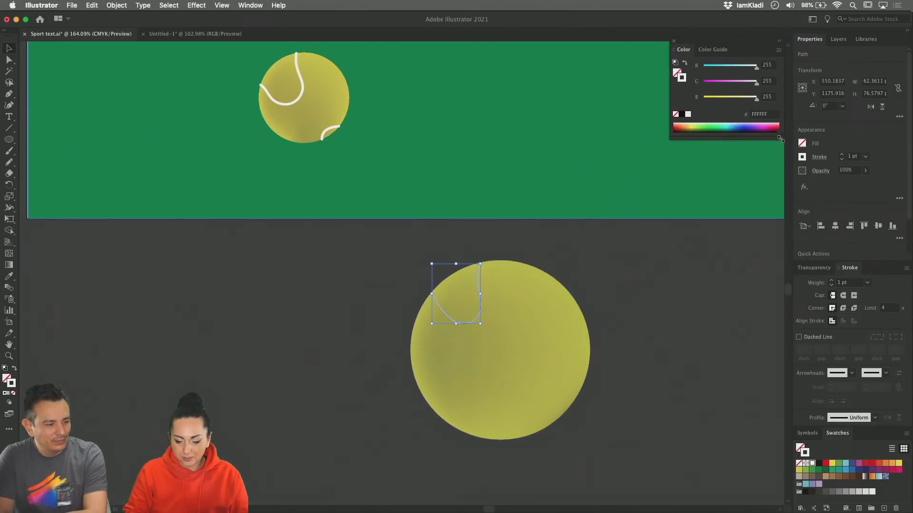
Step: Set the seam curve's stroke weight to 4 pt and deselect it
click(845, 158)
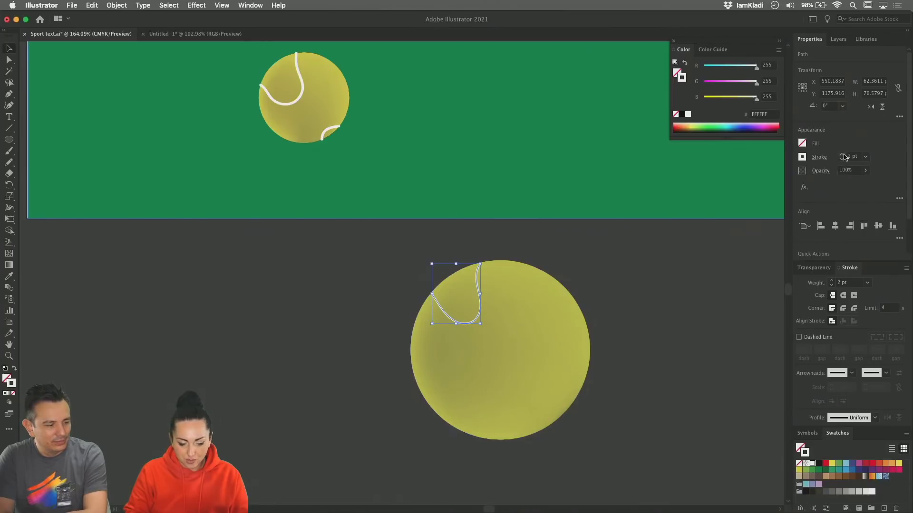
click(844, 157)
click(844, 157)
click(689, 262)
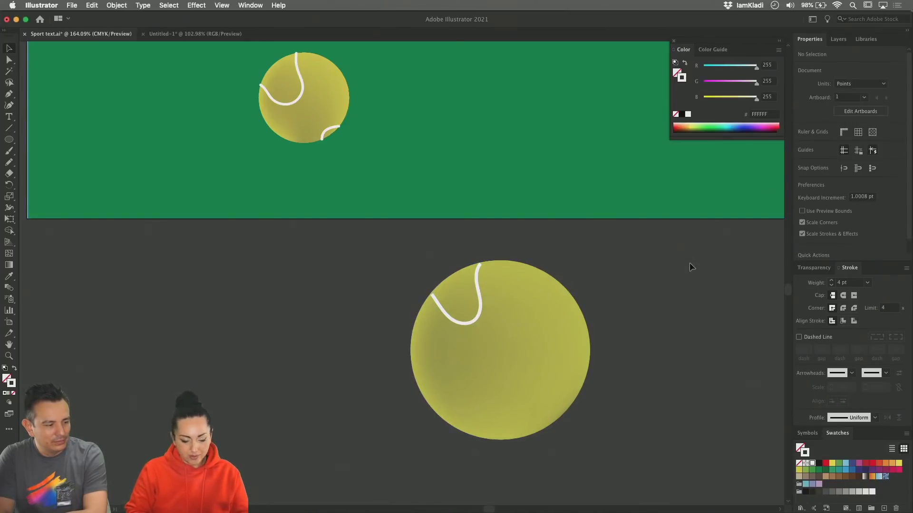
Step: Draw a second white seam curve across the ball's lower-right edge with the Pencil tool, redoing the first attempt, and deselect it
key(n)
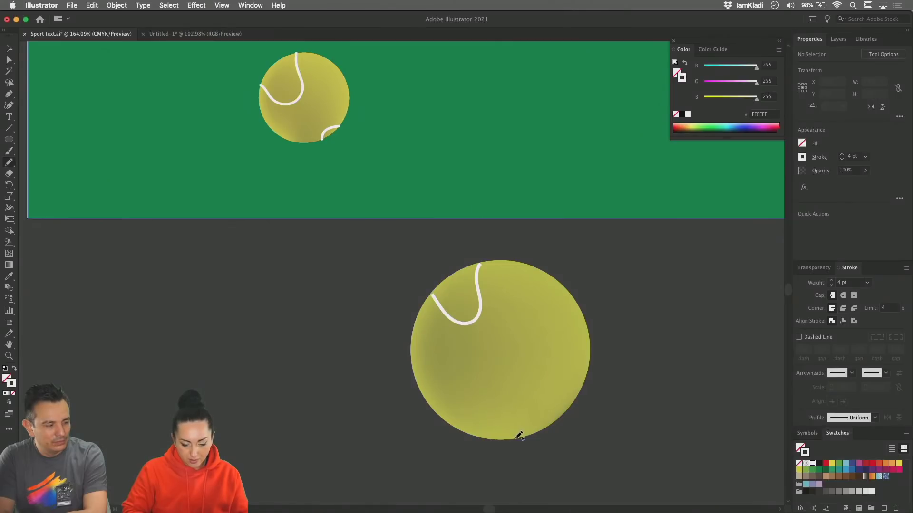
mouse_move(520, 436)
mouse_down()
mouse_move(546, 377)
mouse_move(583, 379)
mouse_up()
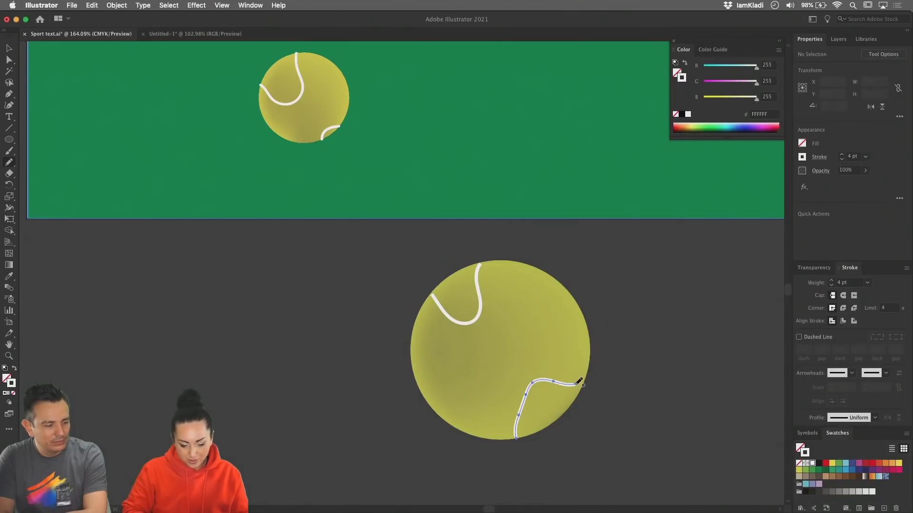
key(super+shift+a)
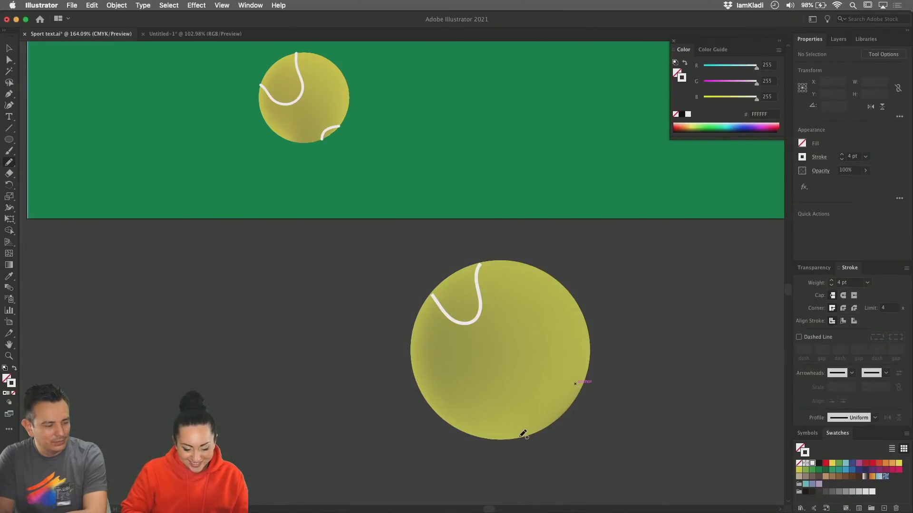
mouse_move(521, 437)
mouse_down()
mouse_move(508, 419)
mouse_move(515, 405)
mouse_move(549, 394)
mouse_move(579, 393)
mouse_up()
key(v)
click(621, 388)
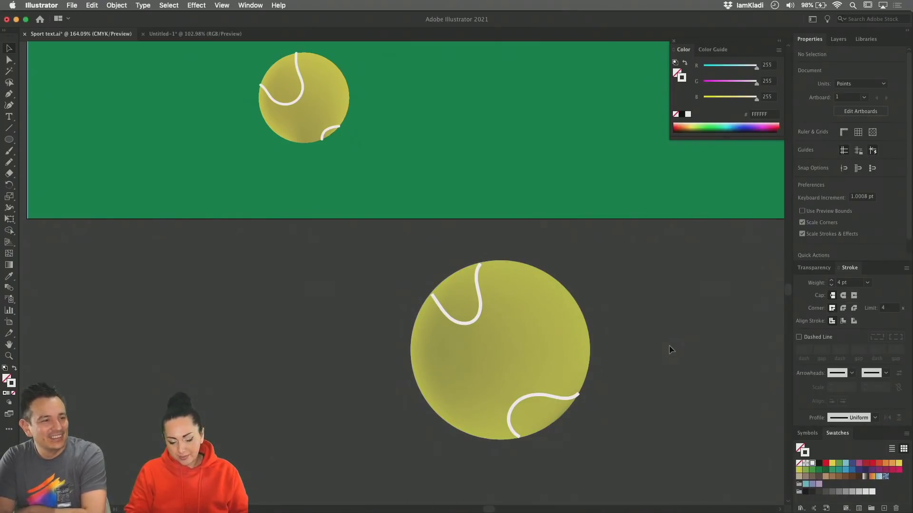
scroll(669, 347, down, 3)
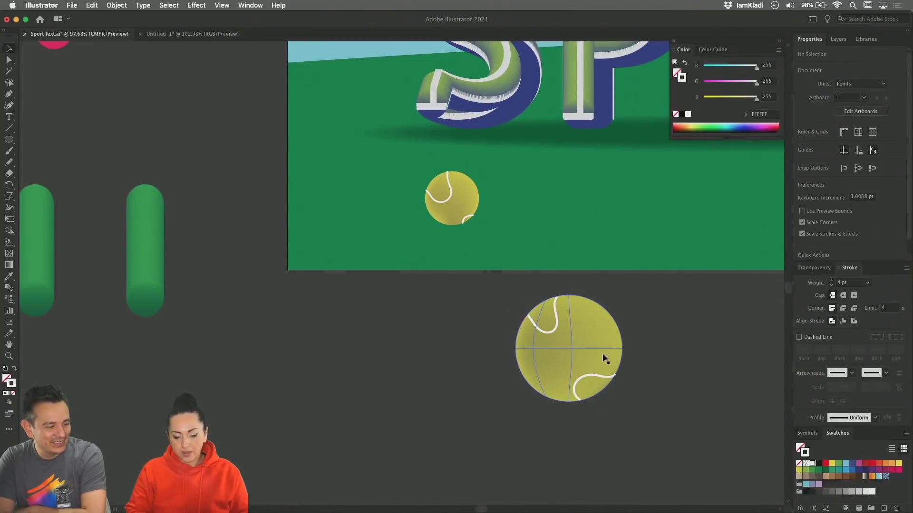
scroll(571, 327, up, 4)
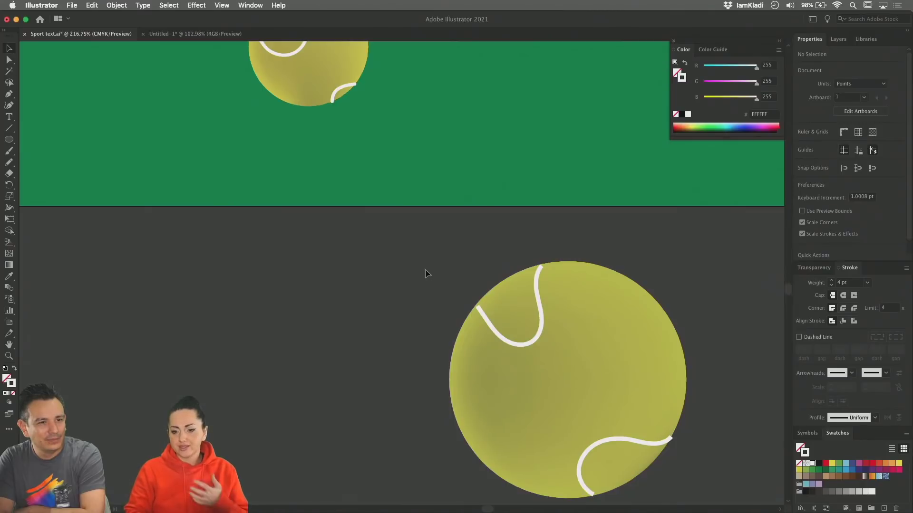
scroll(425, 269, down, 5)
scroll(452, 273, up, 3)
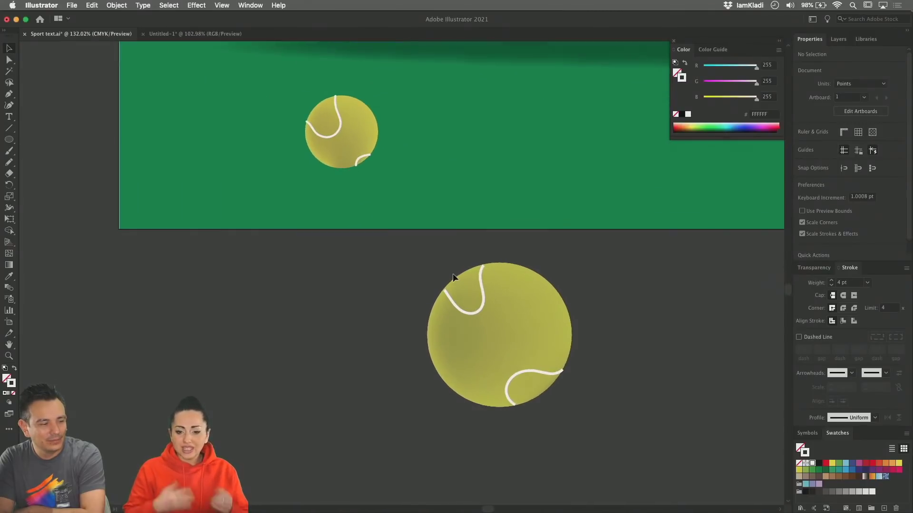
Step: Scale the small tennis ball on the artboard down to about 66 pt wide and move it beside the lower end of the S
scroll(367, 212, up, 4)
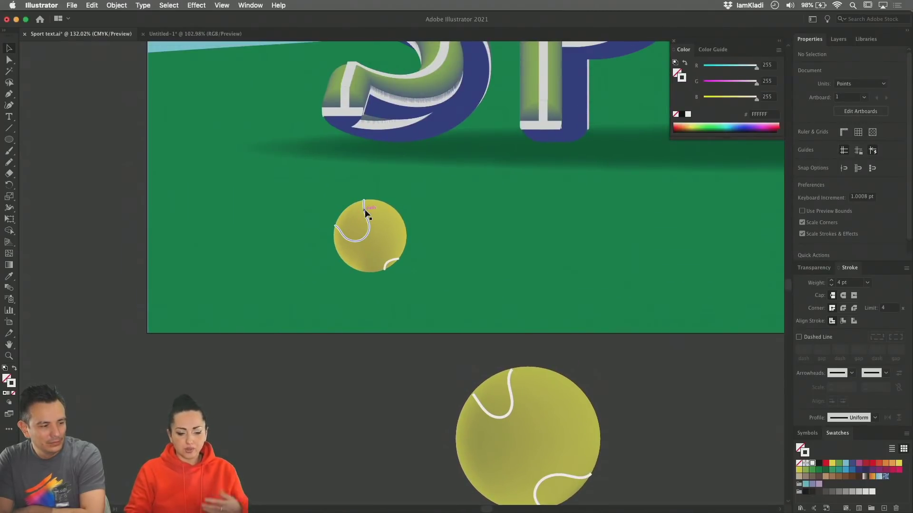
scroll(365, 213, down, 3)
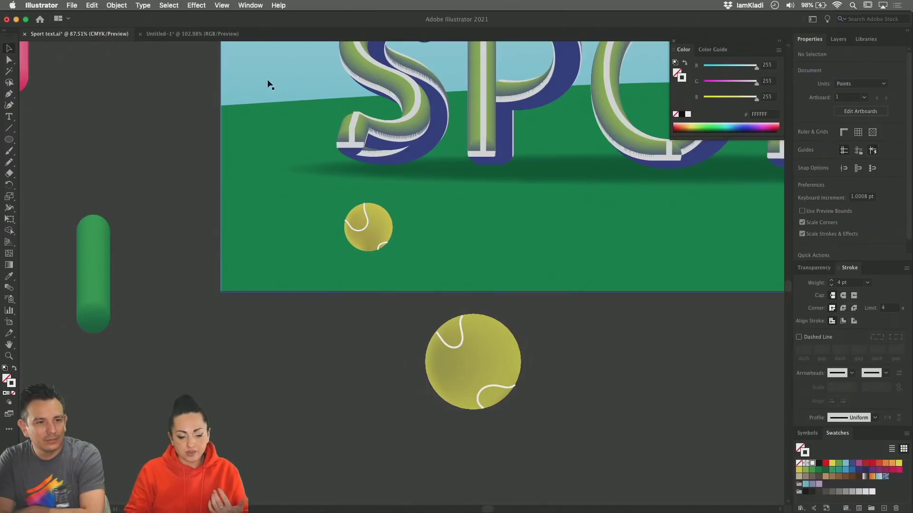
scroll(298, 147, up, 4)
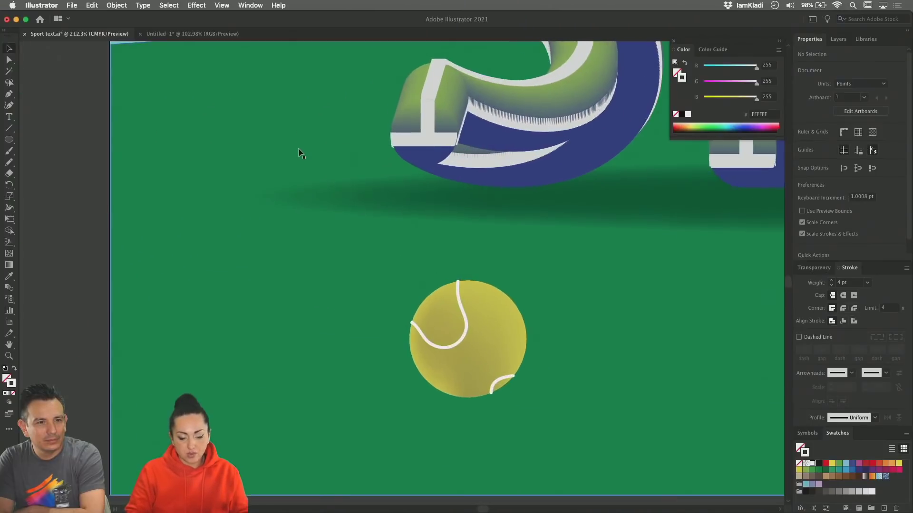
click(460, 298)
drag(495, 380, 472, 201)
drag(497, 235, 473, 200)
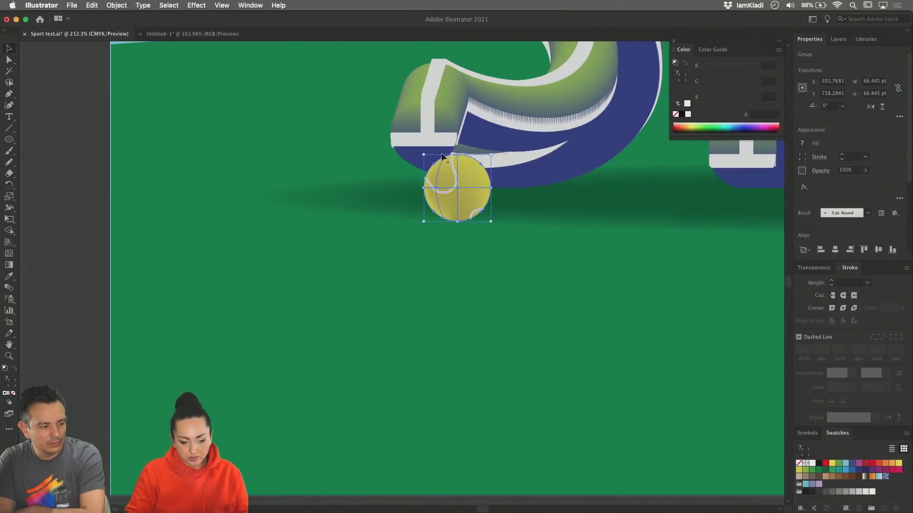
Step: Move the tennis ball over the lower end of the S stroke and rotate it about 11° clockwise
scroll(425, 138, up, 5)
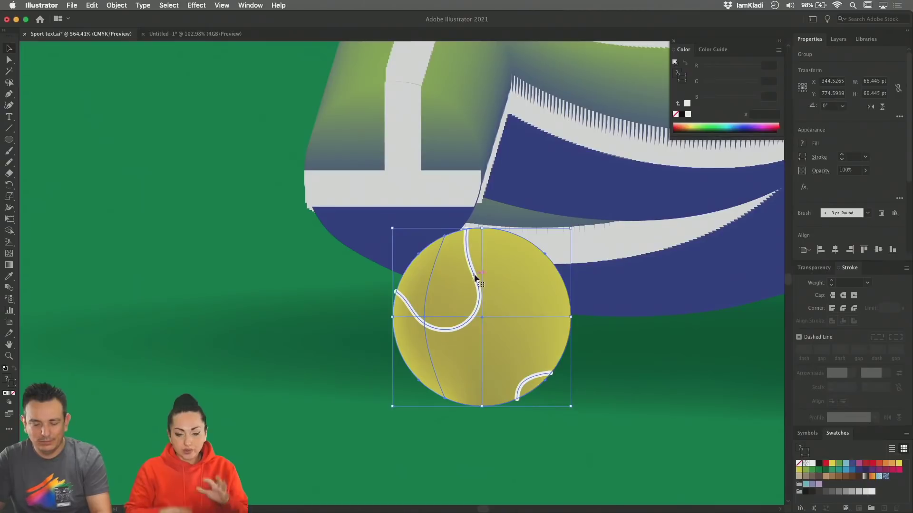
drag(473, 276, 386, 127)
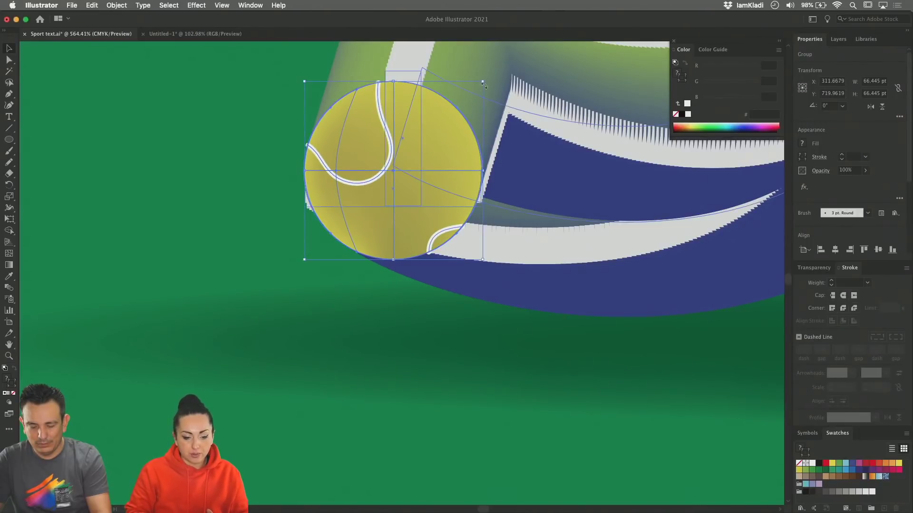
drag(488, 79, 505, 100)
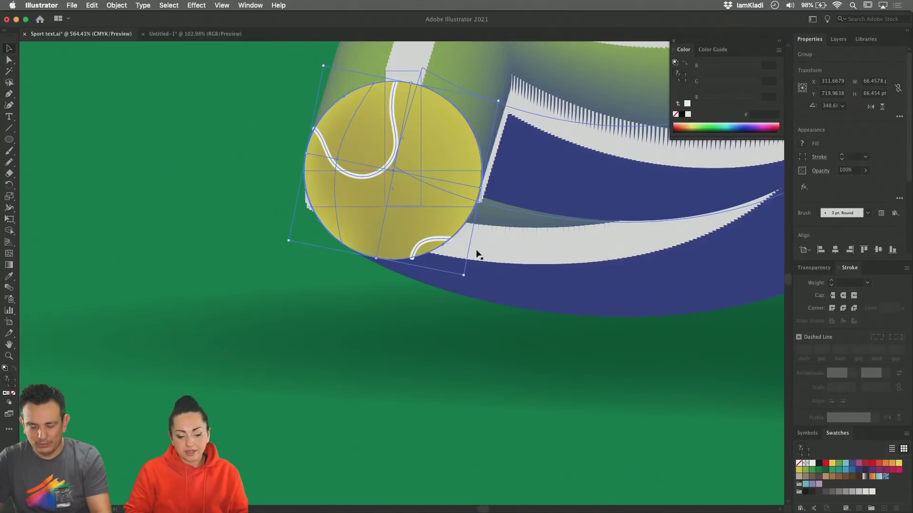
scroll(469, 314, down, 5)
scroll(469, 315, down, 3)
click(345, 300)
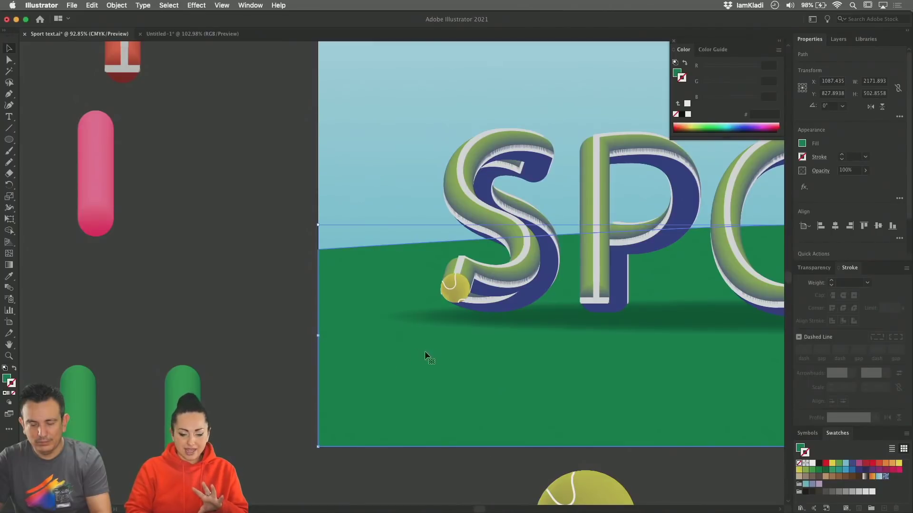
Step: Select the blend that forms part of the letter R
scroll(442, 341, right, 5)
scroll(598, 334, right, 3)
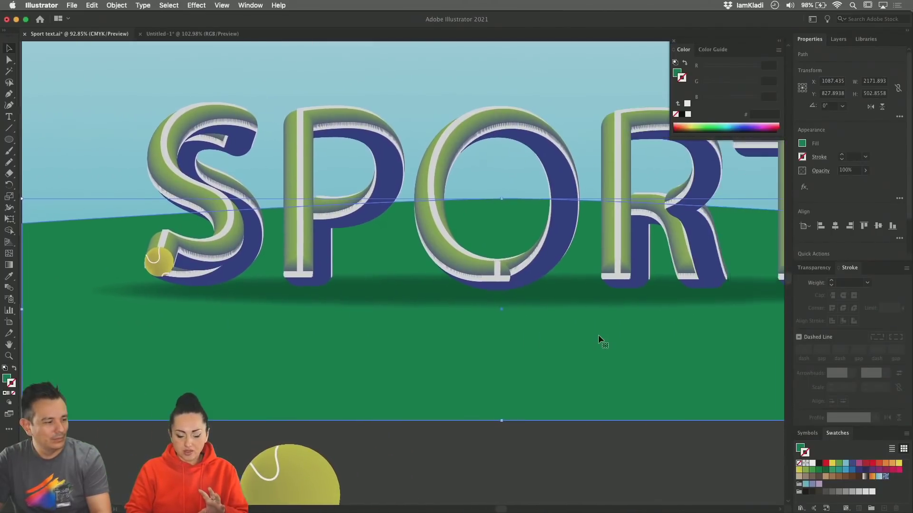
click(591, 267)
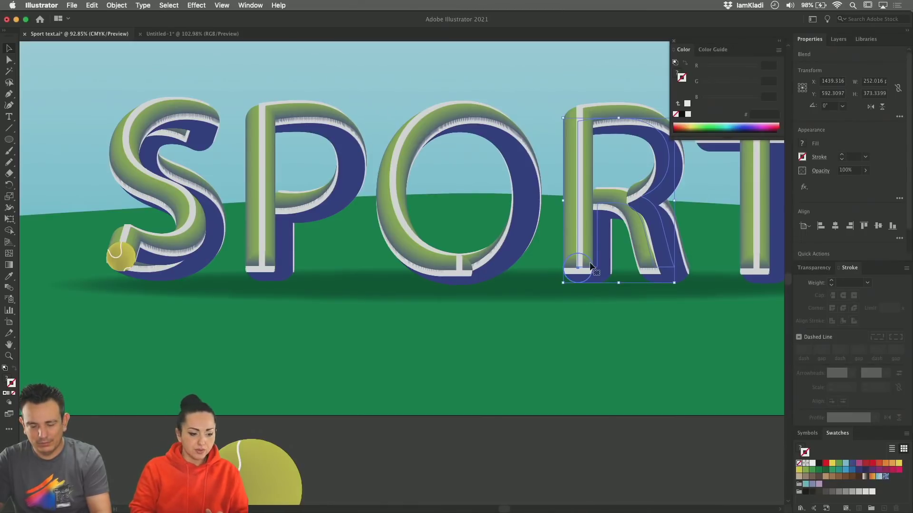
Step: Switch to the Untitled-1 document and draw an S curve about 38 by 73 mm with the Pencil tool, then deselect it
click(198, 36)
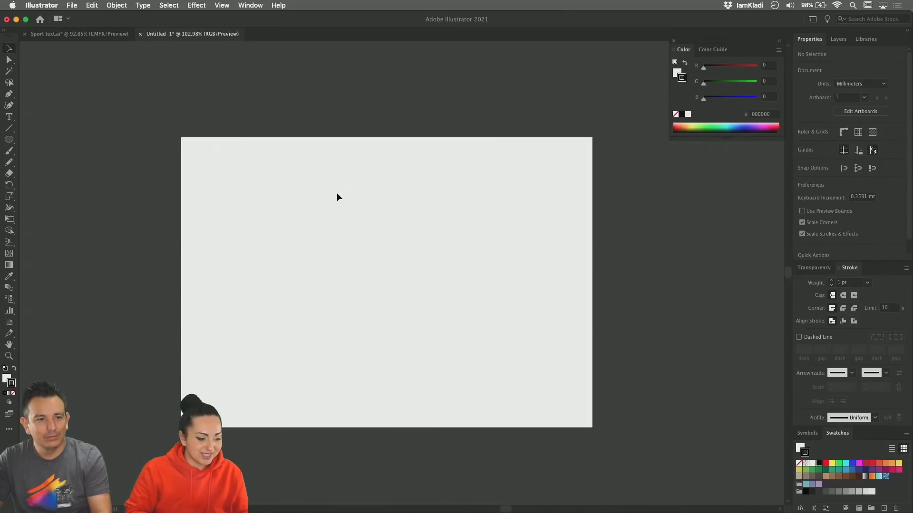
click(9, 162)
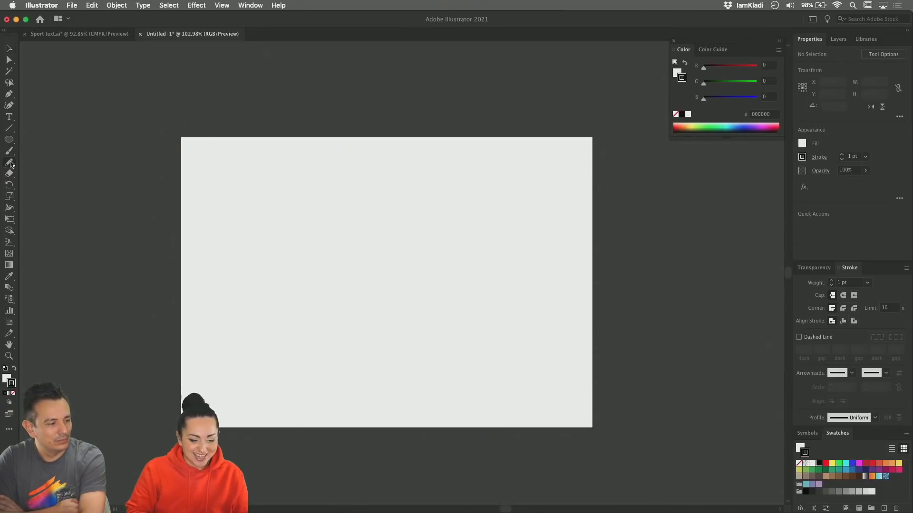
mouse_move(386, 176)
mouse_down()
mouse_move(357, 193)
mouse_move(358, 214)
mouse_move(390, 220)
mouse_move(405, 236)
mouse_move(383, 276)
mouse_move(353, 270)
mouse_up()
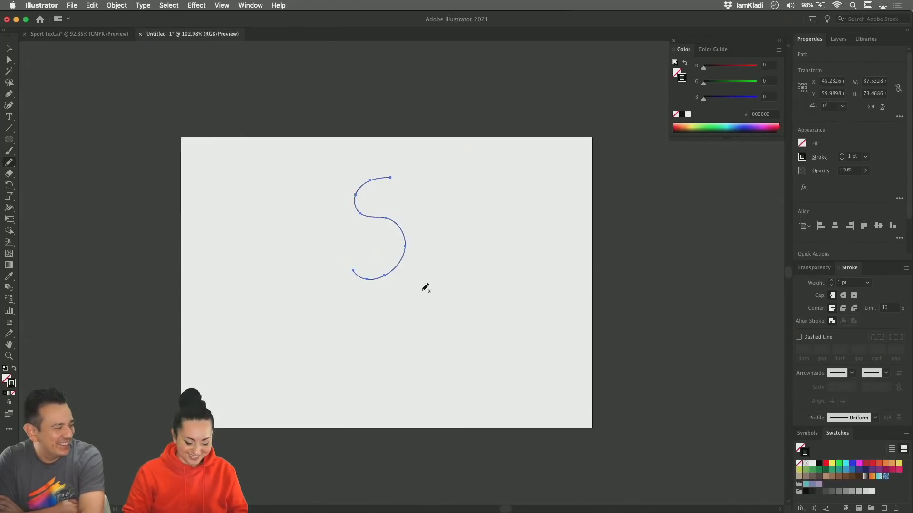
key(v)
click(412, 255)
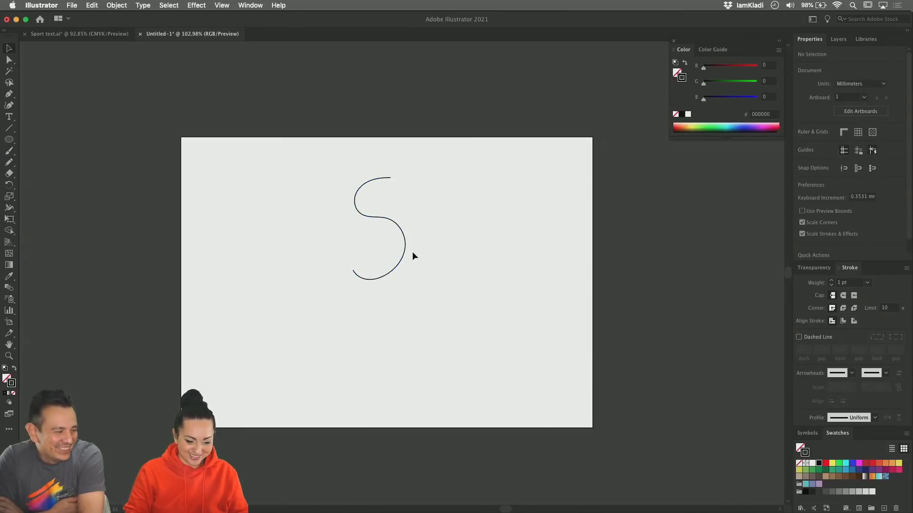
click(405, 251)
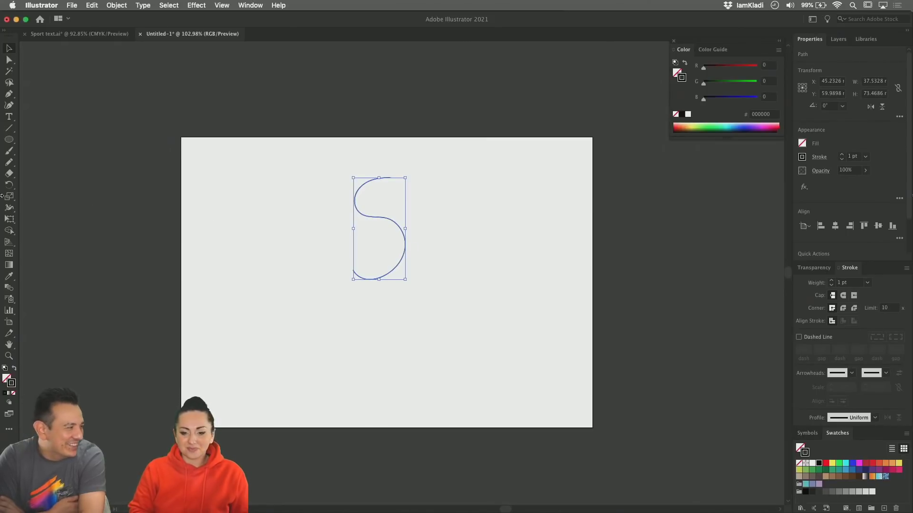
scroll(486, 268, up, 5)
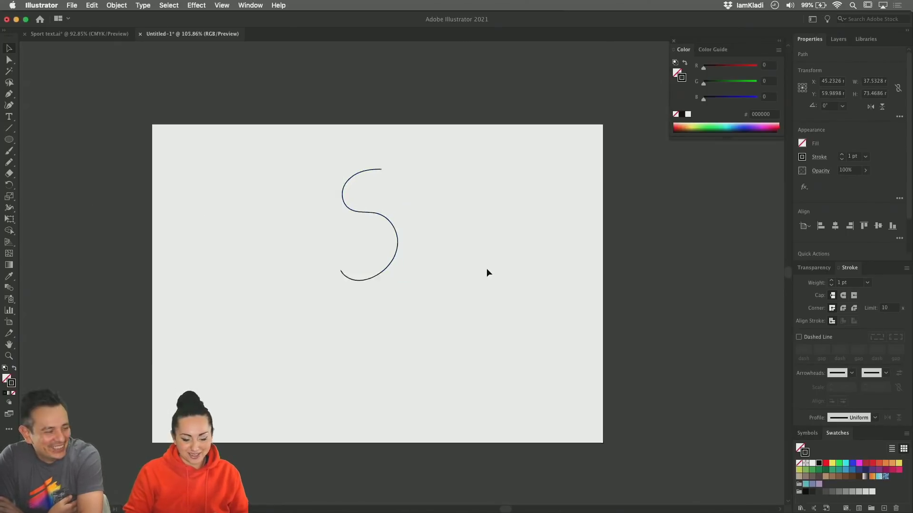
scroll(487, 268, left, 2)
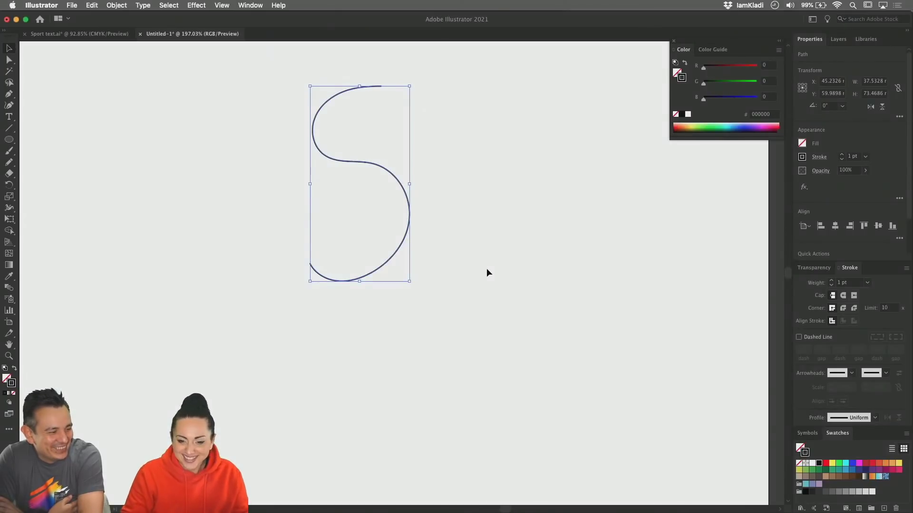
click(486, 269)
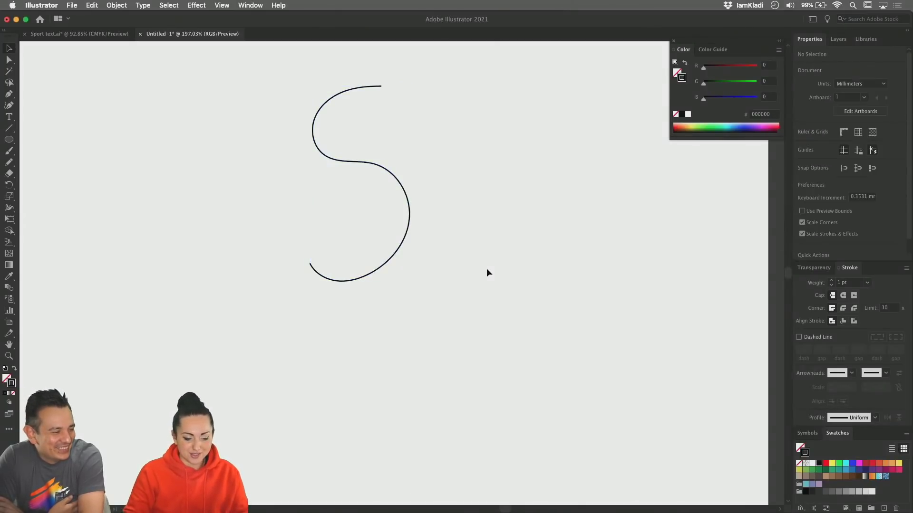
Step: Select the S curve, set the Pencil tool's Fidelity fully to Smooth, and accept the tool options
click(409, 221)
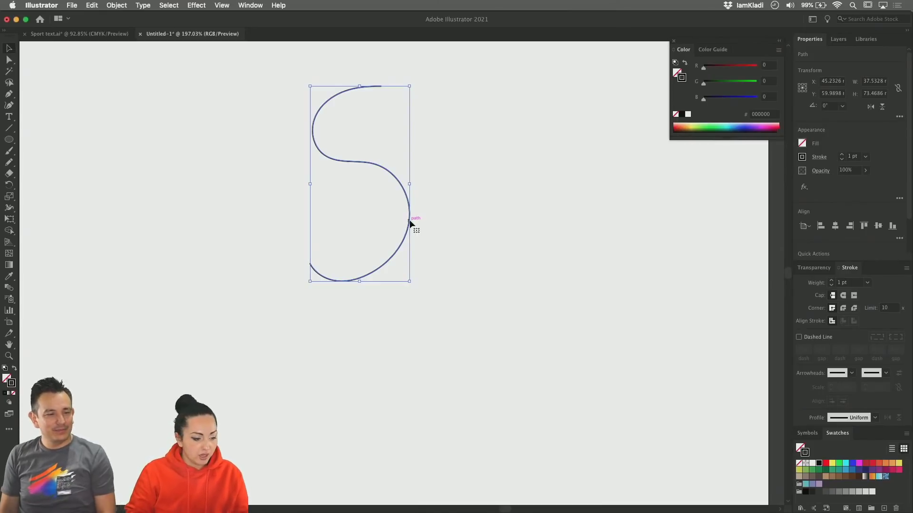
double_click(9, 162)
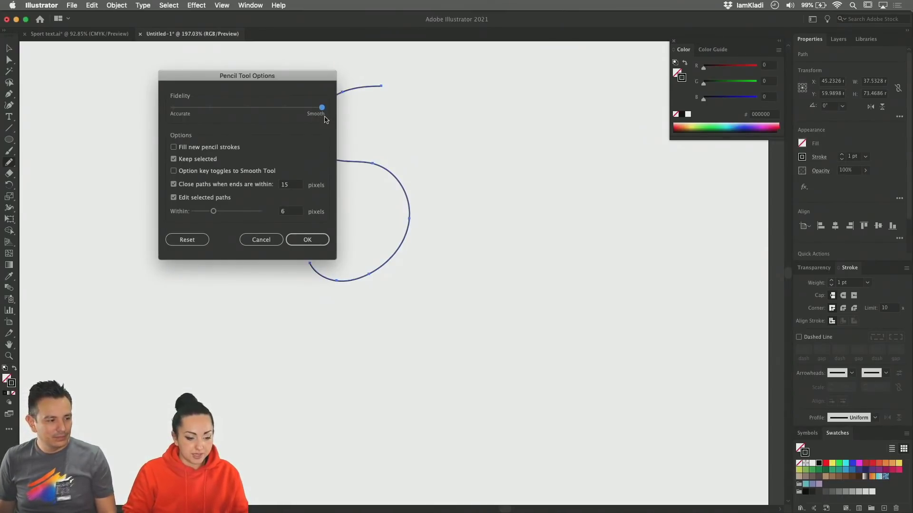
mouse_move(322, 109)
mouse_down()
mouse_move(210, 109)
mouse_move(240, 127)
mouse_move(308, 133)
mouse_up()
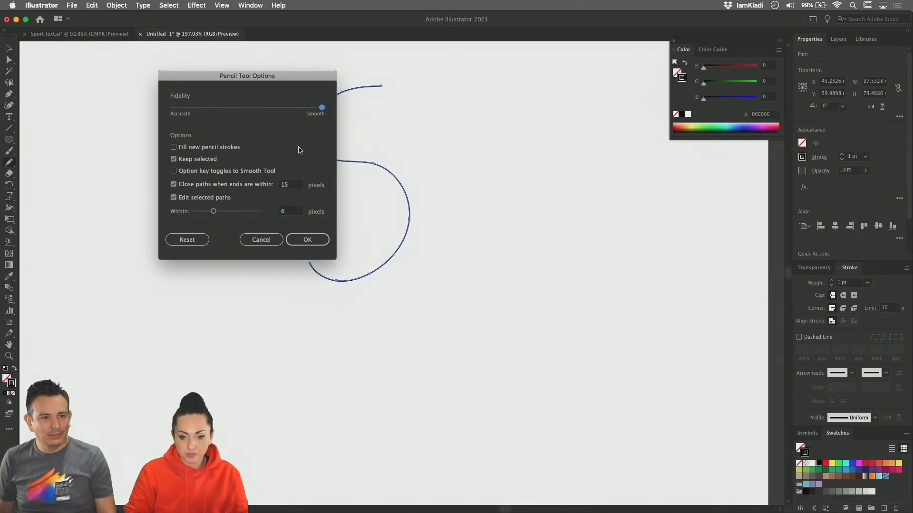
click(304, 240)
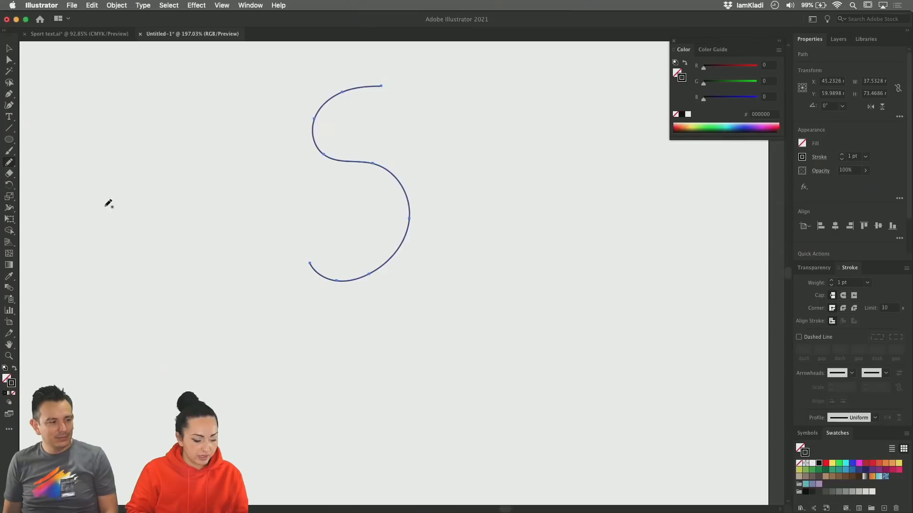
Step: Set the Pencil tool's Fidelity fully to Accurate and accept the tool options
double_click(9, 164)
drag(321, 108, 196, 105)
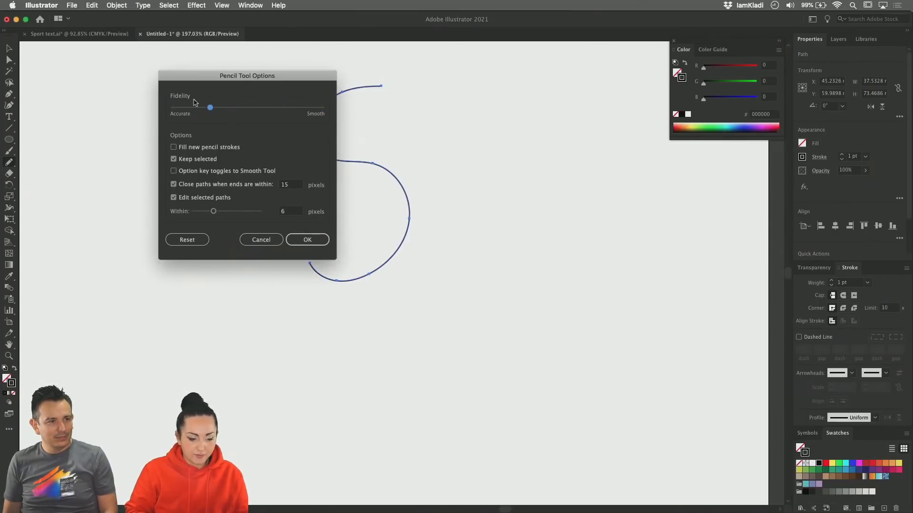
click(308, 239)
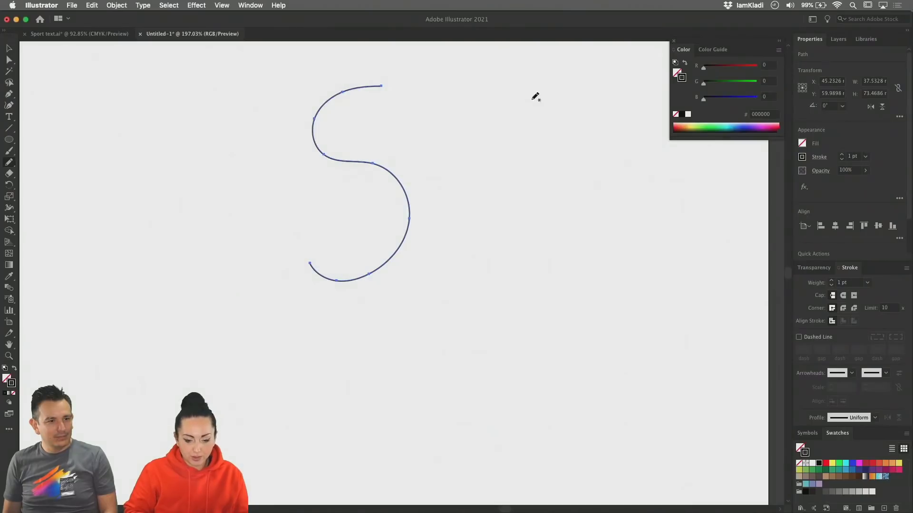
Step: Draw a second, smaller S curve about 28 by 49 mm with the Pencil tool beside the large S
mouse_move(549, 104)
mouse_down()
mouse_move(522, 138)
mouse_move(565, 206)
mouse_move(494, 221)
mouse_up()
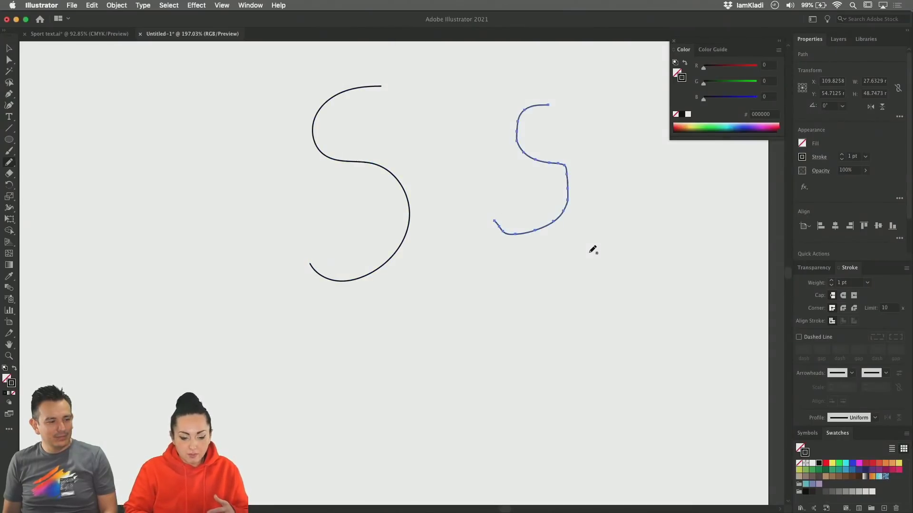
scroll(554, 205, up, 5)
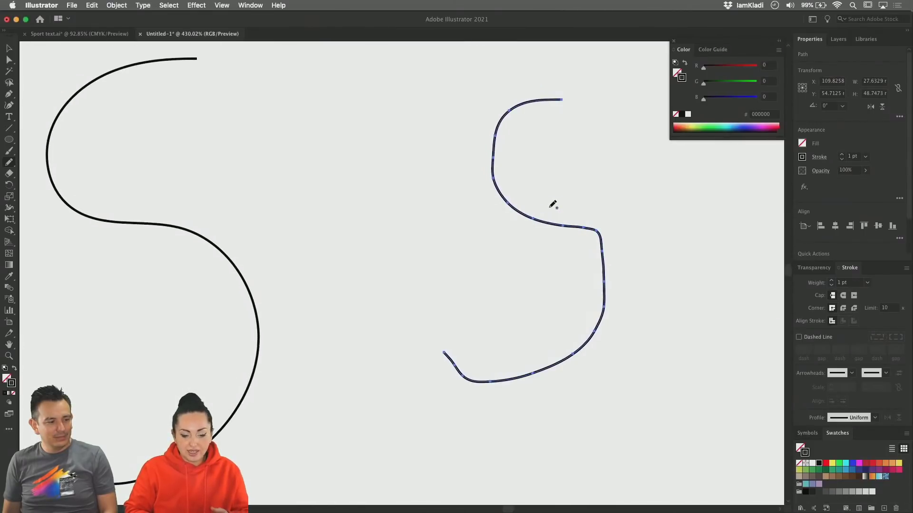
scroll(552, 204, down, 5)
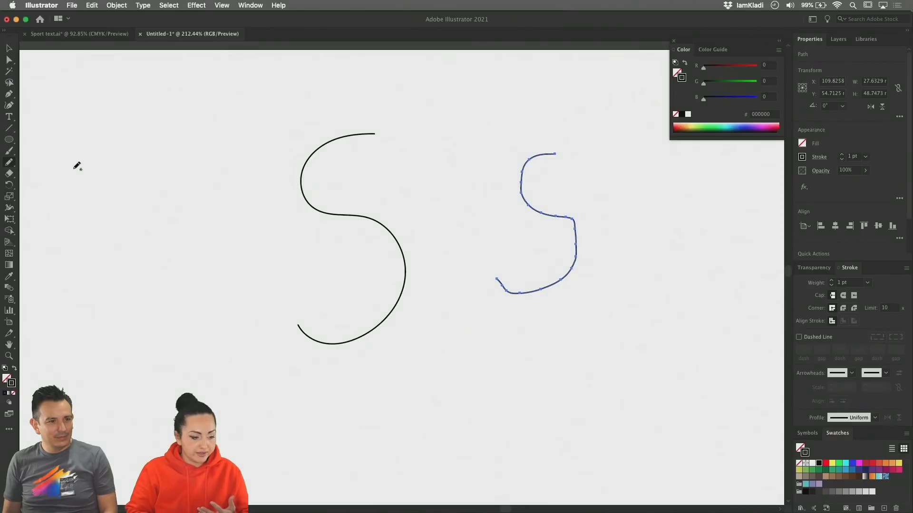
Step: Return the Pencil tool's Fidelity fully to Smooth and accept the tool options
double_click(9, 162)
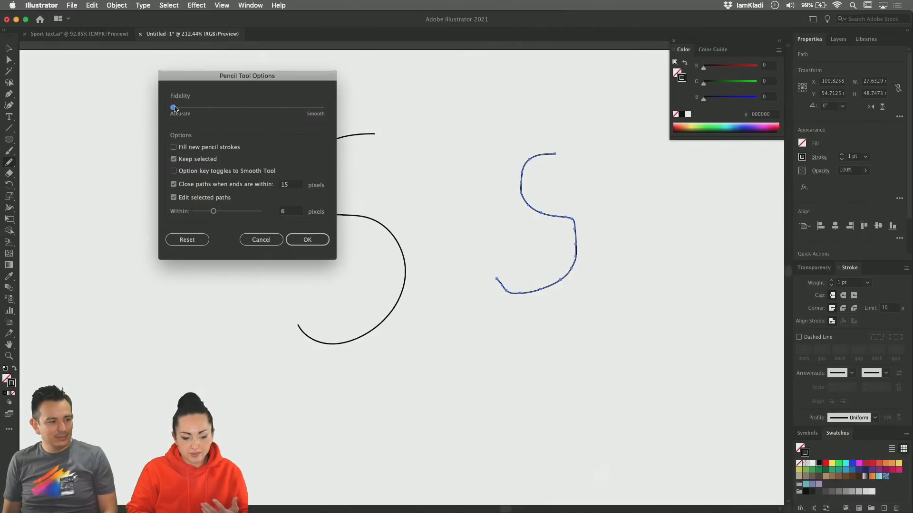
drag(175, 109, 321, 107)
click(307, 241)
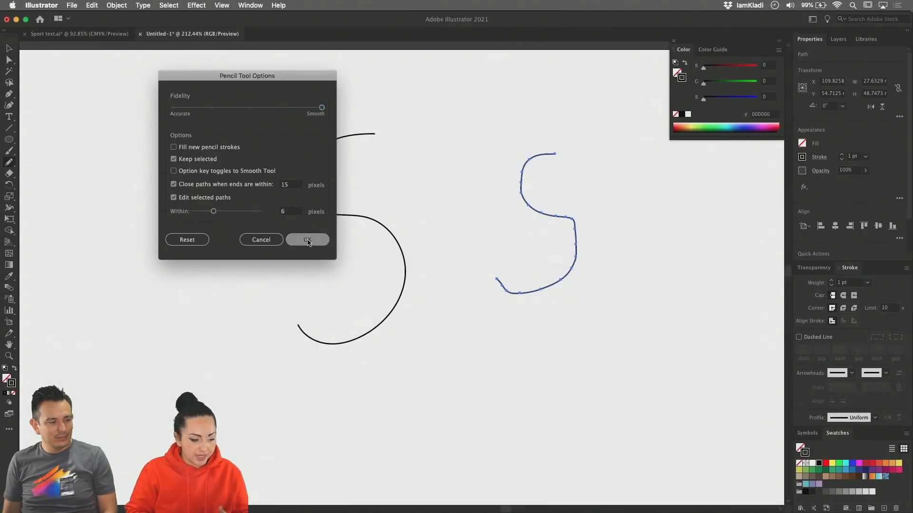
Step: Even out the smaller S curve by brushing along it repeatedly with the Smooth tool
click(13, 166)
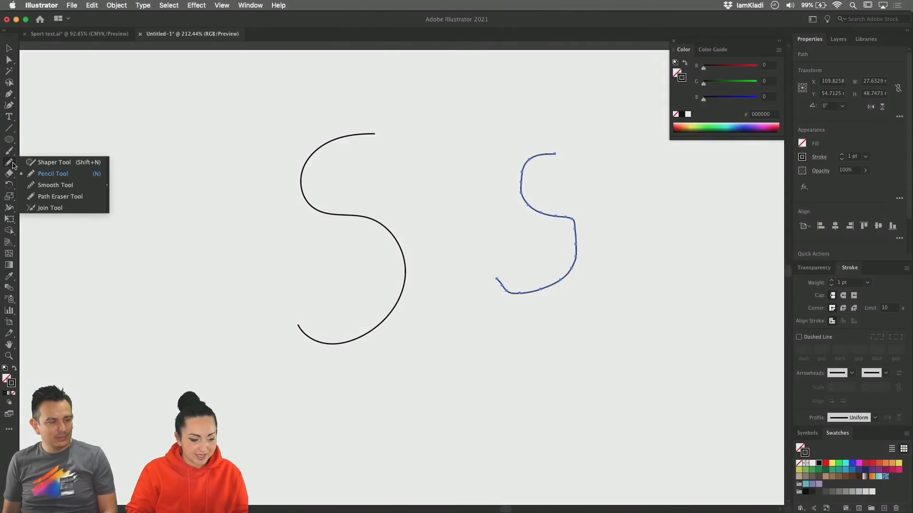
click(93, 187)
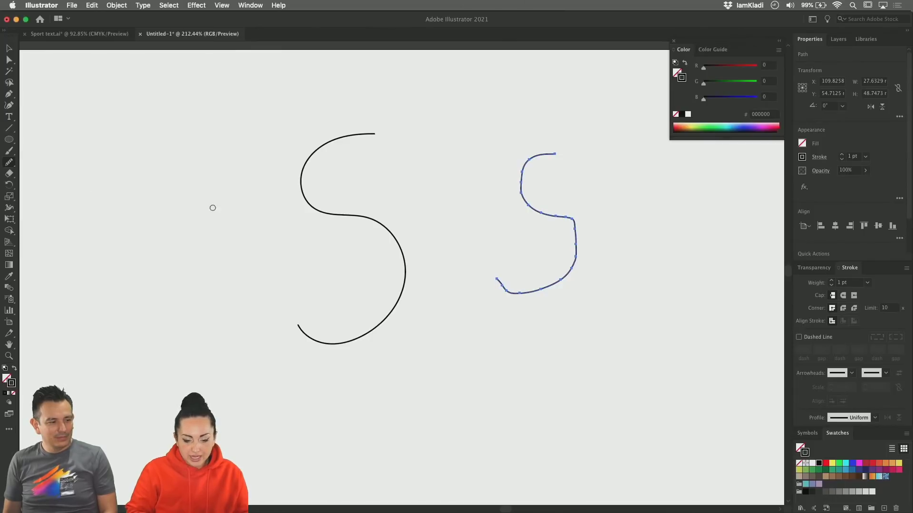
mouse_move(531, 162)
mouse_down()
mouse_move(532, 209)
mouse_move(572, 217)
mouse_move(580, 242)
mouse_move(554, 220)
mouse_move(575, 229)
mouse_move(571, 272)
mouse_move(545, 292)
mouse_move(501, 285)
mouse_move(529, 288)
mouse_move(507, 287)
mouse_move(557, 274)
mouse_move(512, 282)
mouse_move(525, 289)
mouse_move(549, 283)
mouse_move(509, 284)
mouse_move(522, 297)
mouse_move(541, 293)
mouse_move(569, 276)
mouse_move(585, 251)
mouse_up()
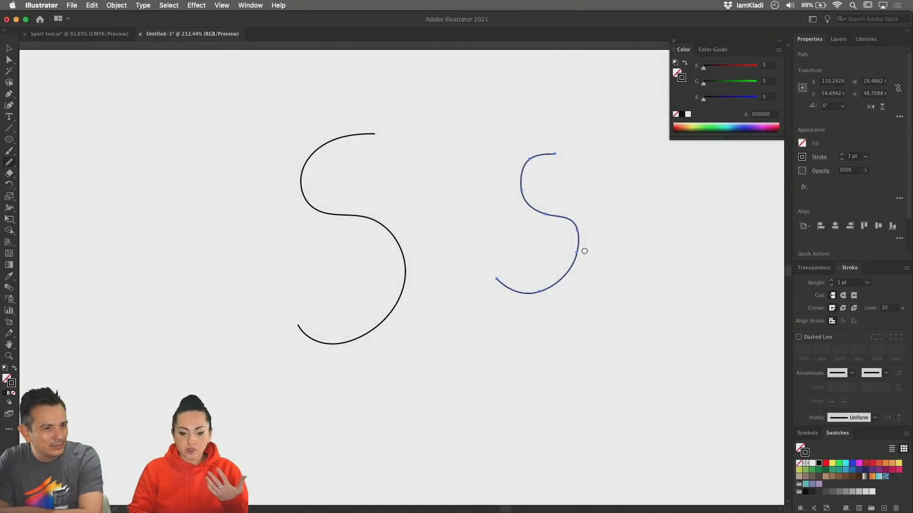
scroll(571, 215, up, 1)
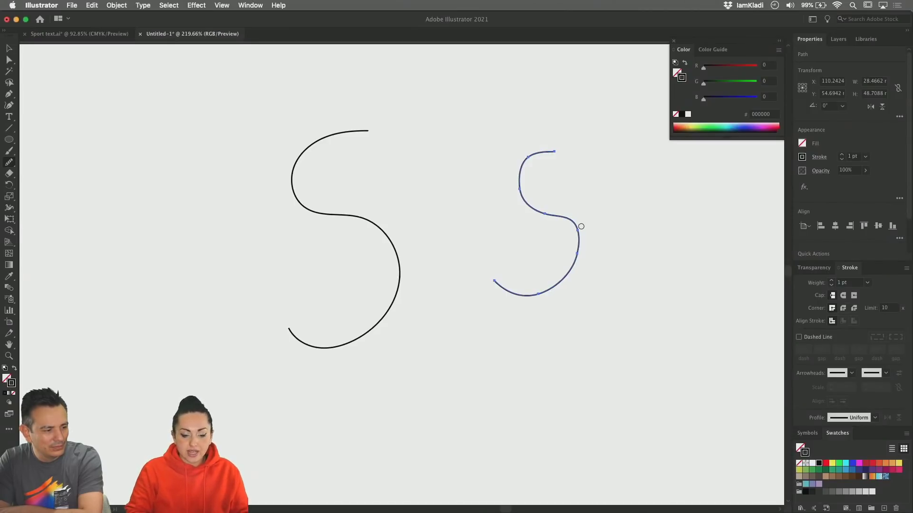
mouse_move(535, 154)
mouse_down()
mouse_move(518, 195)
mouse_move(528, 209)
mouse_move(557, 215)
mouse_move(567, 261)
mouse_up()
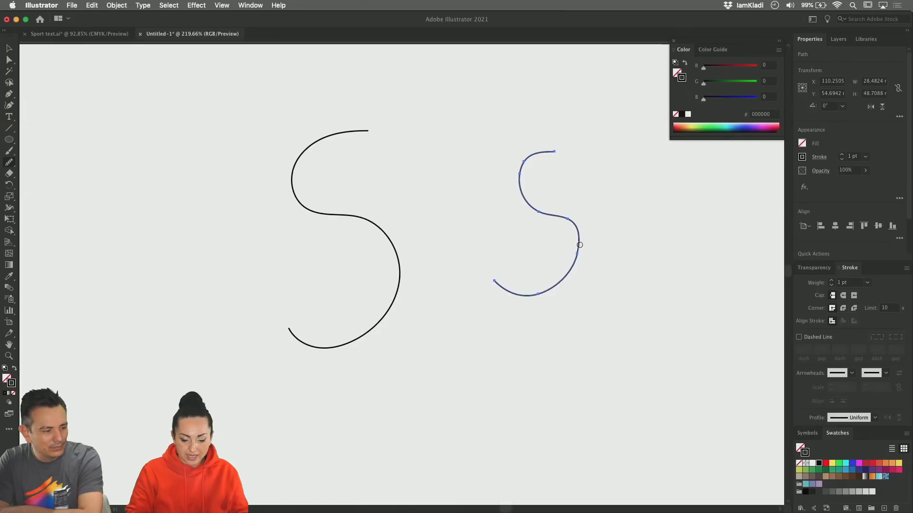
Step: Simplify the smaller S path, lowering the curve's anchor point amount slightly
right_click(579, 245)
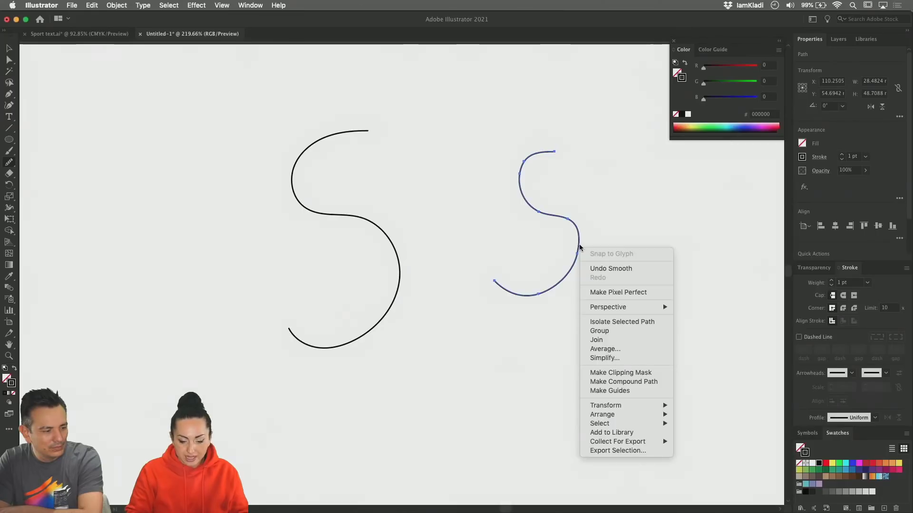
click(605, 358)
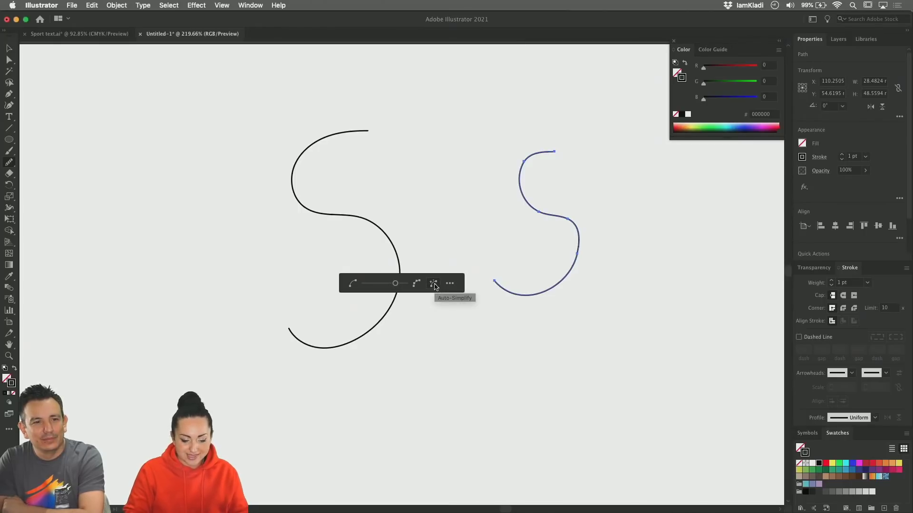
mouse_move(395, 283)
mouse_down()
mouse_move(372, 285)
mouse_move(391, 285)
mouse_up()
key(v)
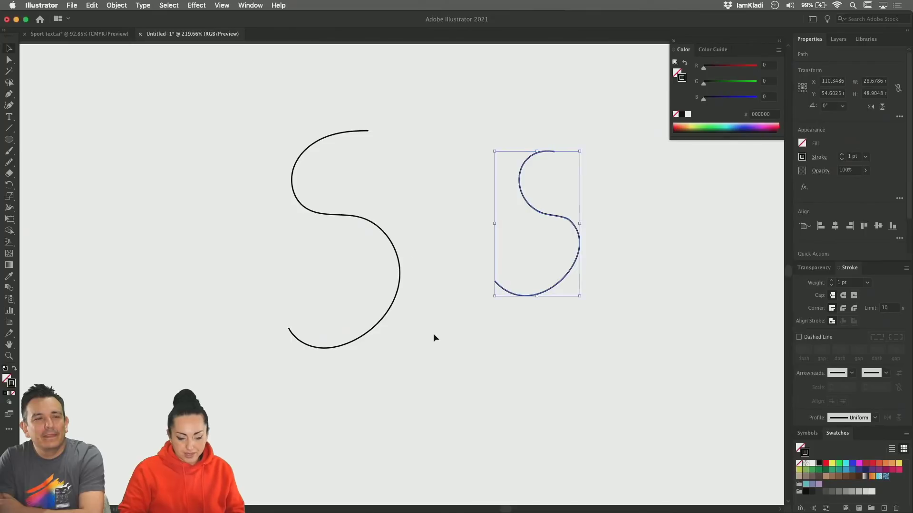
click(490, 296)
click(544, 213)
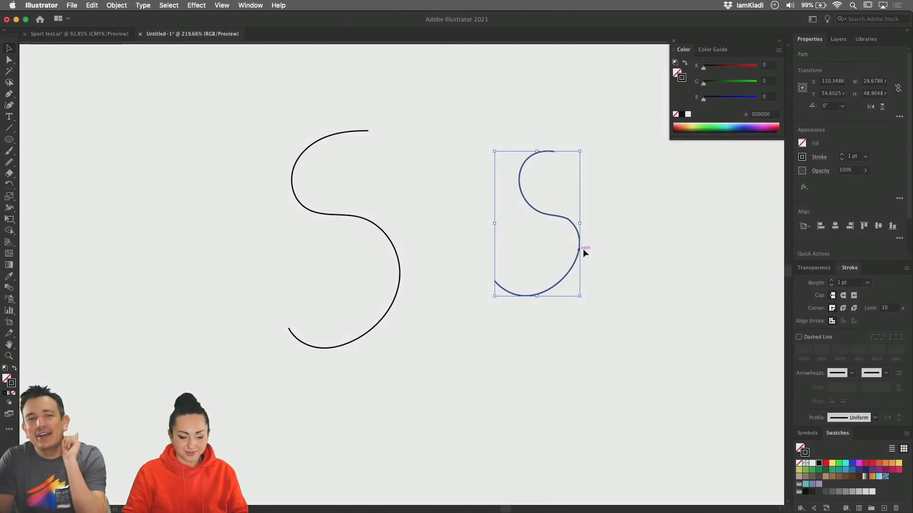
Step: Draw a small unfilled circle about 7.8 mm across in the empty area below the large S, then deselect it
drag(586, 274, 645, 219)
key(super+0)
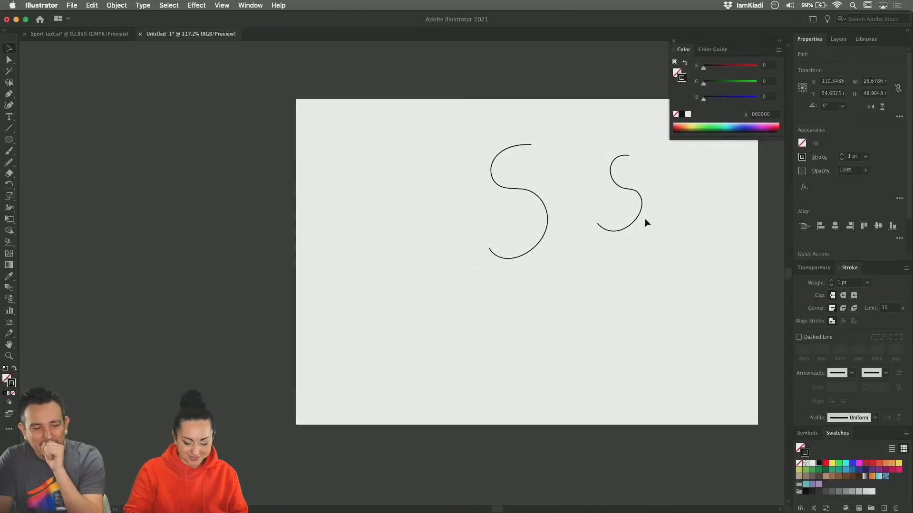
key(l)
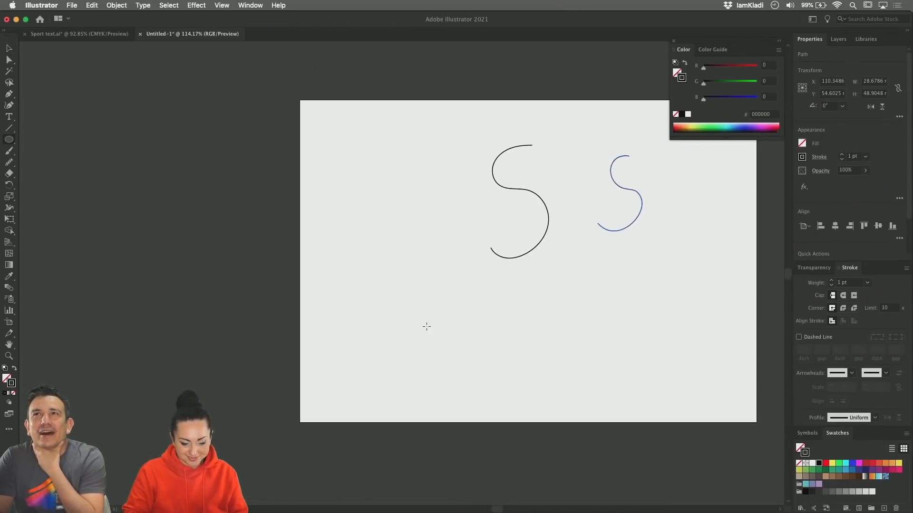
scroll(427, 326, up, 2)
mouse_move(404, 282)
mouse_down()
mouse_move(449, 326)
mouse_move(423, 303)
mouse_up()
key(v)
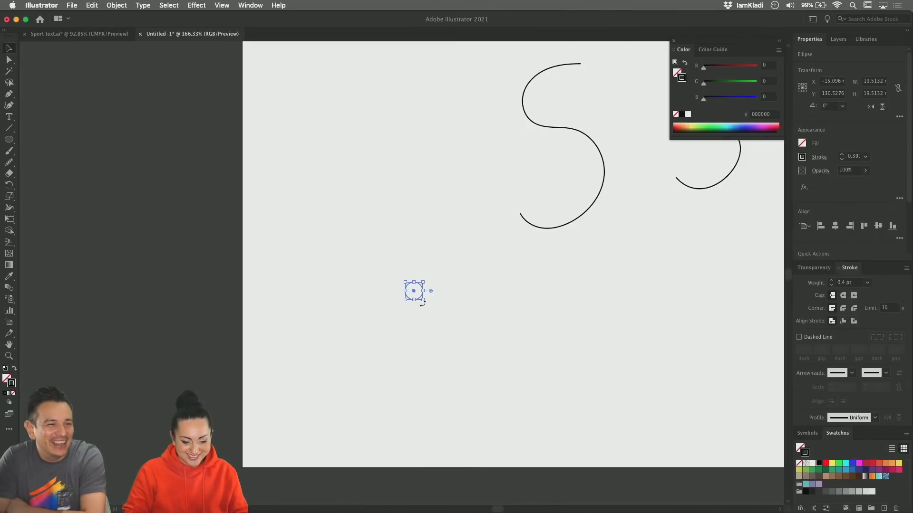
click(427, 311)
Step: Move the circle farther down and away from the large S and enlarge it proportionally to about 9 mm across
scroll(425, 307, up, 2)
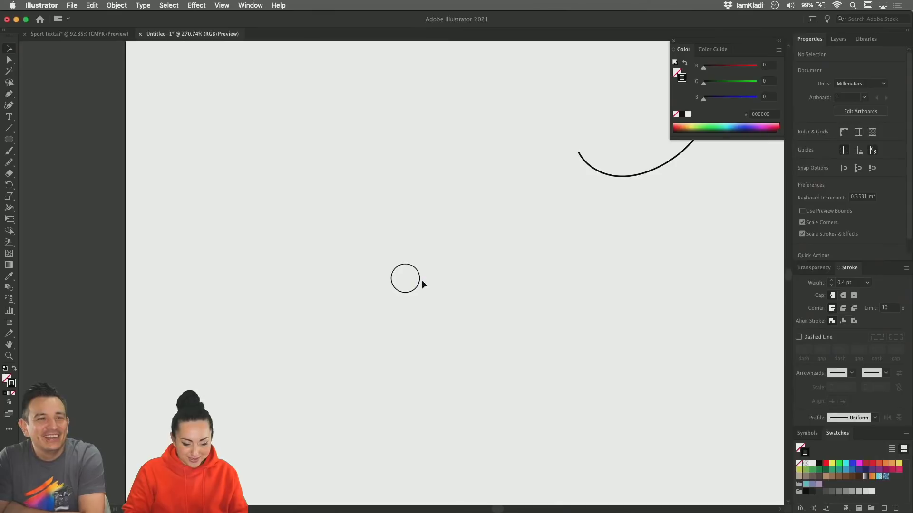
drag(418, 283, 385, 346)
scroll(385, 346, down, 2)
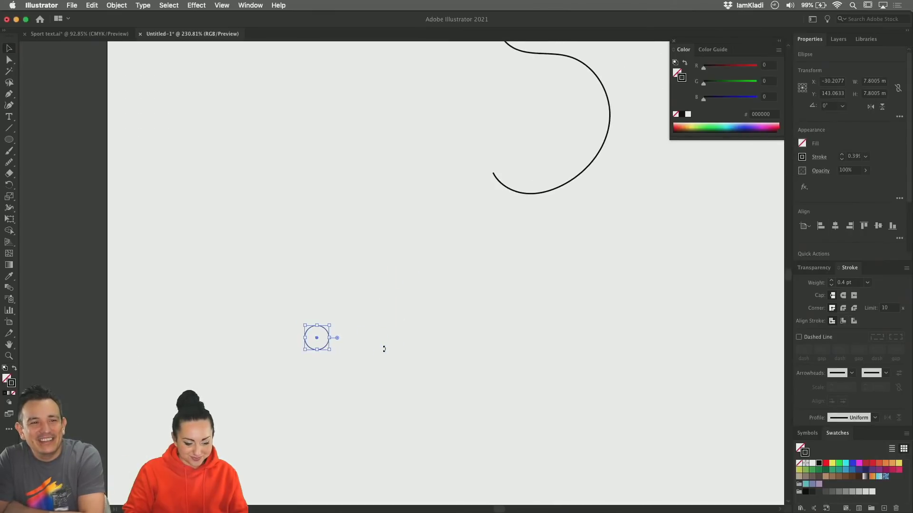
drag(330, 350, 334, 354)
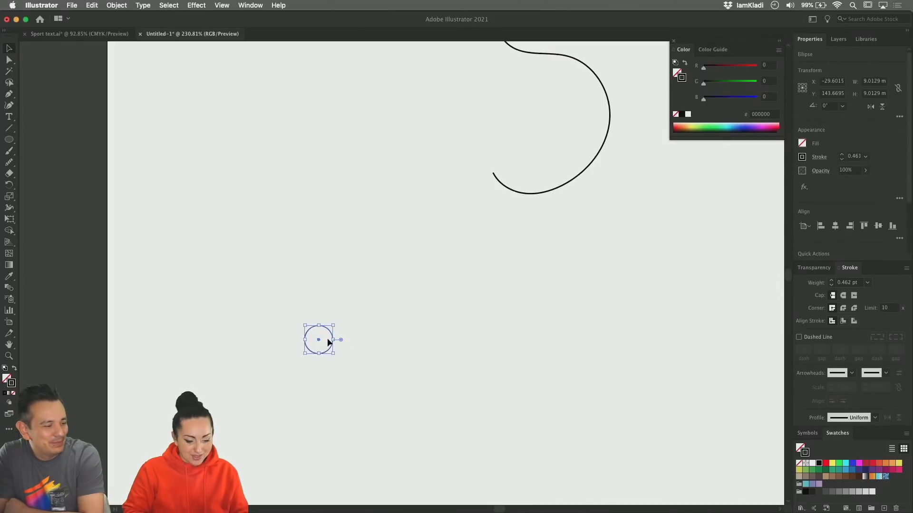
click(344, 349)
click(332, 344)
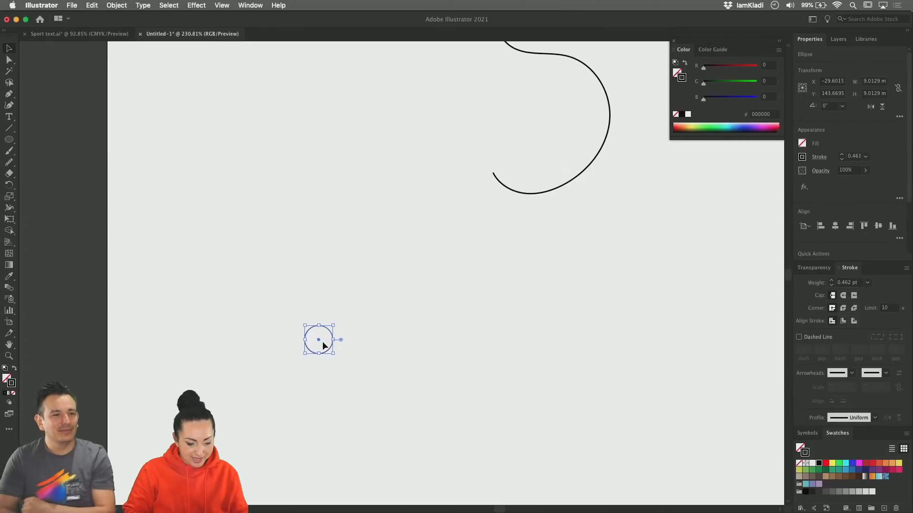
Step: Copy the circle horizontally about 25 mm away and repeat the copy three times to form a row of five
drag(320, 339, 398, 340)
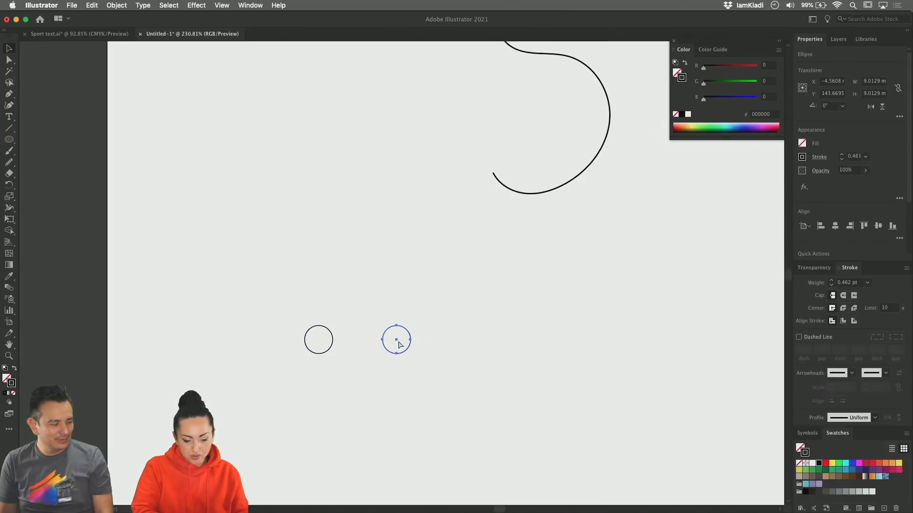
key(super+d)
key(super+d)
key(super+d)
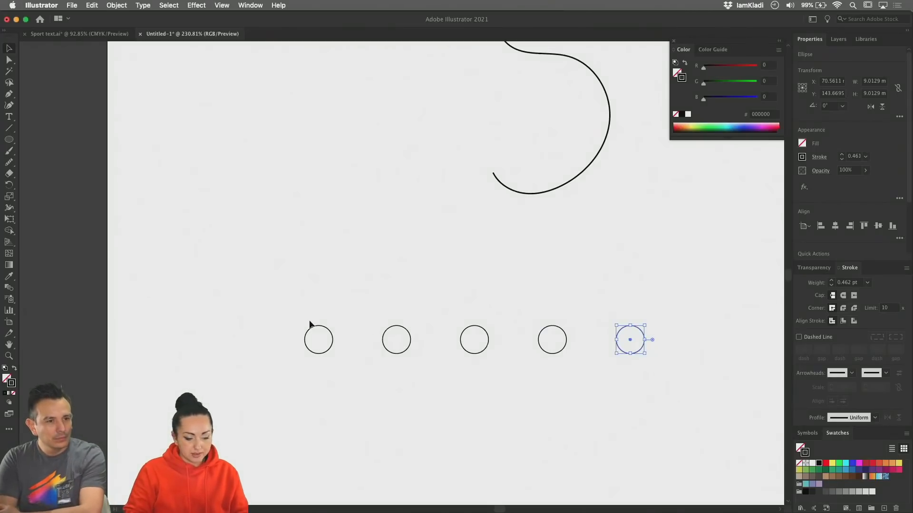
Step: Select all five circles and swap their fill and stroke so they have a black fill and no stroke
drag(284, 305, 672, 382)
key(shift+x)
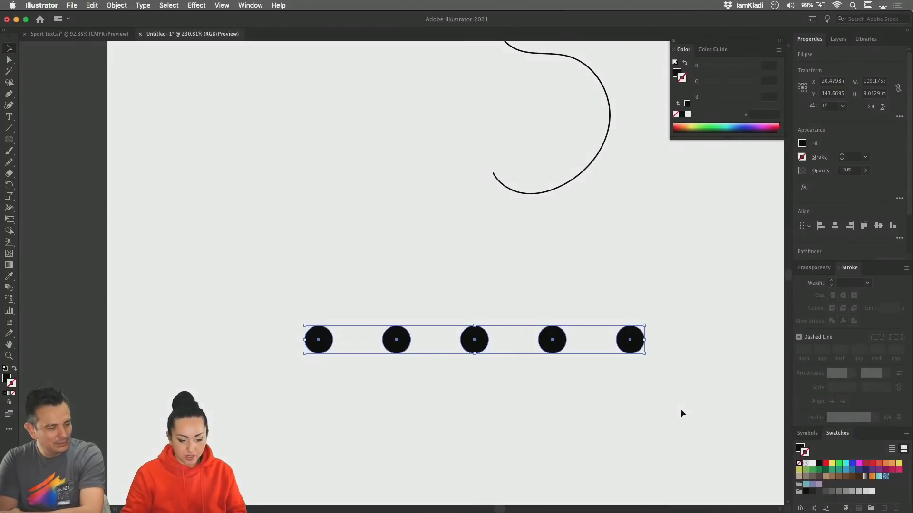
key(shift+x)
key(shift+x)
key(shift+x)
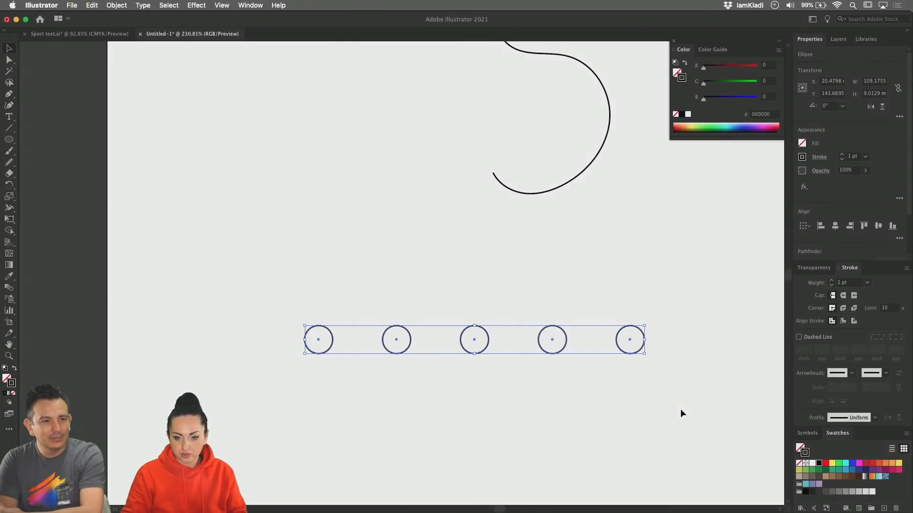
key(shift+x)
key(shift+x)
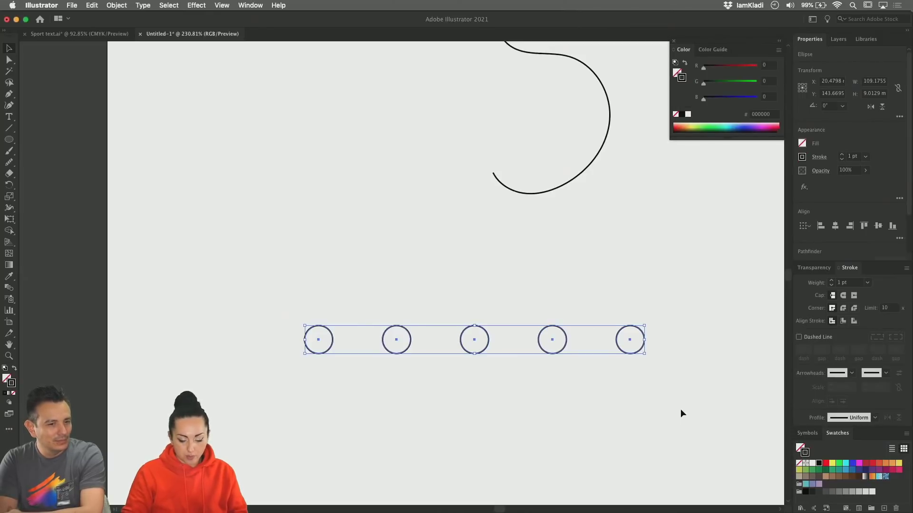
key(shift+x)
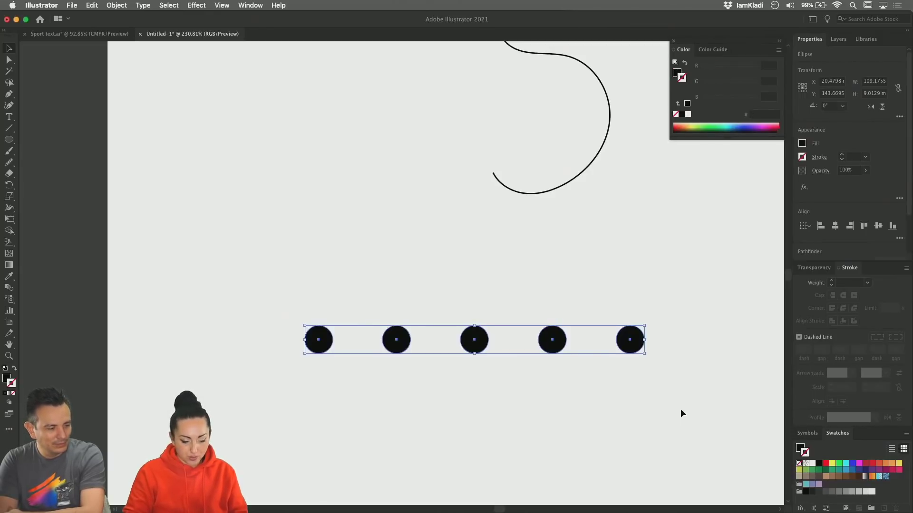
Step: Try removing the black fill from the five circles, and undo the removal
key(x)
key(slash)
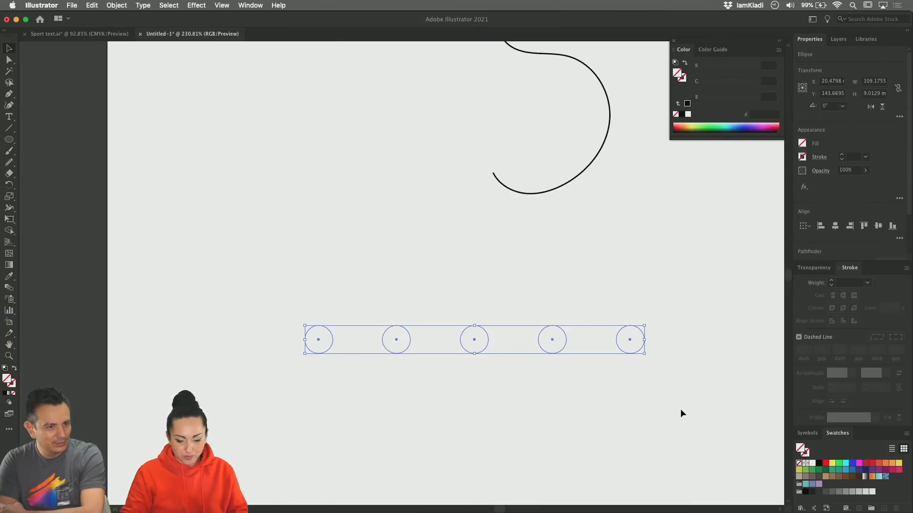
key(super+z)
key(super+g)
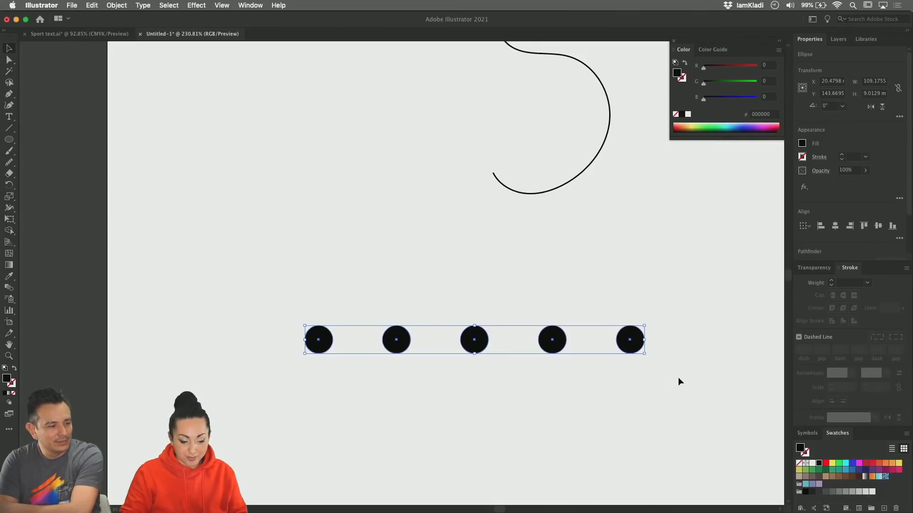
Step: Fill the first circle in the row with yellow FFFF00 and the second with yellow FCEE21
click(682, 395)
click(319, 339)
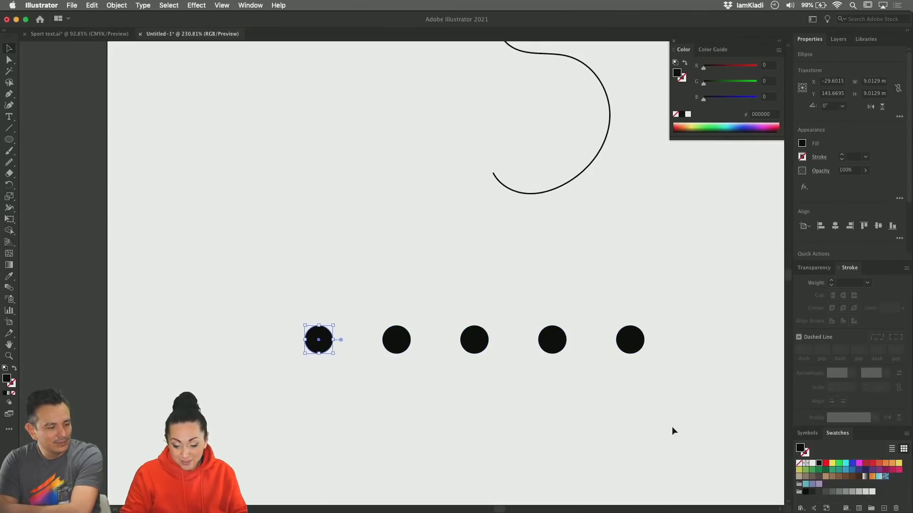
click(832, 463)
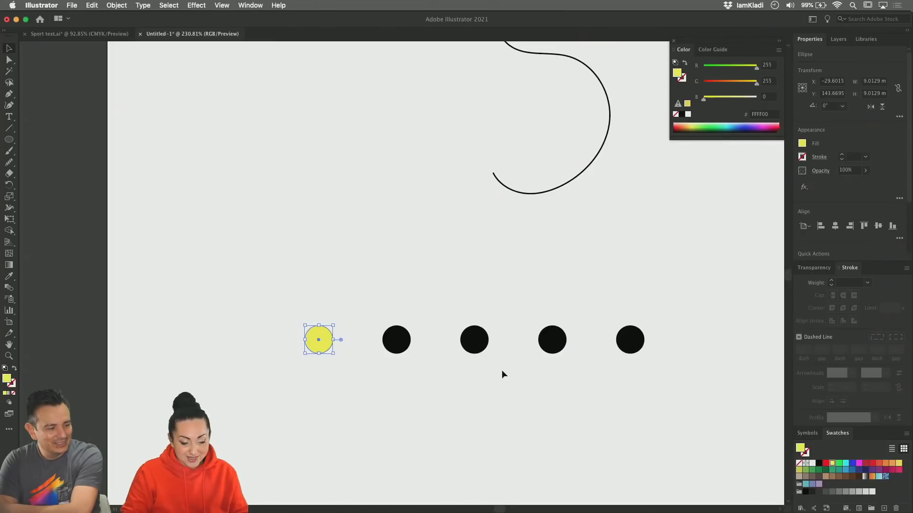
click(423, 353)
click(405, 347)
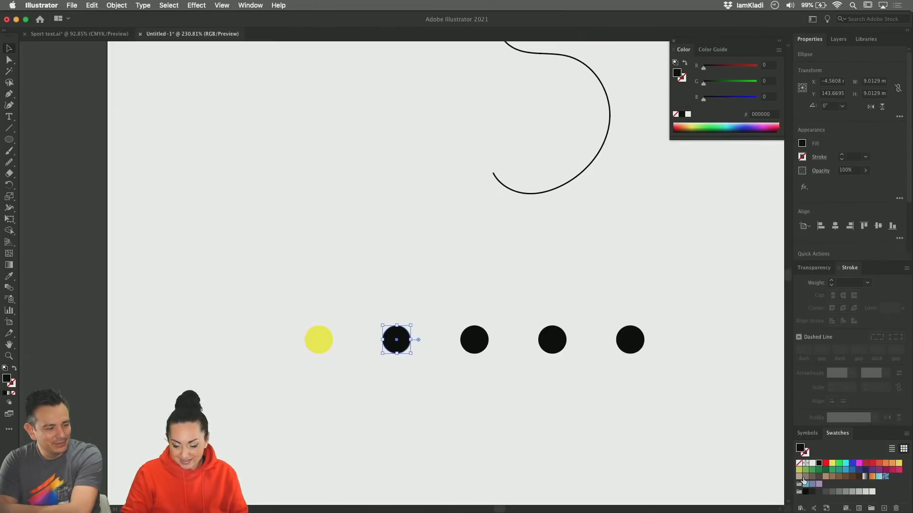
click(899, 462)
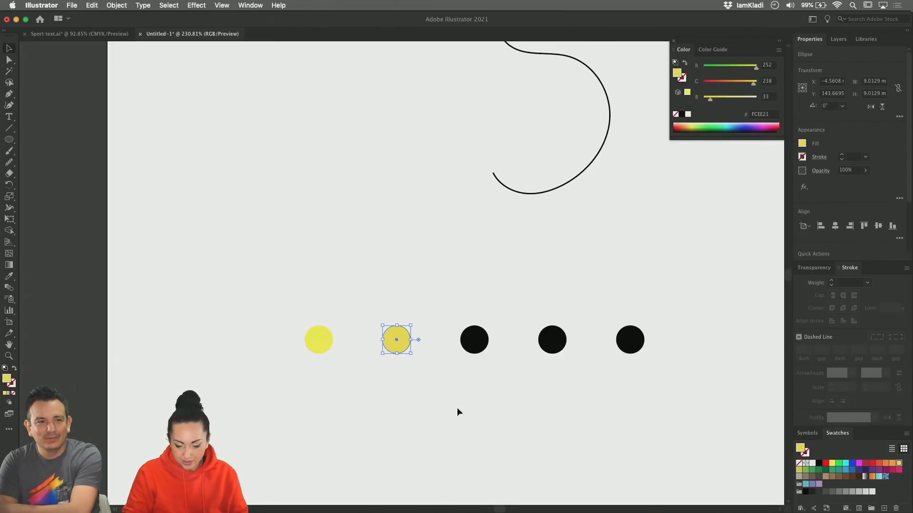
Step: Fill the third circle in the row with yellow-green D9E021 and the fourth with green 8CC63F
click(471, 350)
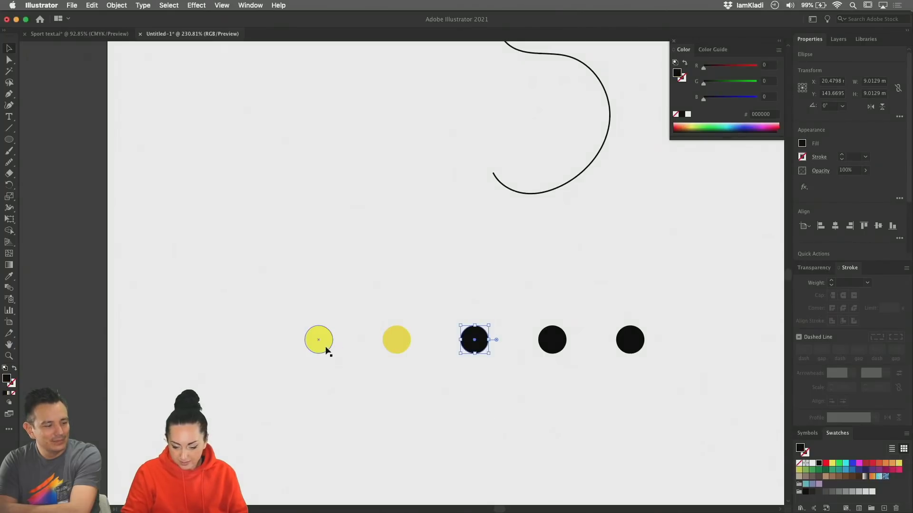
click(799, 470)
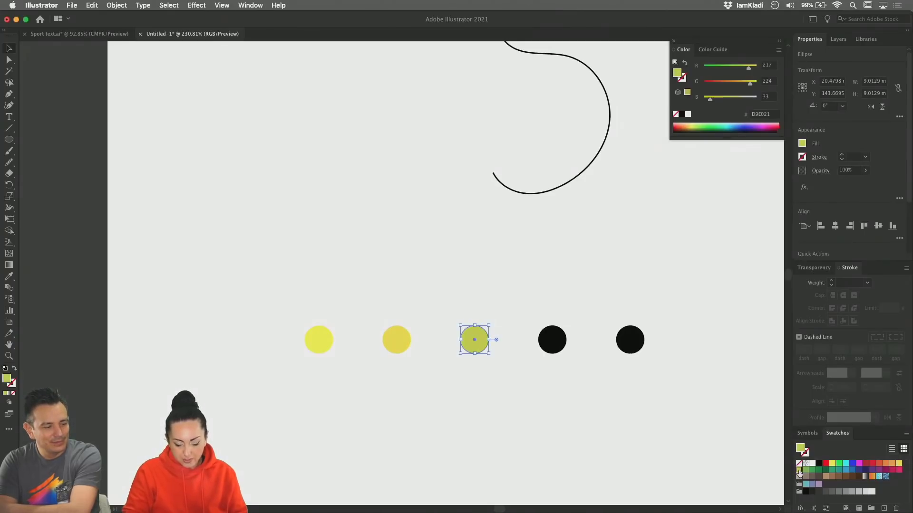
click(703, 427)
click(550, 336)
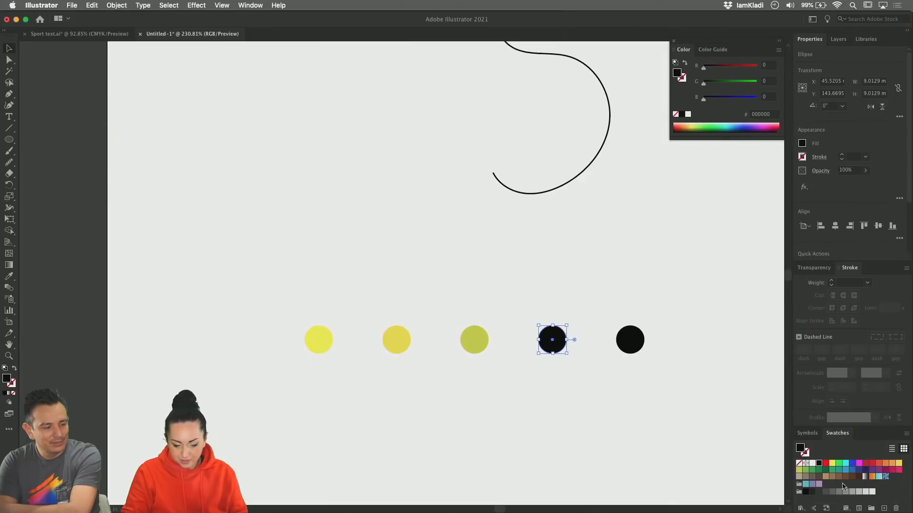
click(807, 472)
click(685, 403)
Step: Delete the fifth black circle and recolour the fourth circle's fill to blue 0071BC
click(634, 346)
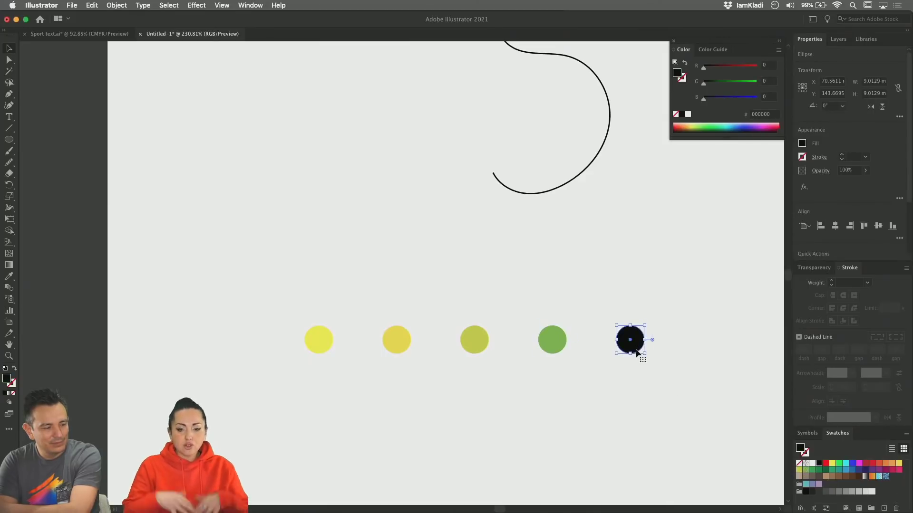
key(Delete)
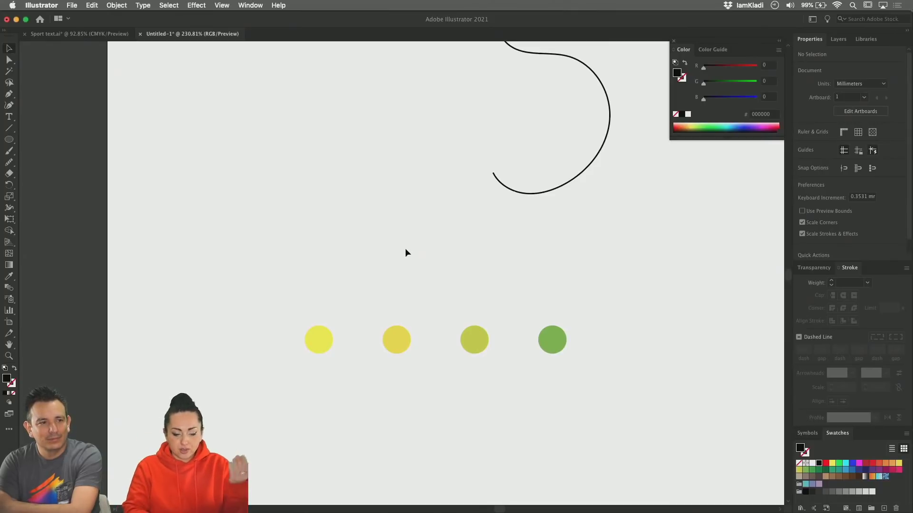
click(553, 333)
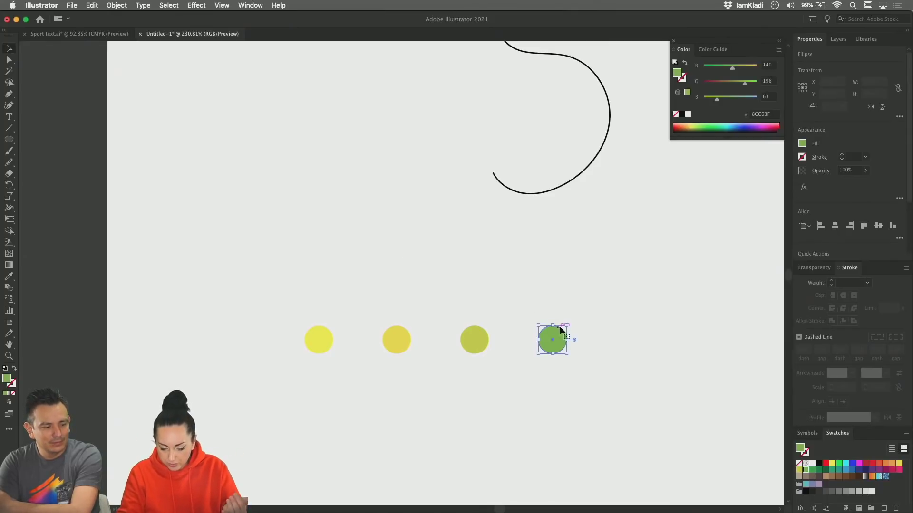
click(852, 469)
click(706, 407)
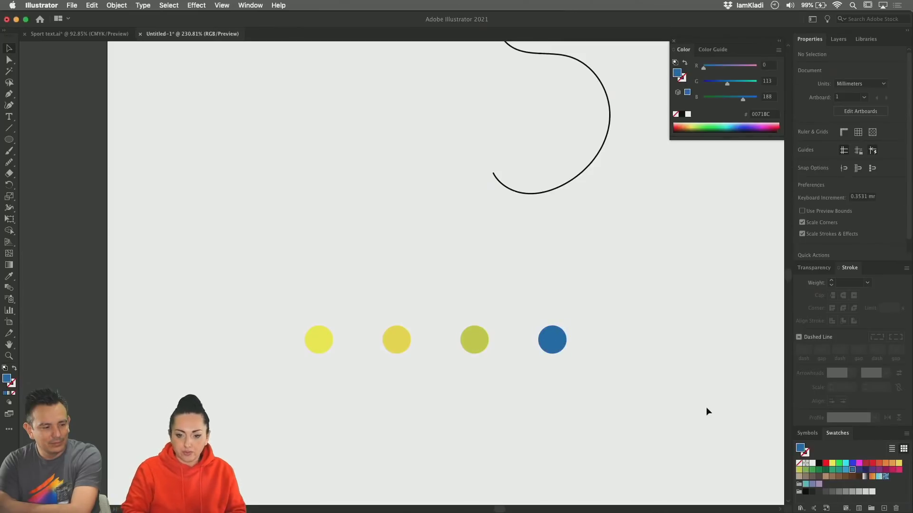
Step: Select all four circles and set the blend options to Smooth Color spacing with the Align to Page orientation
drag(587, 383, 280, 309)
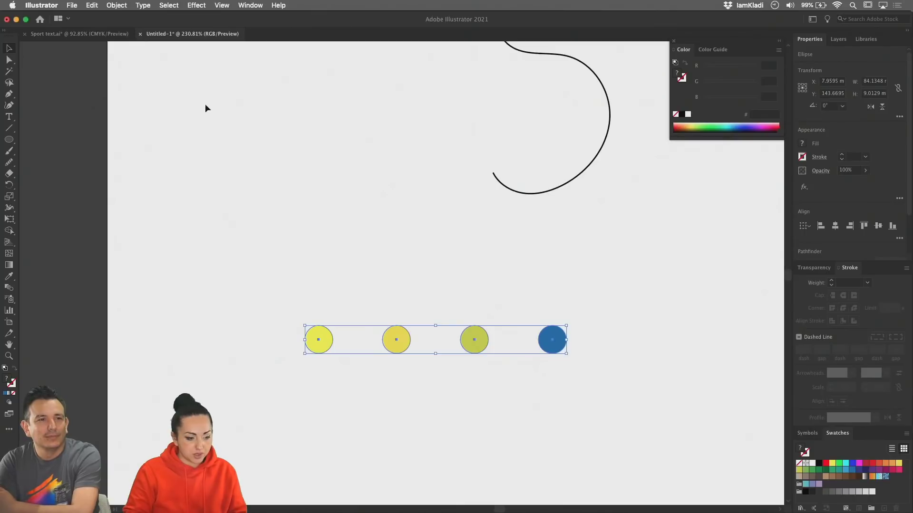
click(119, 6)
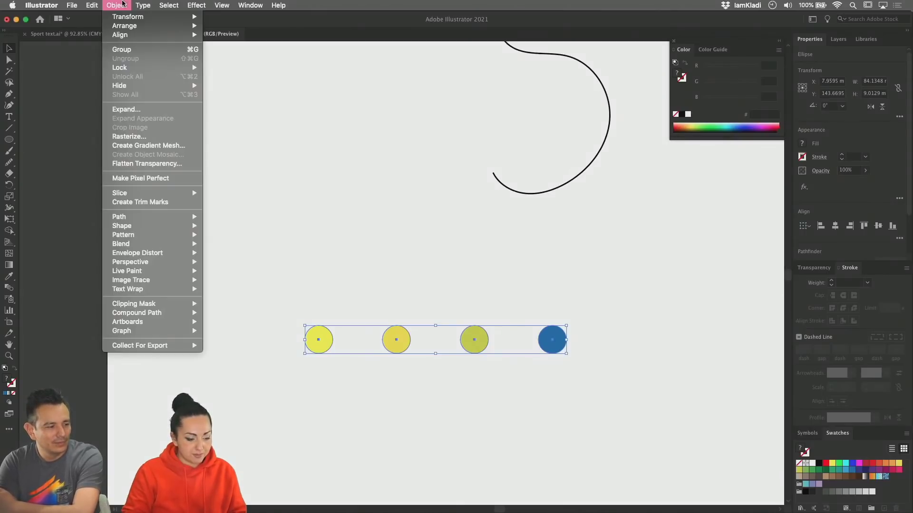
mouse_move(144, 243)
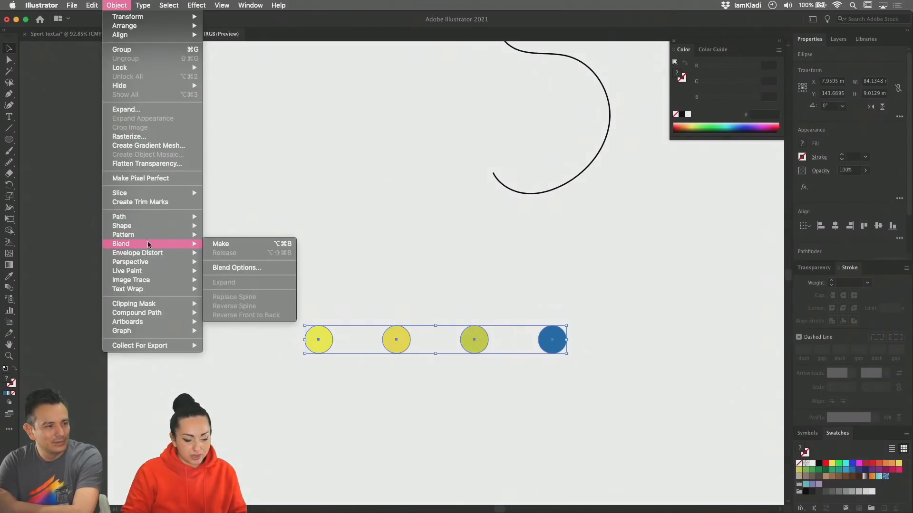
click(239, 269)
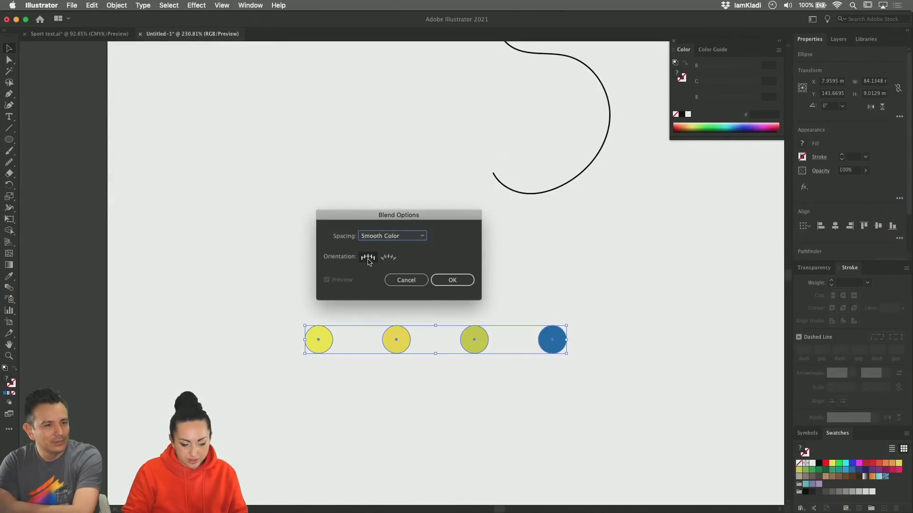
click(452, 281)
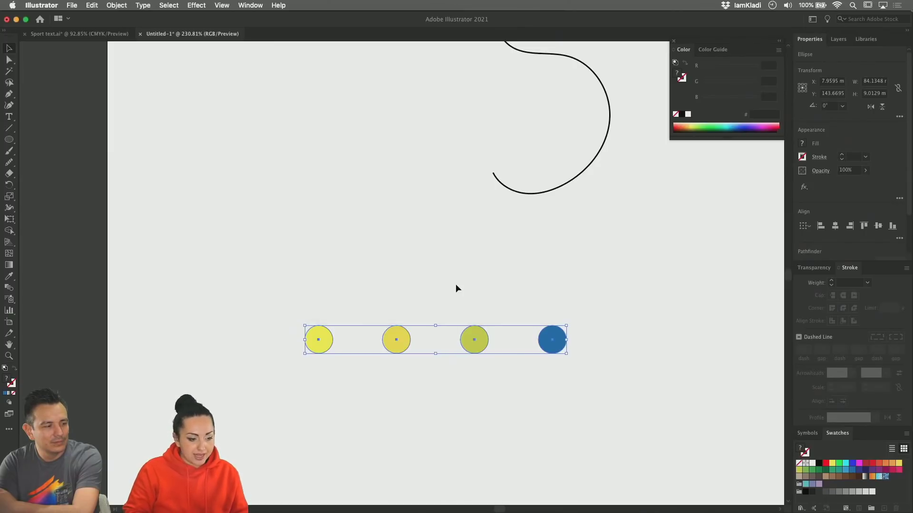
Step: Make a blend from the four selected circles and deselect it
click(117, 5)
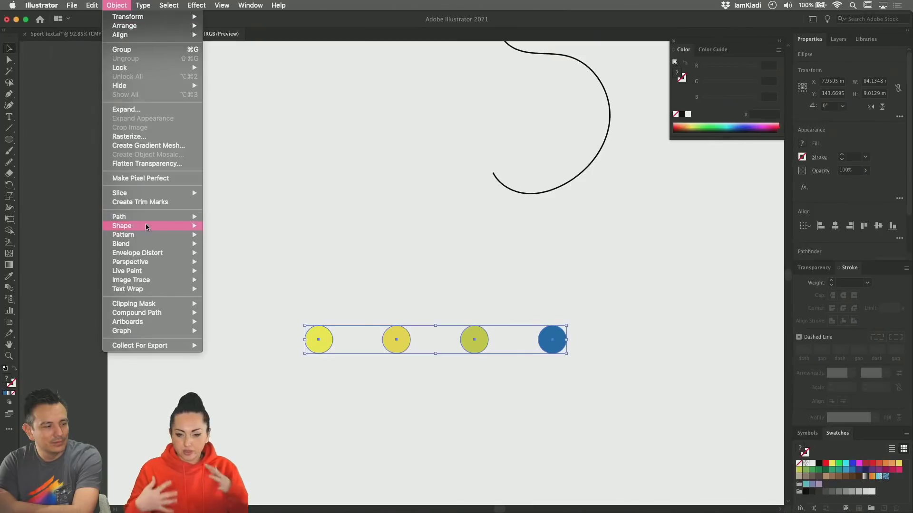
mouse_move(150, 246)
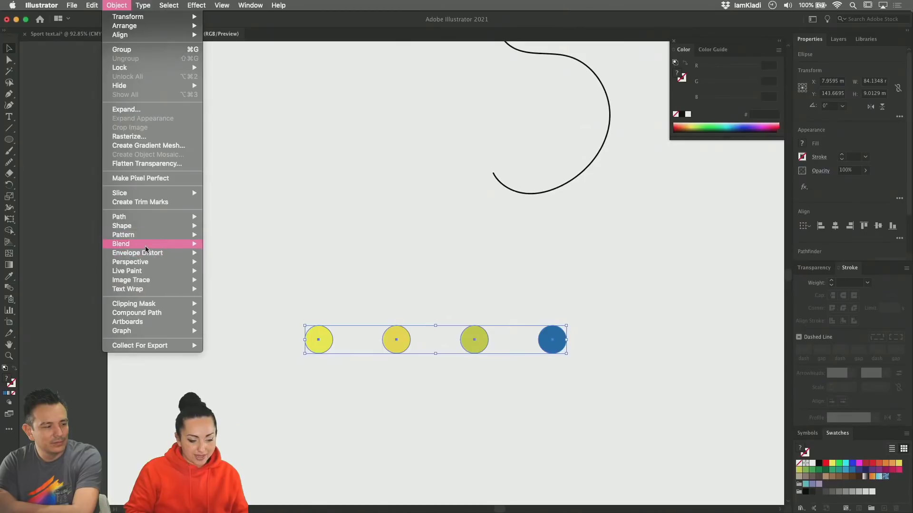
click(213, 250)
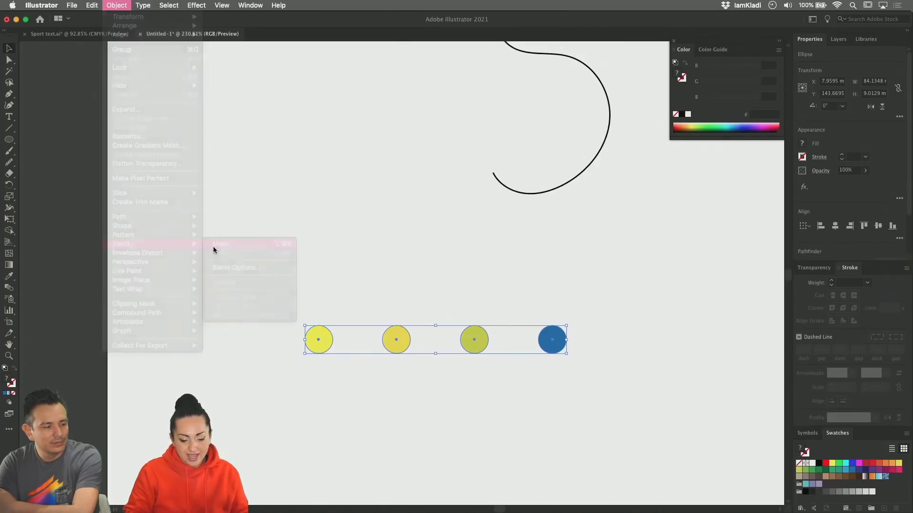
click(442, 257)
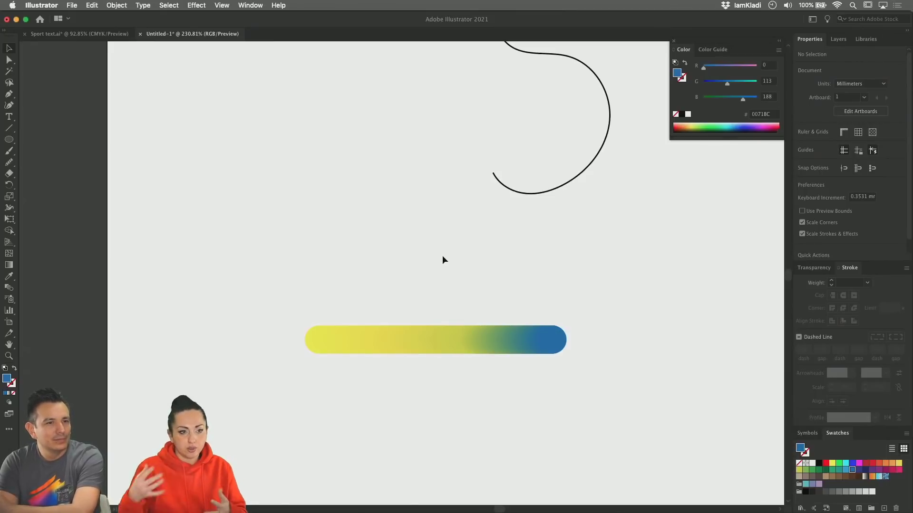
Step: Duplicate the blended bar straight down, about 22 mm below the original
click(478, 352)
drag(478, 353, 483, 407)
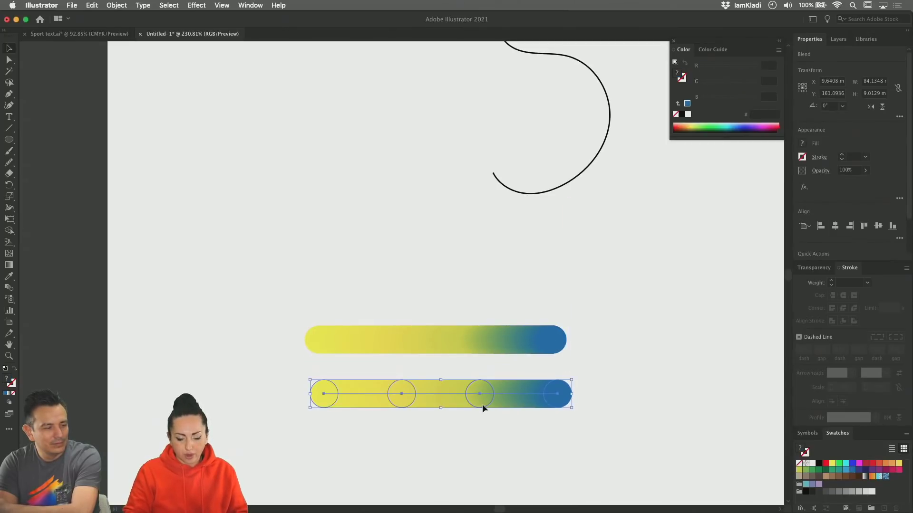
scroll(482, 404, down, 3)
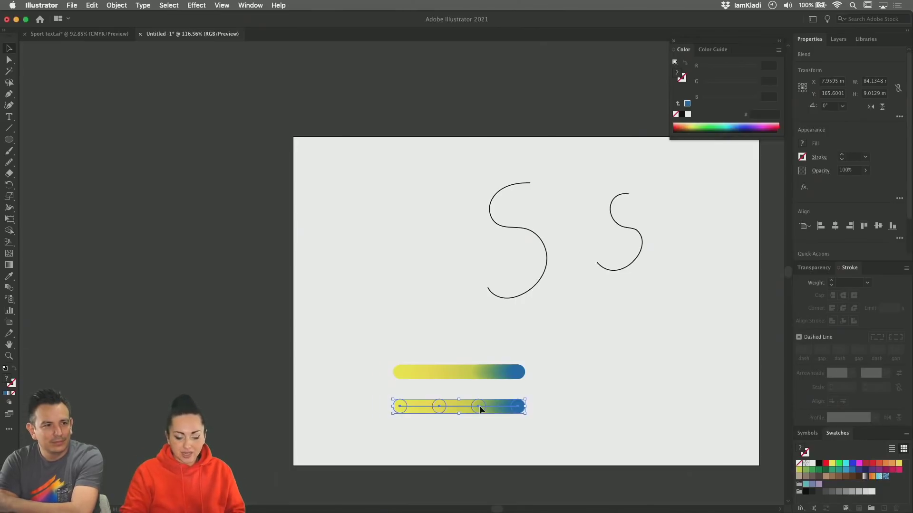
Step: Move the upper blended bar about 25 mm right and 22 mm up, just beneath the large S path
click(523, 373)
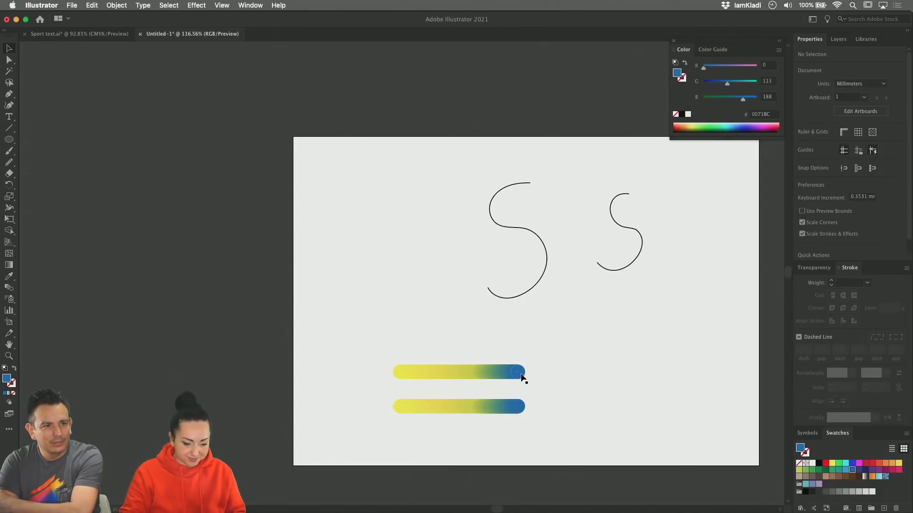
scroll(539, 382, down, 2)
scroll(540, 382, down, 1)
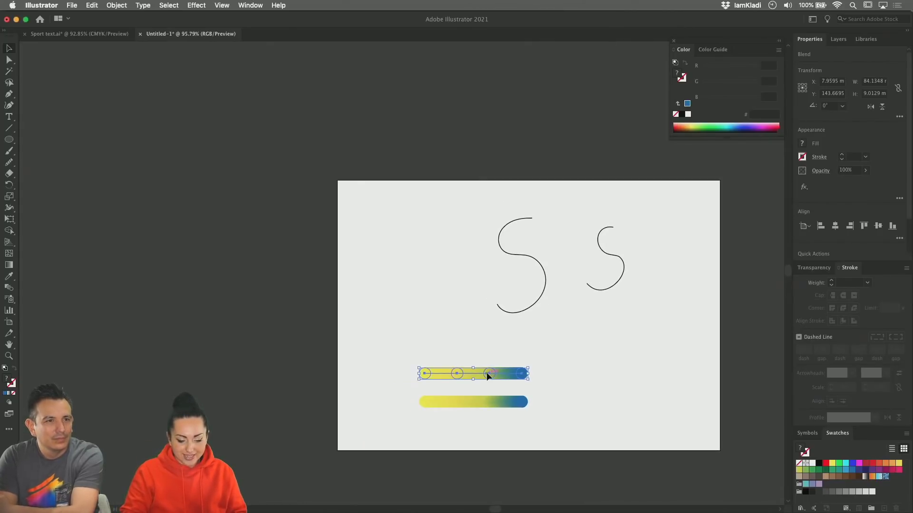
drag(487, 374, 519, 345)
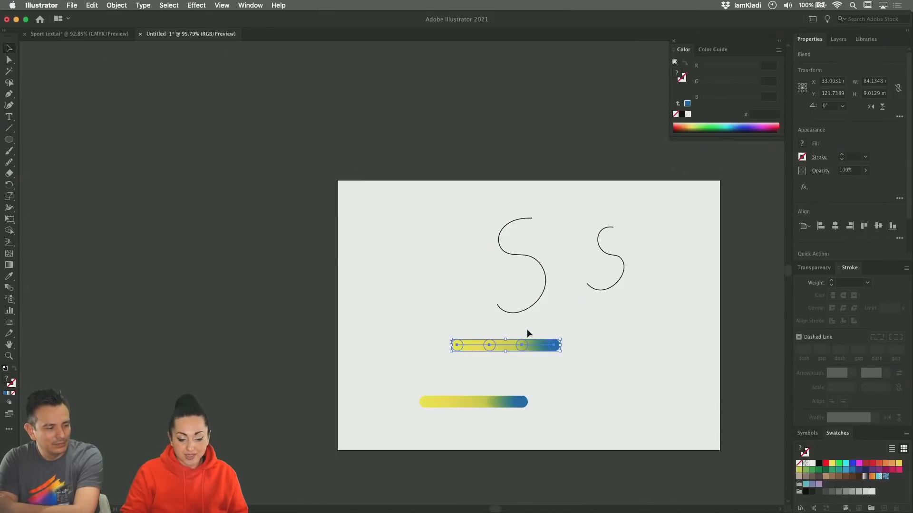
Step: Smooth the large S path with the Smooth tool along its lower bowl, middle curve and upper arc
click(511, 315)
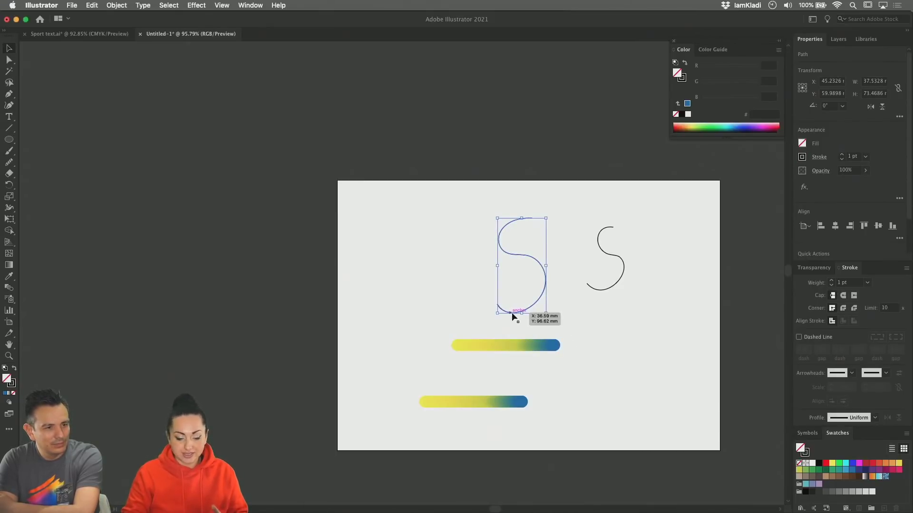
scroll(511, 314, up, 5)
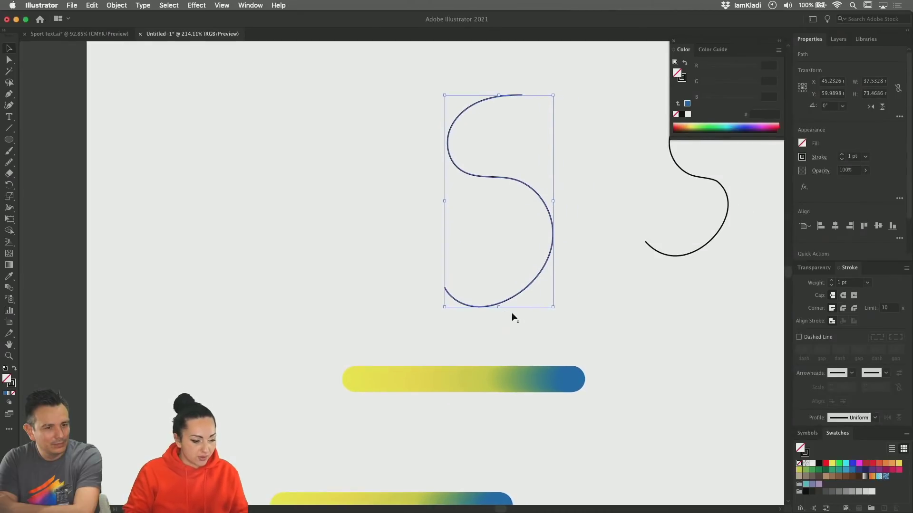
click(10, 162)
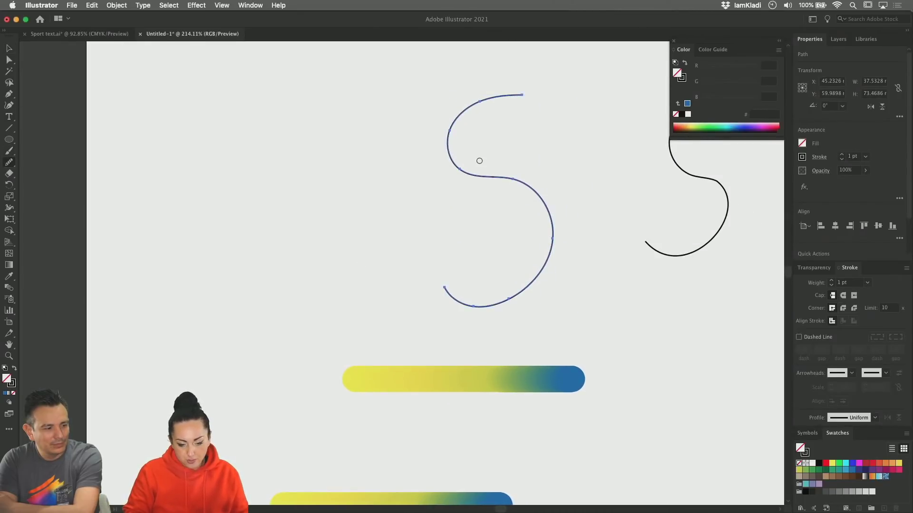
mouse_move(551, 239)
mouse_down()
mouse_move(536, 280)
mouse_move(486, 304)
mouse_move(438, 291)
mouse_move(520, 286)
mouse_move(464, 285)
mouse_move(509, 284)
mouse_move(541, 247)
mouse_up()
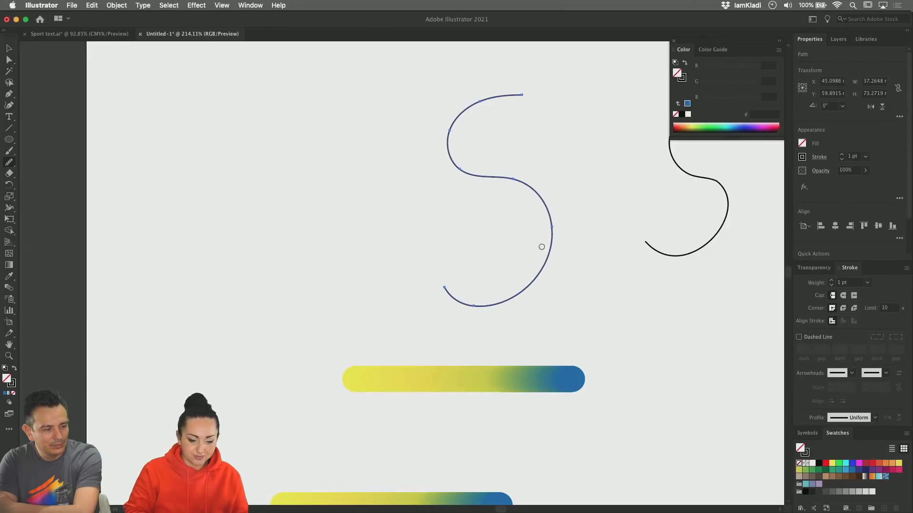
drag(496, 176, 543, 229)
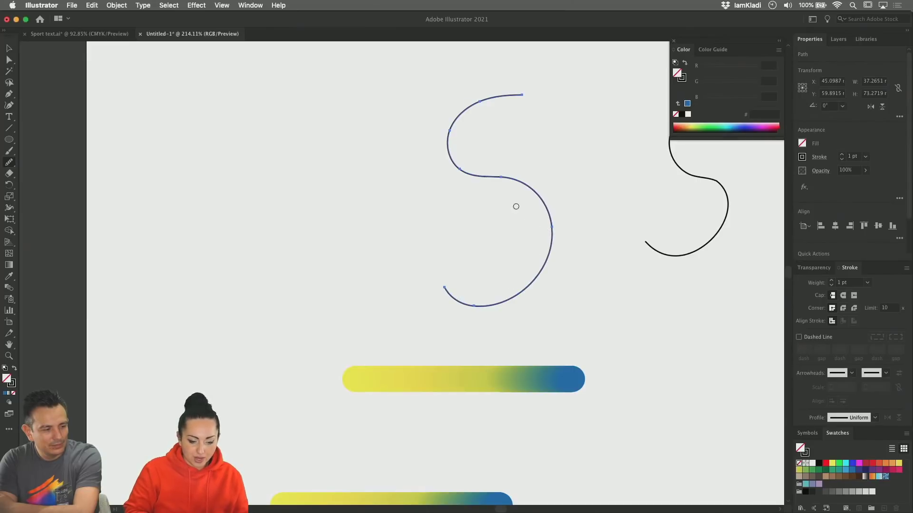
drag(469, 110, 523, 95)
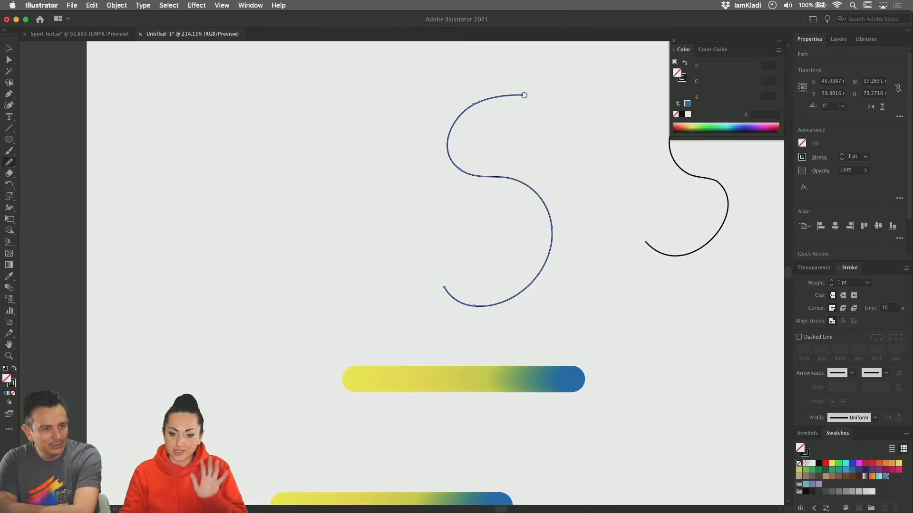
super+click(570, 128)
scroll(570, 128, up, 2)
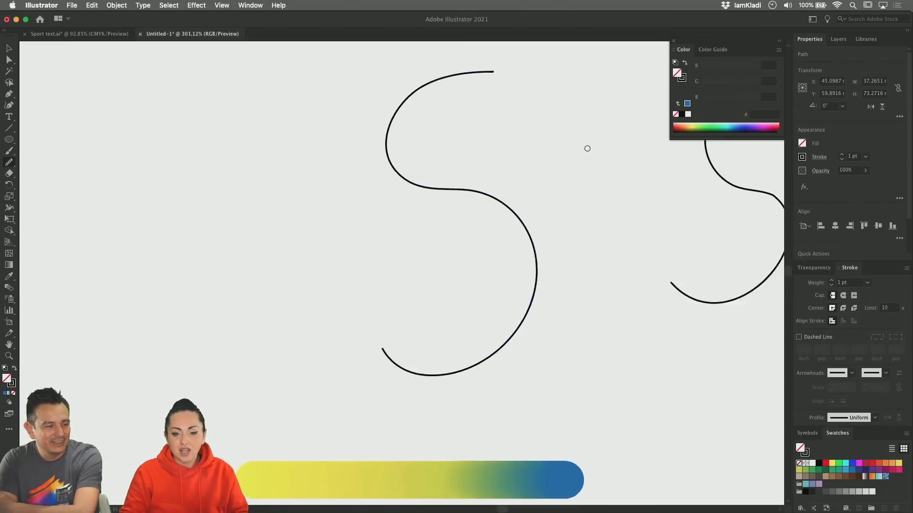
key(super+z)
scroll(586, 146, down, 2)
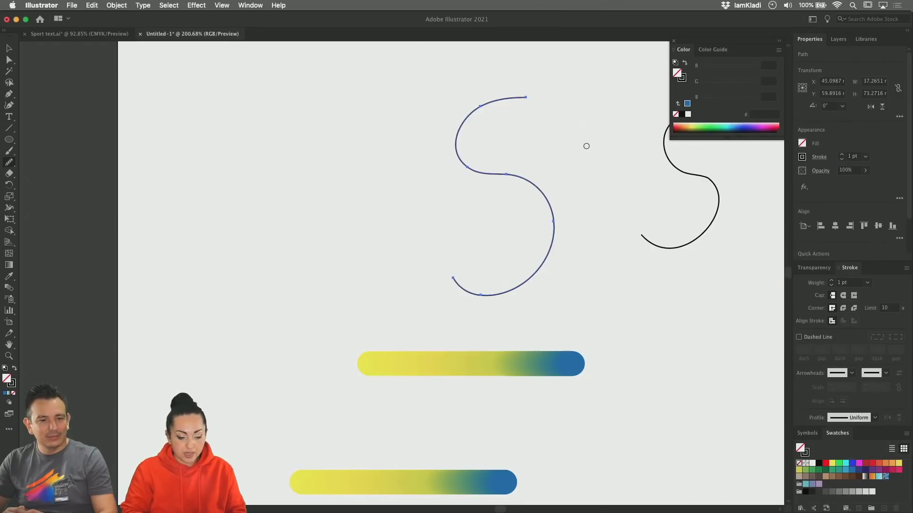
Step: Move the large S path about 15 mm left and 7 mm down, centring it roughly above the upper blended bar
key(v)
click(581, 195)
drag(550, 197, 503, 216)
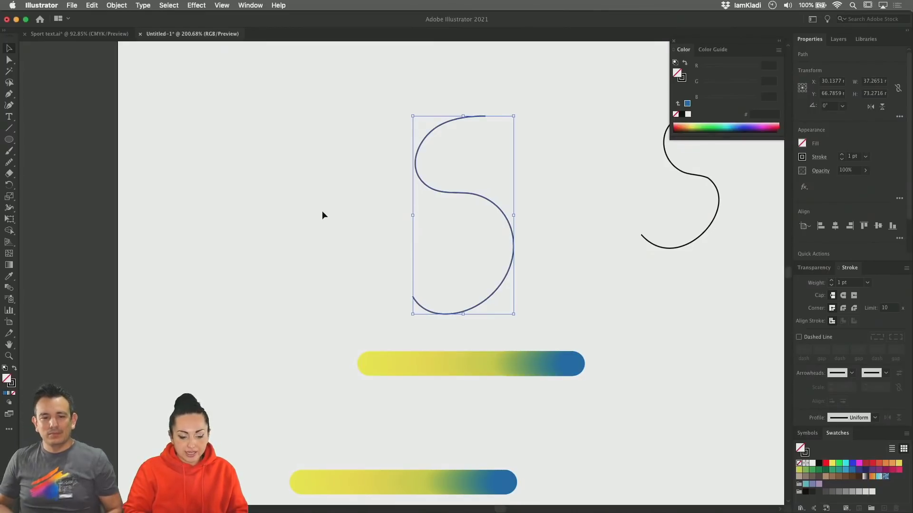
Step: Select the large S path with the blended bar beneath it and replace the blend's spine with the S
drag(323, 211, 524, 394)
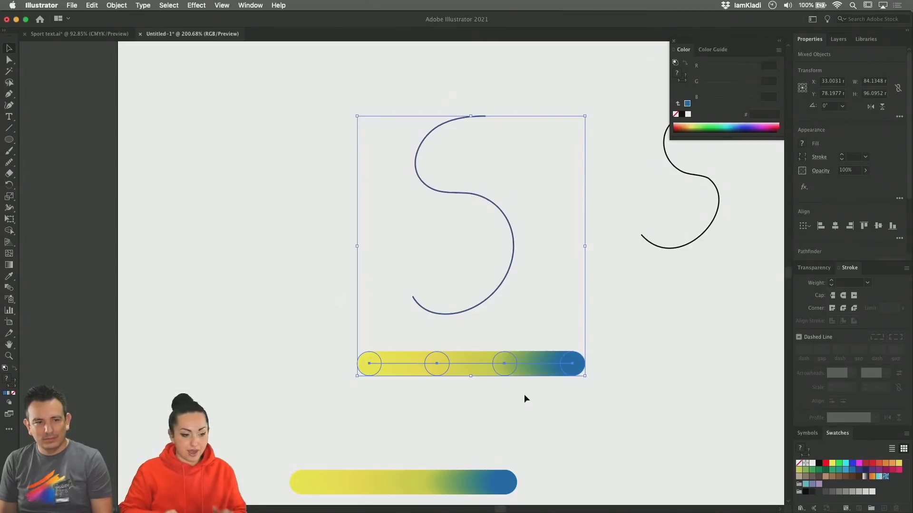
click(126, 3)
mouse_move(131, 220)
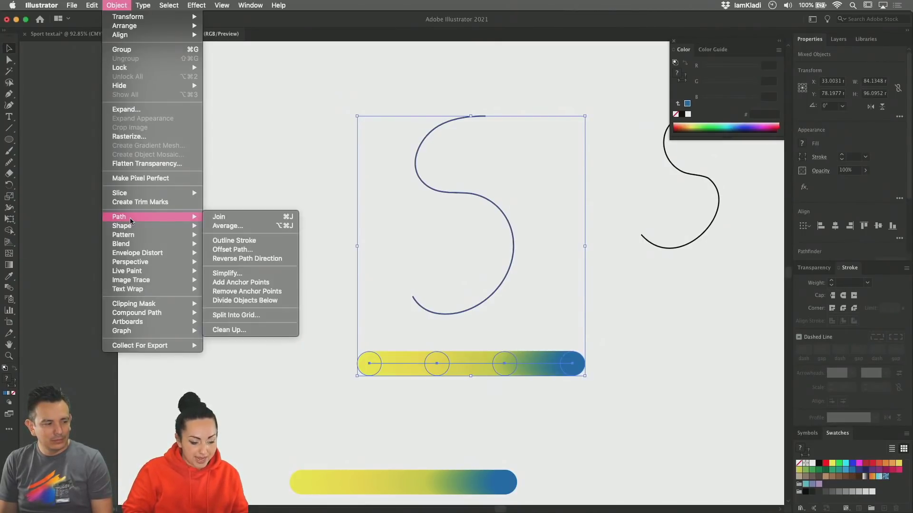
mouse_move(167, 245)
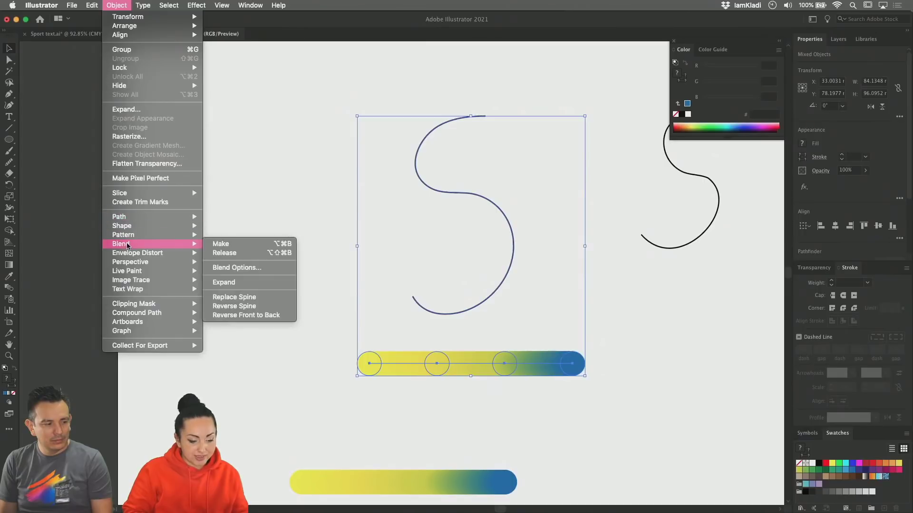
click(252, 297)
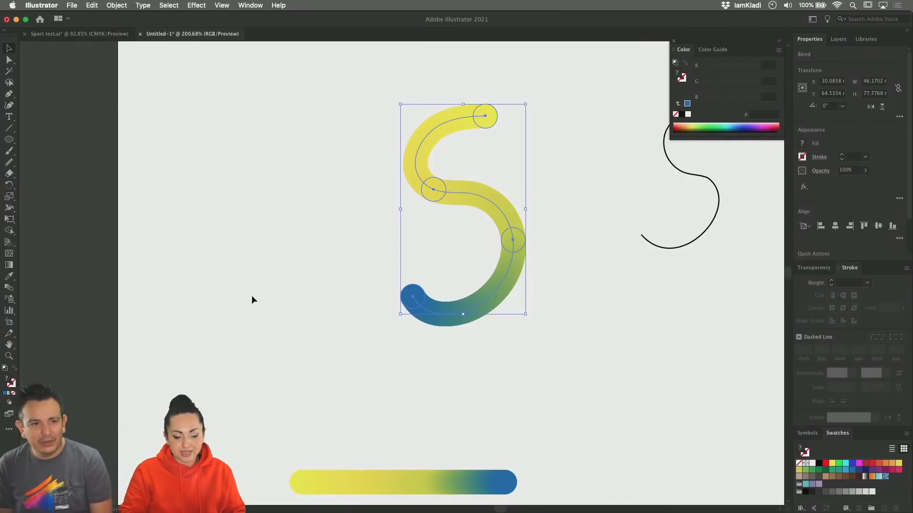
click(333, 355)
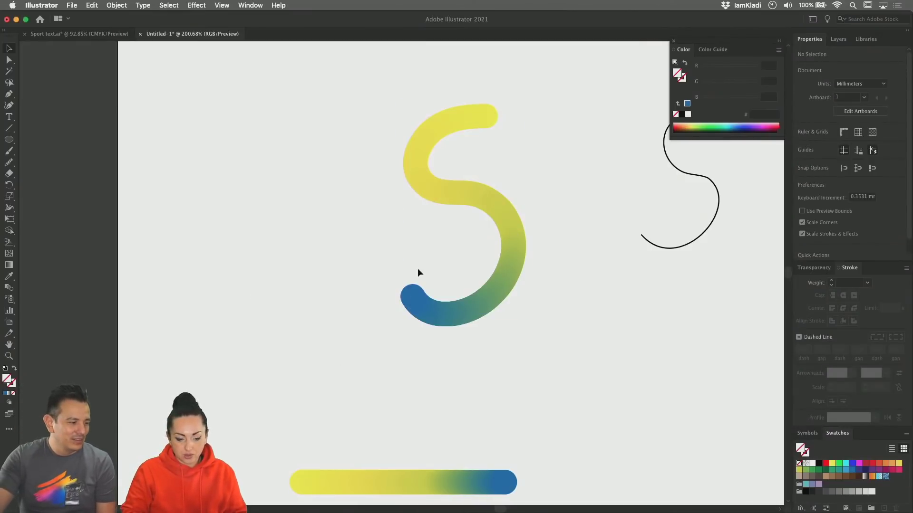
Step: Draw a closed D-shaped path about 25 mm wide and 26 mm tall beside the gradient S, extending its upper curve handle for a rounder top
click(455, 313)
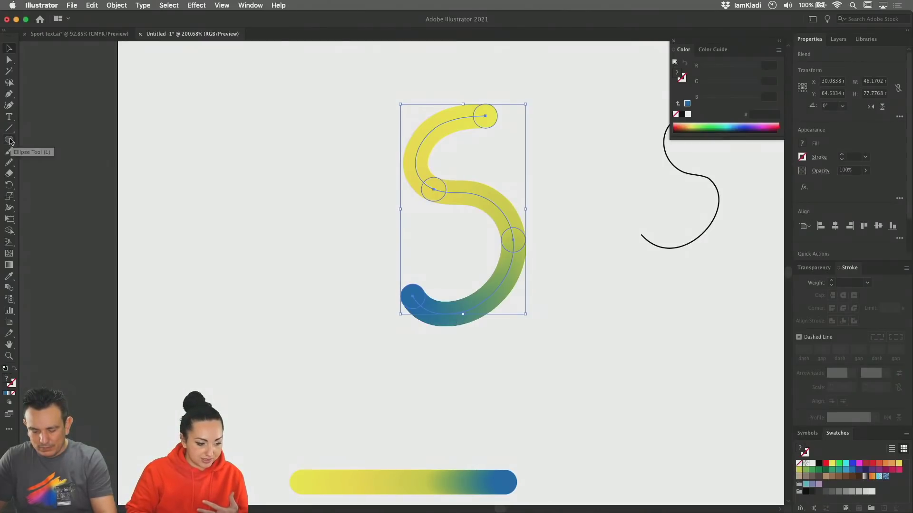
click(9, 93)
click(152, 157)
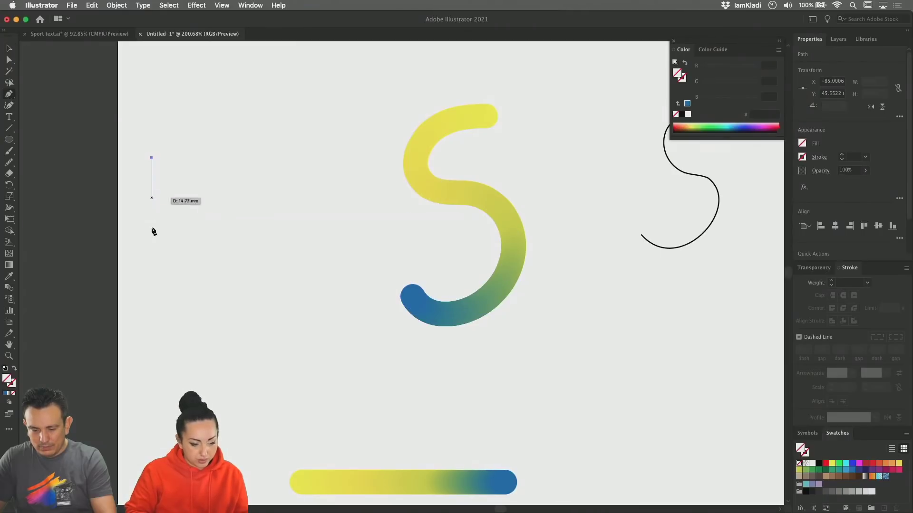
click(152, 227)
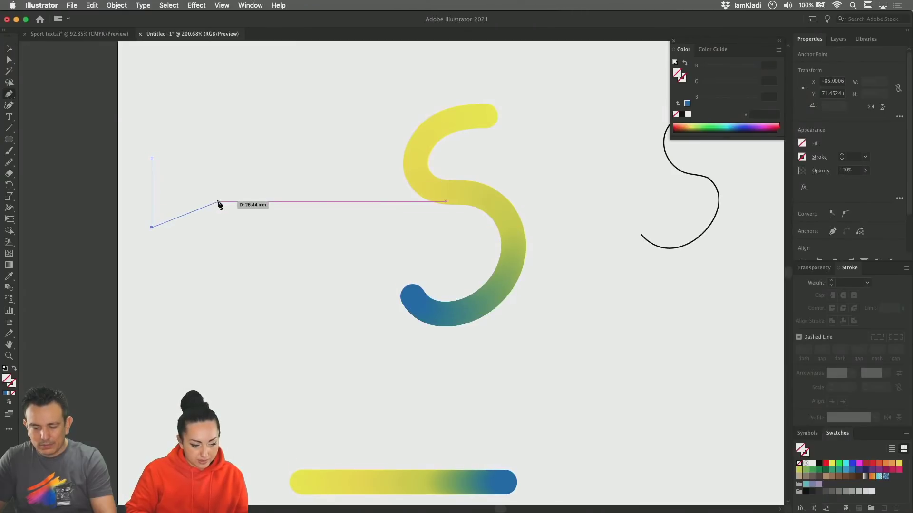
drag(218, 202, 218, 169)
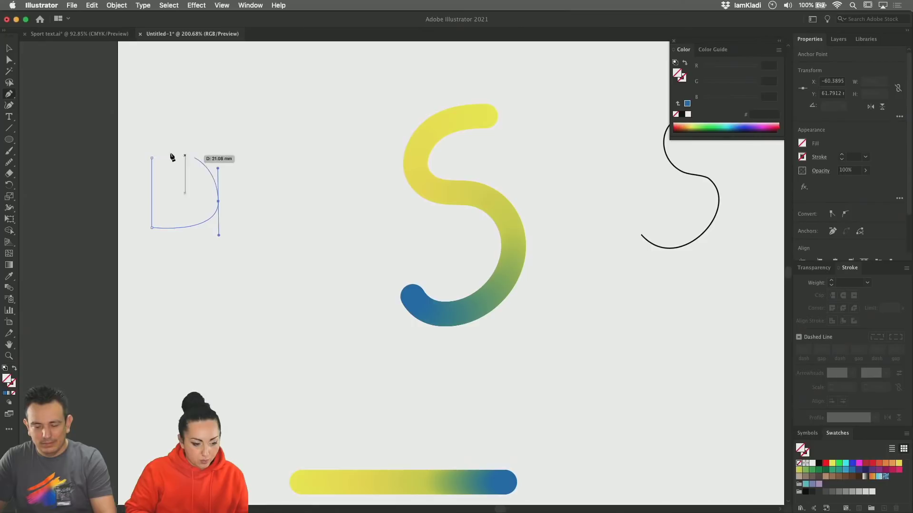
click(151, 158)
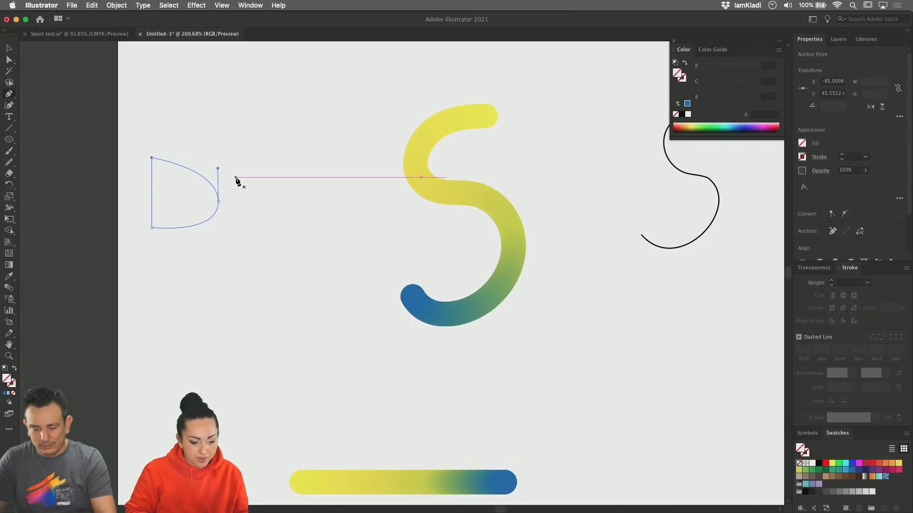
key(a)
drag(218, 169, 219, 158)
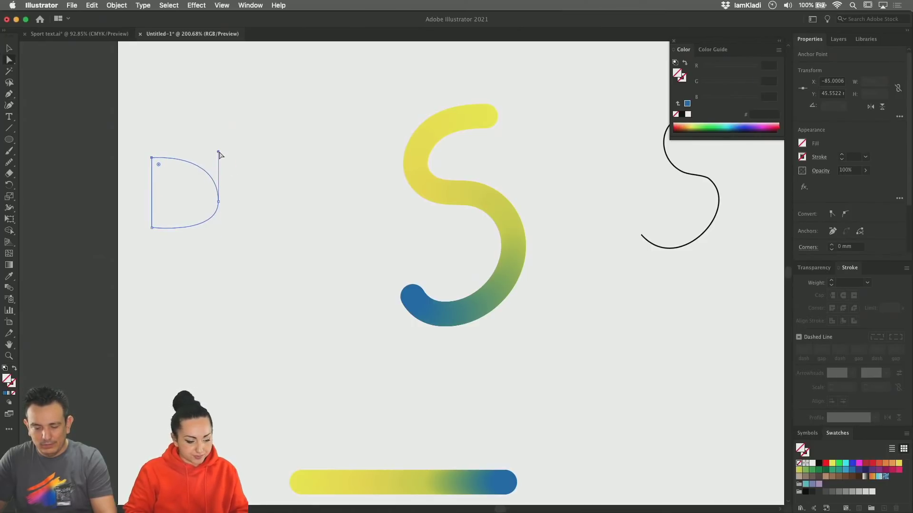
Step: Give the D-shaped path the default 1 pt black stroke and leave it deselected
key(v)
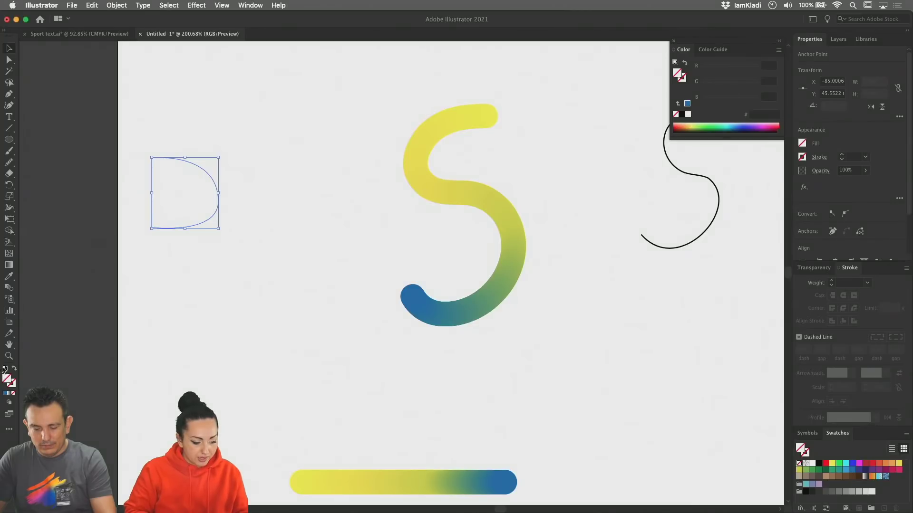
click(4, 369)
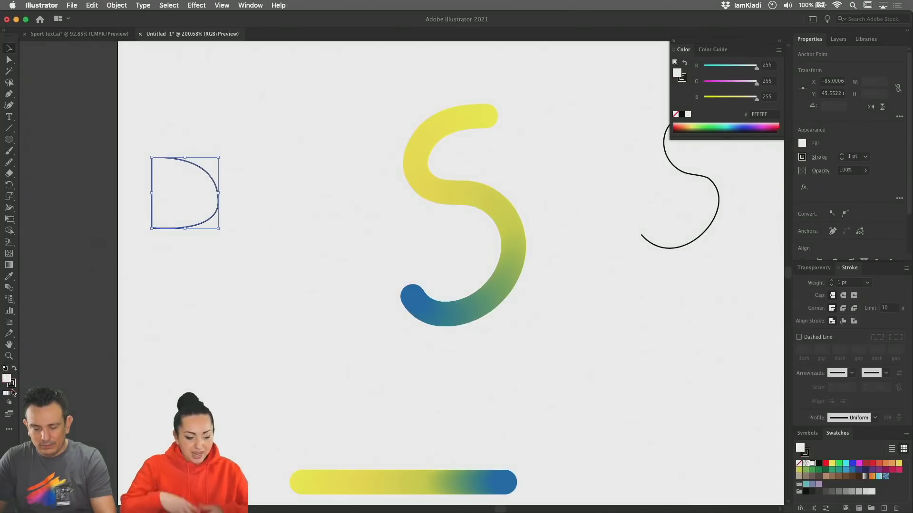
click(106, 377)
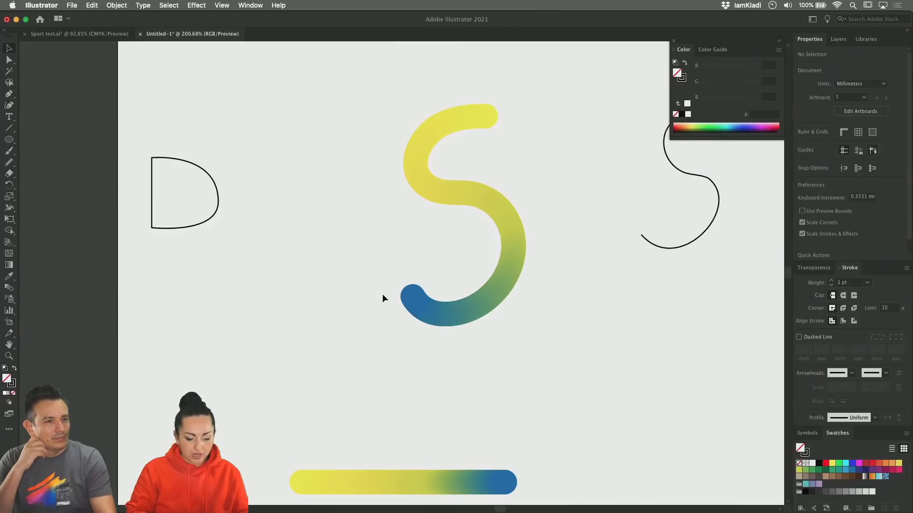
Step: Duplicate the horizontal blended bar beneath the D path and replace the copy's blend spine with the D
scroll(346, 371, down, 3)
drag(412, 418, 218, 303)
shift+click(170, 169)
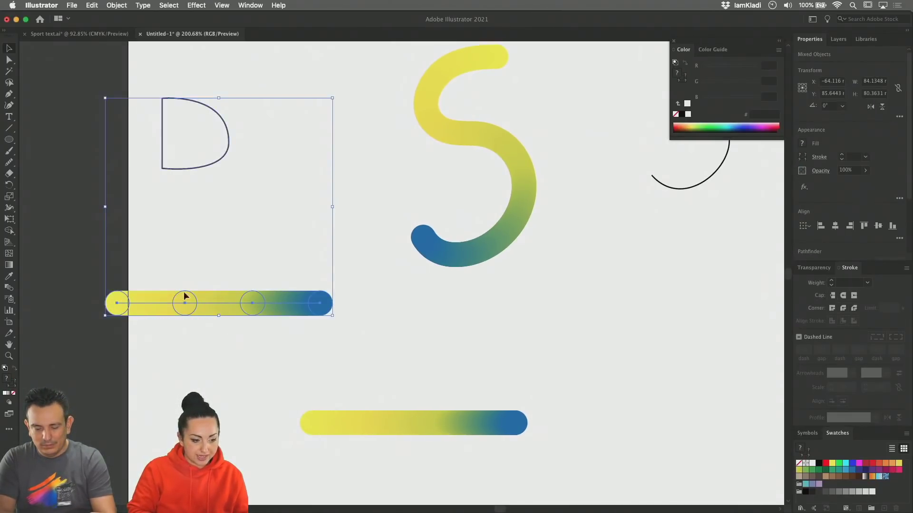
click(90, 4)
mouse_move(116, 5)
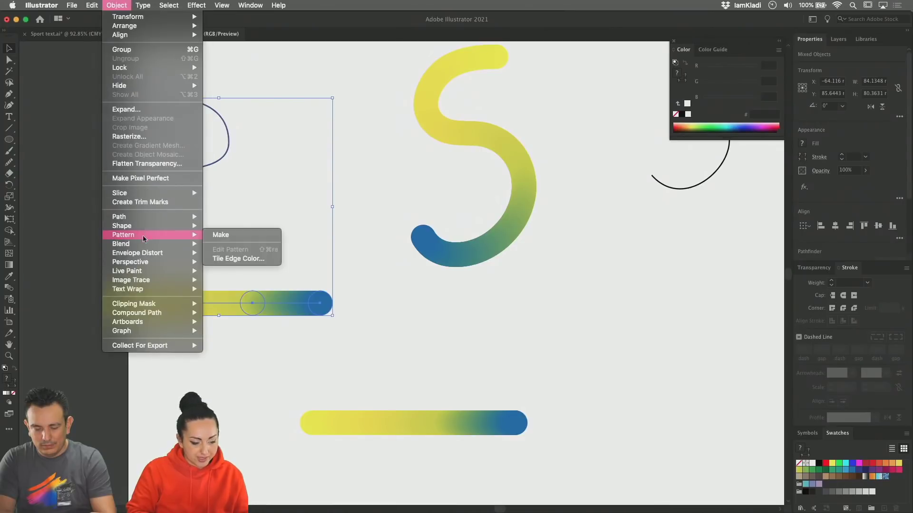
mouse_move(143, 242)
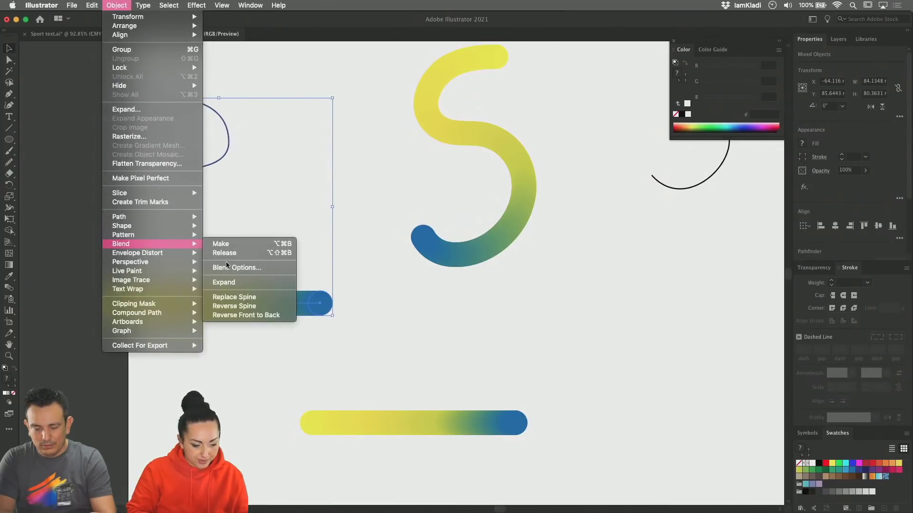
click(225, 297)
click(236, 241)
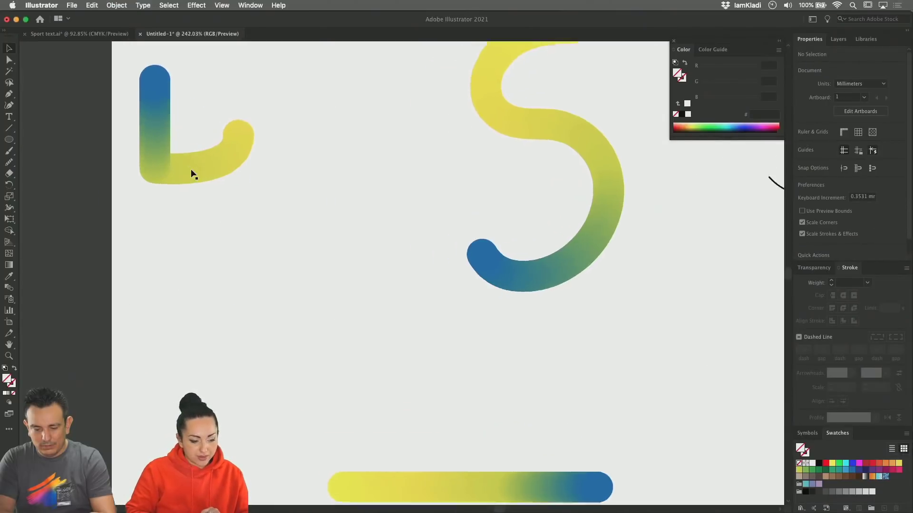
Step: Examine the D blend's lower curve up close and the edges of the blended P in Sport text.ai
scroll(190, 173, up, 10)
scroll(95, 157, left, 5)
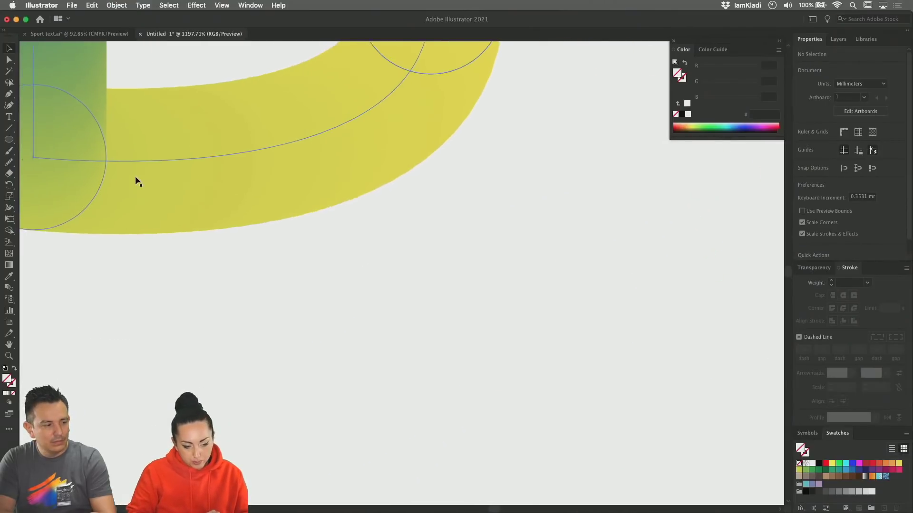
scroll(214, 135, down, 8)
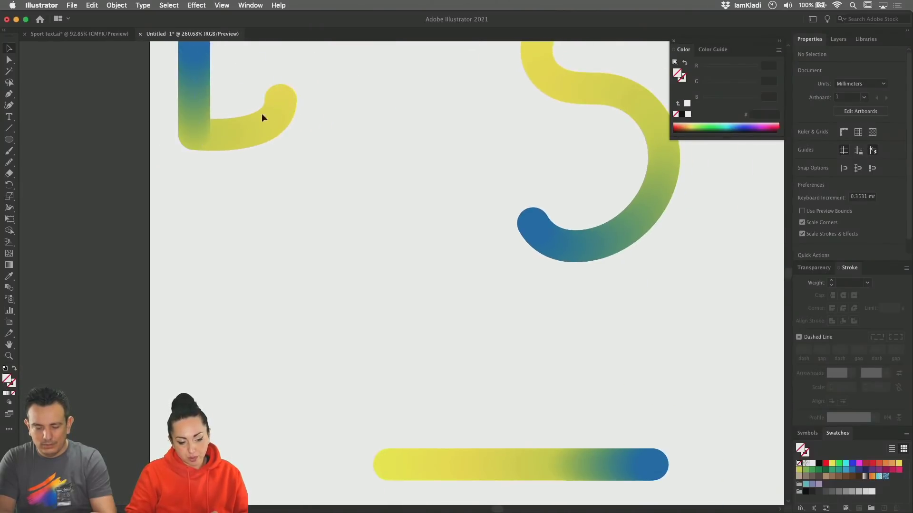
scroll(257, 138, down, 4)
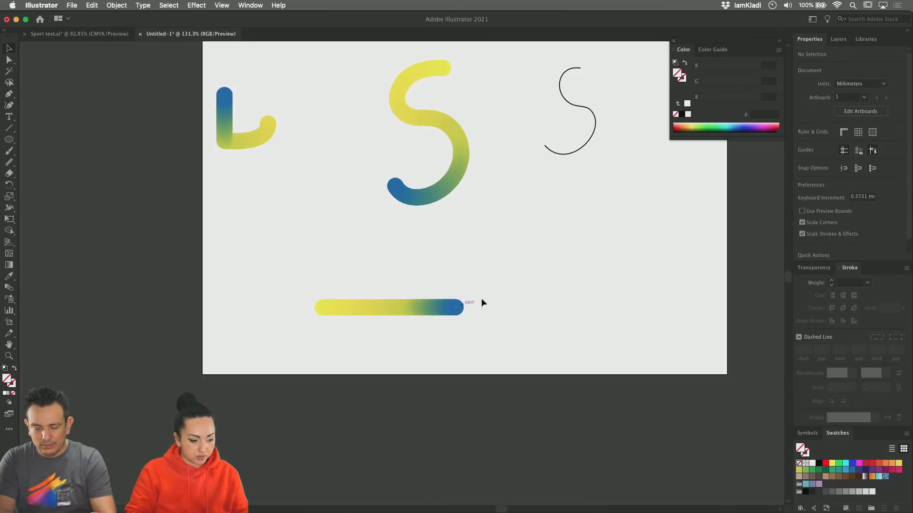
click(10, 147)
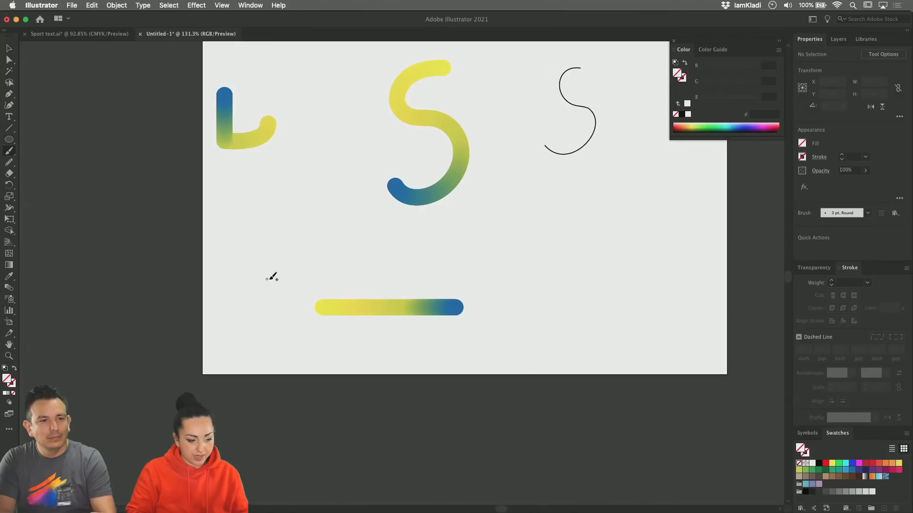
click(9, 49)
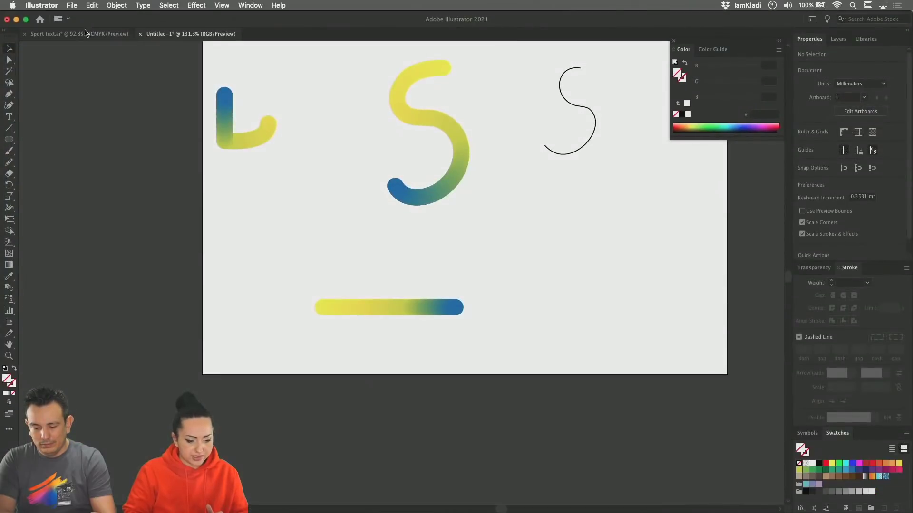
click(86, 34)
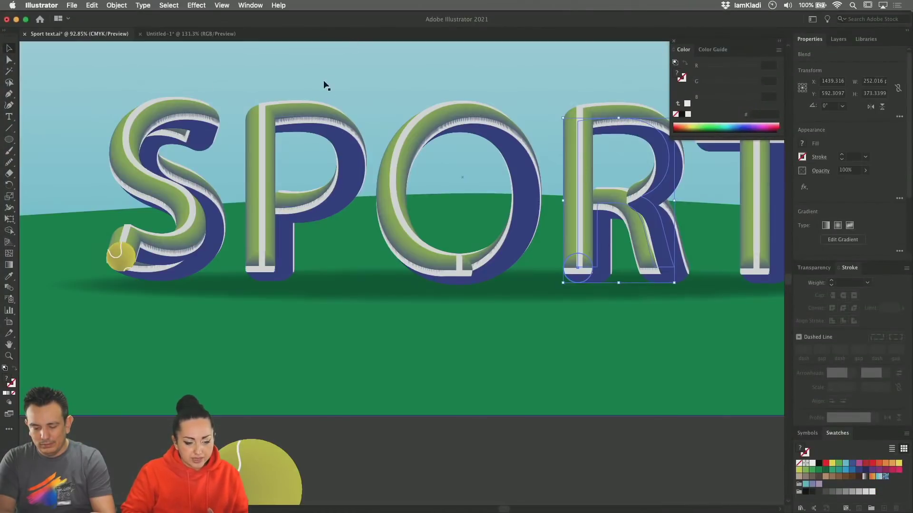
scroll(301, 111, up, 8)
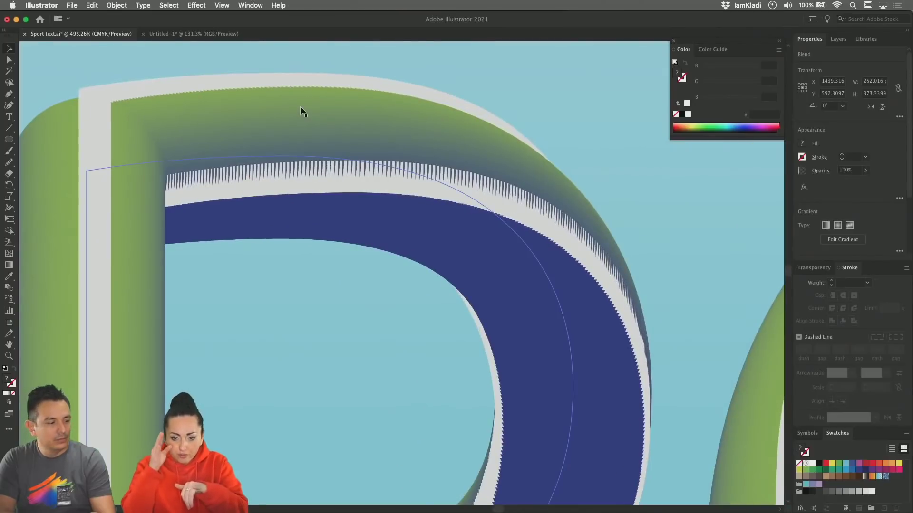
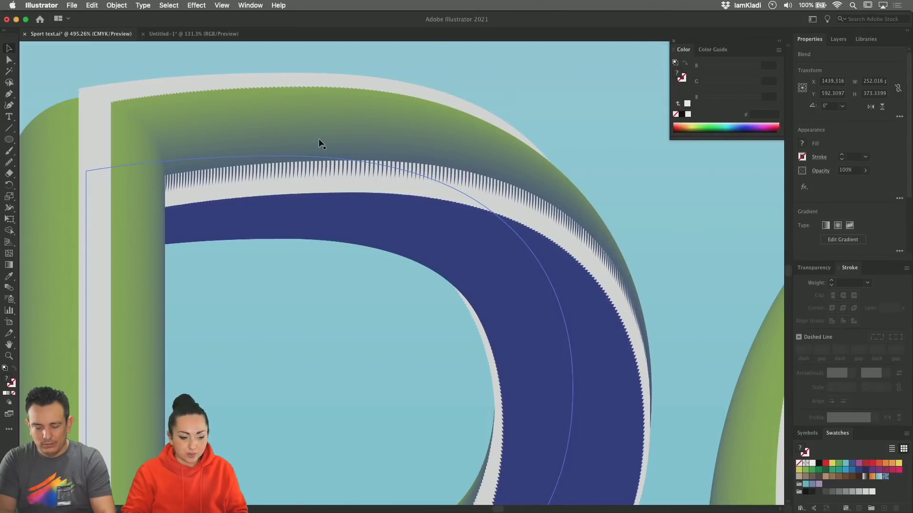
key(super+0)
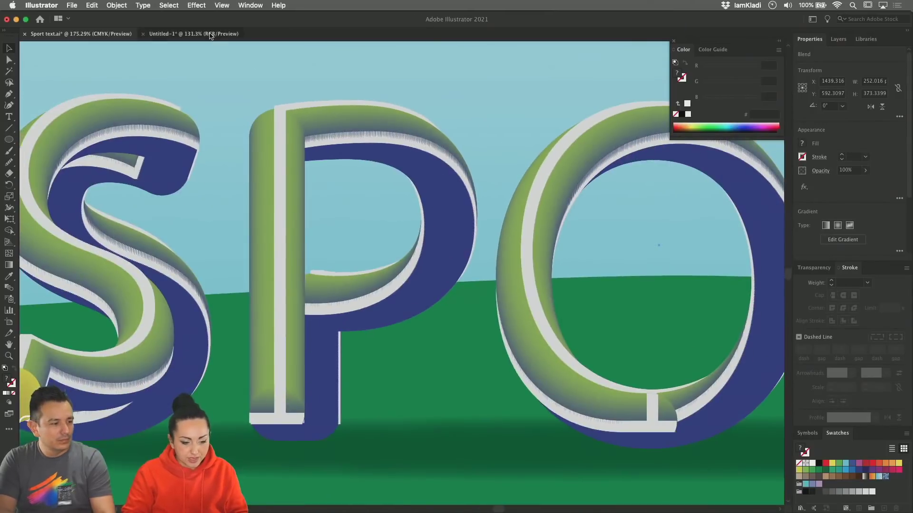
Step: Return to the Untitled-1 document and show the appearance attributes of the large S blend, placed beside the letter
click(211, 35)
click(459, 147)
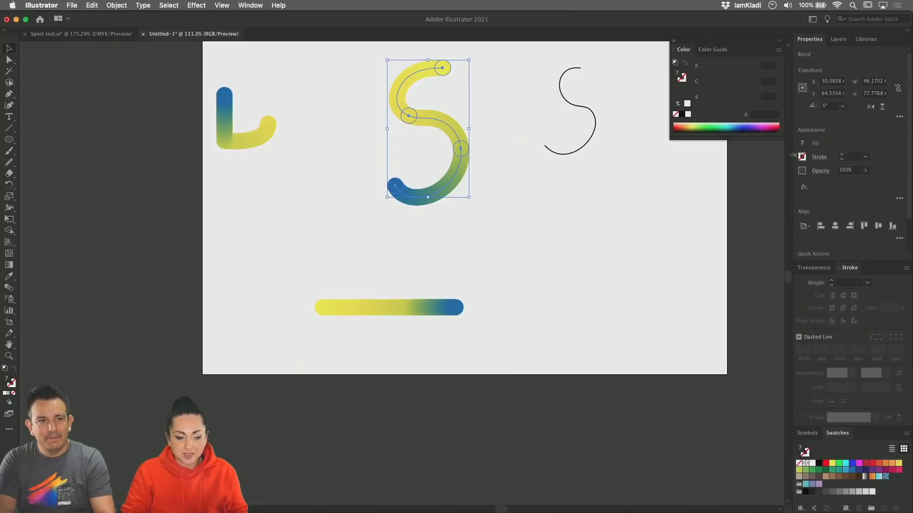
click(246, 6)
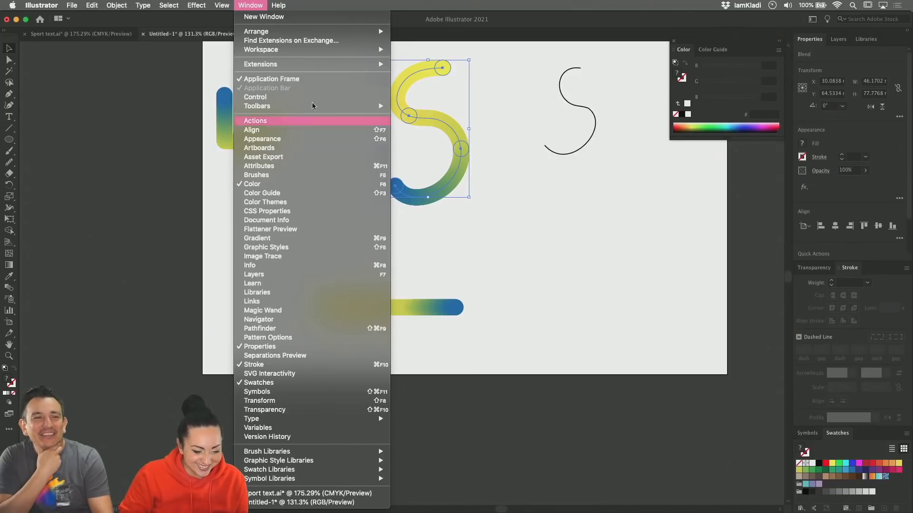
click(304, 137)
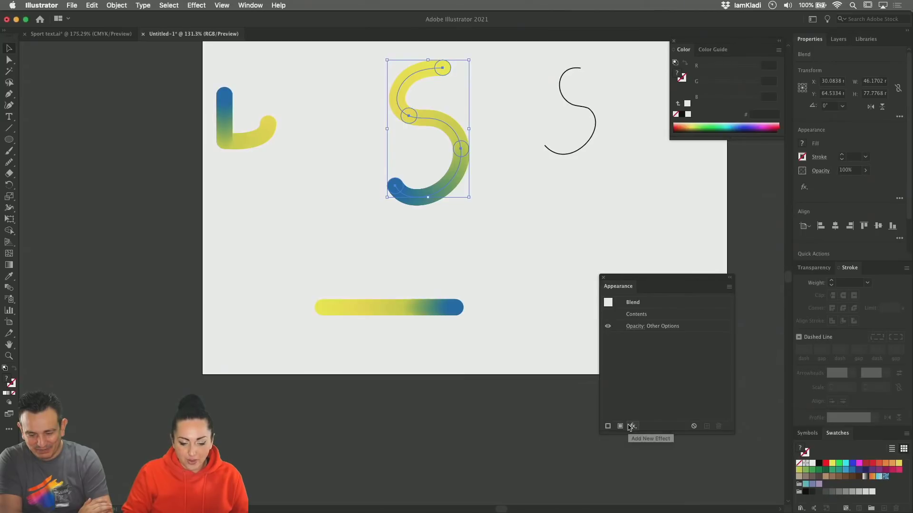
drag(682, 281, 589, 166)
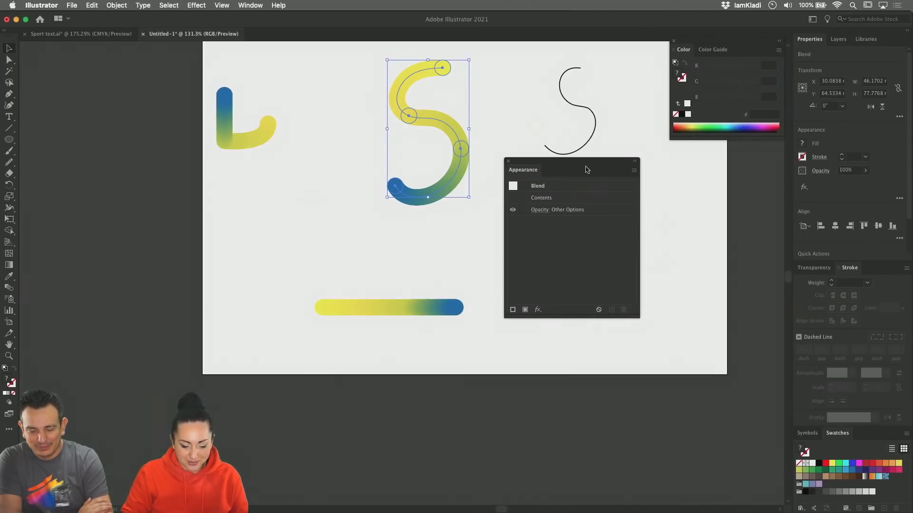
click(537, 310)
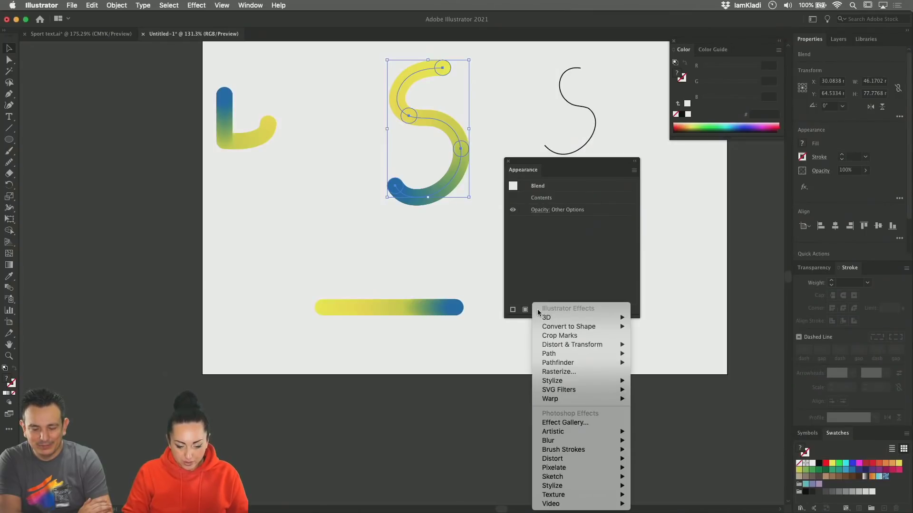
mouse_move(547, 343)
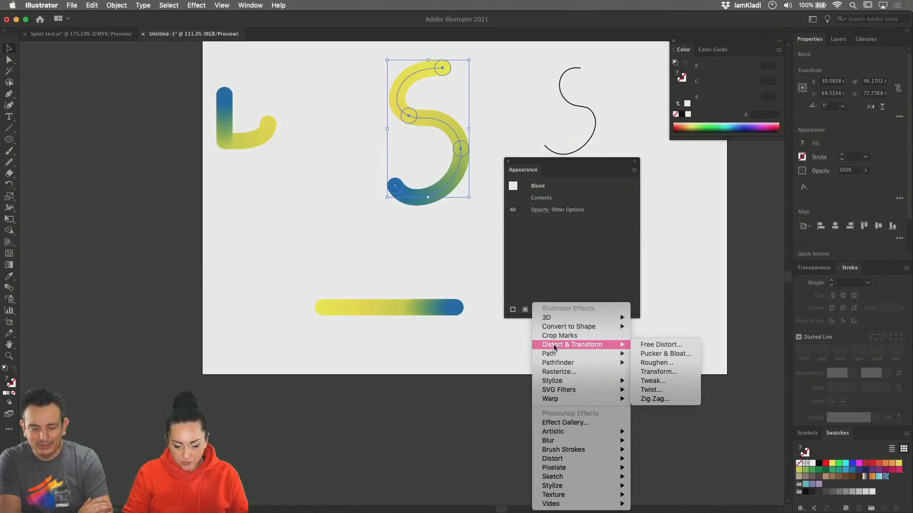
click(649, 362)
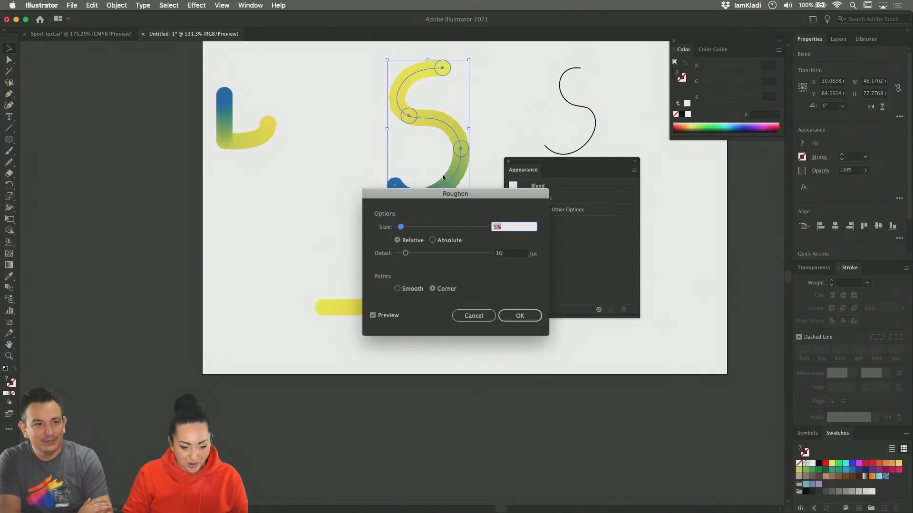
drag(435, 194, 537, 155)
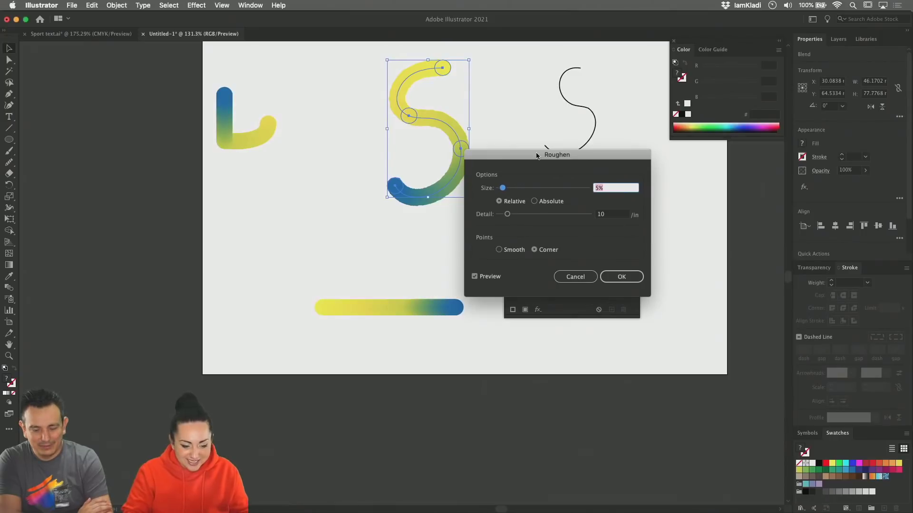
key(Escape)
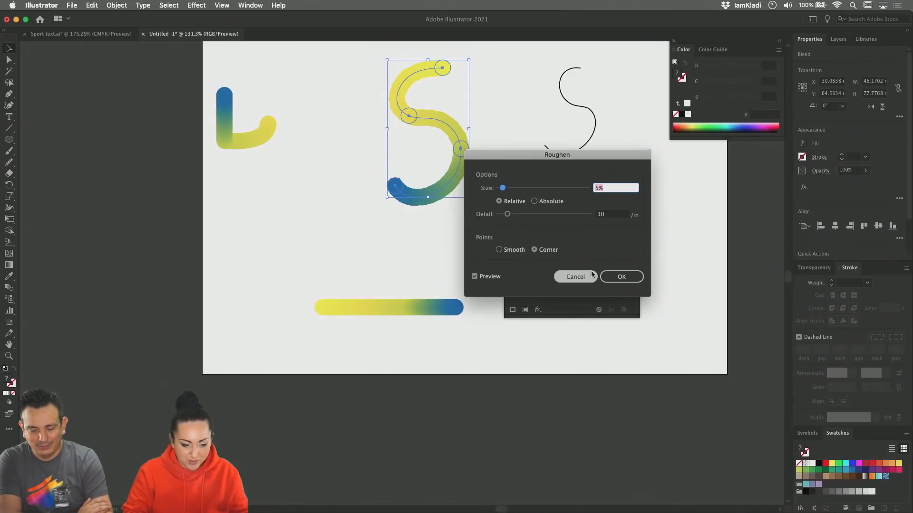
Step: Add a Roughen effect to the large S blend with 41% size and a detail of 82 per inch
scroll(437, 142, up, 5)
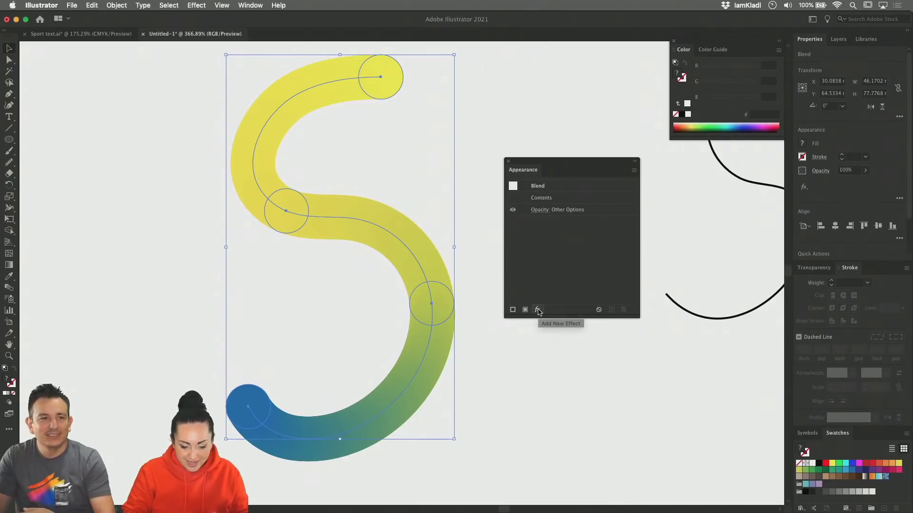
click(538, 311)
mouse_move(594, 345)
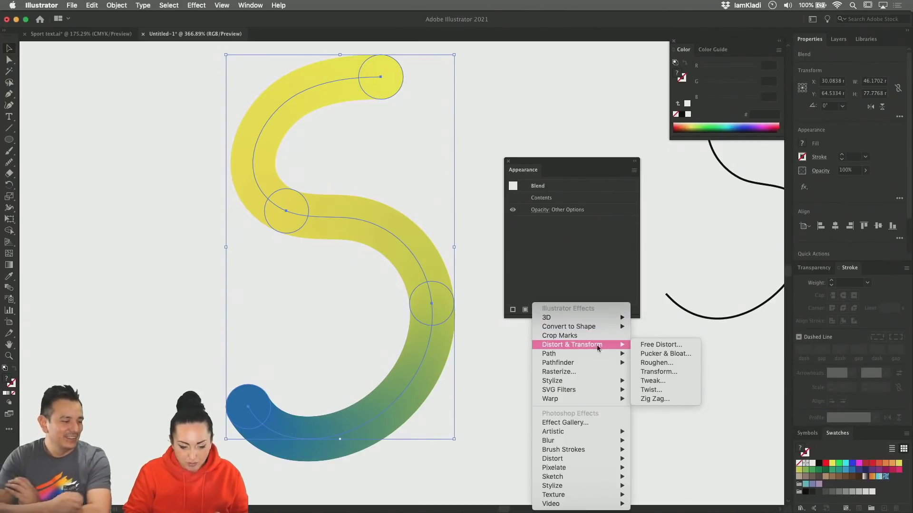
click(667, 364)
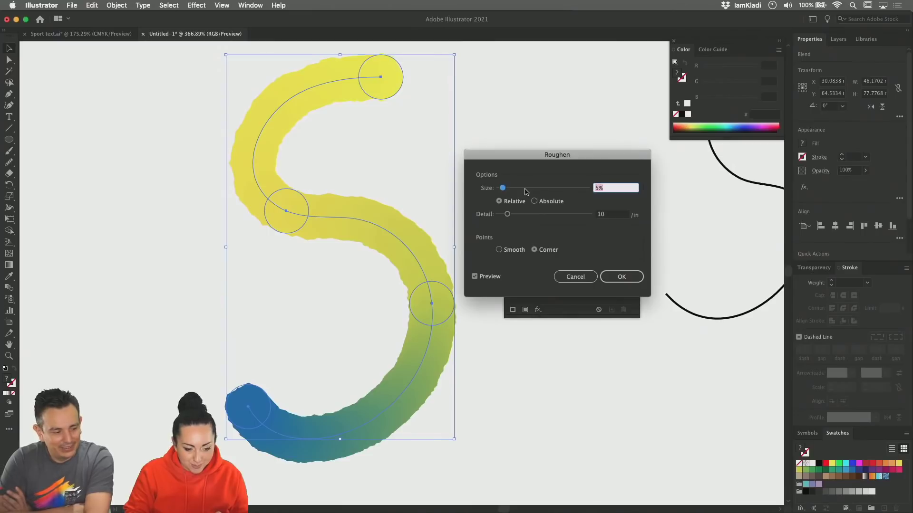
drag(505, 188, 573, 214)
click(508, 214)
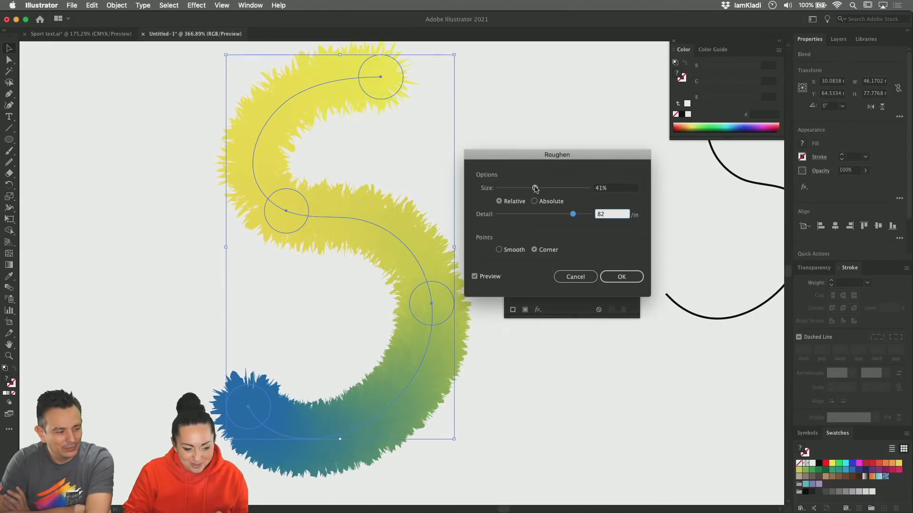
Step: Raise the S blend's Roughen size to 95% and detail to 94 per inch, accept the effect and deselect the letter
drag(534, 188, 546, 187)
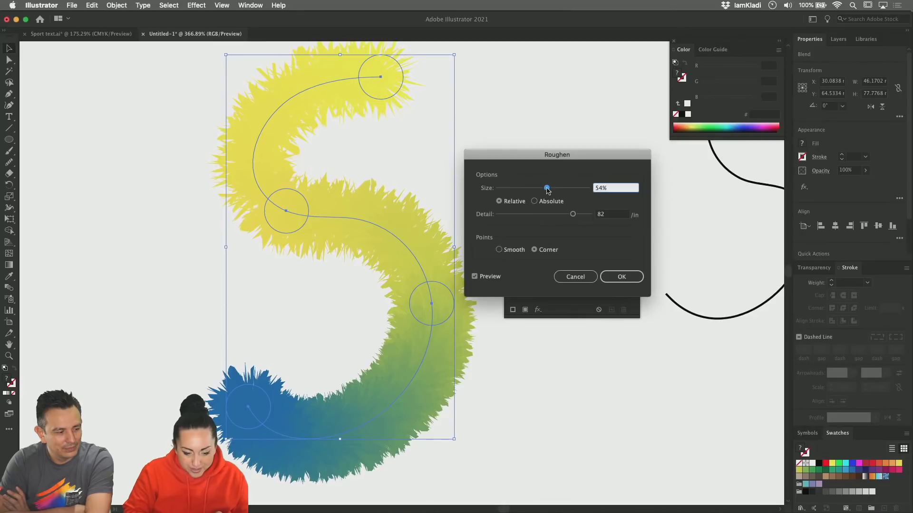
drag(547, 188, 581, 215)
drag(581, 216, 602, 187)
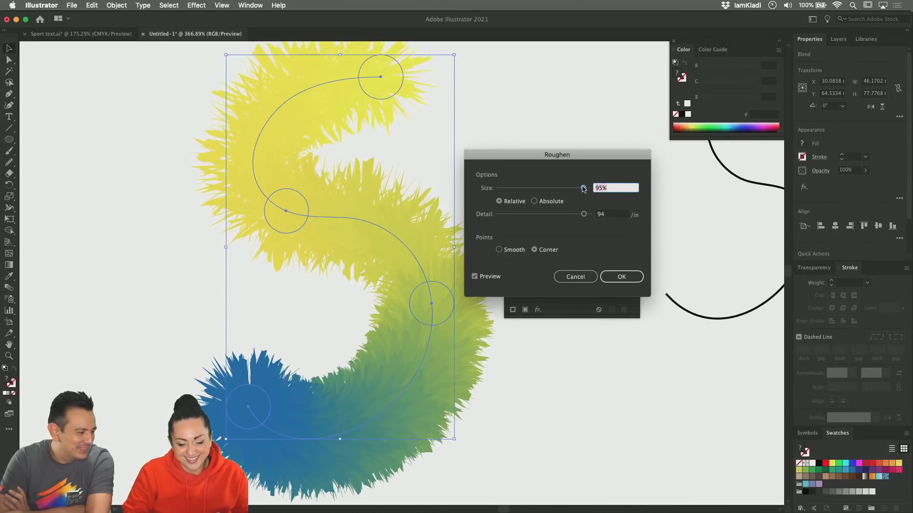
click(620, 273)
click(562, 137)
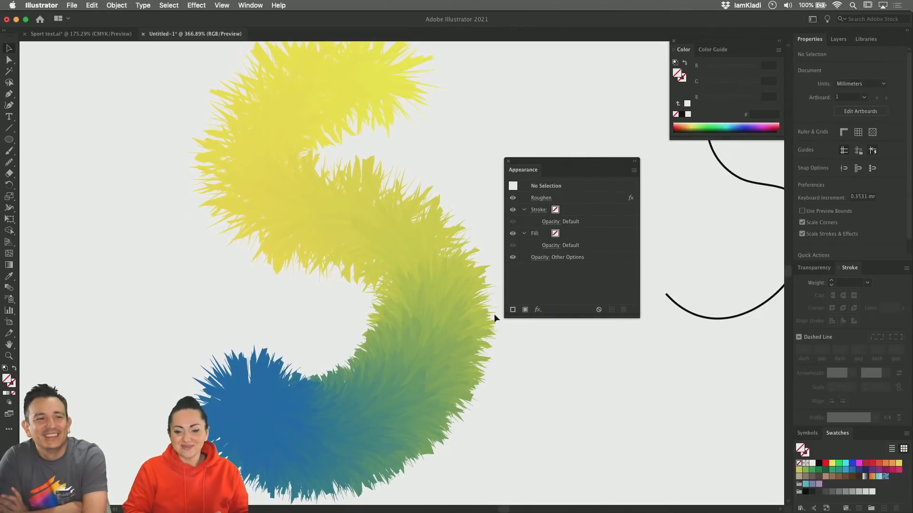
Step: Undo the Roughen effect on the S blend and reapply it with the same settings
scroll(481, 316, up, 3)
scroll(480, 316, up, 2)
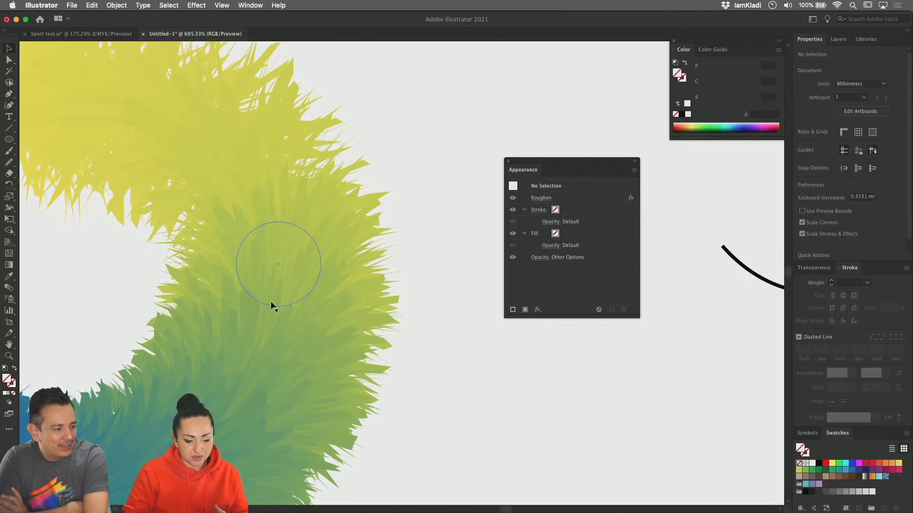
scroll(271, 305, up, 7)
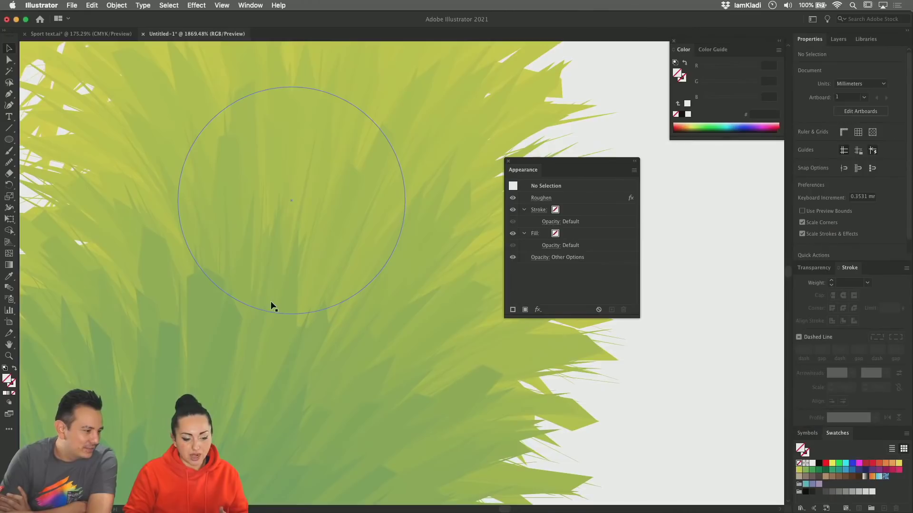
scroll(271, 305, down, 10)
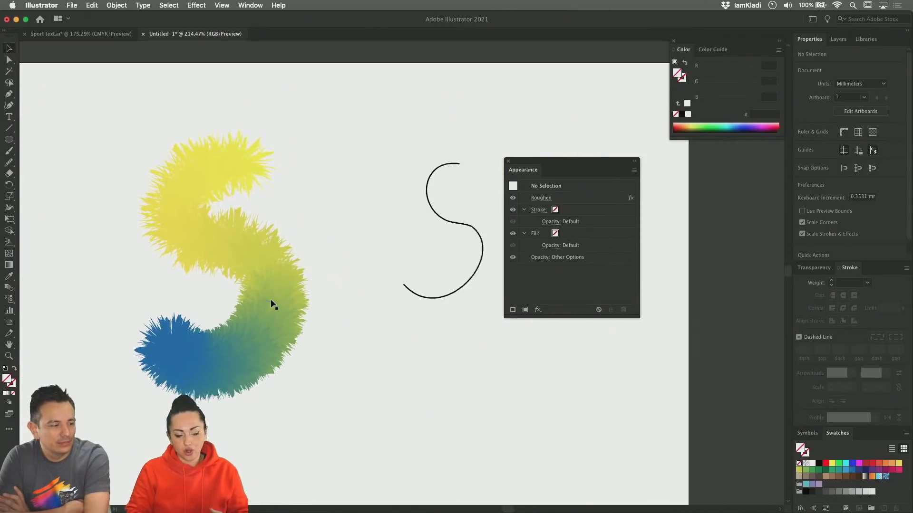
scroll(271, 305, down, 3)
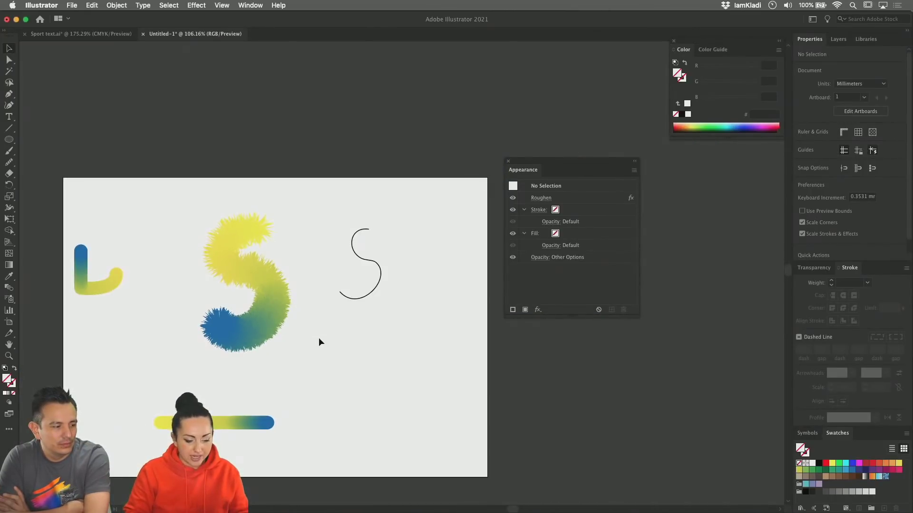
key(cmd+z)
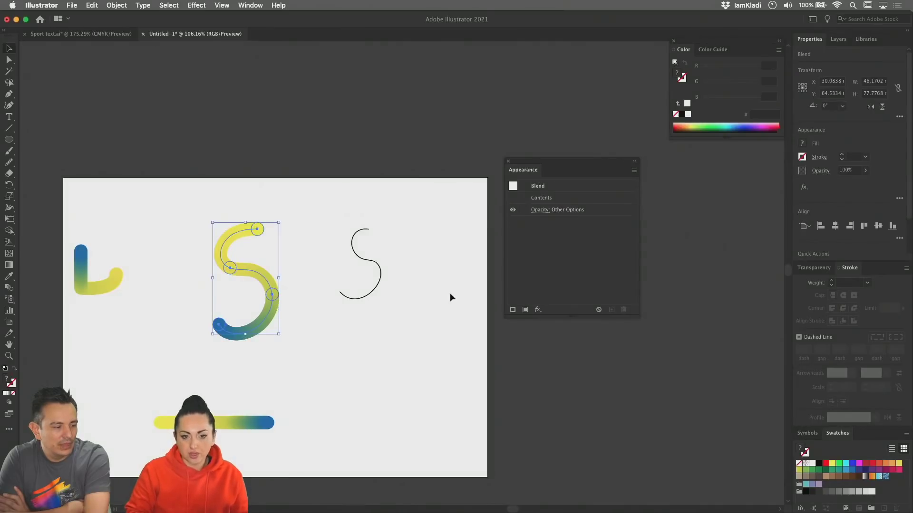
click(536, 310)
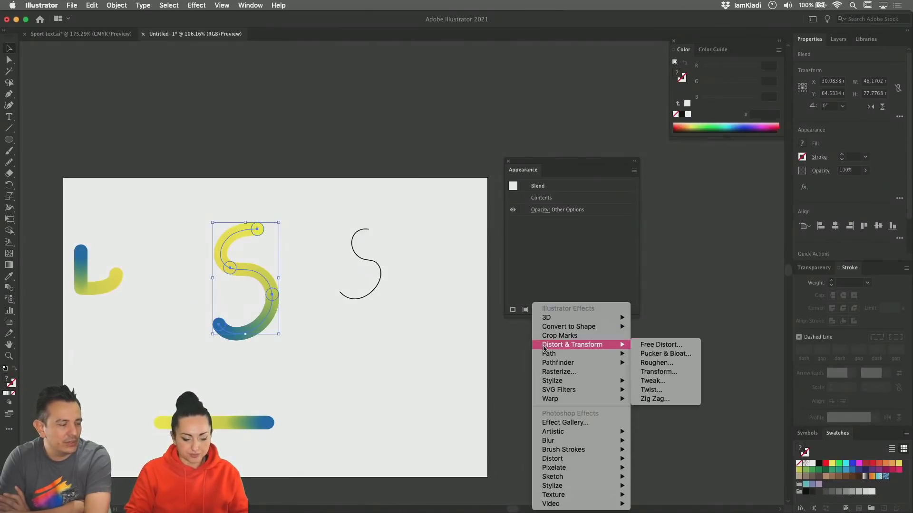
key(super+shift+e)
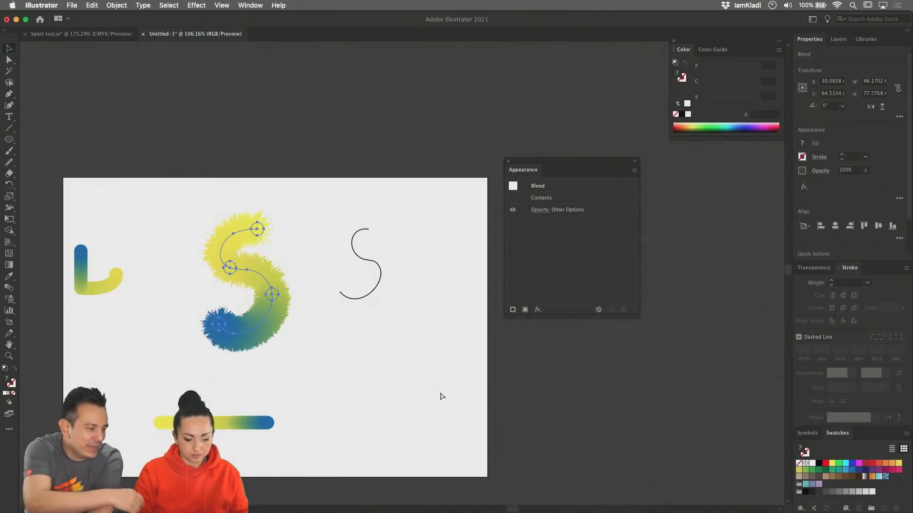
Step: Examine the fur edges and gaps along the S blend's curves up close, with the floating appearance settings moved clear of the letter
scroll(241, 297, up, 10)
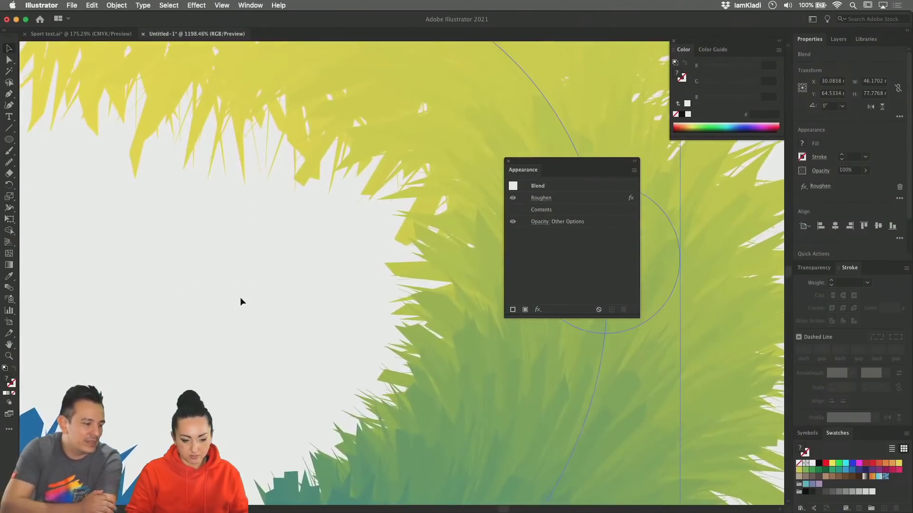
scroll(240, 297, down, 3)
scroll(241, 297, right, 4)
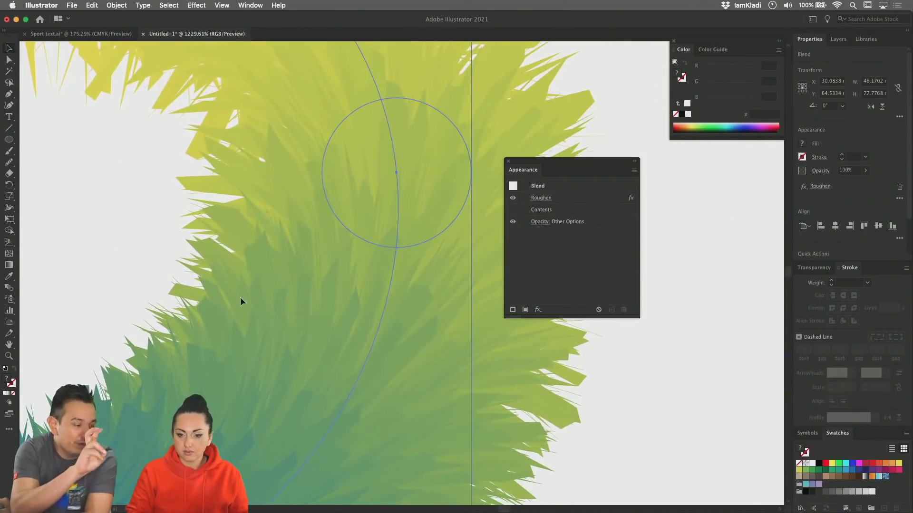
scroll(241, 297, right, 2)
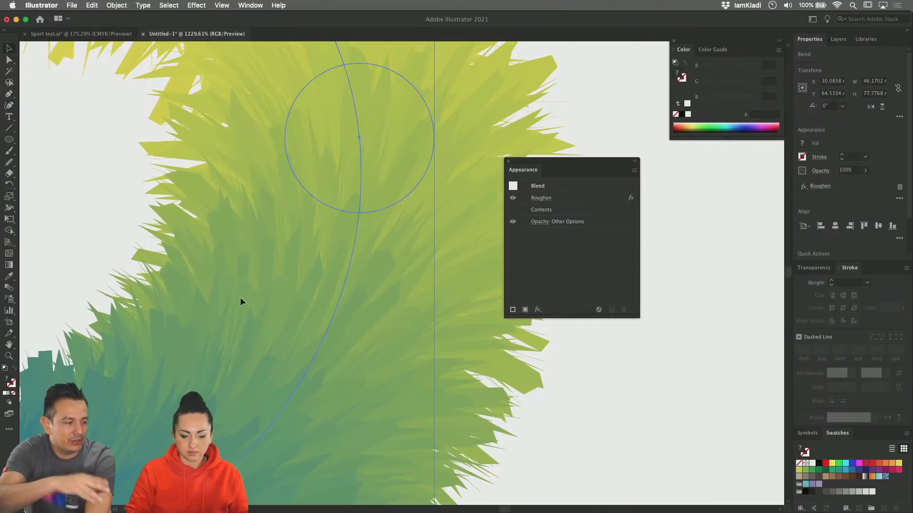
drag(568, 167, 699, 174)
scroll(488, 281, down, 2)
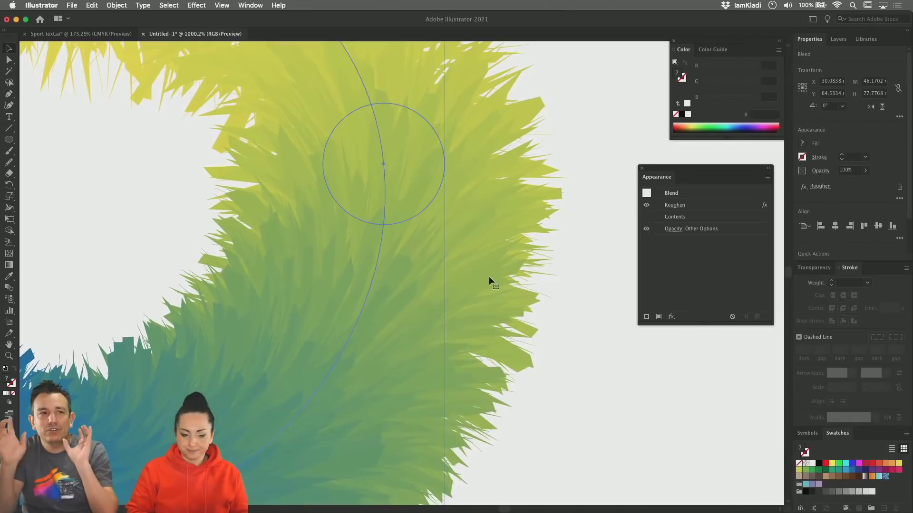
scroll(489, 278, down, 3)
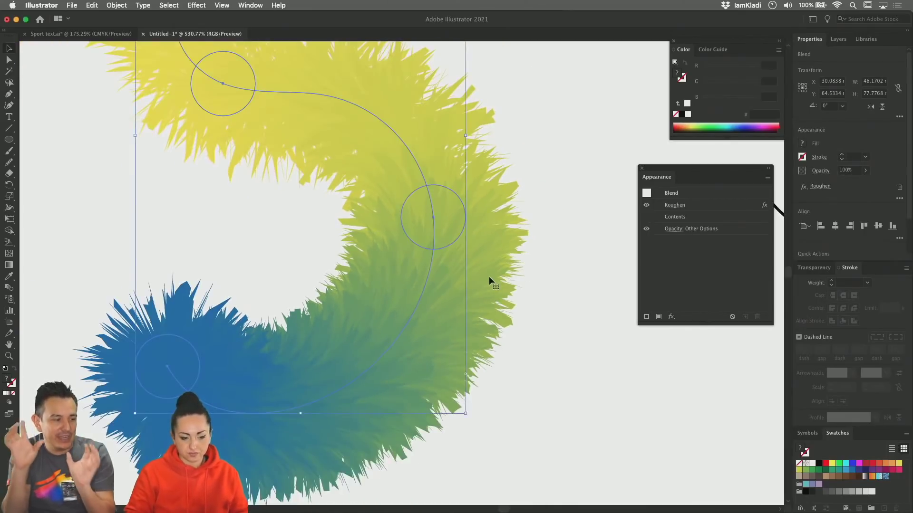
scroll(488, 280, up, 5)
scroll(488, 280, left, 2)
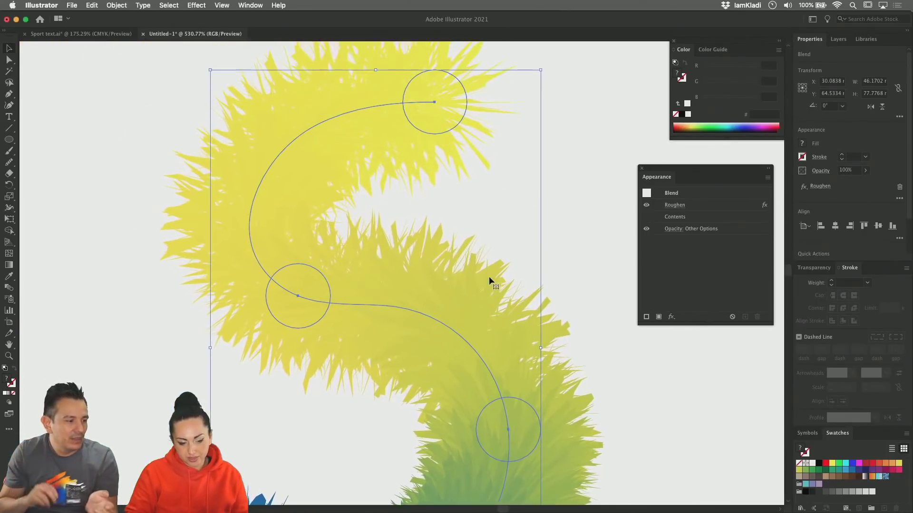
scroll(286, 174, up, 5)
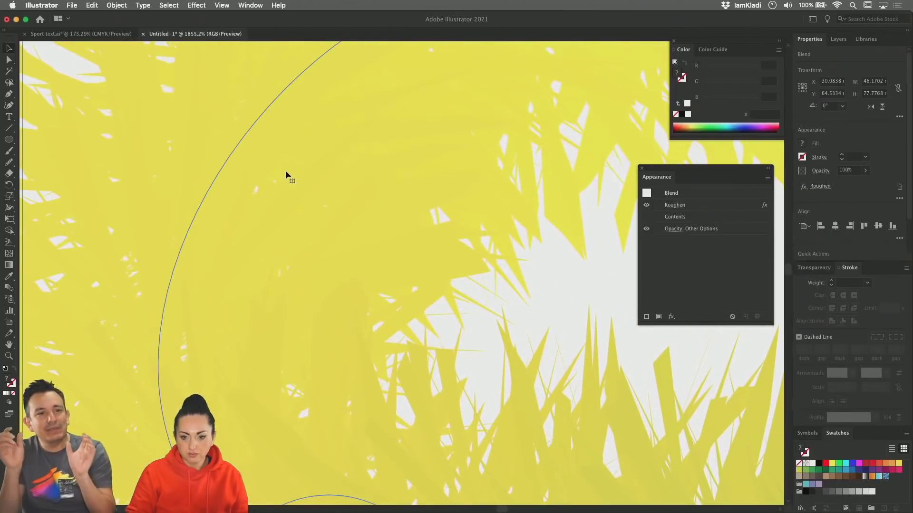
scroll(286, 173, down, 5)
scroll(286, 172, right, 2)
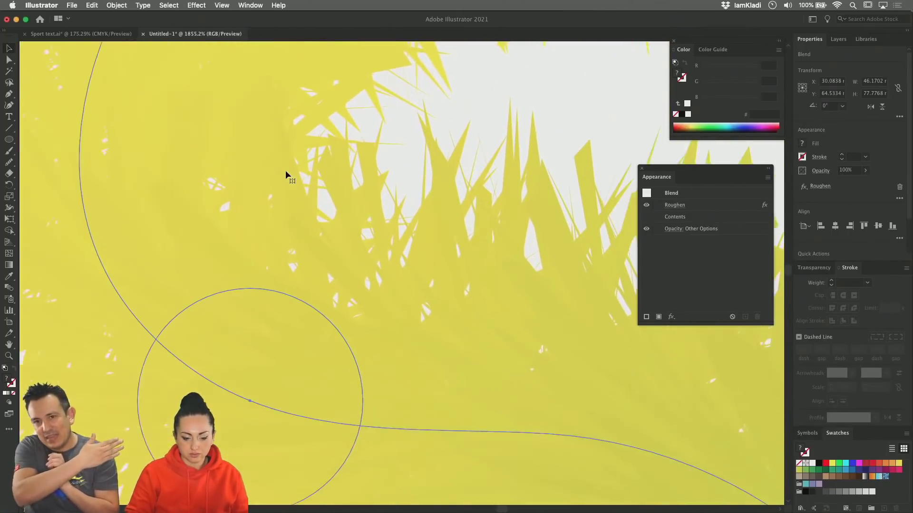
scroll(285, 170, down, 6)
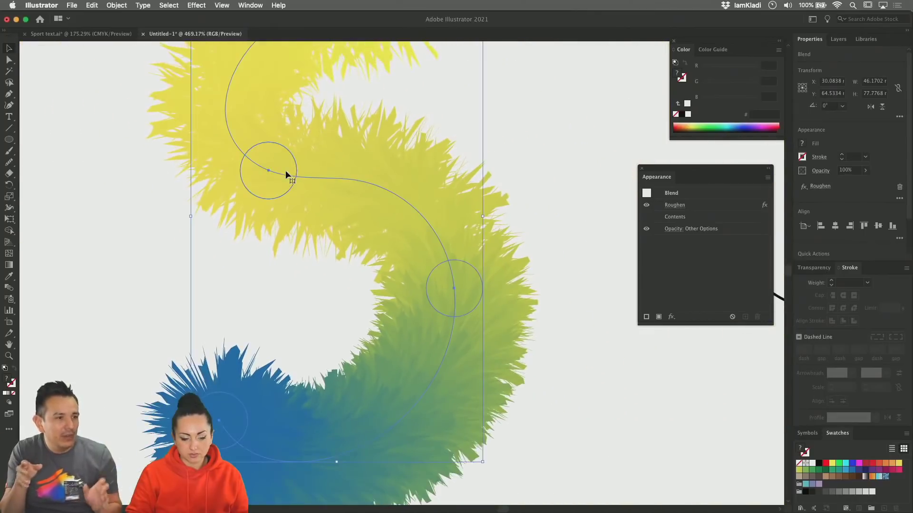
scroll(407, 246, up, 3)
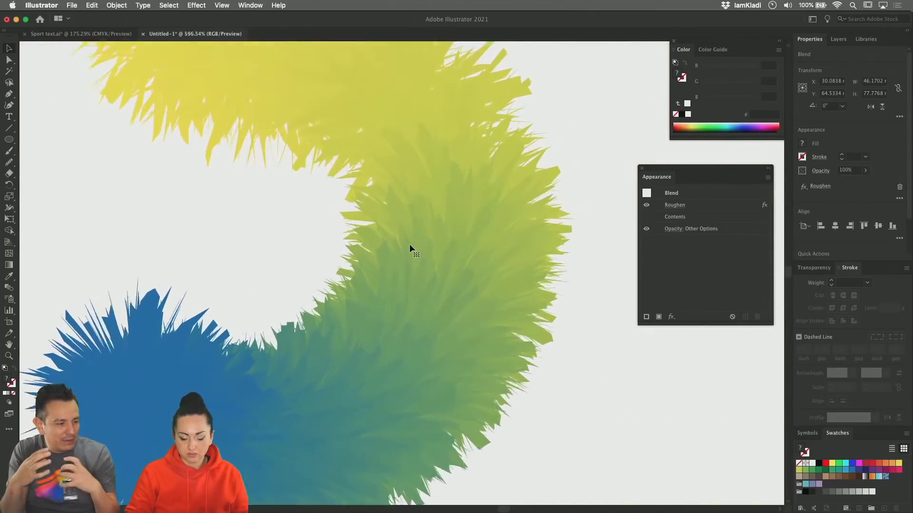
scroll(409, 244, up, 5)
scroll(409, 244, left, 1)
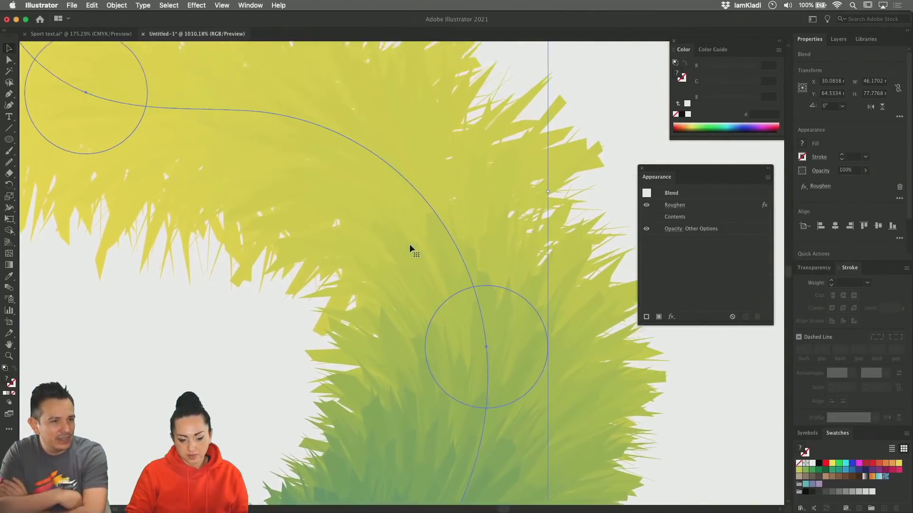
scroll(433, 204, down, 5)
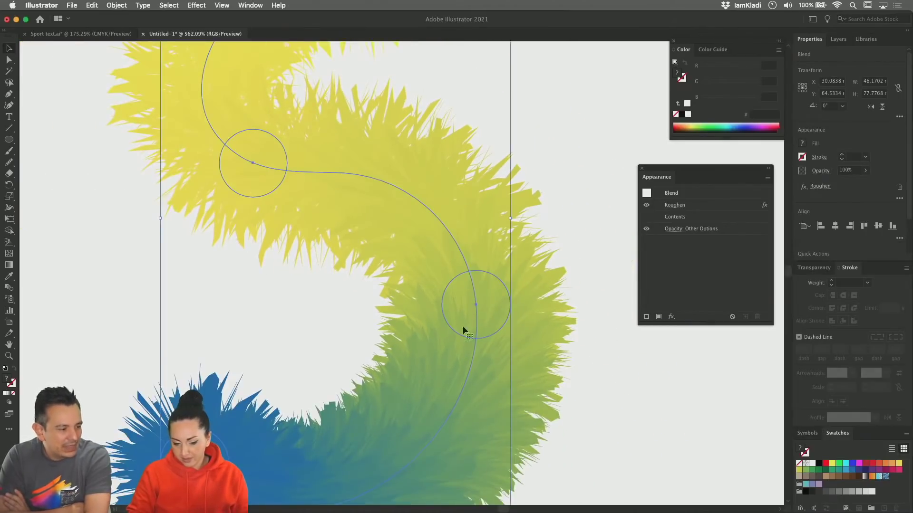
scroll(477, 225, up, 5)
scroll(477, 228, up, 5)
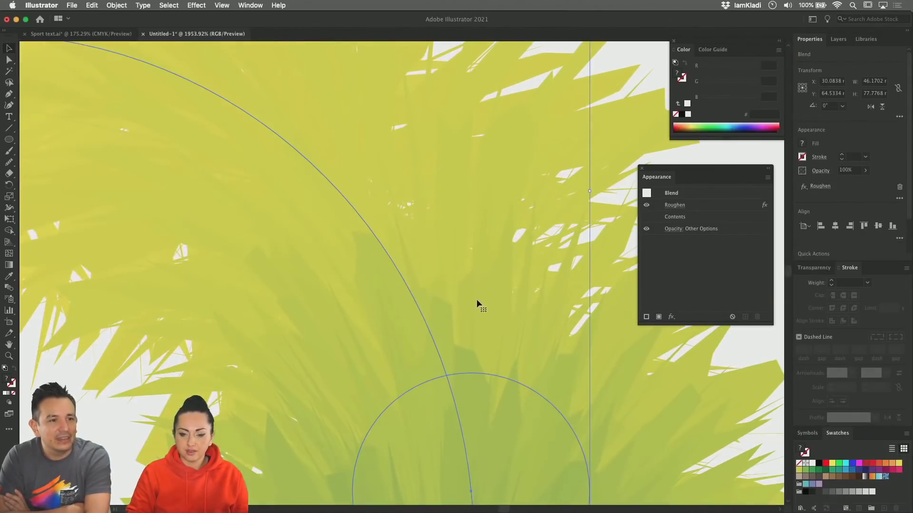
scroll(476, 298, down, 5)
scroll(476, 299, right, 1)
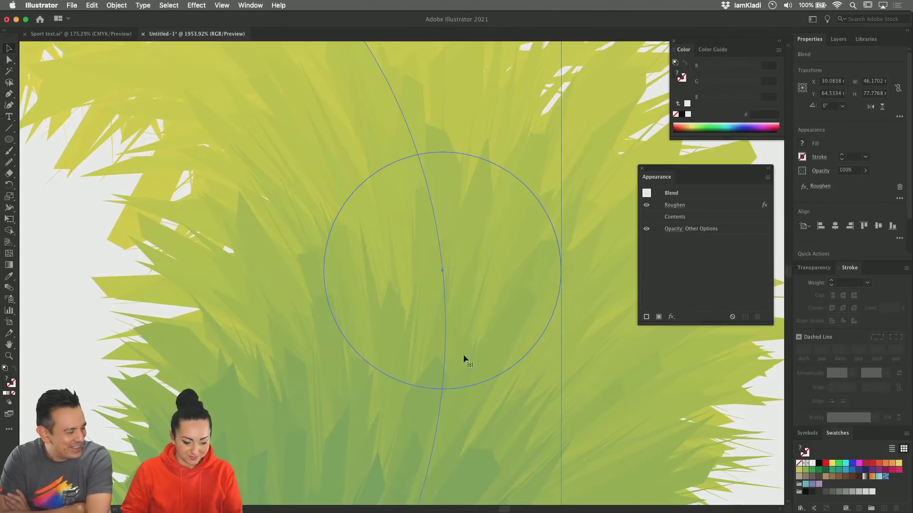
Step: Reload the artist's Behance profile in Chrome and return to the S blend in Illustrator
mouse_move(418, 511)
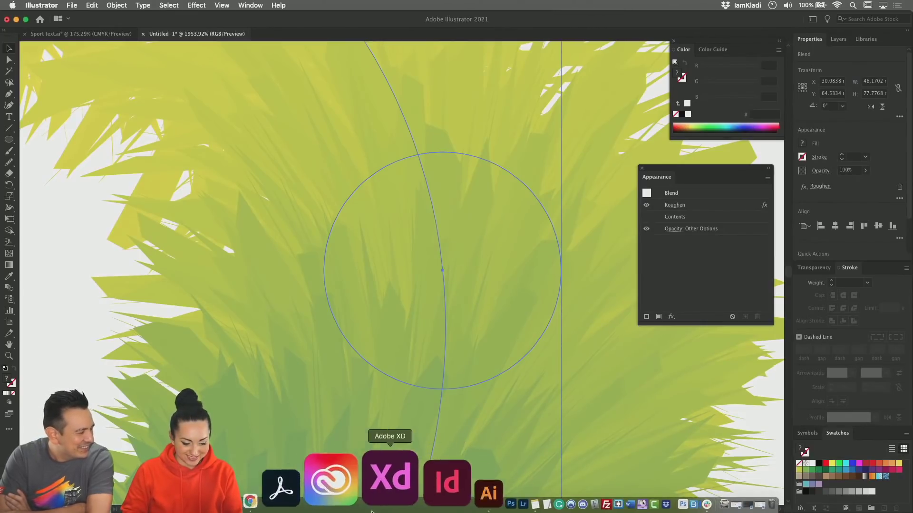
click(332, 499)
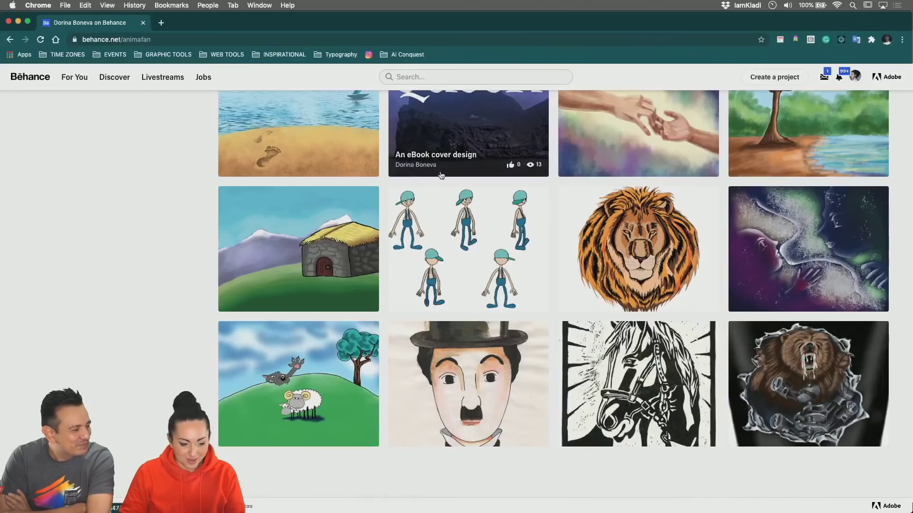
scroll(441, 176, up, 20)
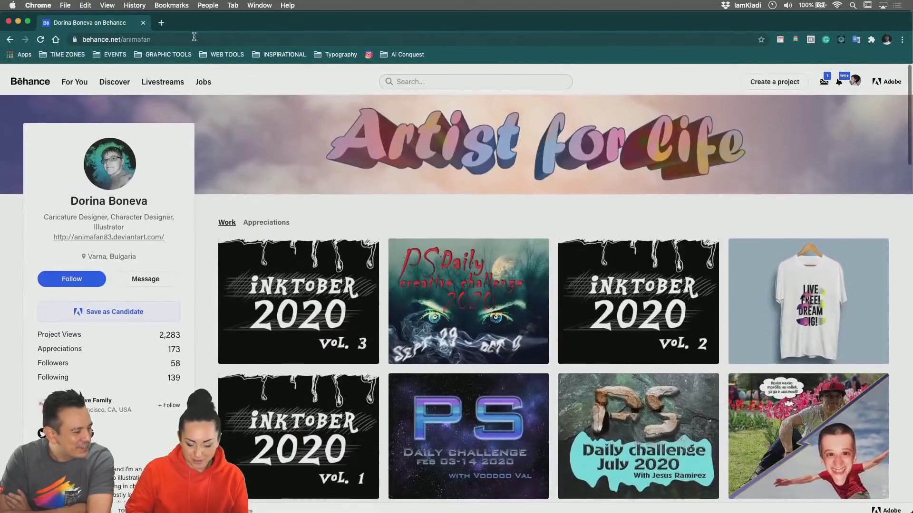
click(194, 37)
key(Return)
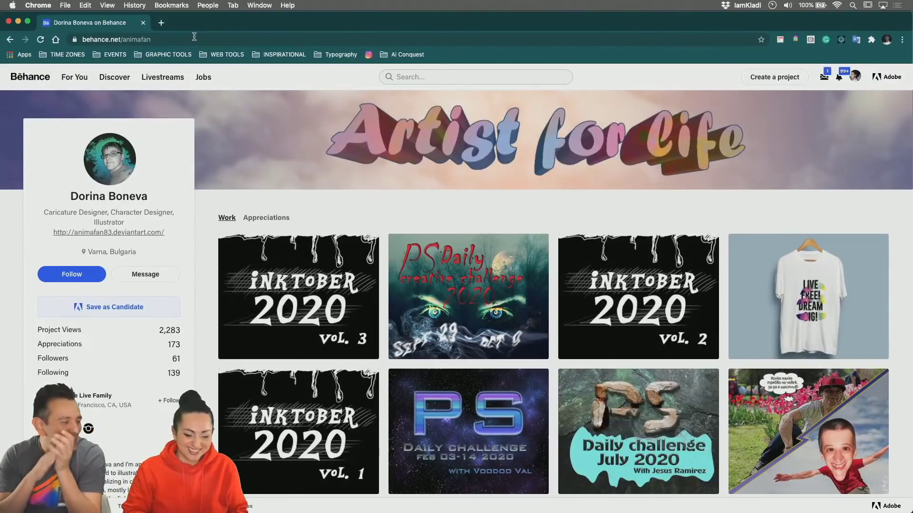
mouse_move(304, 506)
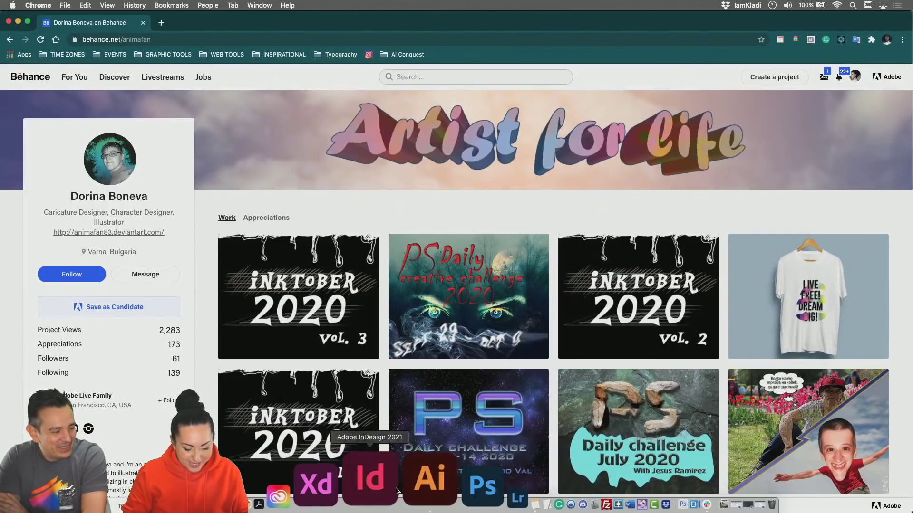
click(404, 491)
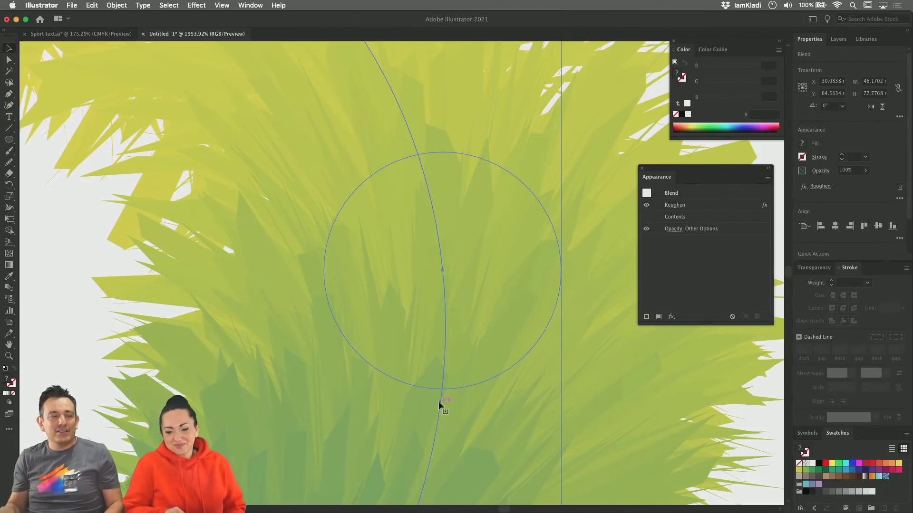
scroll(683, 475, down, 1)
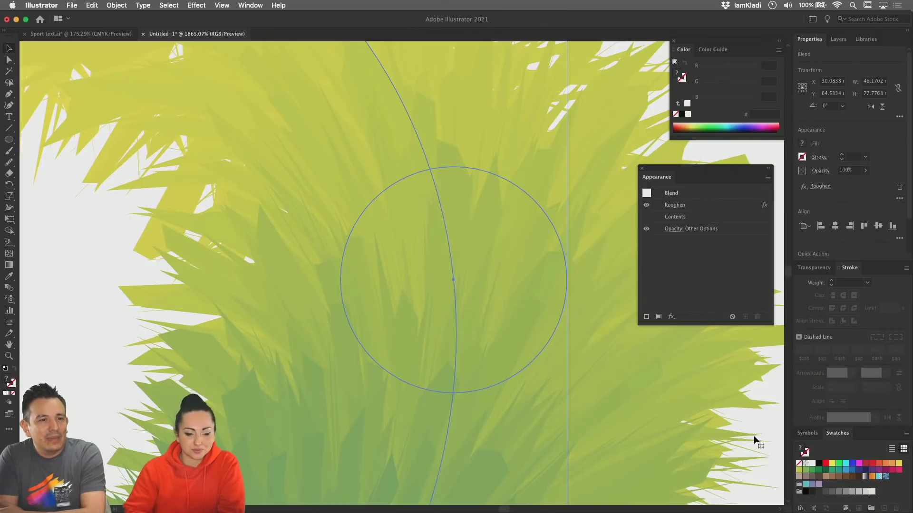
Step: Switch to Chrome, load Instagram in a new tab and open the signed-in account's own profile
mouse_move(477, 494)
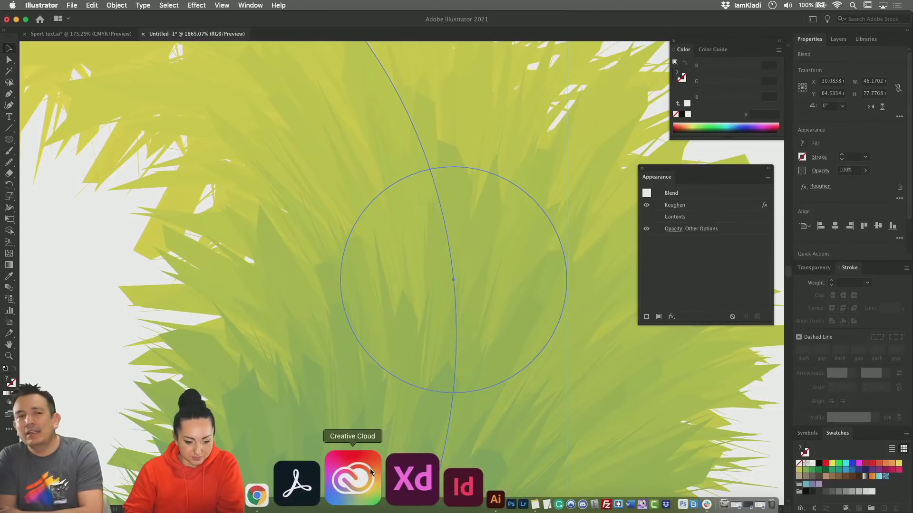
click(346, 473)
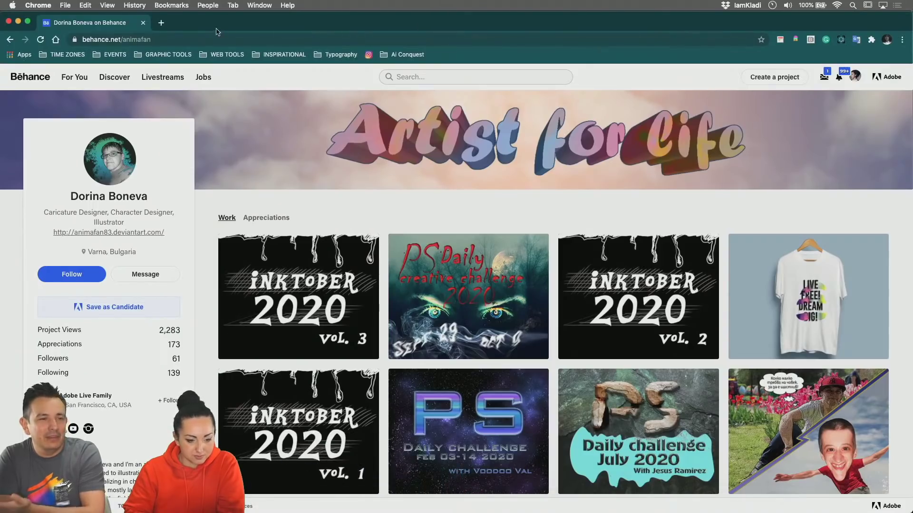
click(162, 22)
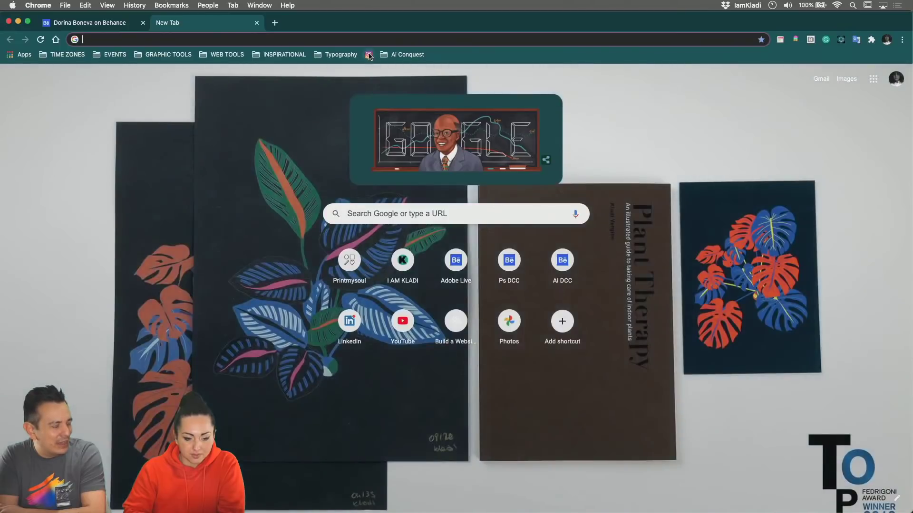
click(369, 55)
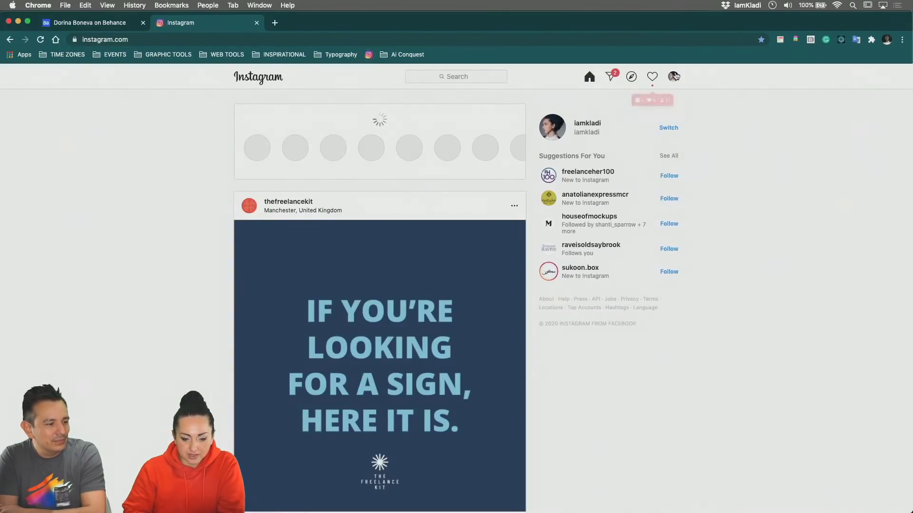
click(674, 76)
click(622, 100)
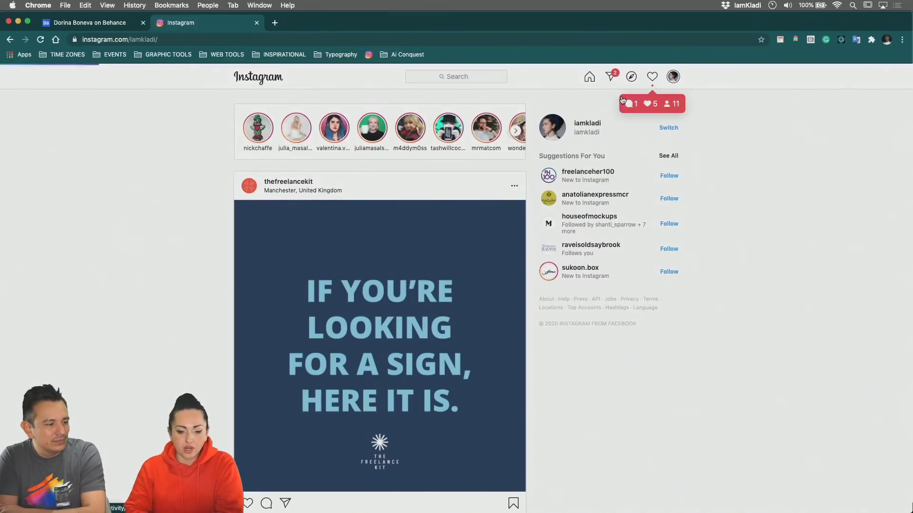